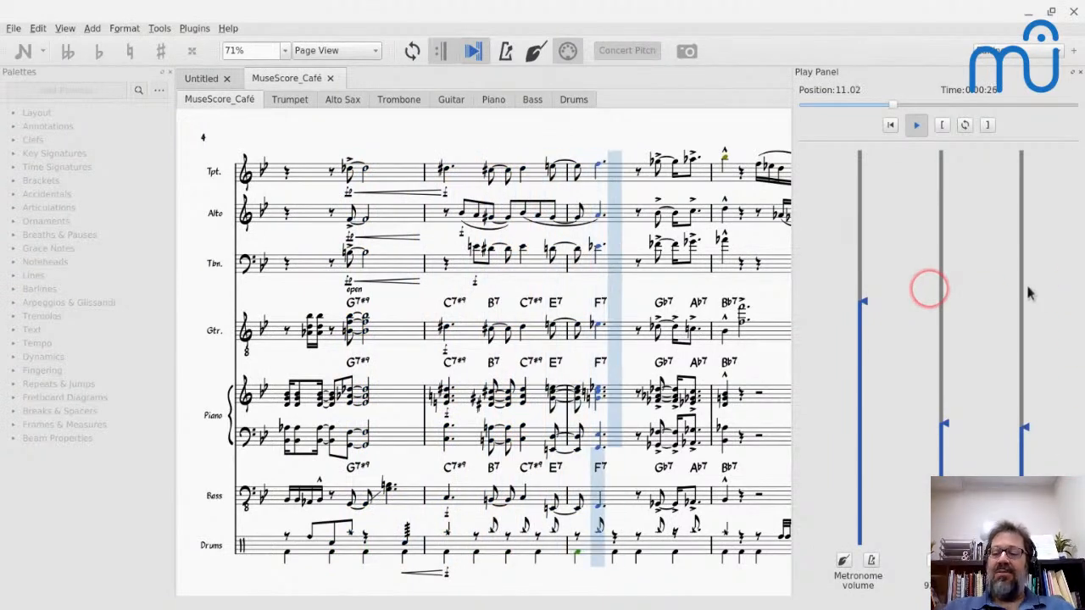
- Lower the playback volume slightly in the Play Panel
{"action": "left_click_drag", "start_coordinate": [1026, 427], "coordinate": [1026, 447]}
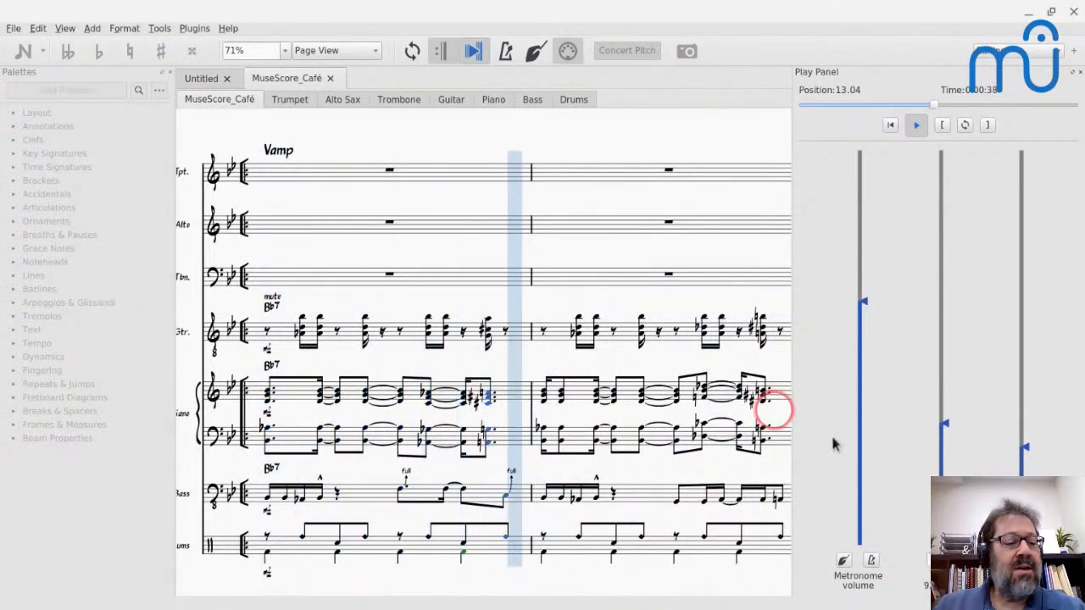
{"action": "key", "text": "alt+Tab"}
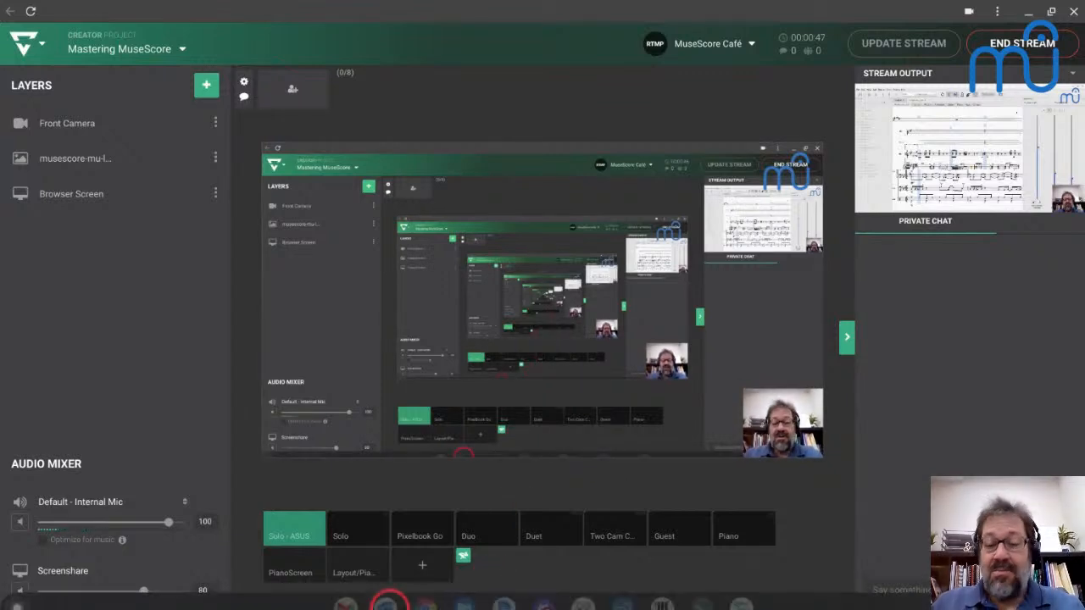
{"action": "mouse_move", "coordinate": [432, 600]}
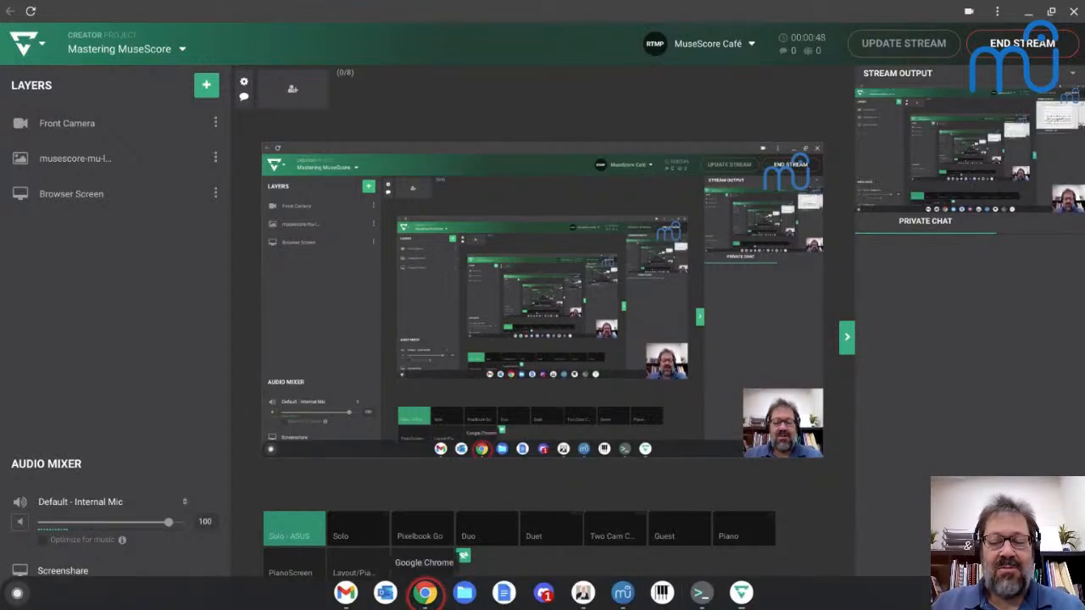
{"action": "left_click", "coordinate": [425, 592]}
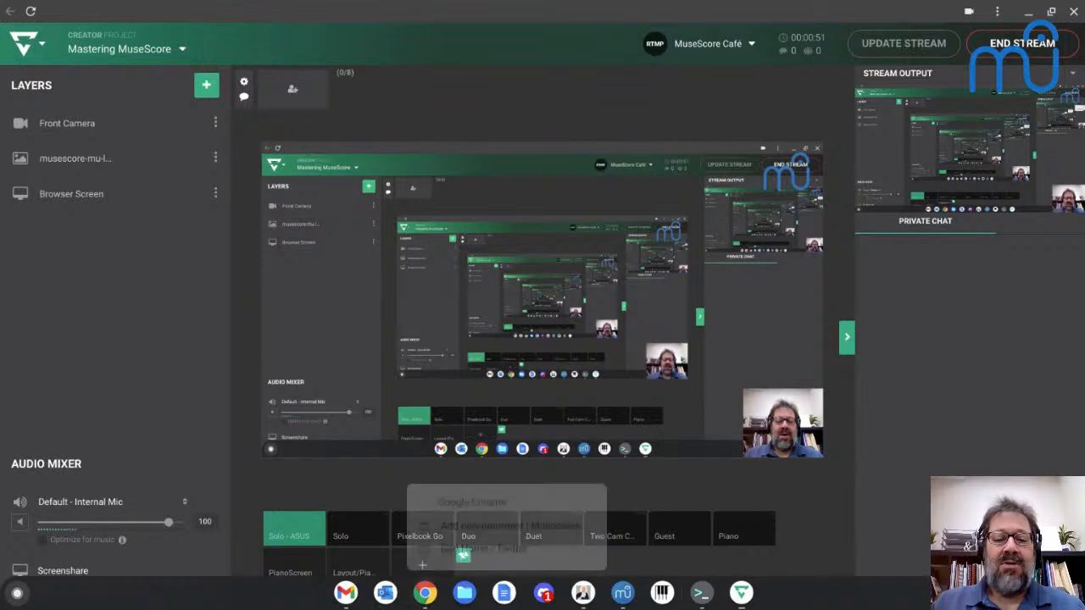
{"action": "left_click", "coordinate": [424, 590]}
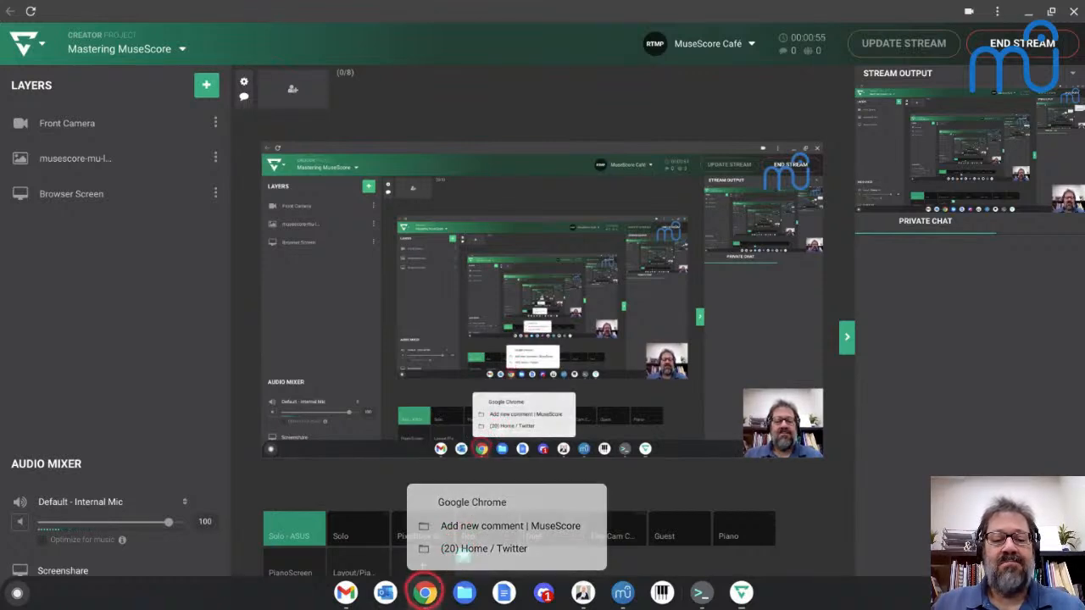
{"action": "key", "text": "alt+Tab"}
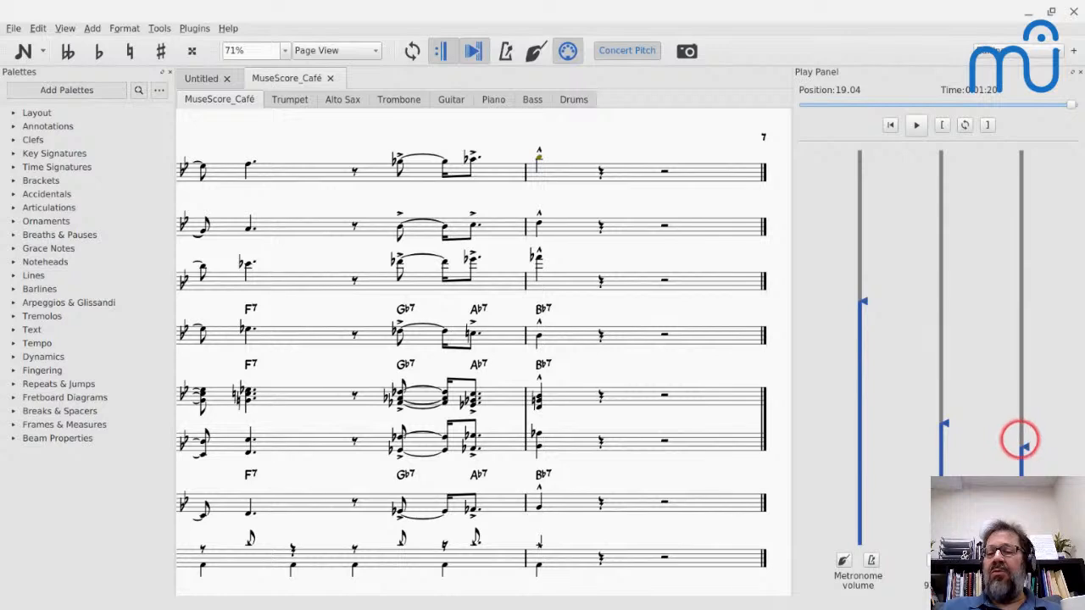
- Raise the playback volume and close the Play Panel
{"action": "scroll", "coordinate": [1024, 447], "scroll_direction": "up", "scroll_amount": 5}
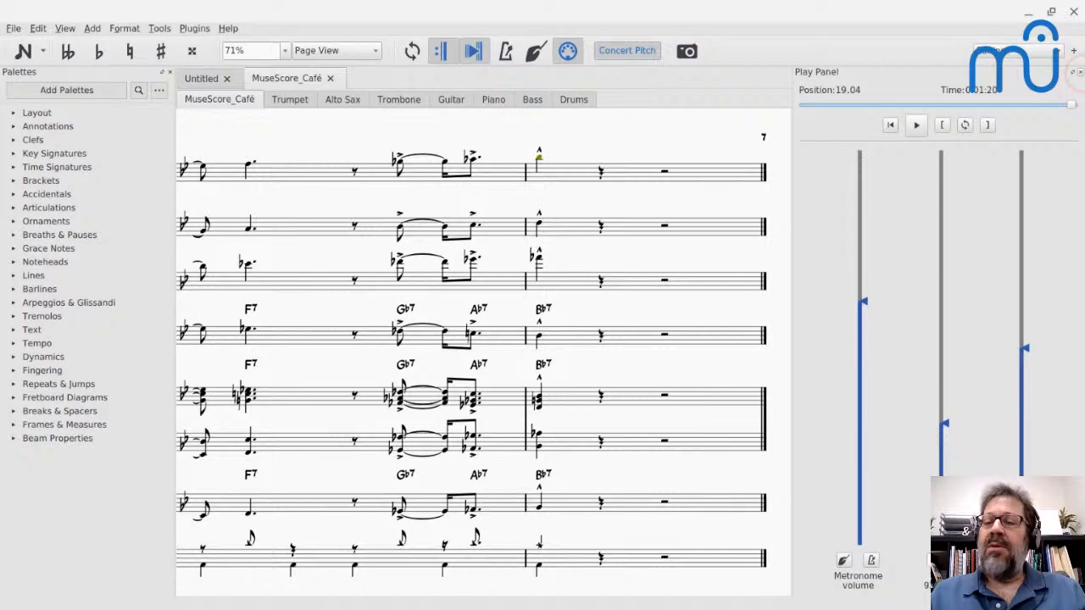
{"action": "left_click", "coordinate": [1080, 71]}
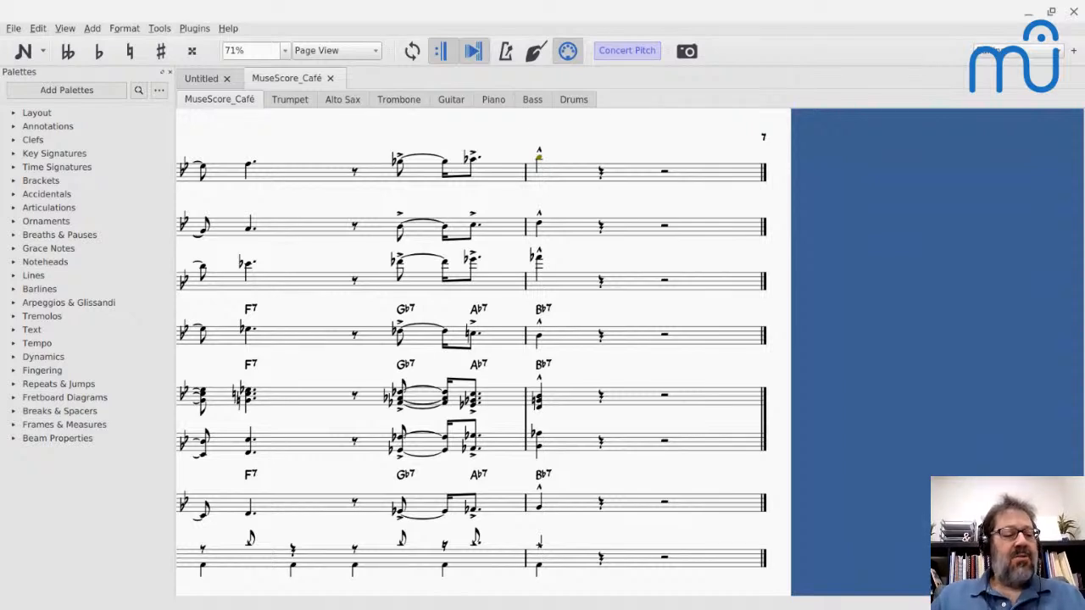
- Return to the beginning of the MuseScore Café score and review the available note input modes
{"action": "left_click_drag", "start_coordinate": [653, 172], "coordinate": [995, 172]}
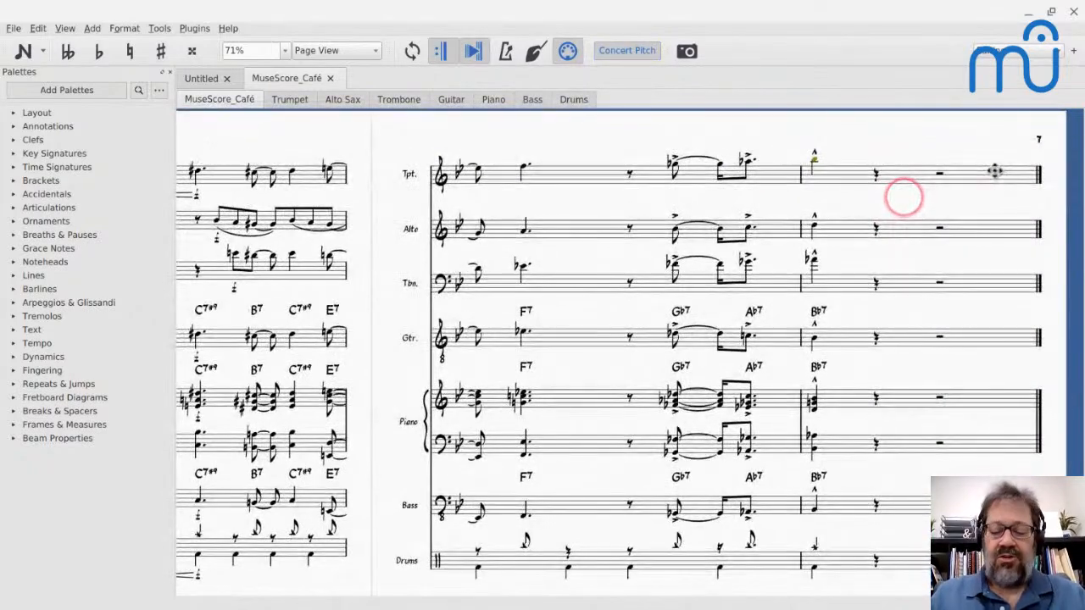
{"action": "key", "text": "ctrl+Home"}
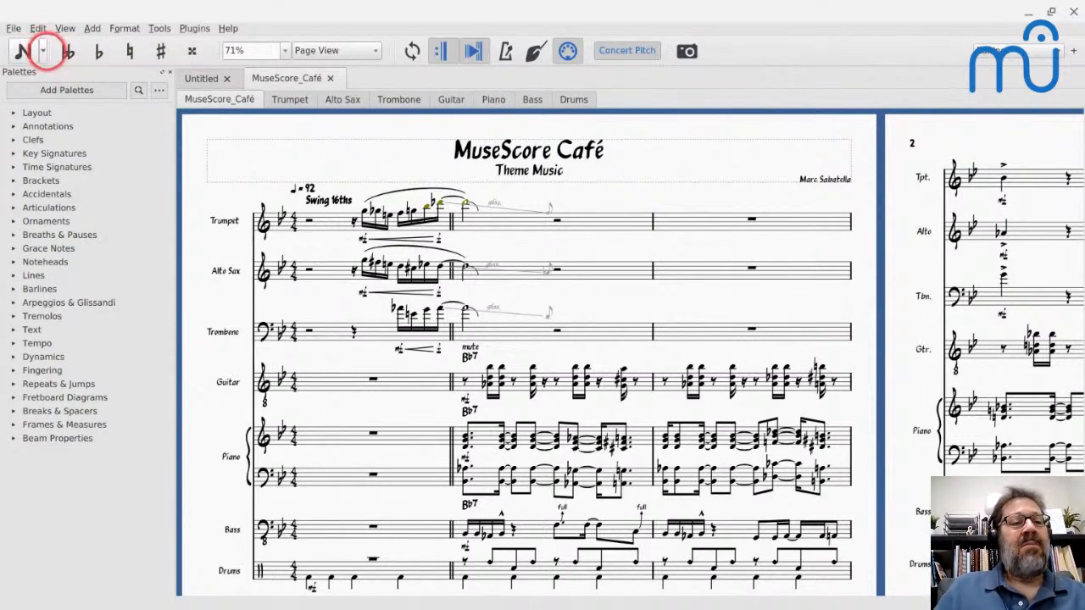
{"action": "left_click", "coordinate": [42, 51]}
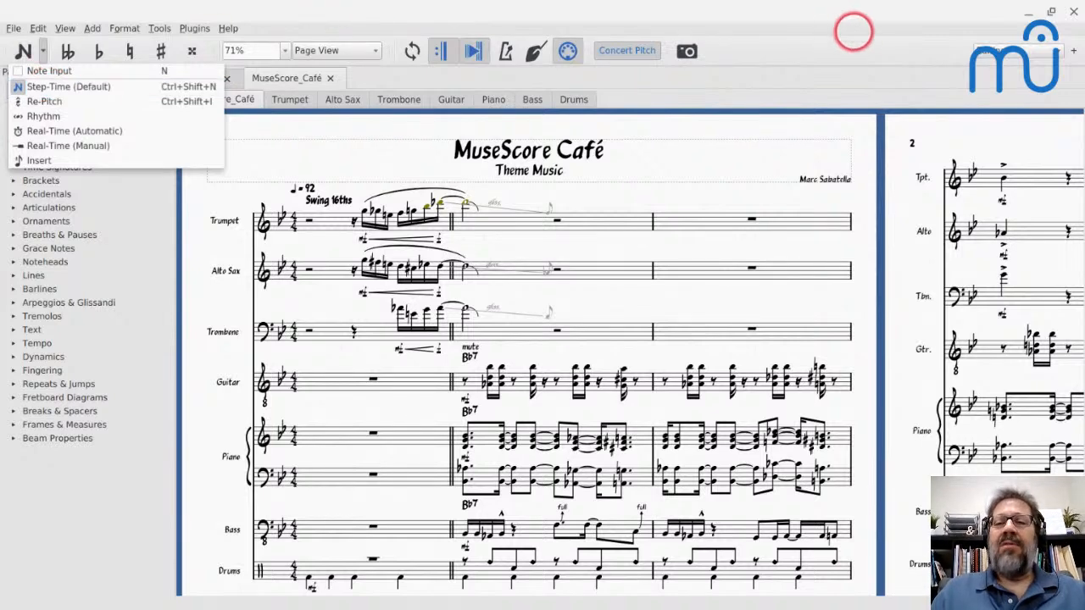
{"action": "left_click", "coordinate": [858, 38]}
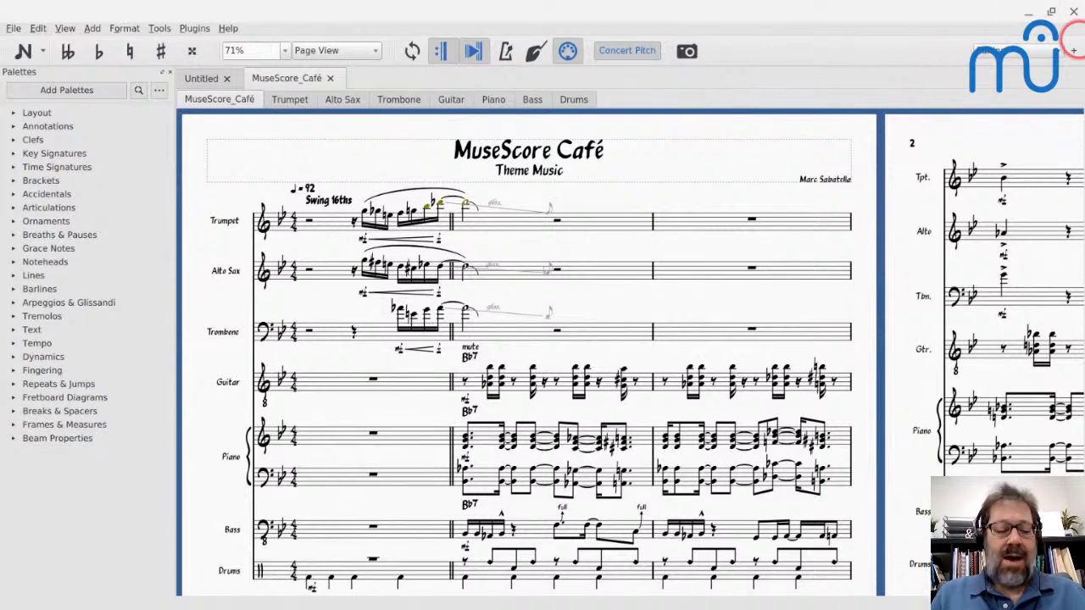
- Show the Inspector and switch to the Presentation workspace
{"action": "key", "text": "F8"}
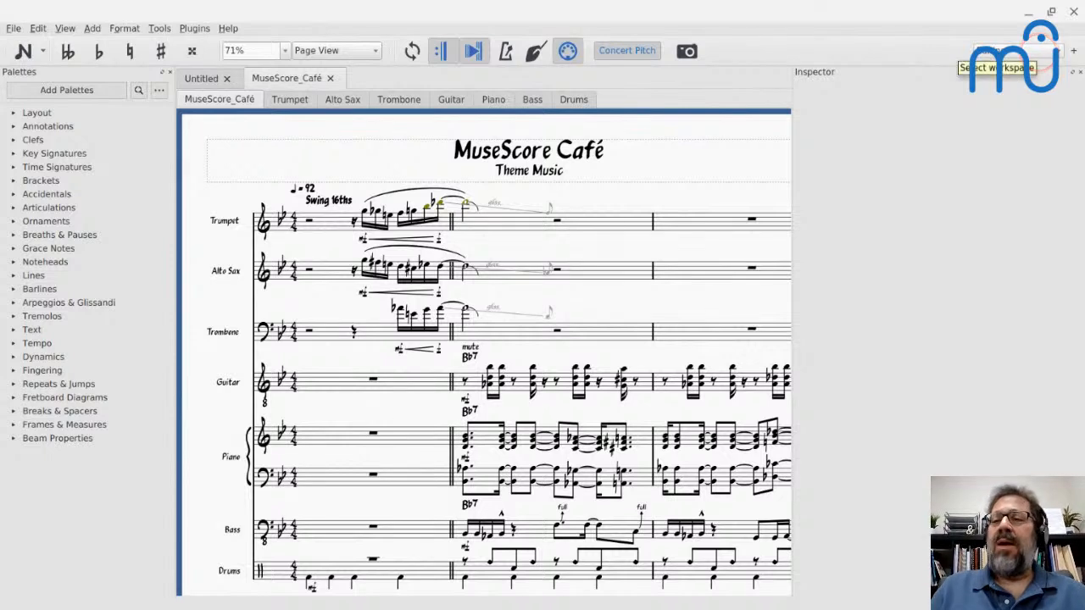
{"action": "left_click", "coordinate": [1047, 51]}
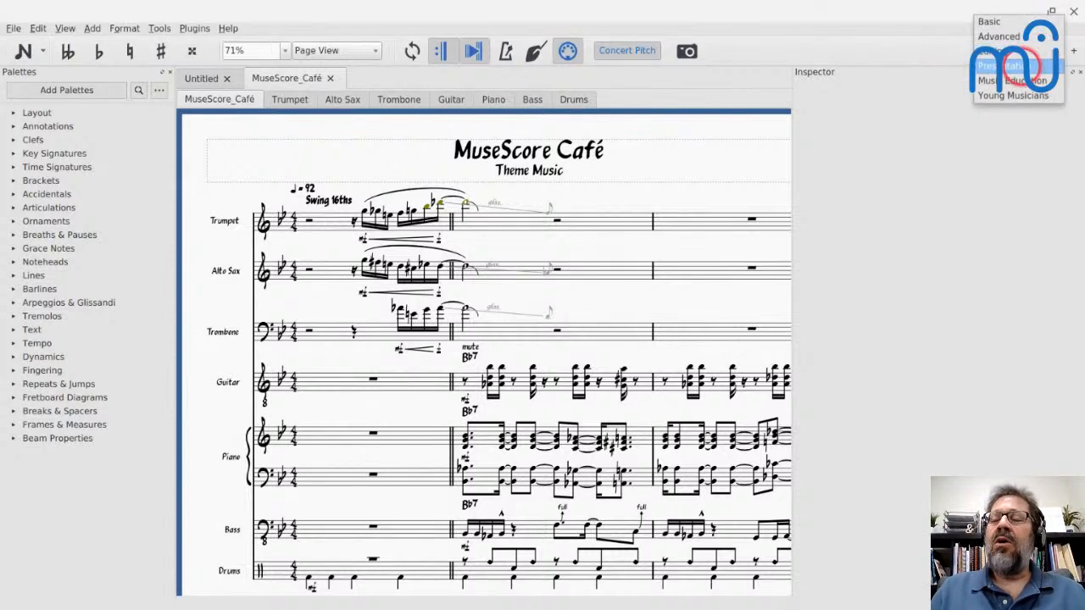
{"action": "left_click", "coordinate": [1008, 66]}
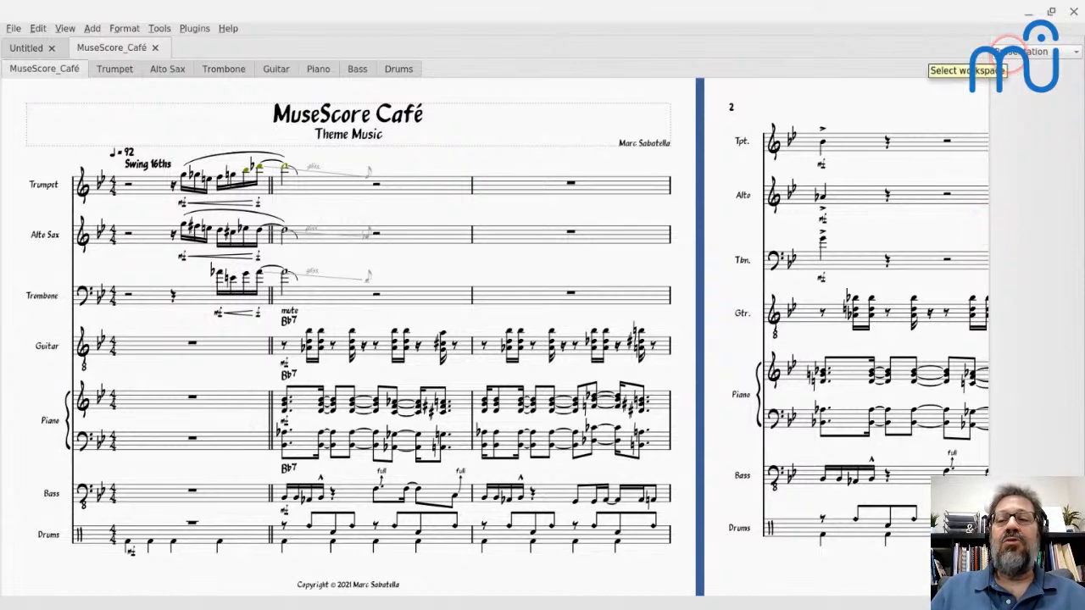
{"action": "left_click", "coordinate": [1017, 52]}
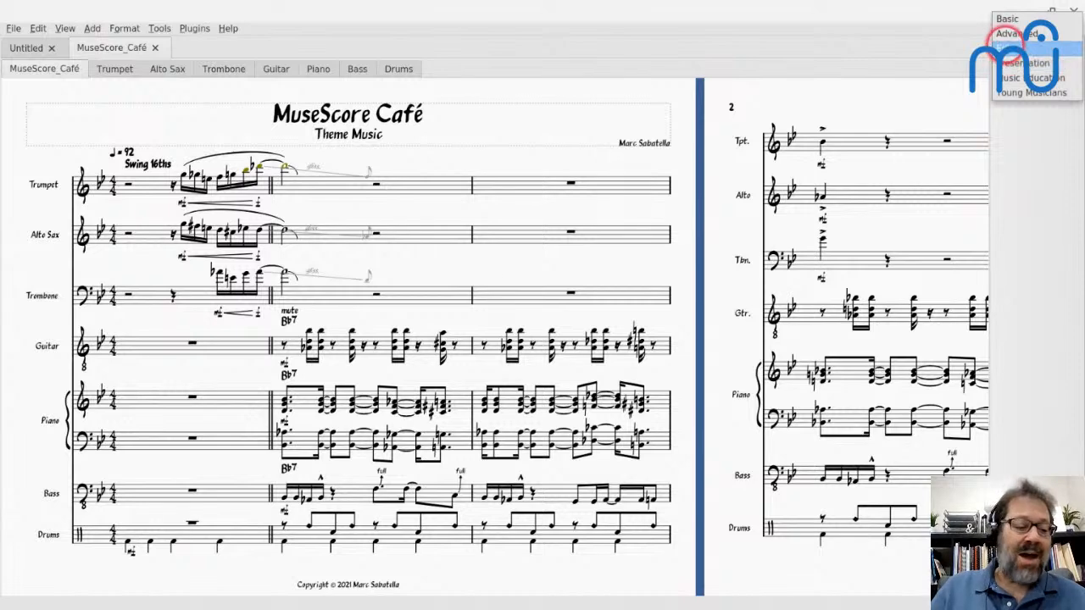
{"action": "left_click", "coordinate": [929, 87]}
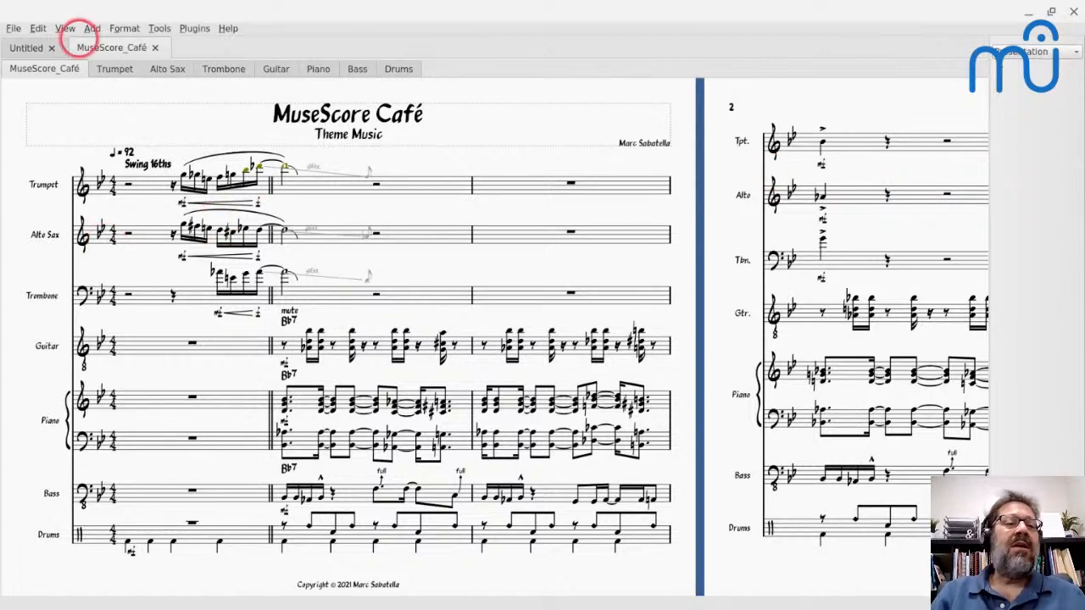
- Display the open documents side by side and resize the two score panes to roughly equal widths
{"action": "left_click", "coordinate": [65, 28]}
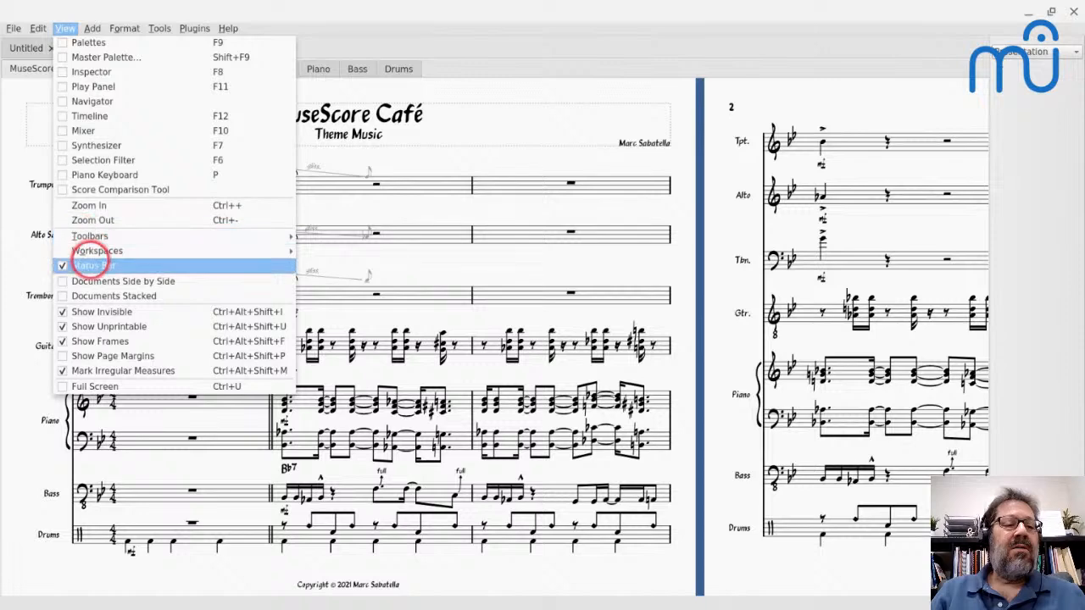
{"action": "left_click", "coordinate": [90, 279]}
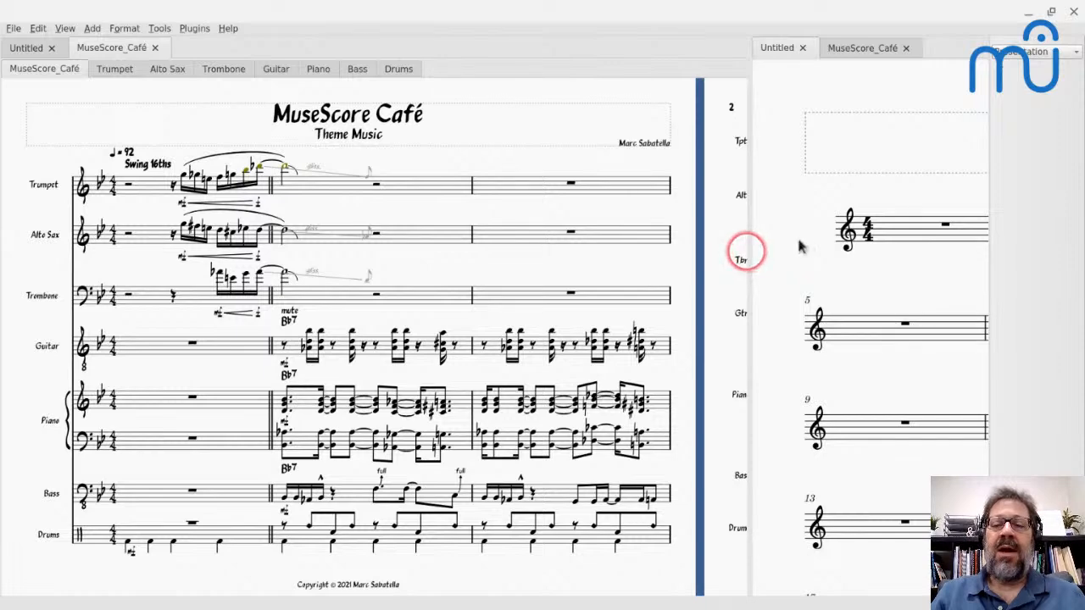
{"action": "left_click_drag", "start_coordinate": [749, 251], "coordinate": [439, 240]}
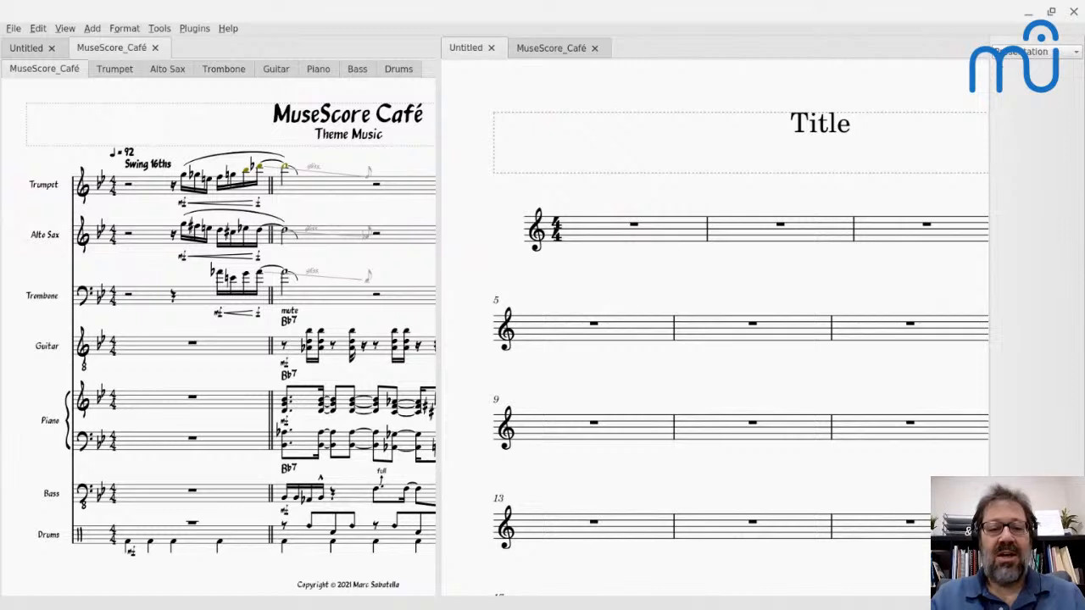
{"action": "left_click_drag", "start_coordinate": [438, 229], "coordinate": [470, 229]}
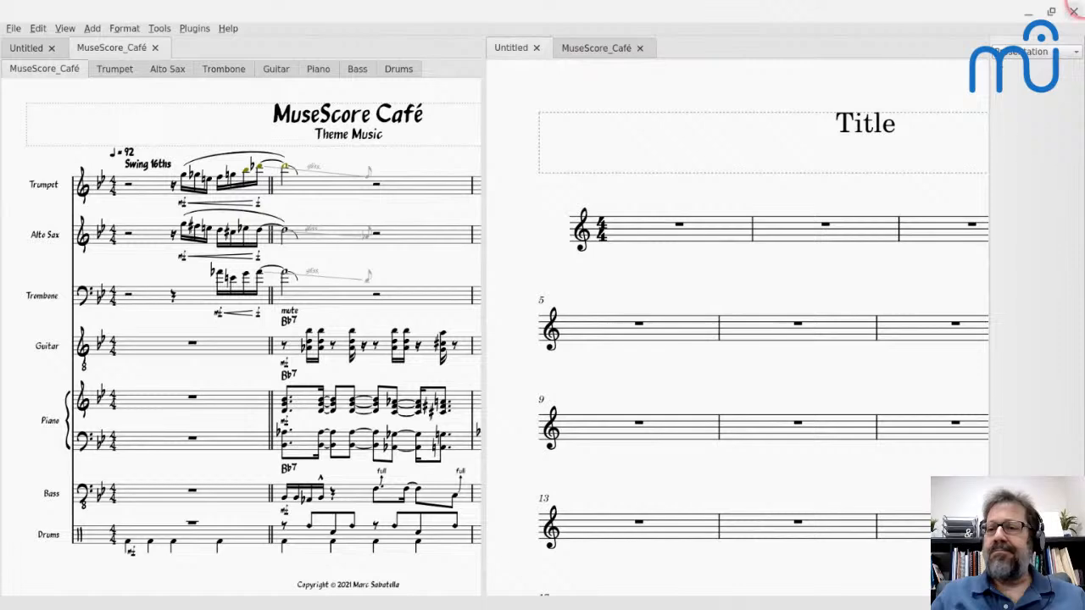
- Turn off the side-by-side document view
{"action": "left_click", "coordinate": [64, 28]}
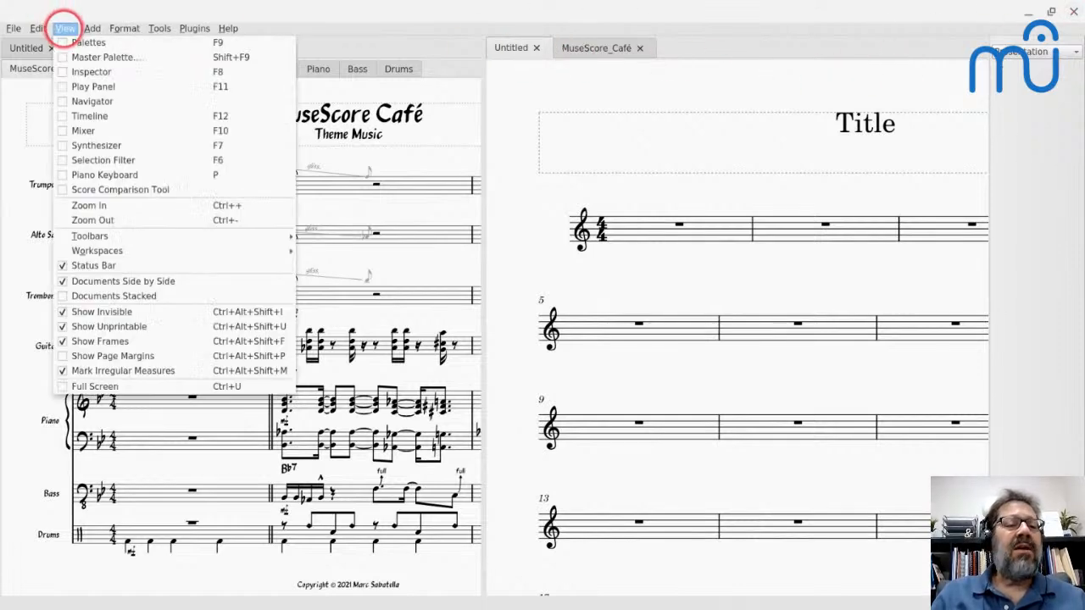
{"action": "left_click", "coordinate": [61, 280]}
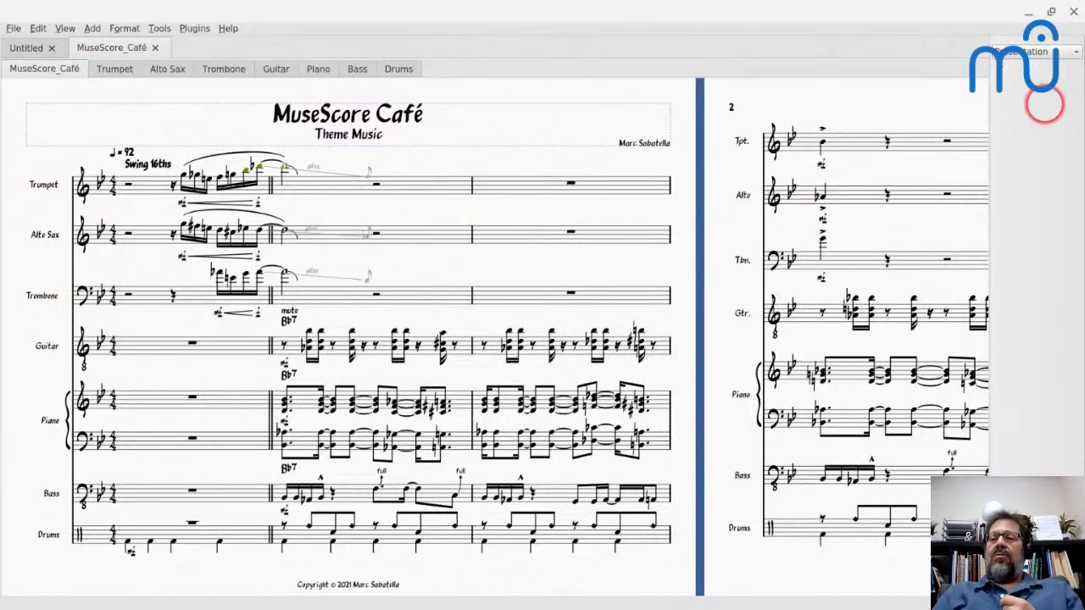
- Switch from the Presentation workspace to the Editing workspace
{"action": "left_click", "coordinate": [1027, 49]}
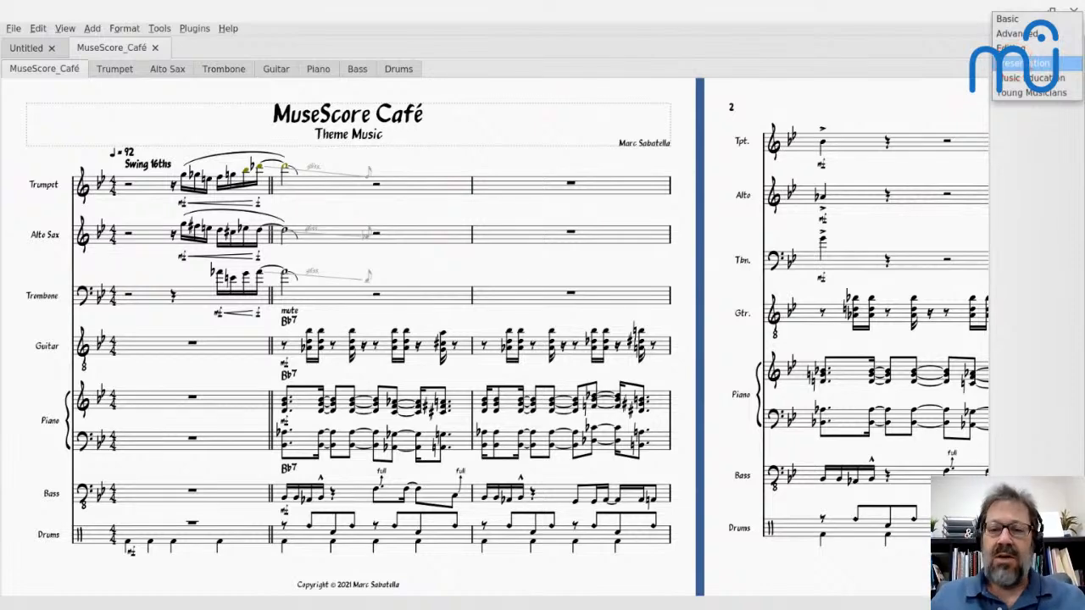
{"action": "left_click", "coordinate": [830, 21]}
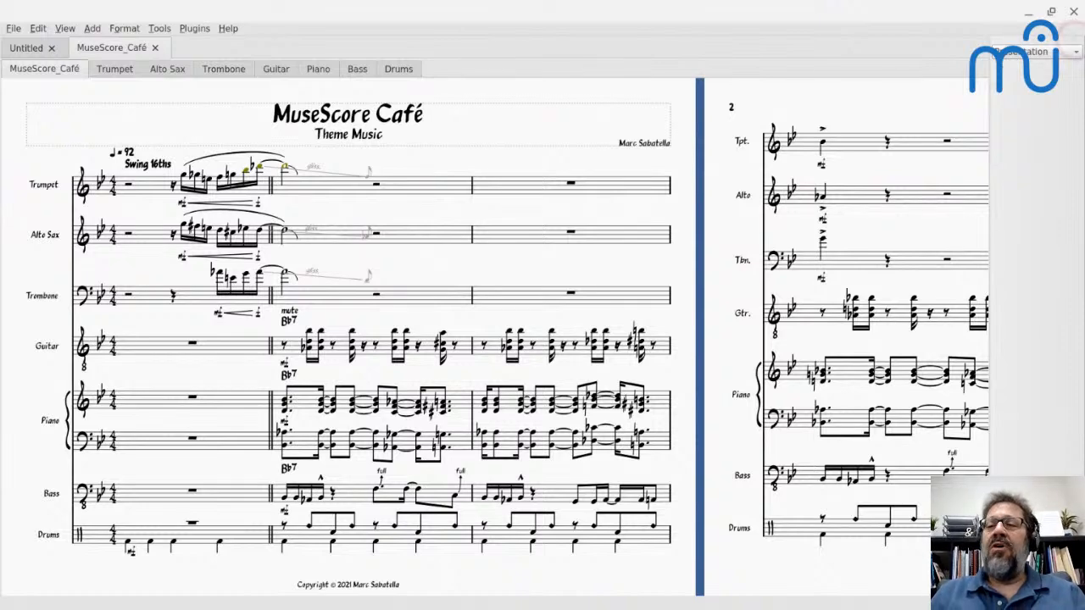
{"action": "left_click", "coordinate": [1016, 50]}
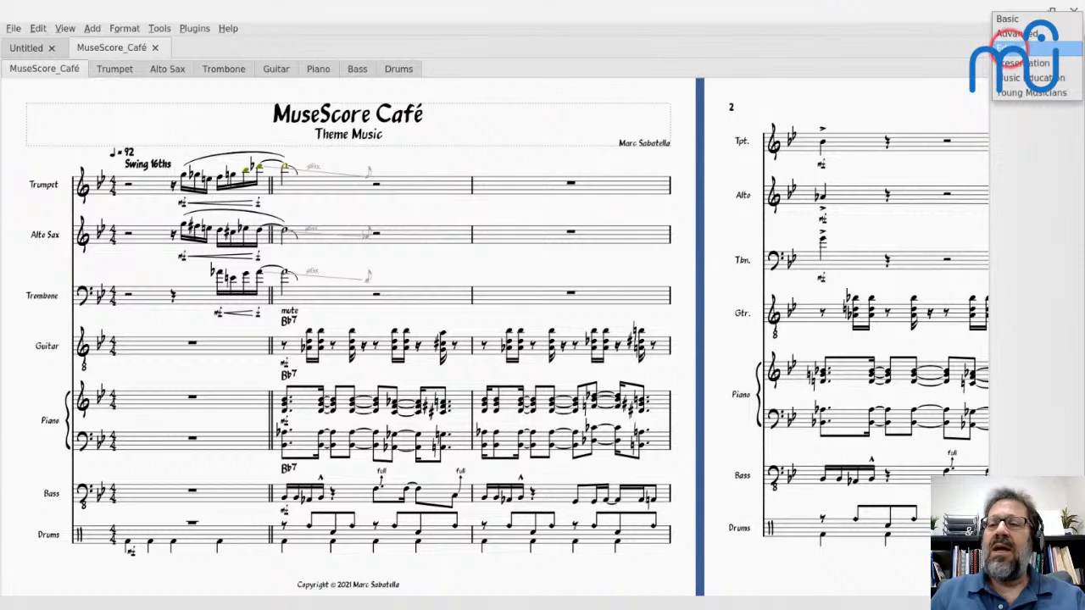
{"action": "left_click", "coordinate": [1021, 48]}
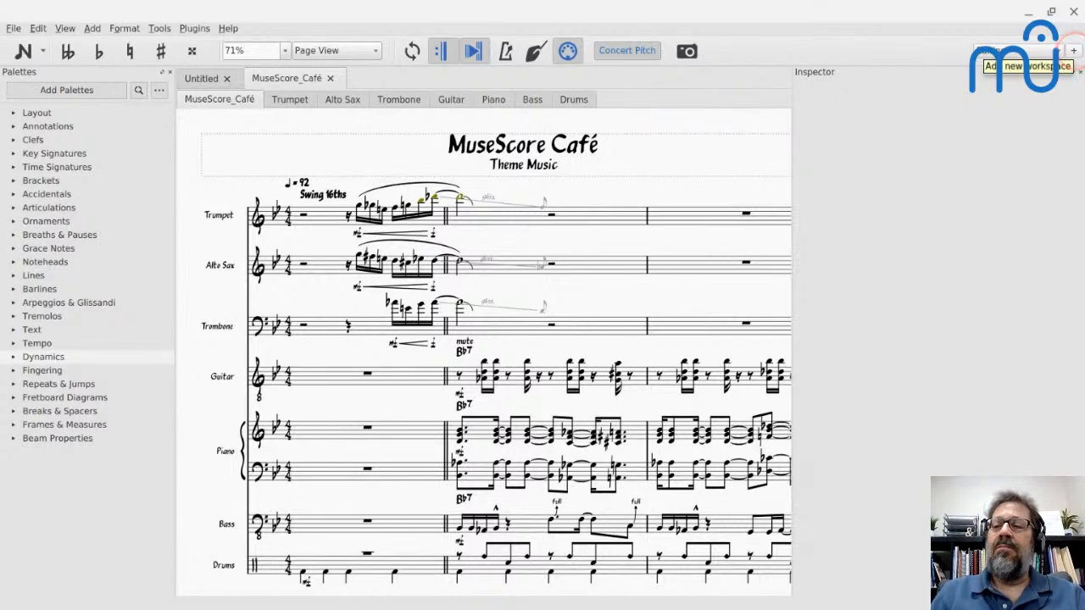
- Switch to the Advanced workspace
{"action": "left_click", "coordinate": [1016, 50]}
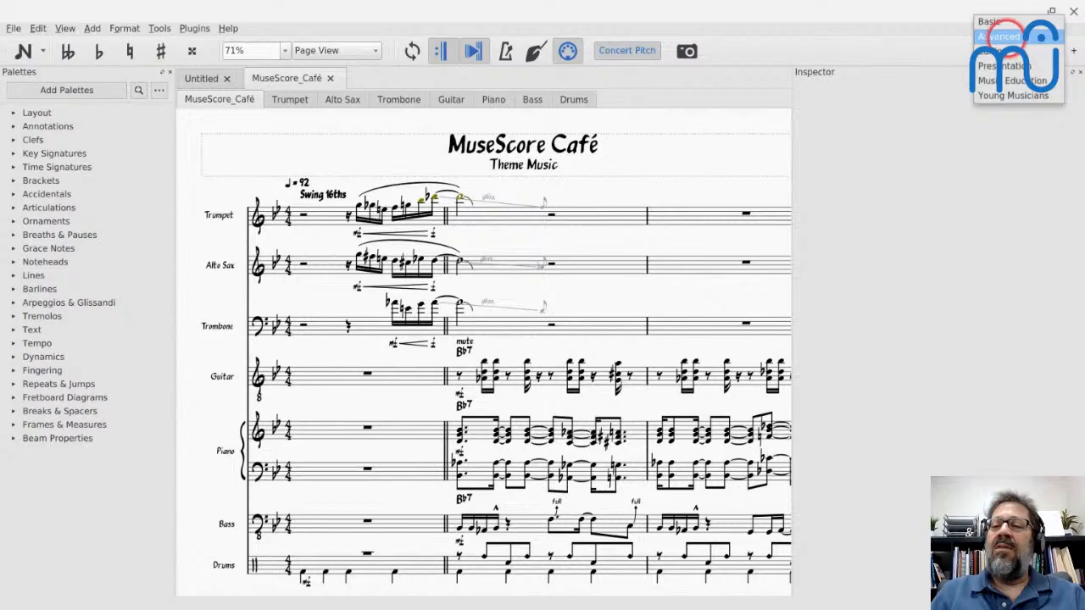
{"action": "left_click", "coordinate": [1000, 36]}
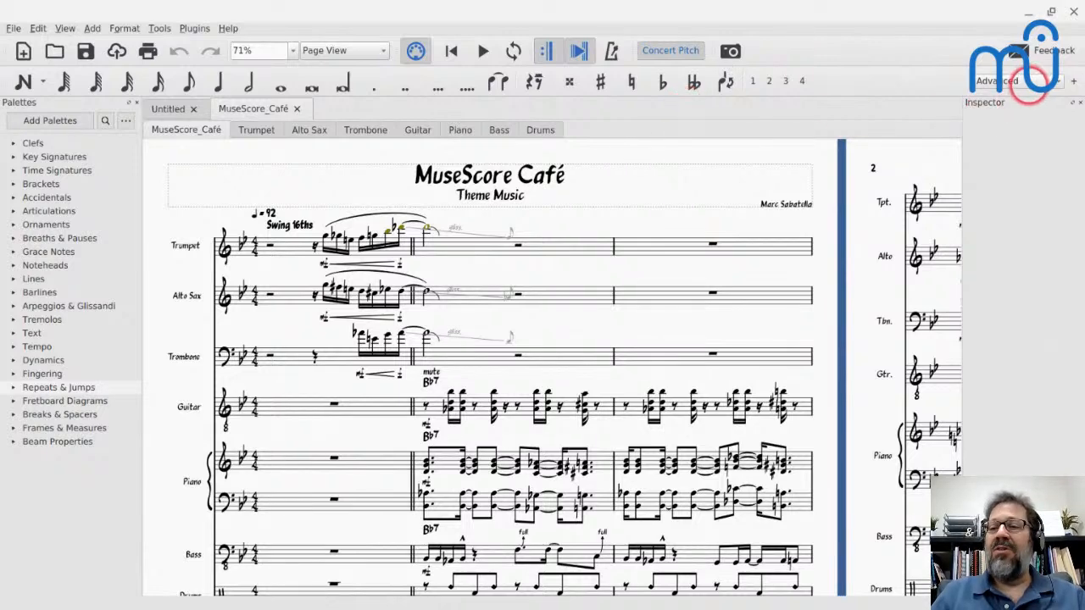
- Try the Basic workspace and switch back to the Advanced one
{"action": "left_click", "coordinate": [1026, 83]}
{"action": "left_click", "coordinate": [998, 79]}
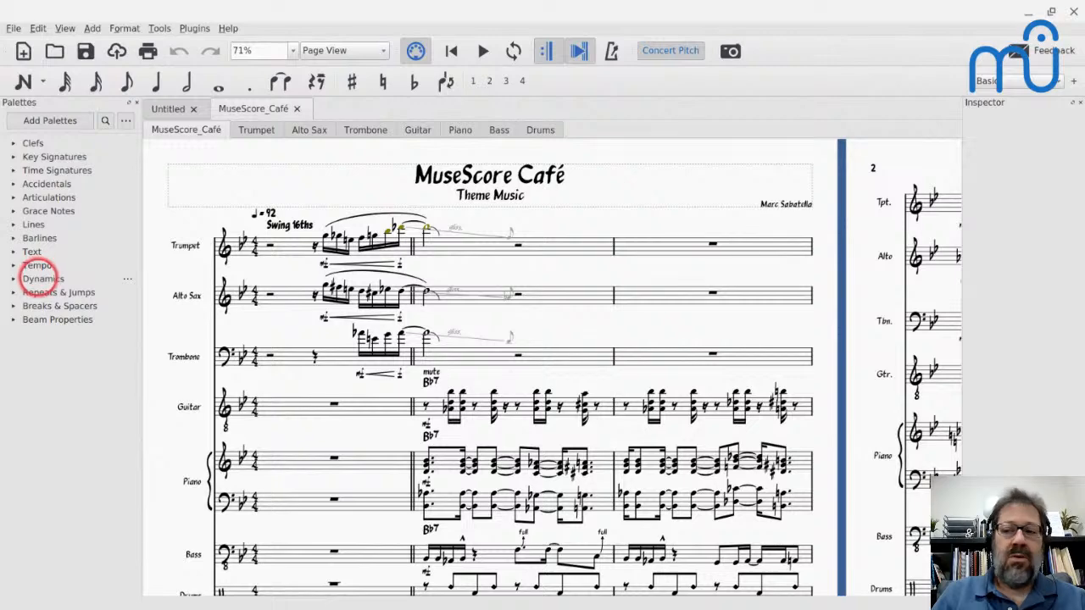
{"action": "left_click", "coordinate": [996, 79]}
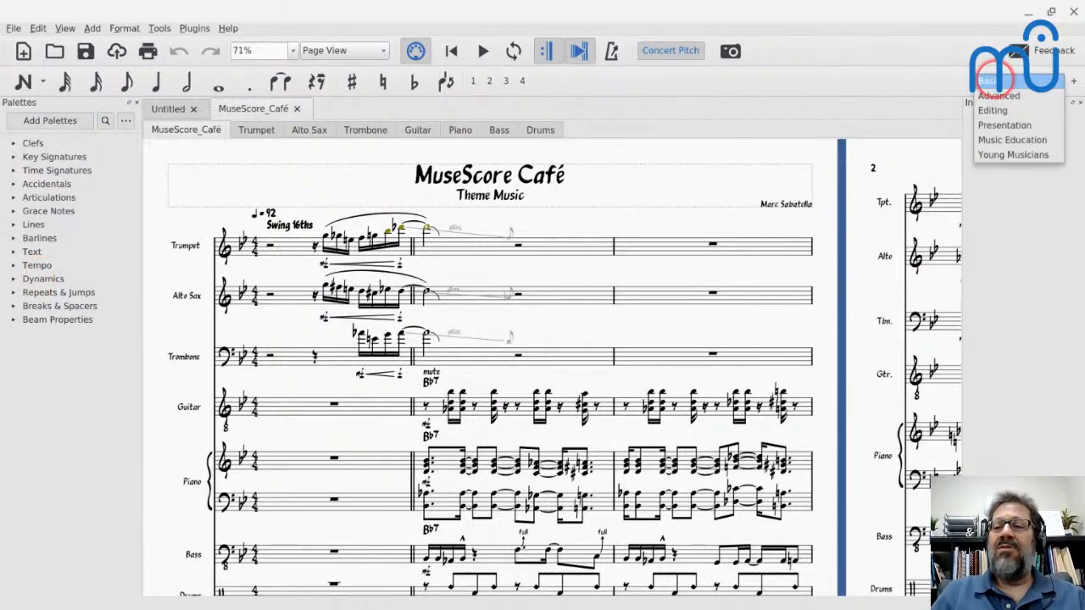
{"action": "left_click", "coordinate": [998, 96]}
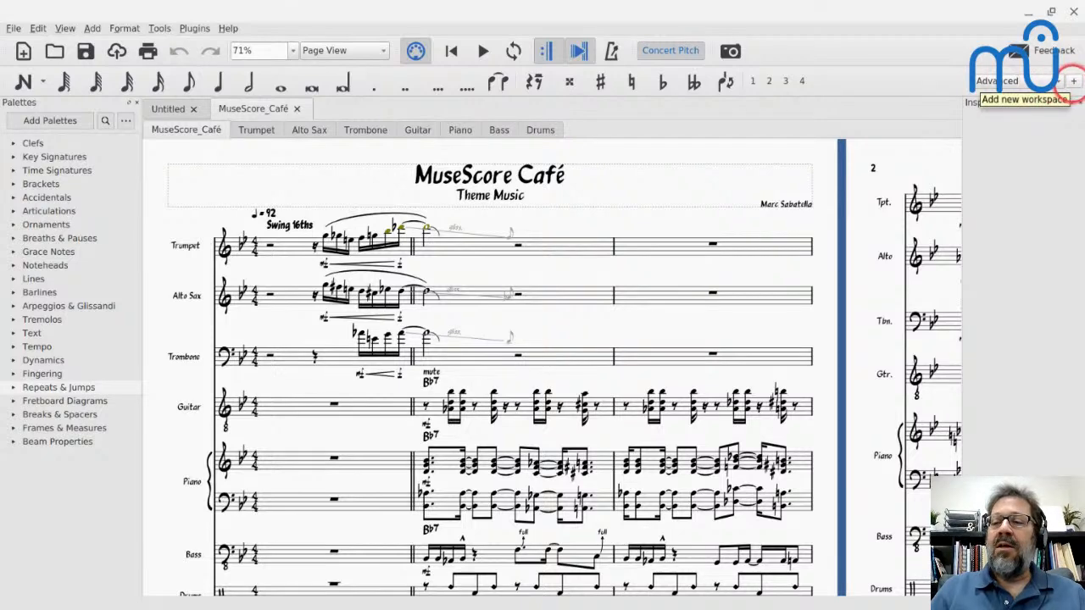
- Open the dialog for adding a new workspace and dismiss it without saving
{"action": "left_click", "coordinate": [1073, 81]}
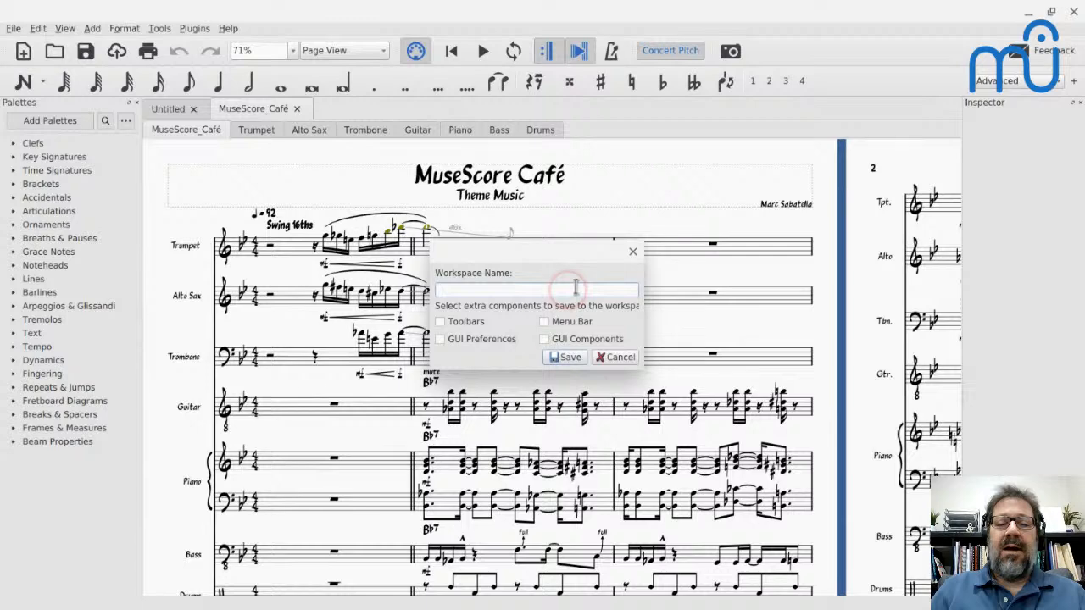
{"action": "left_click", "coordinate": [632, 360]}
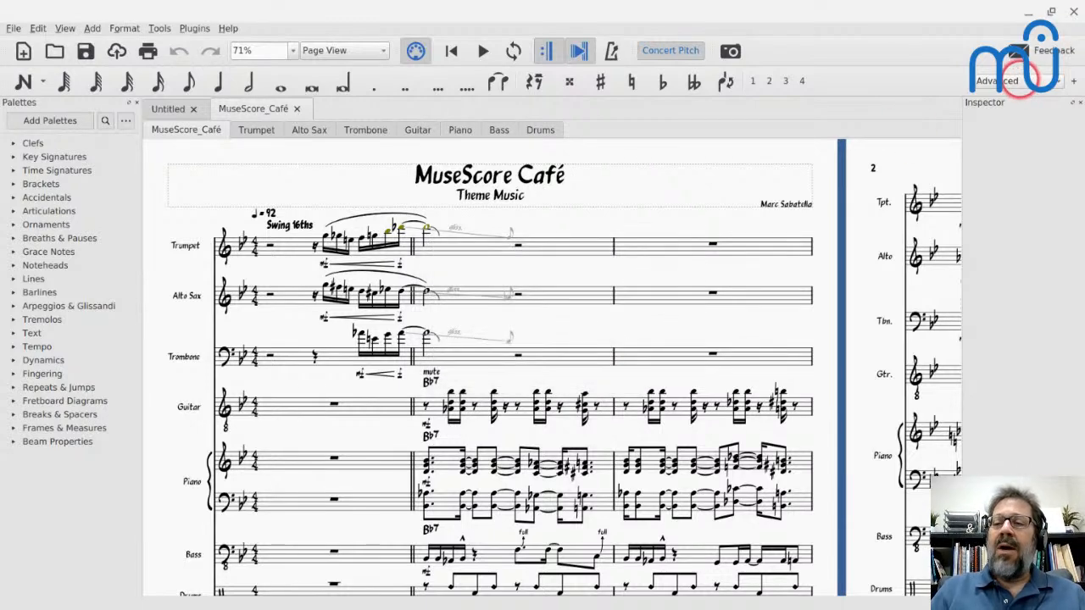
{"action": "left_click", "coordinate": [1020, 83]}
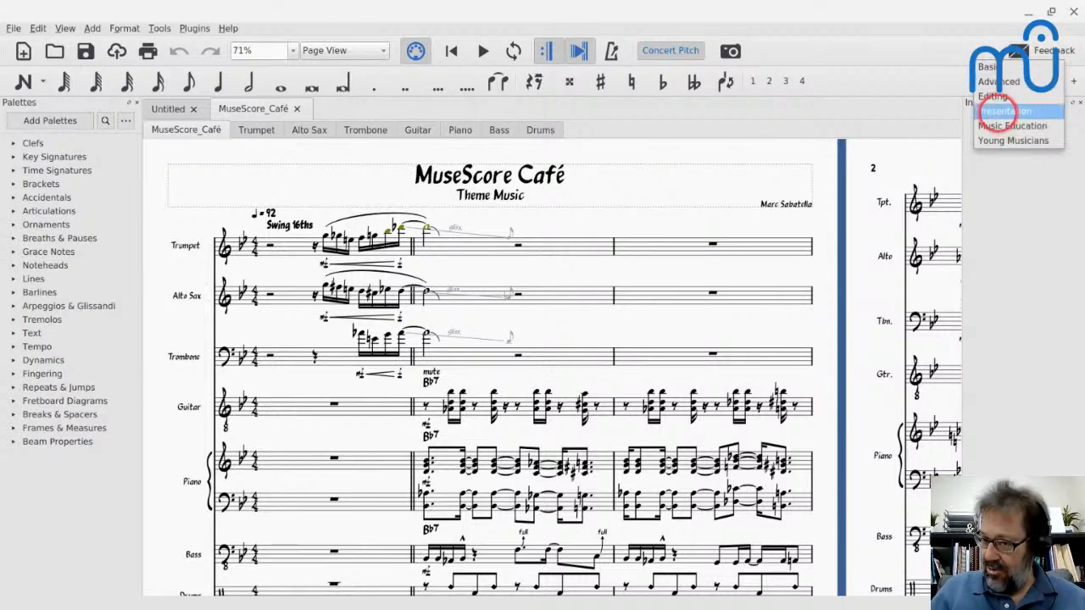
{"action": "left_click", "coordinate": [936, 67]}
{"action": "left_click", "coordinate": [990, 82]}
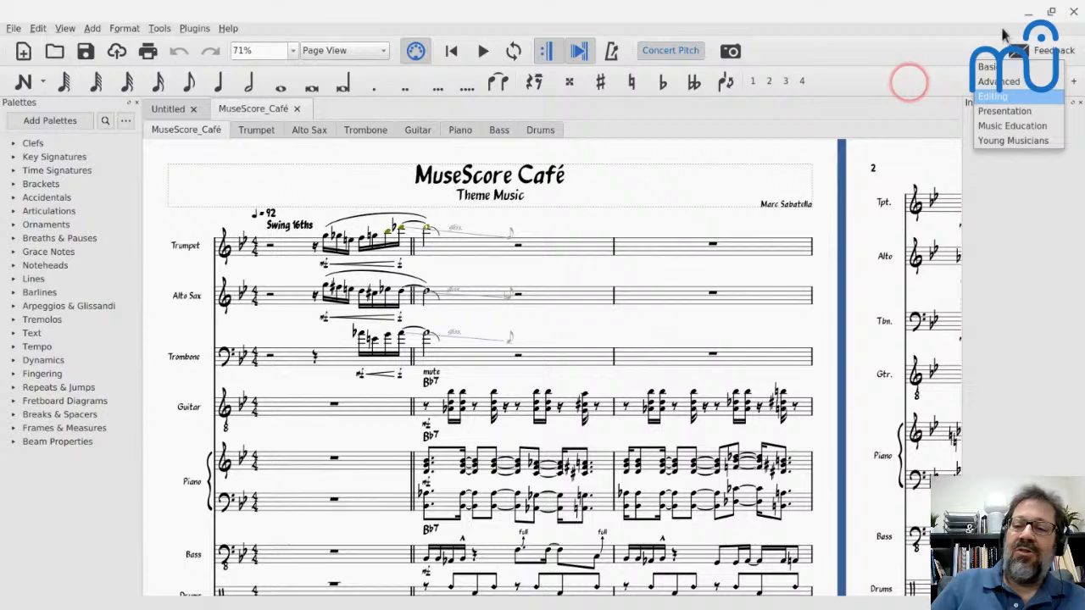
{"action": "left_click", "coordinate": [915, 85]}
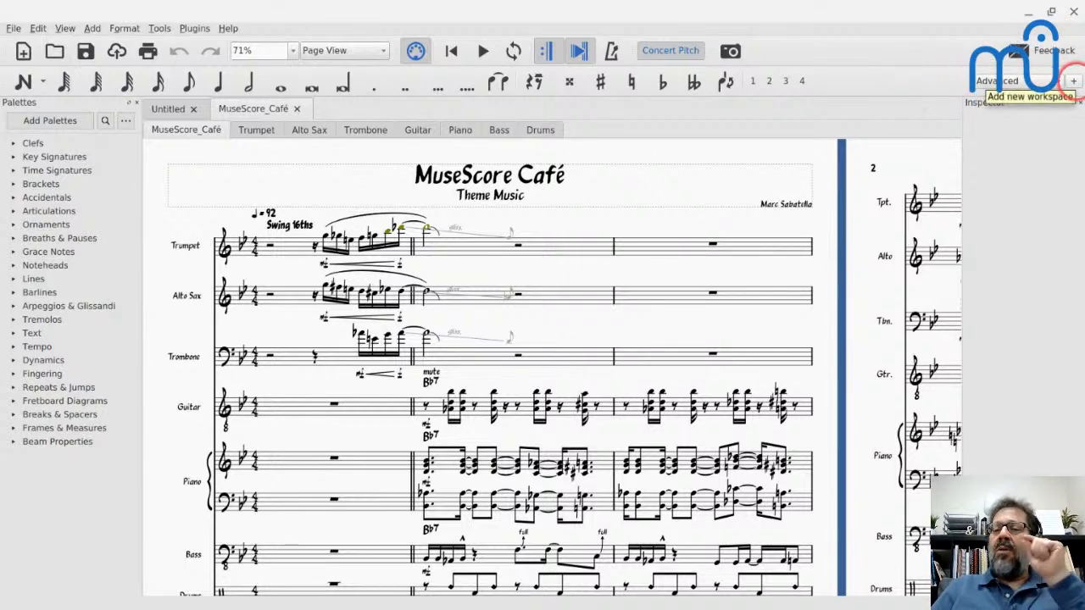
- Create a new workspace named Cafe that also saves the Toolbars and GUI Preferences components
{"action": "left_click", "coordinate": [1072, 80]}
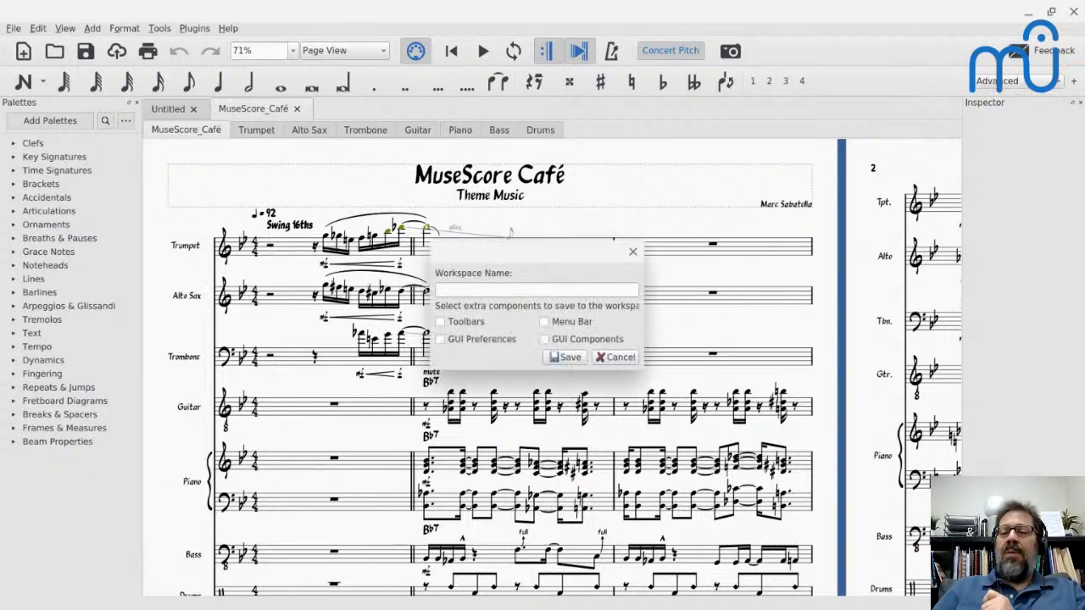
{"action": "type", "text": "Cafe"}
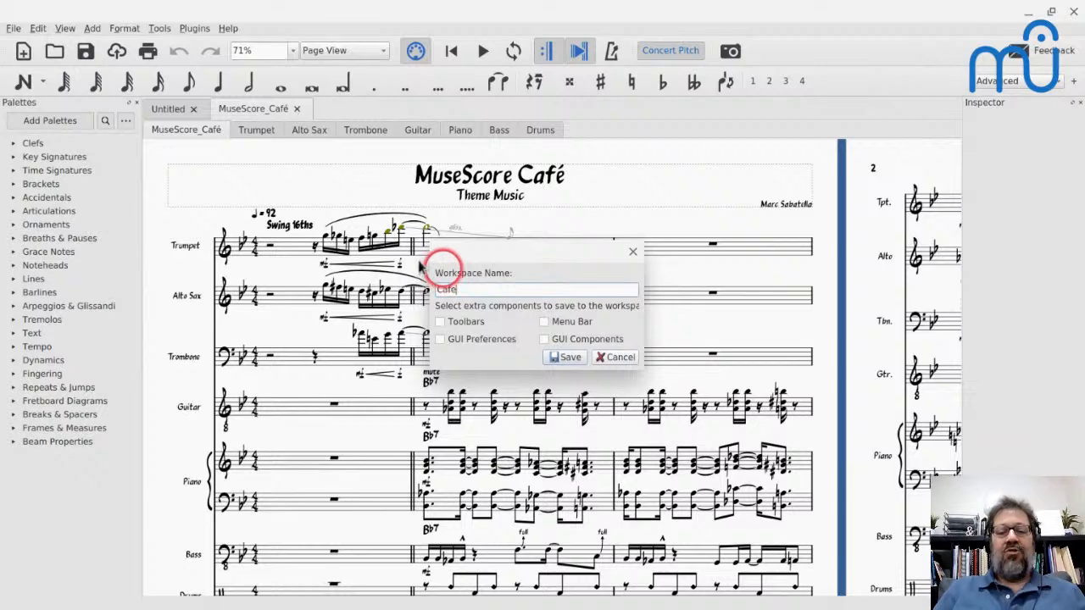
{"action": "left_click_drag", "start_coordinate": [420, 254], "coordinate": [293, 159]}
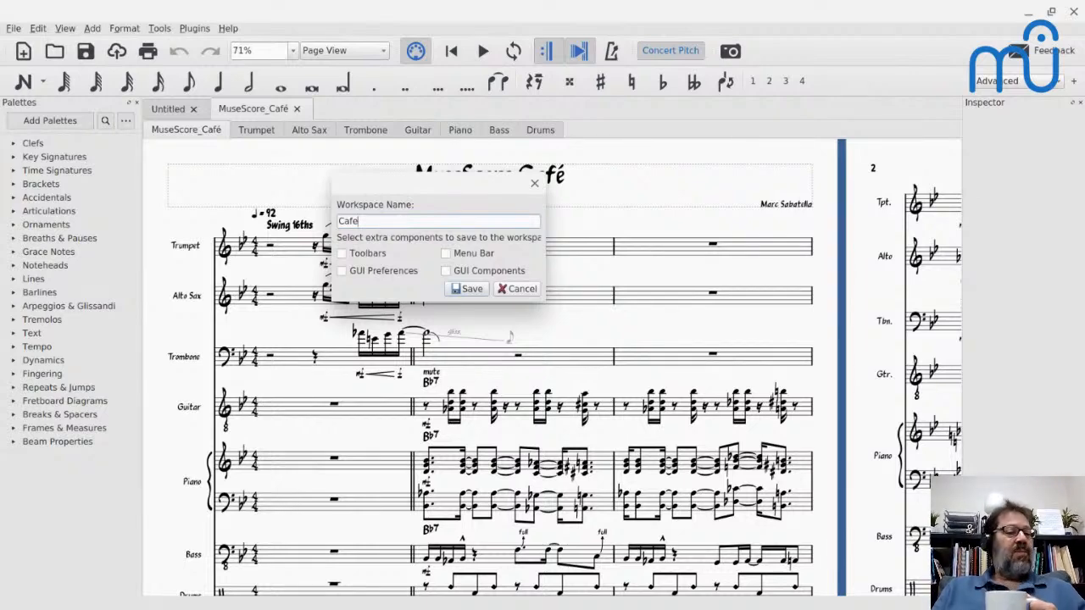
{"action": "left_click", "coordinate": [342, 253]}
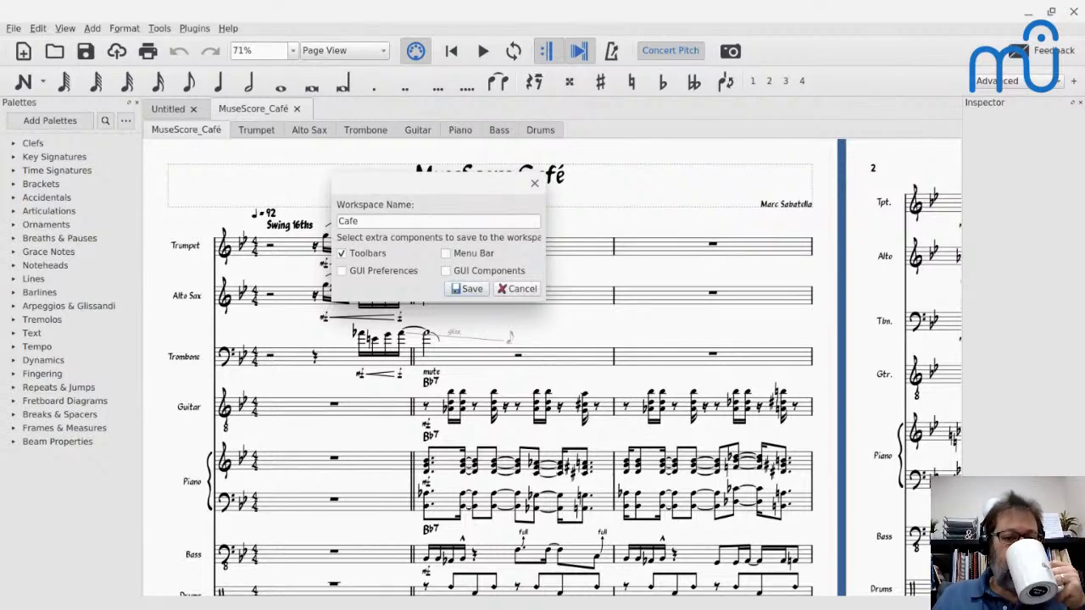
{"action": "left_click", "coordinate": [342, 271]}
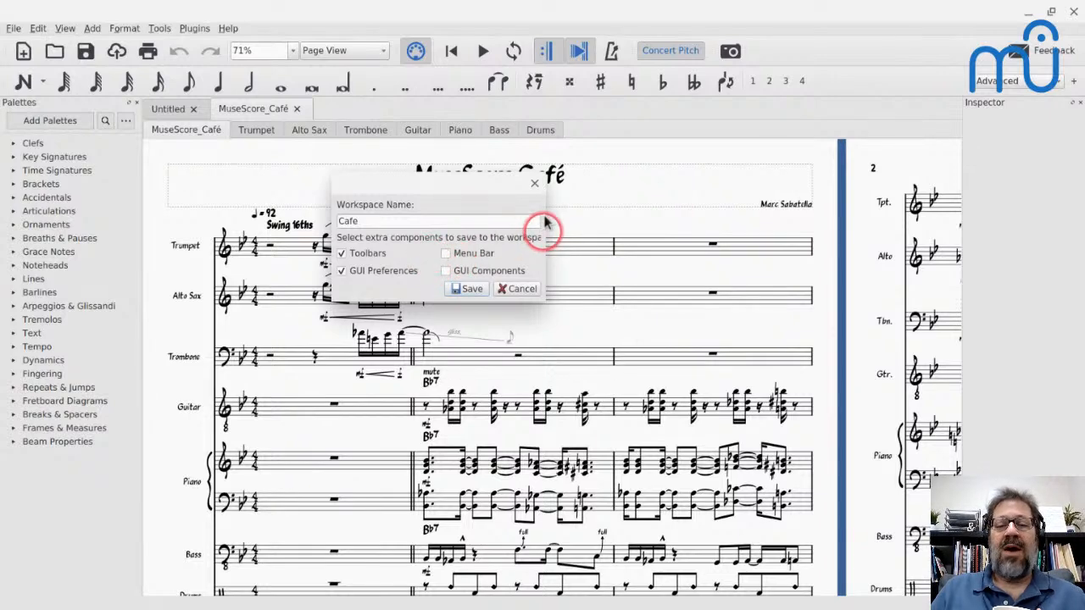
{"action": "mouse_move", "coordinate": [549, 218]}
{"action": "left_mouse_down"}
{"action": "mouse_move", "coordinate": [578, 226]}
{"action": "mouse_move", "coordinate": [566, 230]}
{"action": "left_mouse_up"}
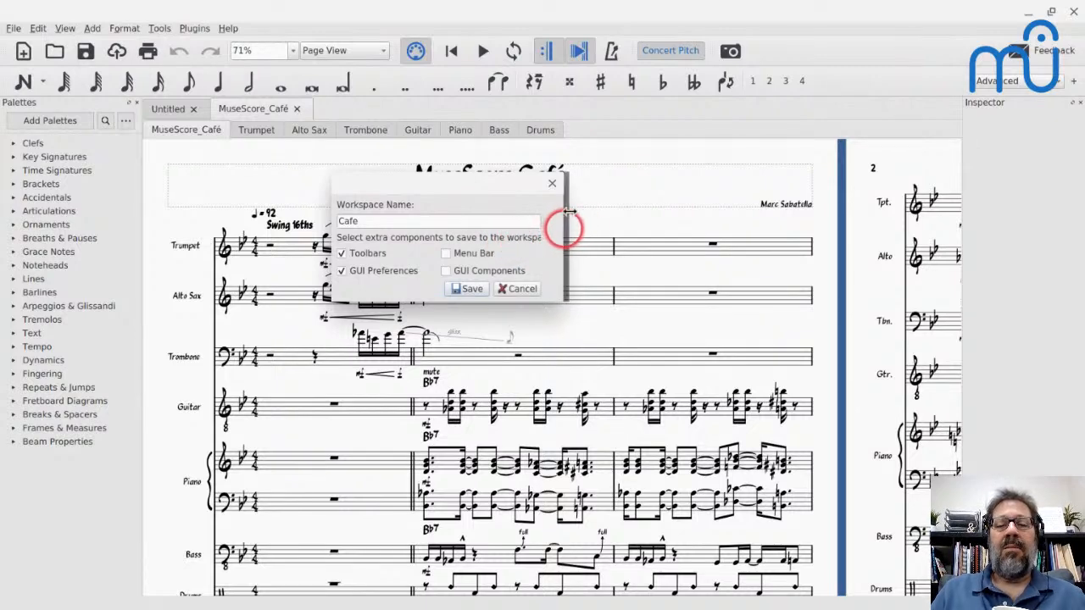
{"action": "mouse_move", "coordinate": [566, 217]}
{"action": "left_mouse_down"}
{"action": "mouse_move", "coordinate": [547, 216]}
{"action": "mouse_move", "coordinate": [555, 231]}
{"action": "left_mouse_up"}
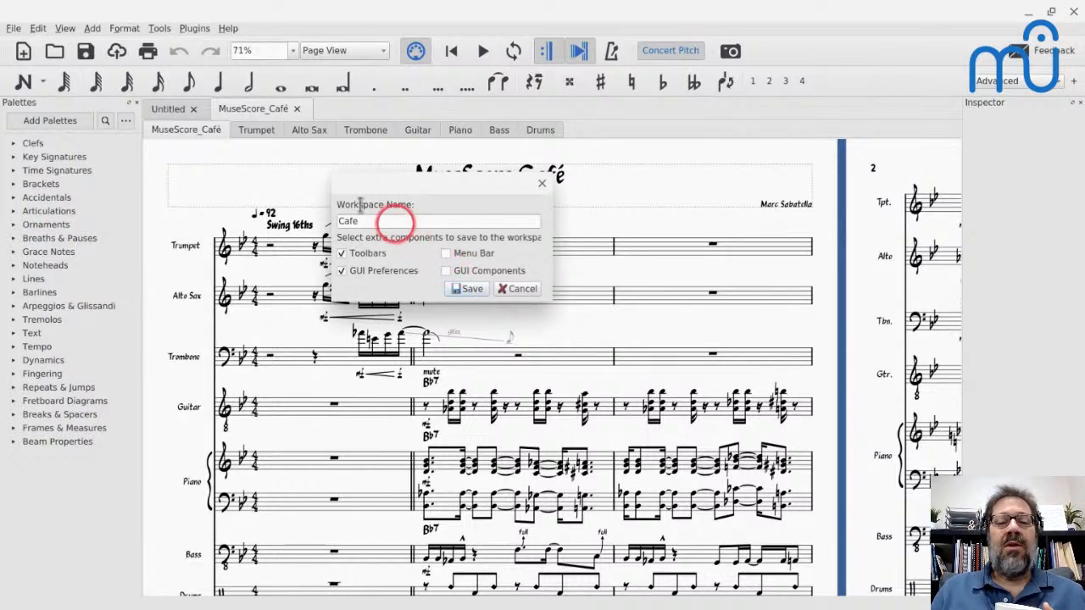
{"action": "left_click", "coordinate": [451, 289]}
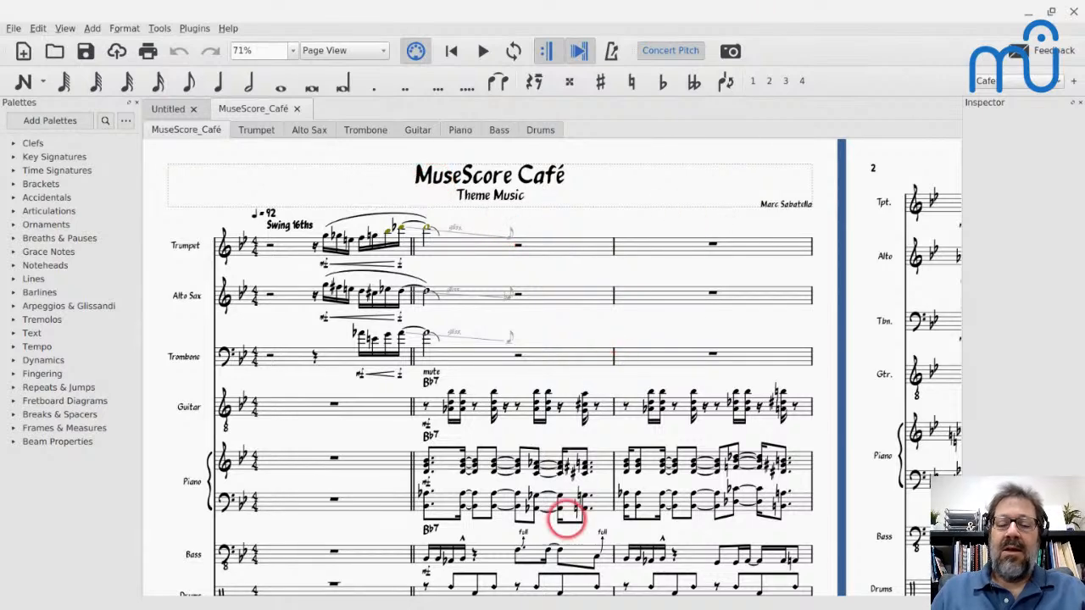
- Switch to the Linux terminal and push the old output up with blank prompt lines
{"action": "mouse_move", "coordinate": [581, 596]}
{"action": "left_click", "coordinate": [700, 599]}
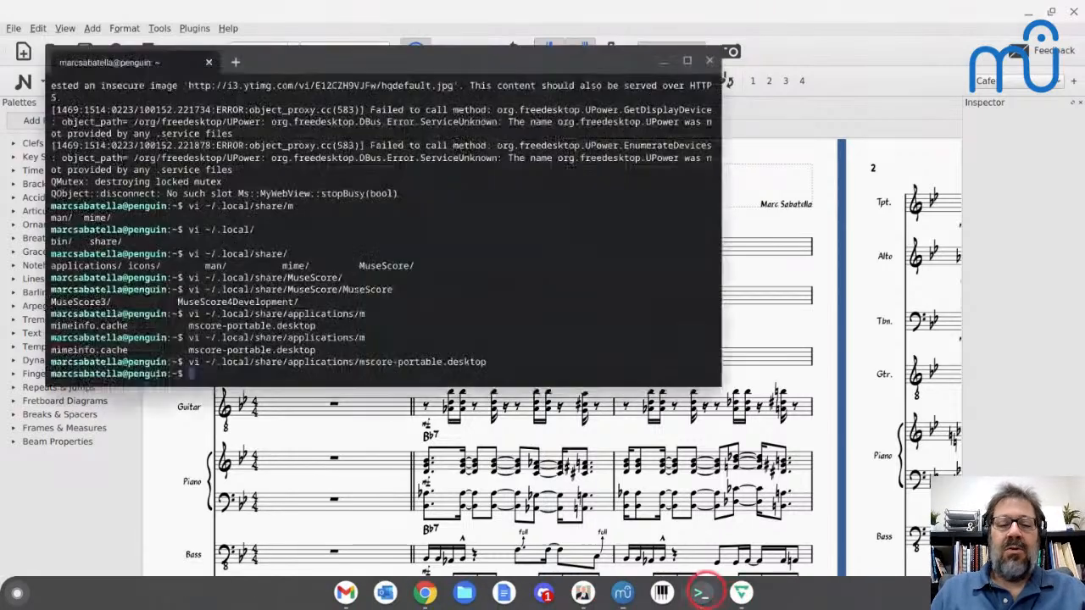
{"action": "key", "text": "Return"}
{"action": "key", "text": "Return"}
{"action": "key", "text": "Return"}
{"action": "key", "text": "Return"}
{"action": "key", "text": "Return"}
{"action": "key", "text": "Return"}
{"action": "key", "text": "Return"}
{"action": "key", "text": "Return"}
{"action": "key", "text": "Return"}
{"action": "key", "text": "Return"}
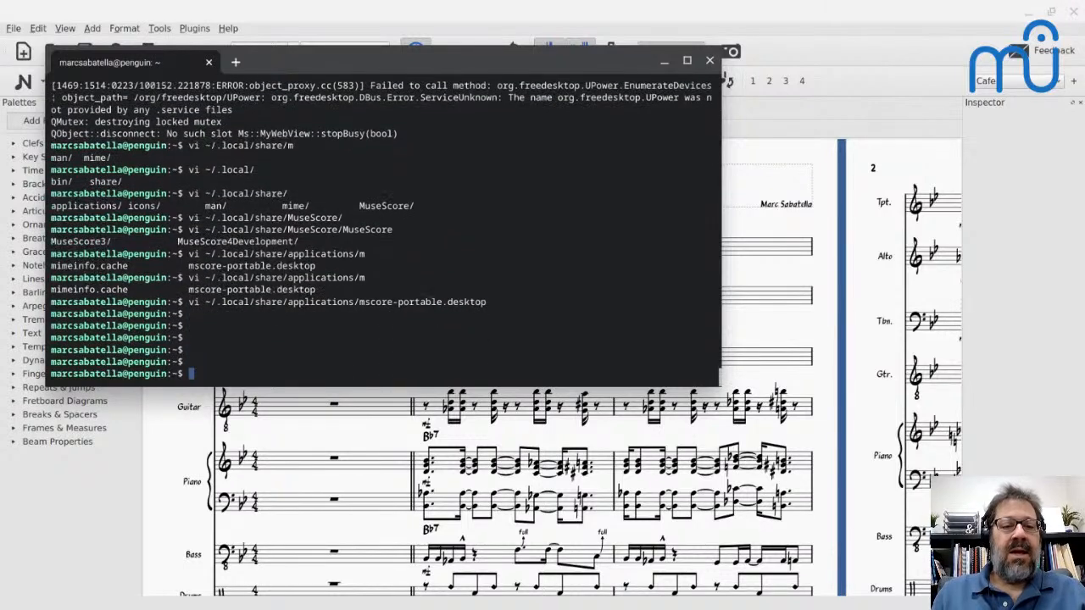
{"action": "key", "text": "Return"}
{"action": "key", "text": "Return"}
{"action": "key", "text": "Return"}
{"action": "key", "text": "Return"}
{"action": "key", "text": "Return"}
{"action": "key", "text": "Return"}
{"action": "key", "text": "Return"}
{"action": "key", "text": "Return"}
{"action": "key", "text": "Return"}
{"action": "key", "text": "Return"}
- List the contents of the ~/.local/share/MuseScore/MuseScore3/ directory
{"action": "type", "text": "ls"}
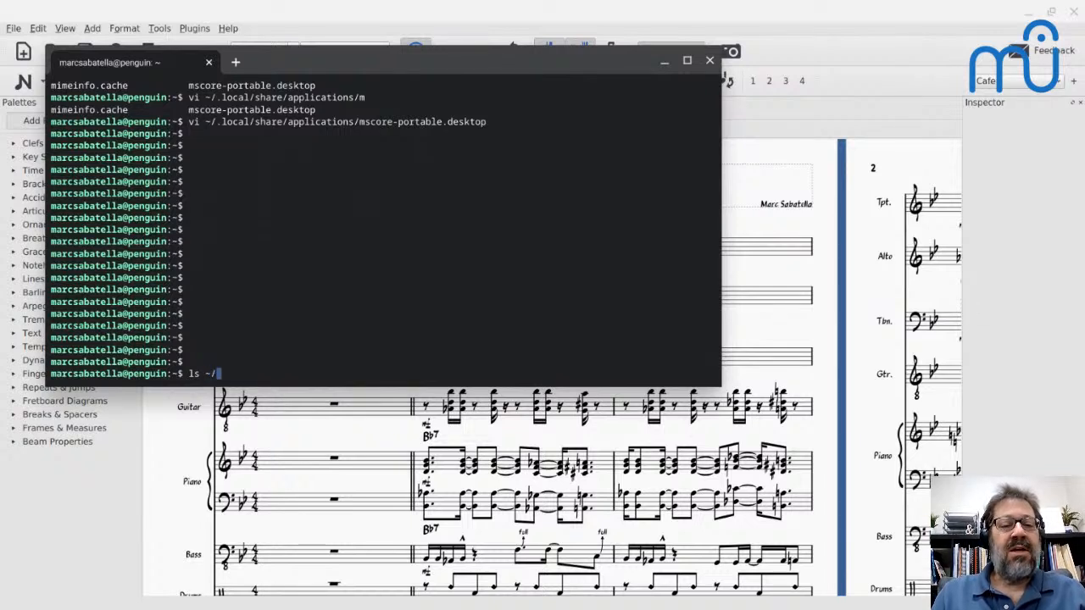
{"action": "type", "text": "~/.local/share/M"}
{"action": "key", "text": "Tab"}
{"action": "type", "text": "M"}
{"action": "key", "text": "Tab"}
{"action": "type", "text": "3"}
{"action": "key", "text": "Tab"}
{"action": "key", "text": "Return"}
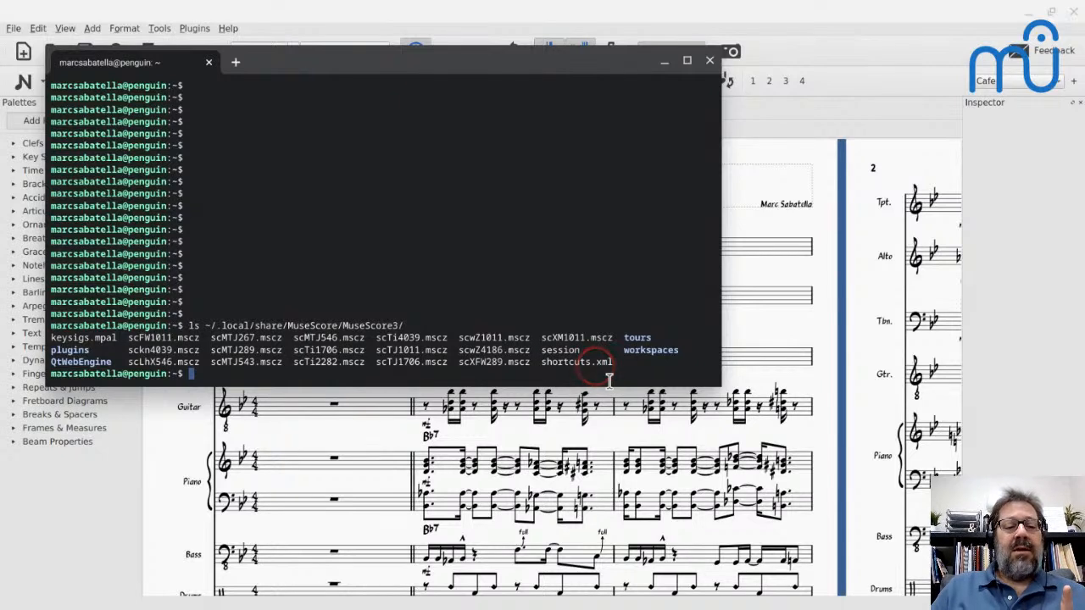
- List the files in the MuseScore3/workspaces/ directory, then minimize the terminal to return to MuseScore
{"action": "double_click", "coordinate": [669, 356]}
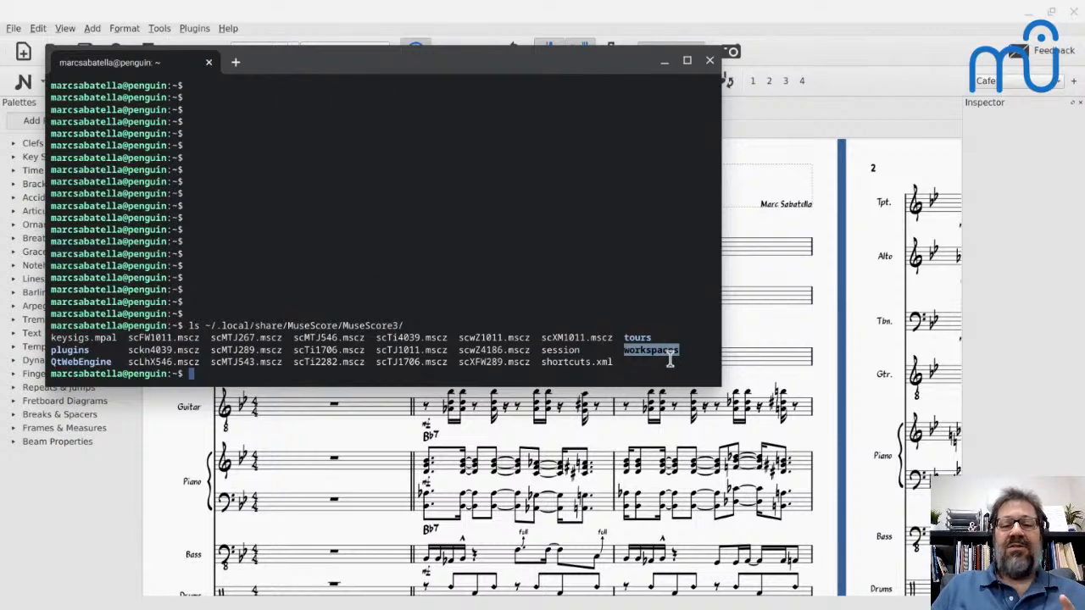
{"action": "key", "text": "Up"}
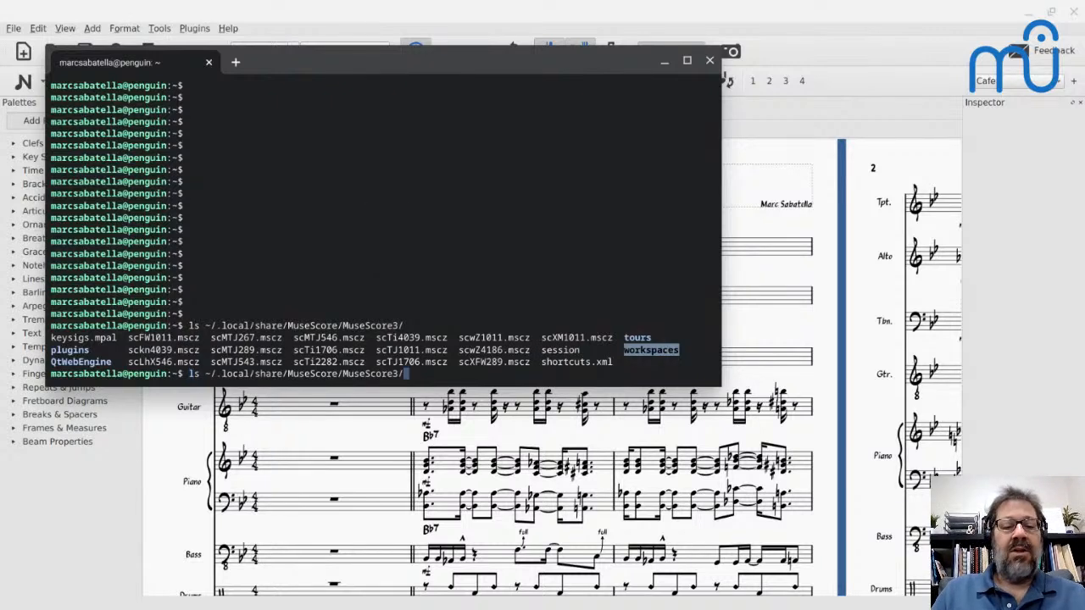
{"action": "type", "text": "work"}
{"action": "key", "text": "Tab"}
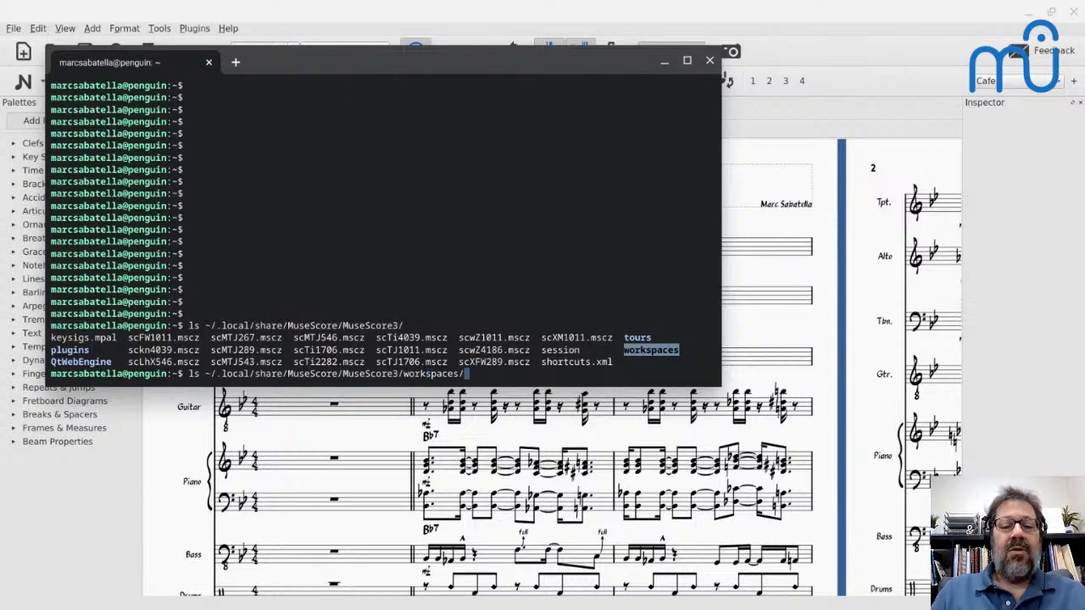
{"action": "key", "text": "Return"}
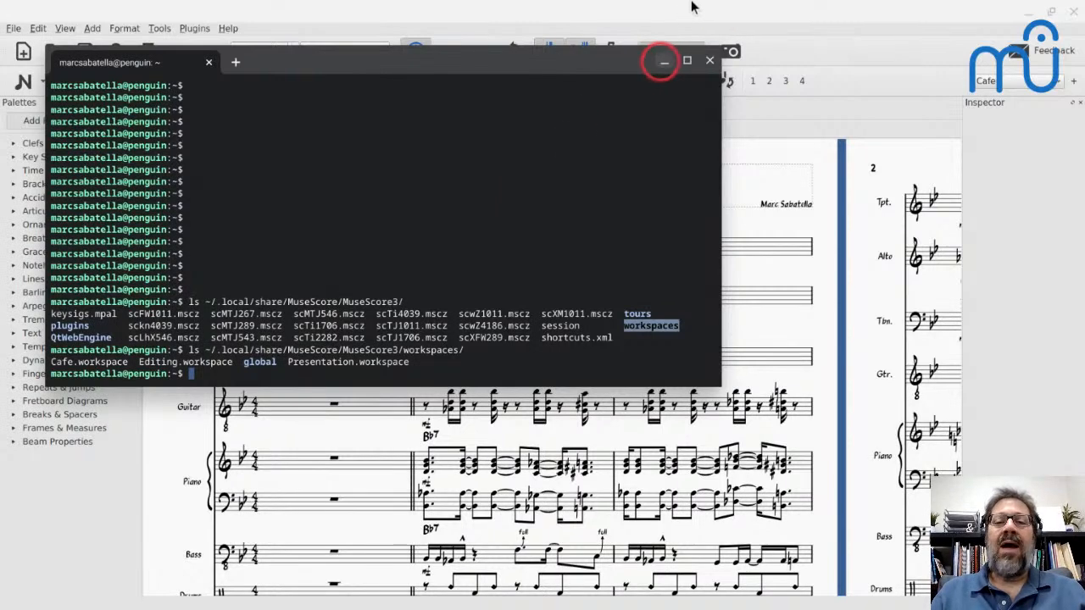
{"action": "left_click", "coordinate": [663, 60]}
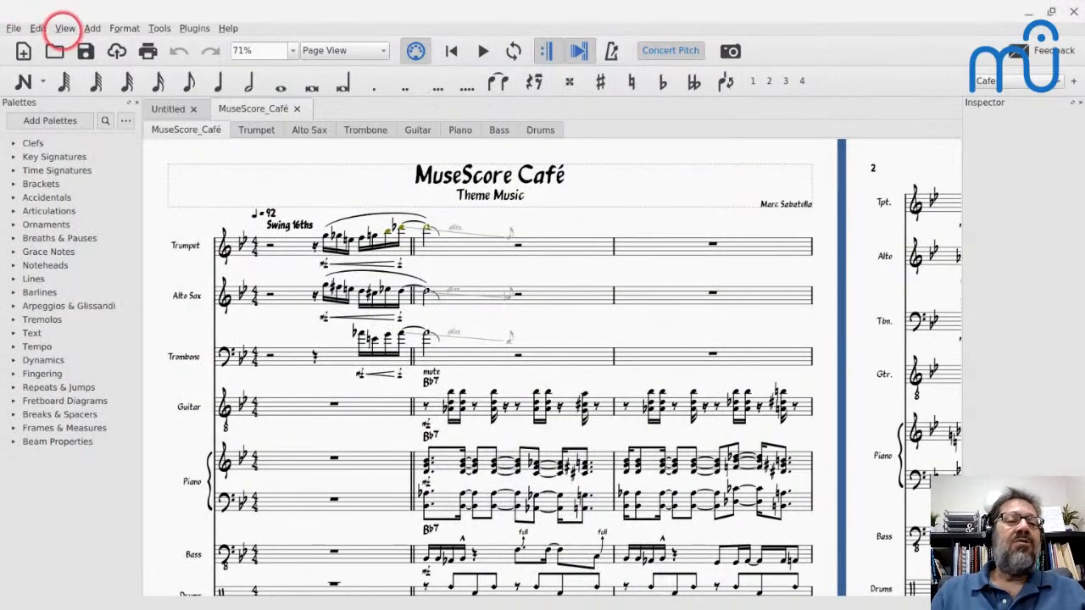
- Open the Cafe workspace's settings for editing and cancel without making changes
{"action": "left_click", "coordinate": [65, 28]}
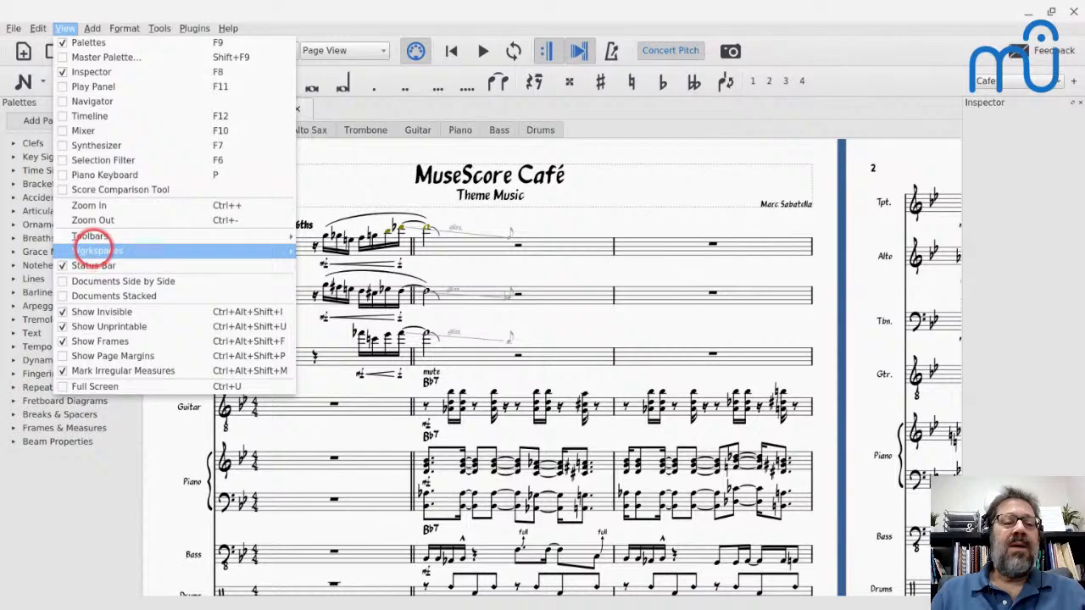
{"action": "mouse_move", "coordinate": [90, 250]}
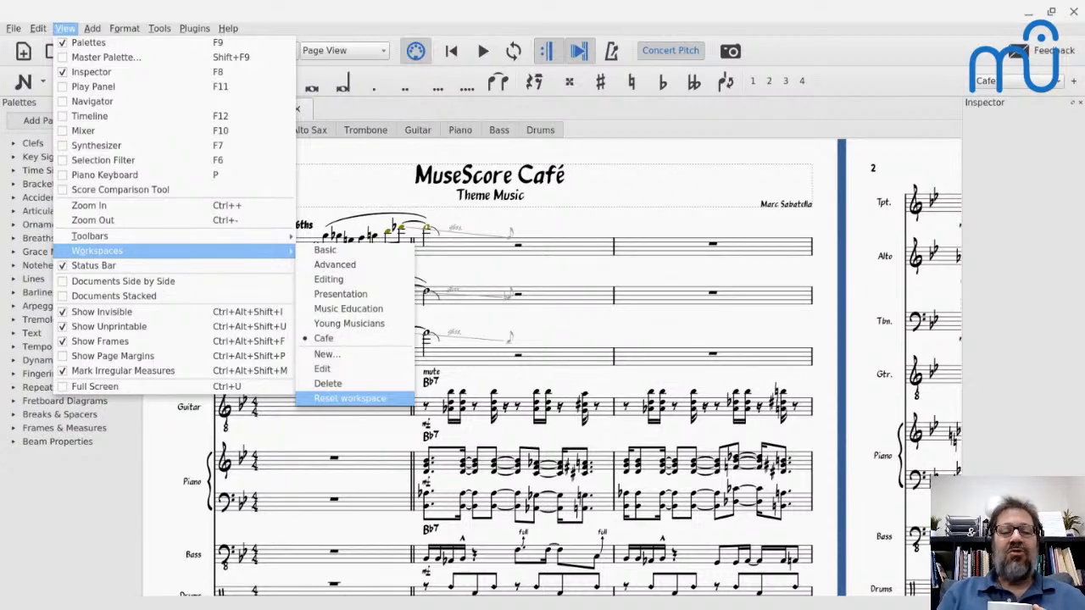
{"action": "left_click", "coordinate": [318, 369]}
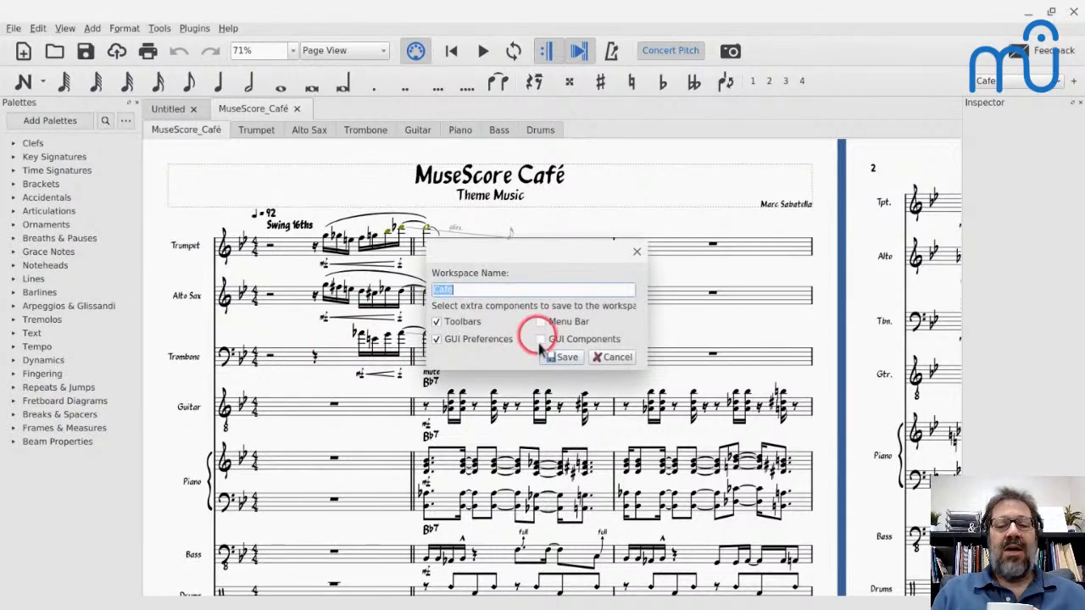
{"action": "left_click", "coordinate": [611, 357]}
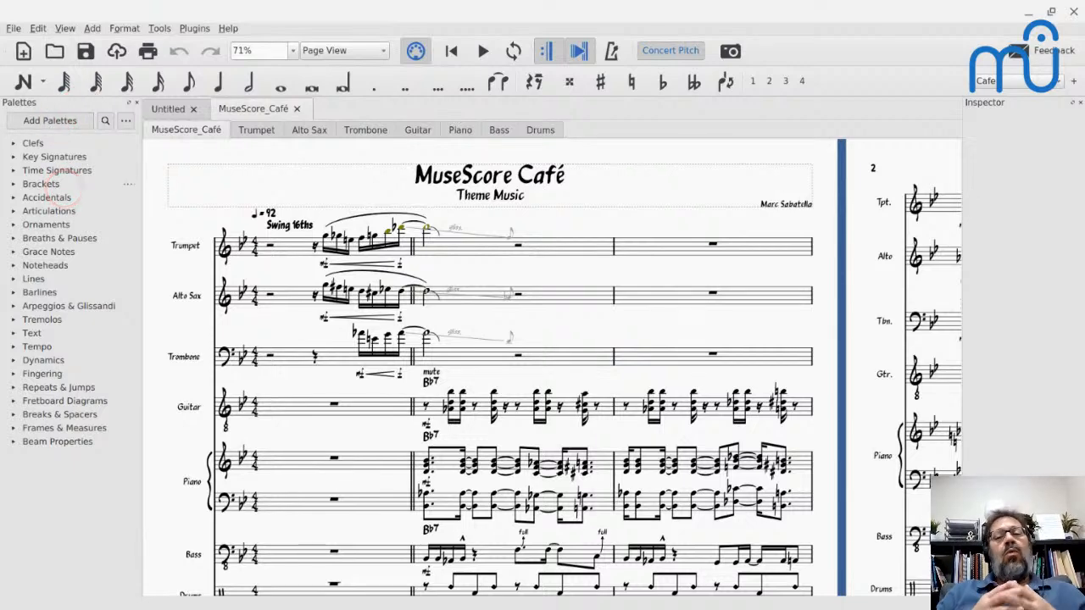
- Set the appearance theme to Dark in the general preferences and accept the change
{"action": "left_click", "coordinate": [37, 28]}
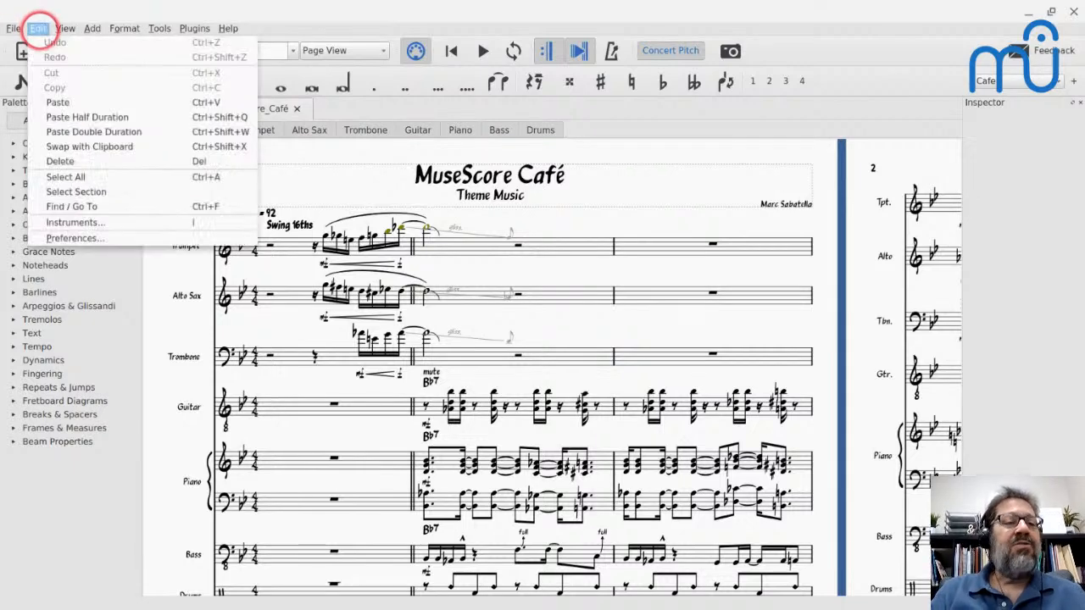
{"action": "left_click", "coordinate": [60, 238]}
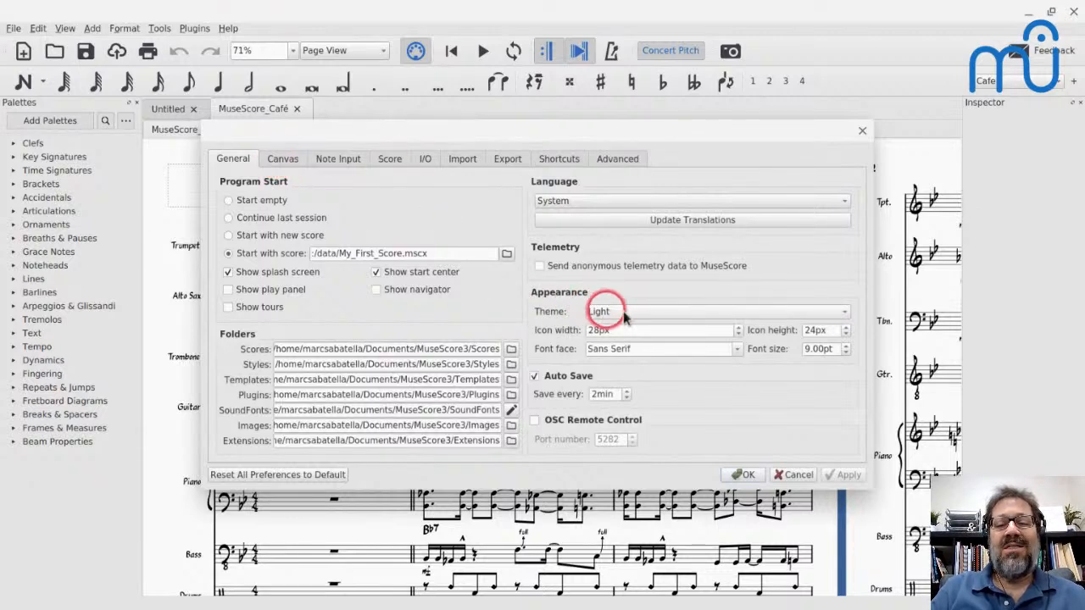
{"action": "left_click", "coordinate": [648, 316]}
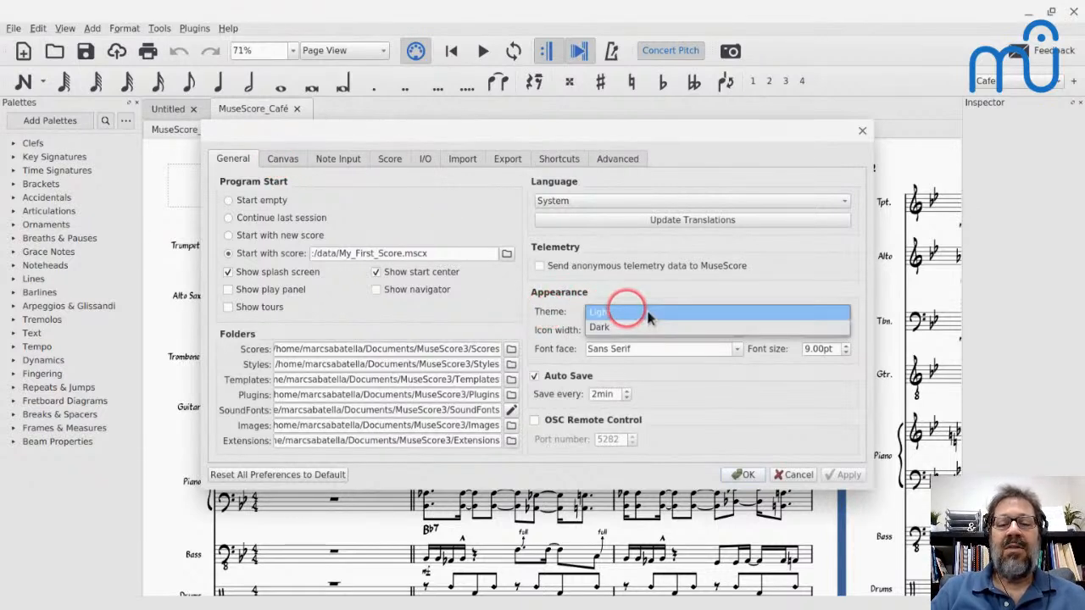
{"action": "left_click", "coordinate": [629, 329]}
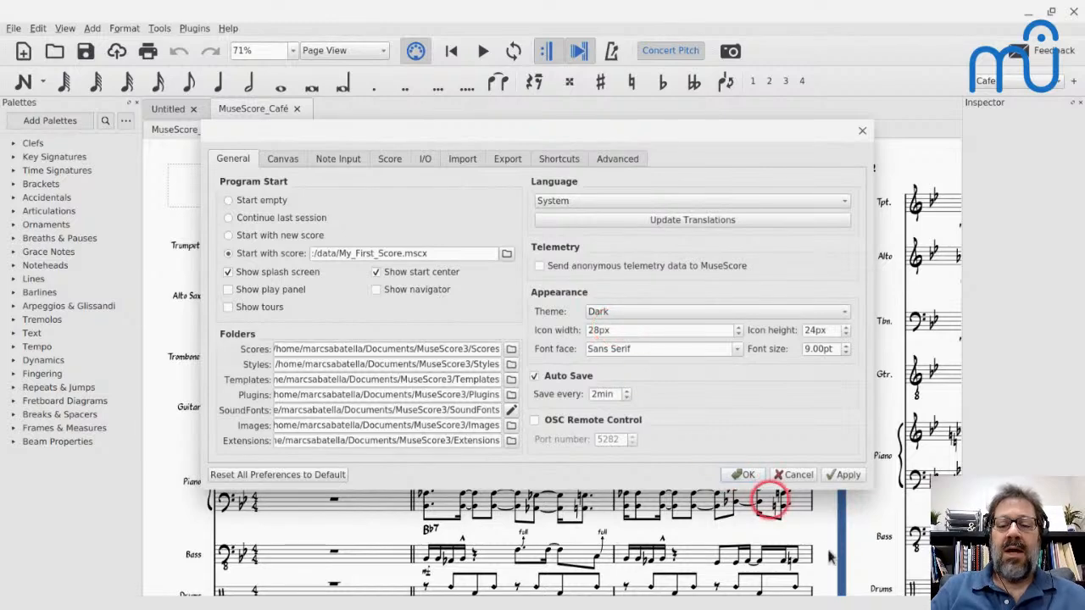
{"action": "left_click", "coordinate": [743, 475]}
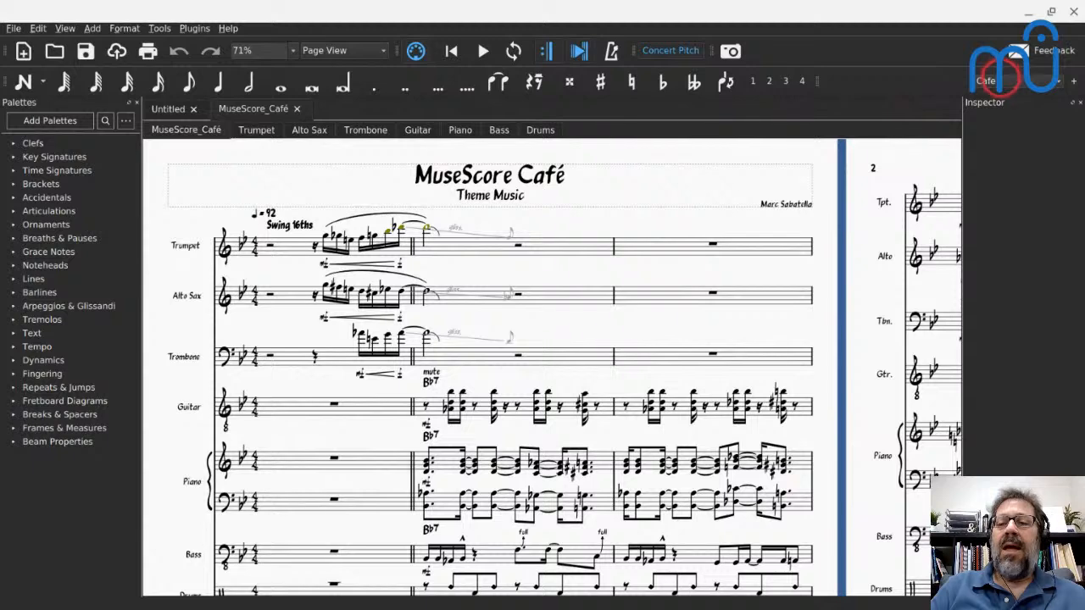
- Try the Advanced workspace with the dark theme and switch back to the Cafe workspace
{"action": "left_click", "coordinate": [1012, 81]}
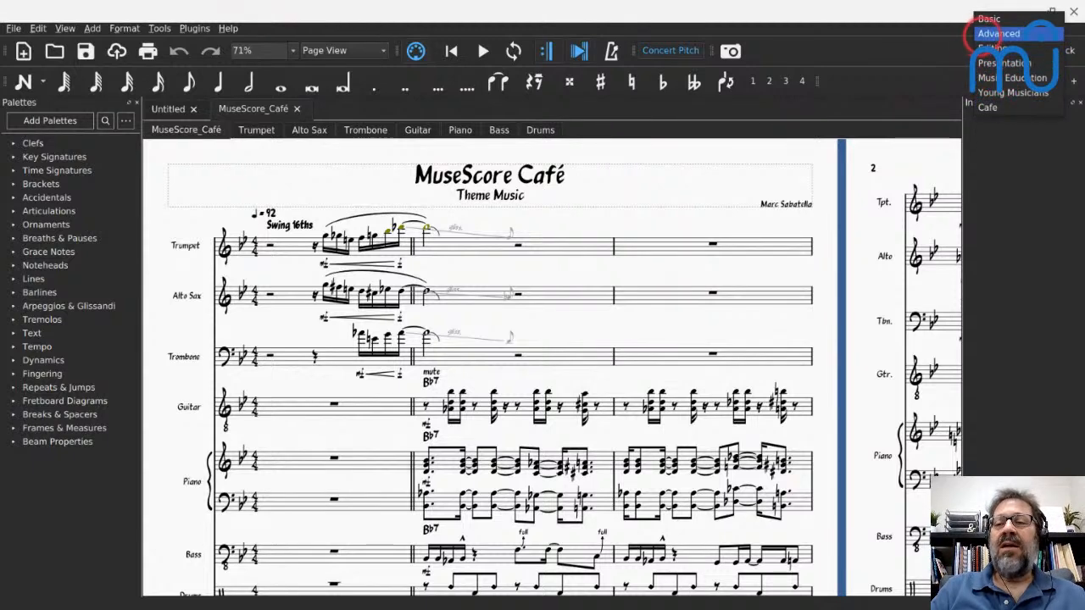
{"action": "left_click", "coordinate": [983, 34]}
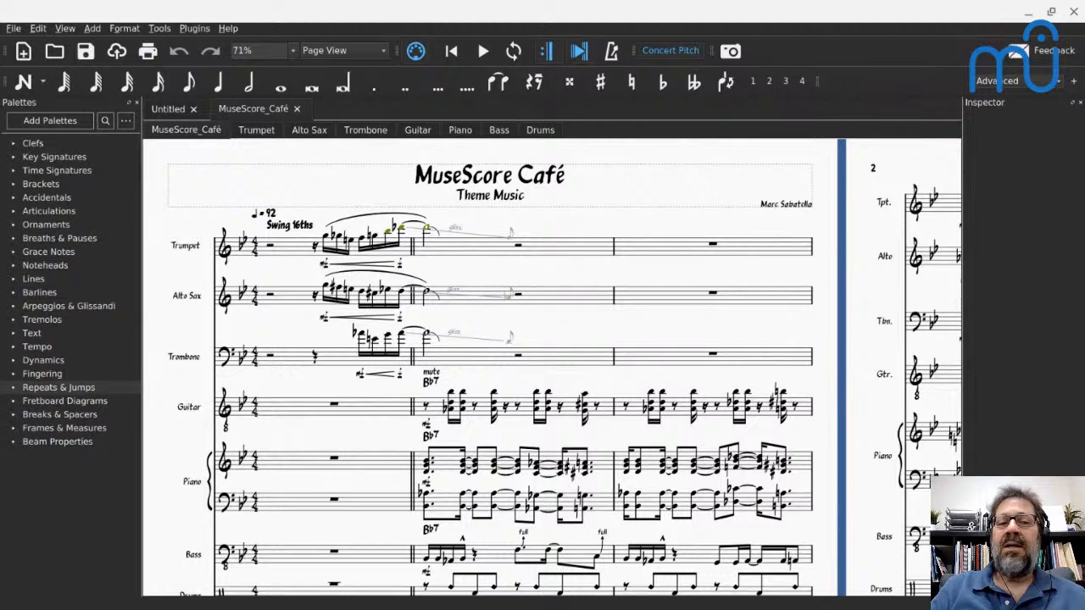
{"action": "left_click", "coordinate": [1012, 80]}
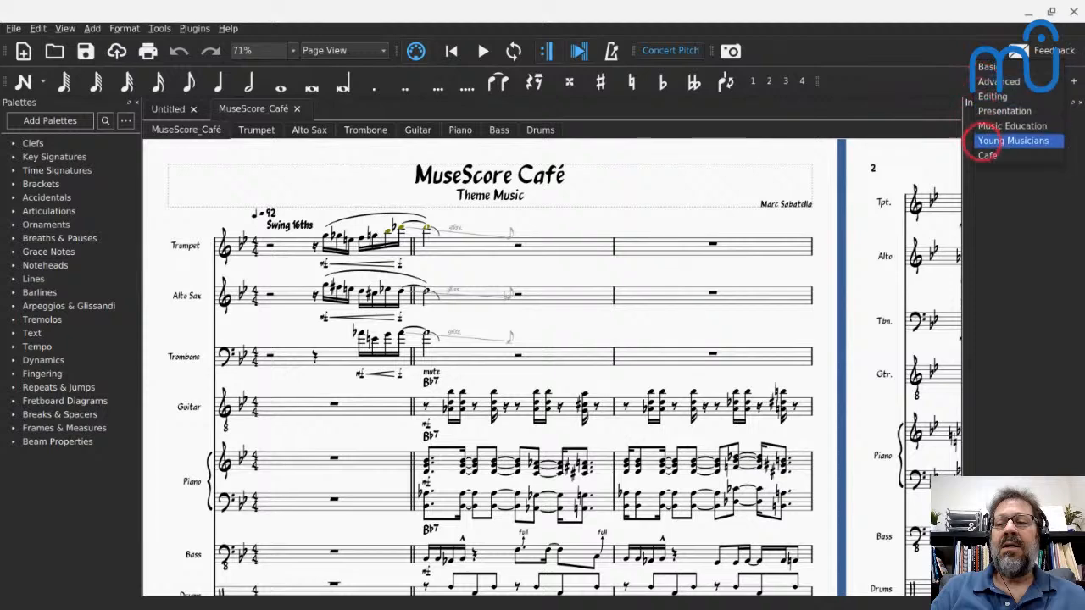
{"action": "left_click", "coordinate": [986, 155]}
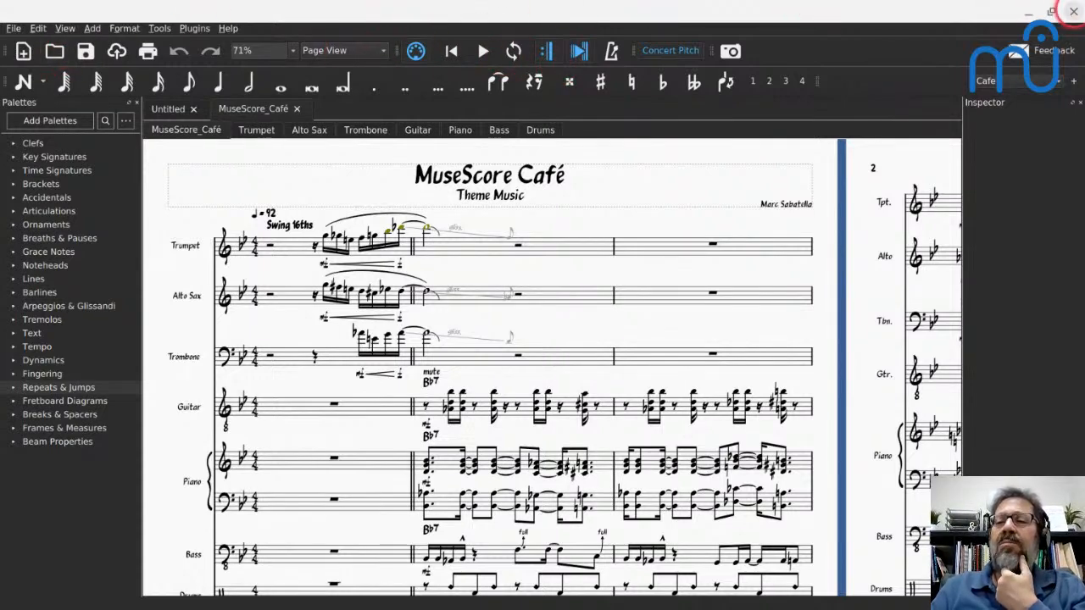
- Quit MuseScore and launch it again
{"action": "left_click", "coordinate": [1073, 12]}
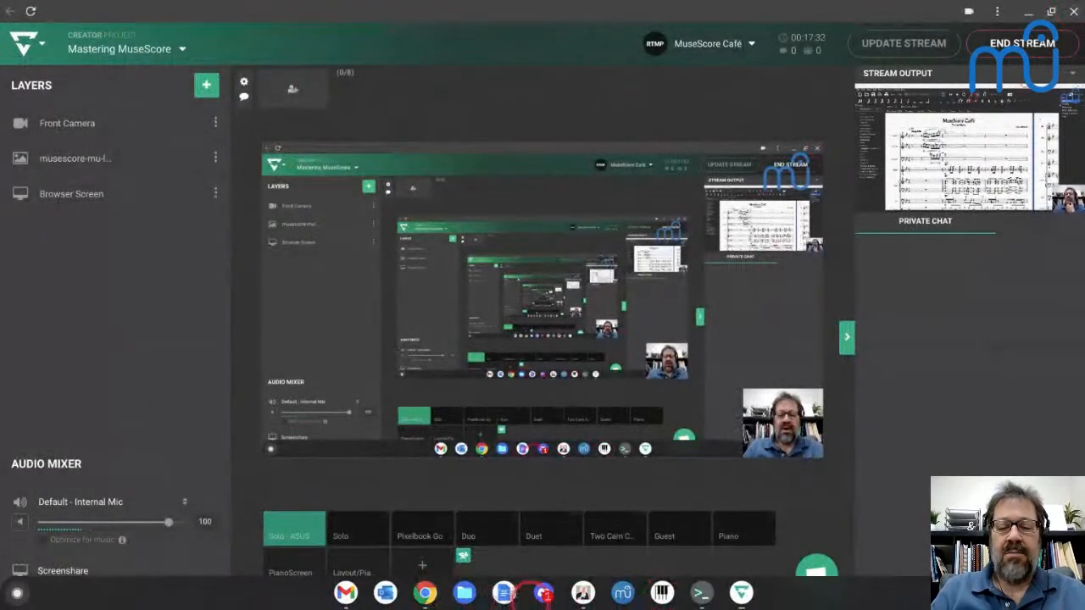
{"action": "left_click", "coordinate": [623, 593]}
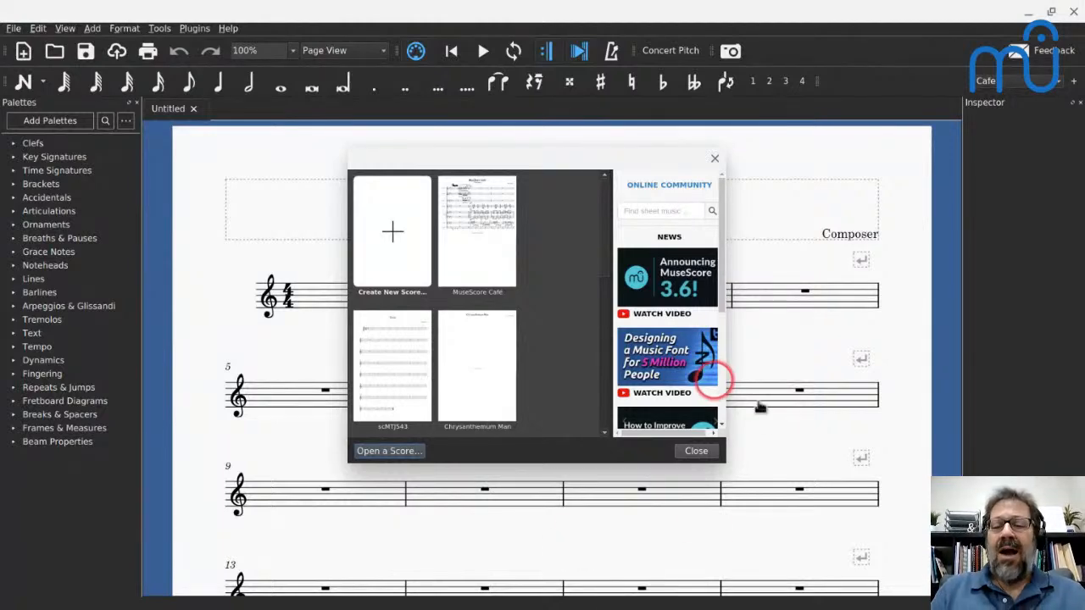
- Widen the start center, close it, and switch from the Cafe workspace to the Advanced workspace
{"action": "left_click_drag", "start_coordinate": [729, 381], "coordinate": [739, 383]}
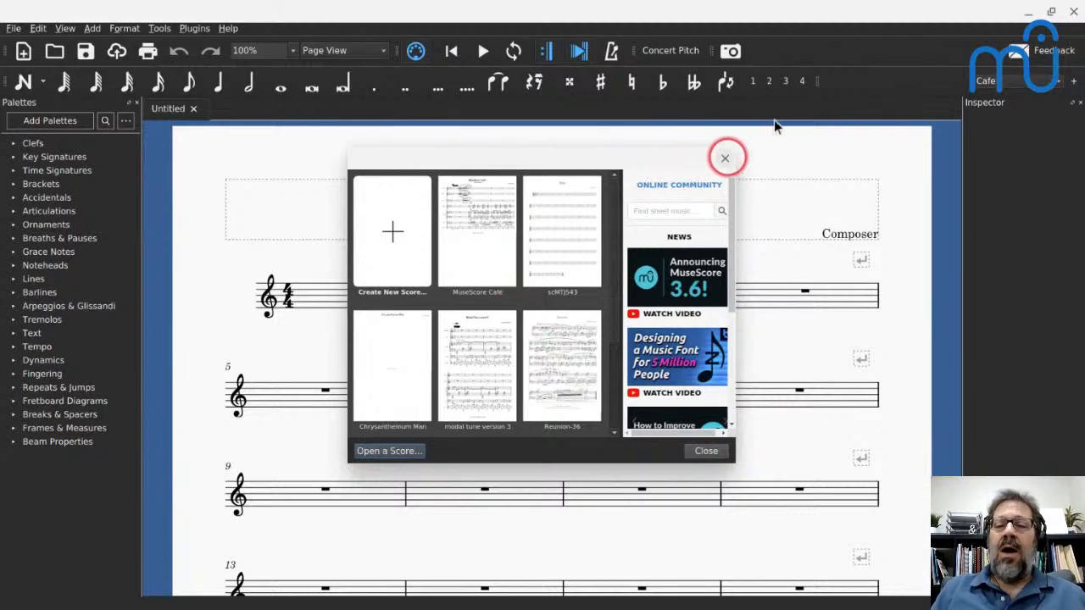
{"action": "left_click", "coordinate": [725, 158]}
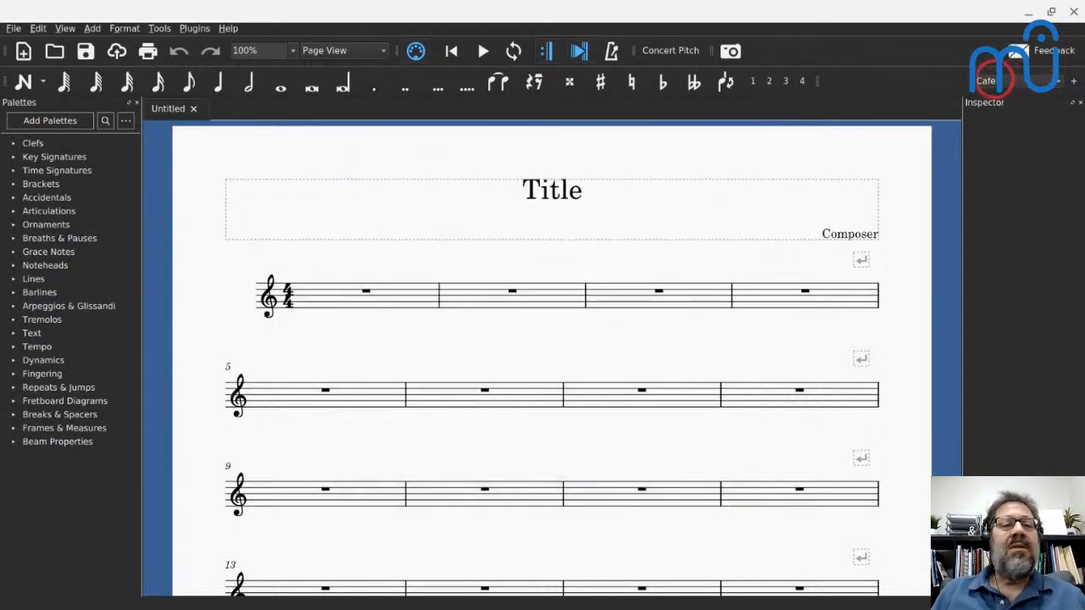
{"action": "left_click", "coordinate": [1029, 81]}
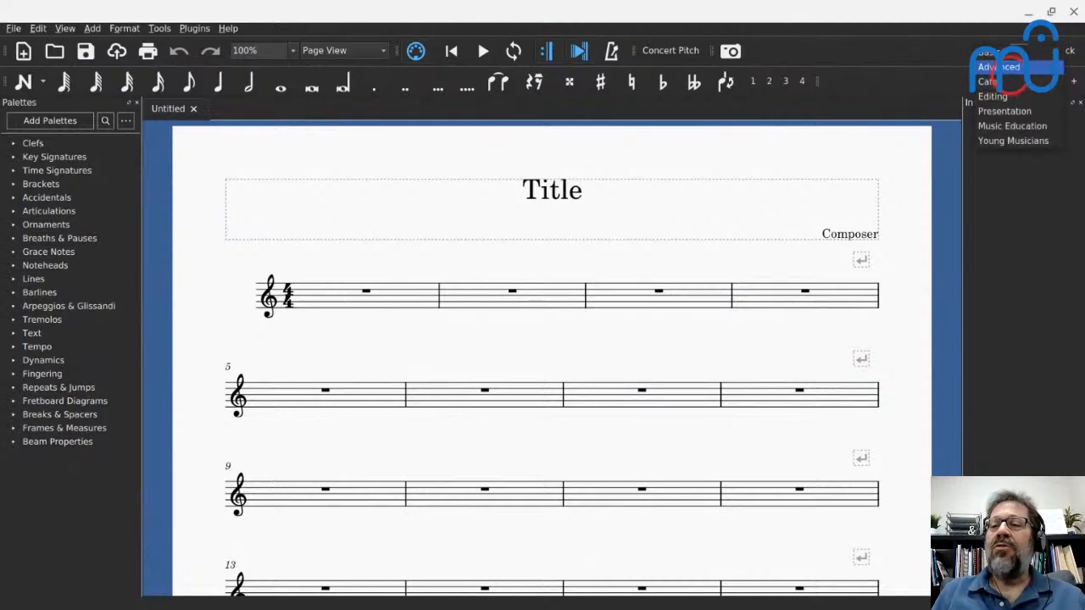
{"action": "left_click", "coordinate": [1021, 79]}
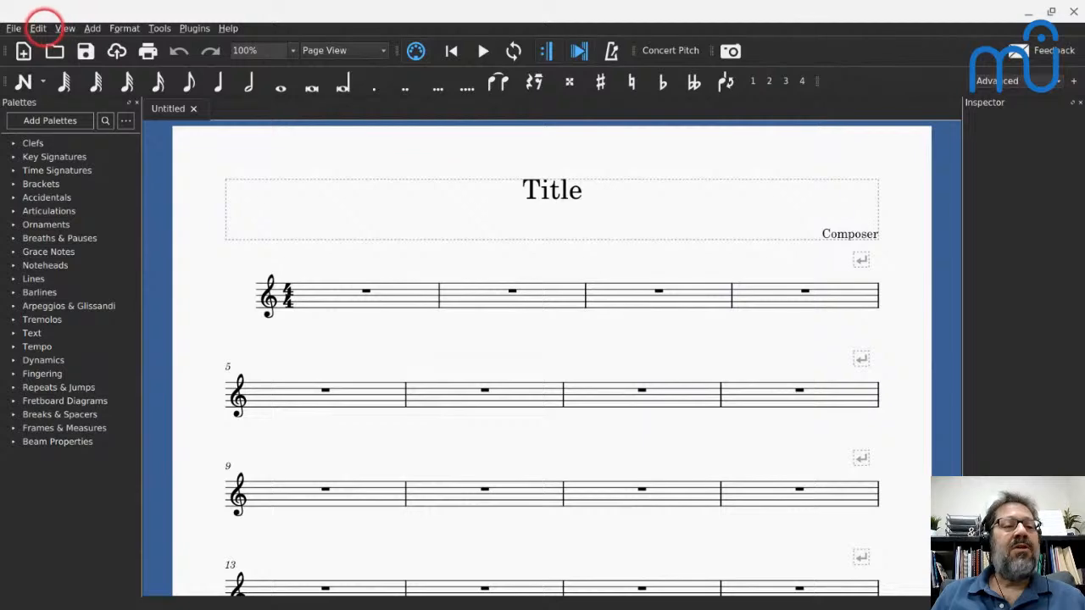
- Set the appearance theme to Light in the general preferences
{"action": "left_click", "coordinate": [39, 27]}
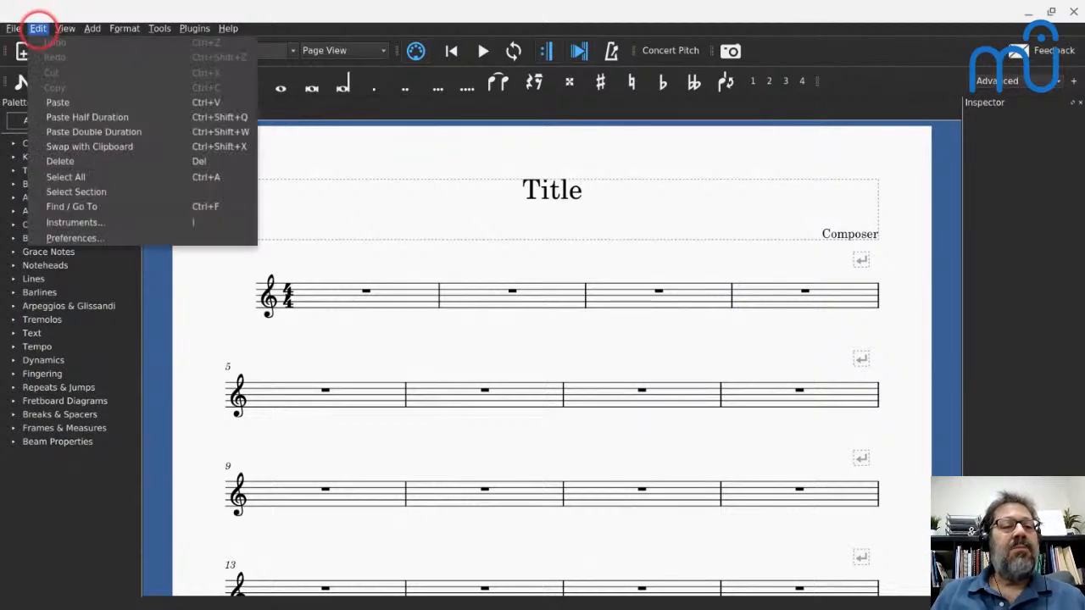
{"action": "left_click", "coordinate": [75, 238]}
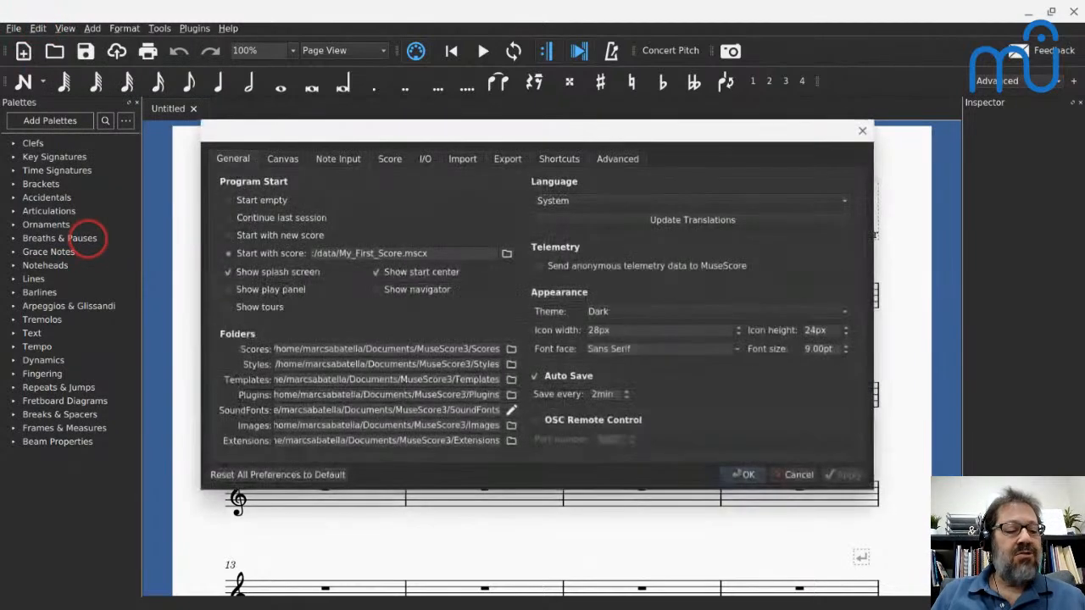
{"action": "left_click", "coordinate": [636, 311]}
{"action": "left_click", "coordinate": [629, 303]}
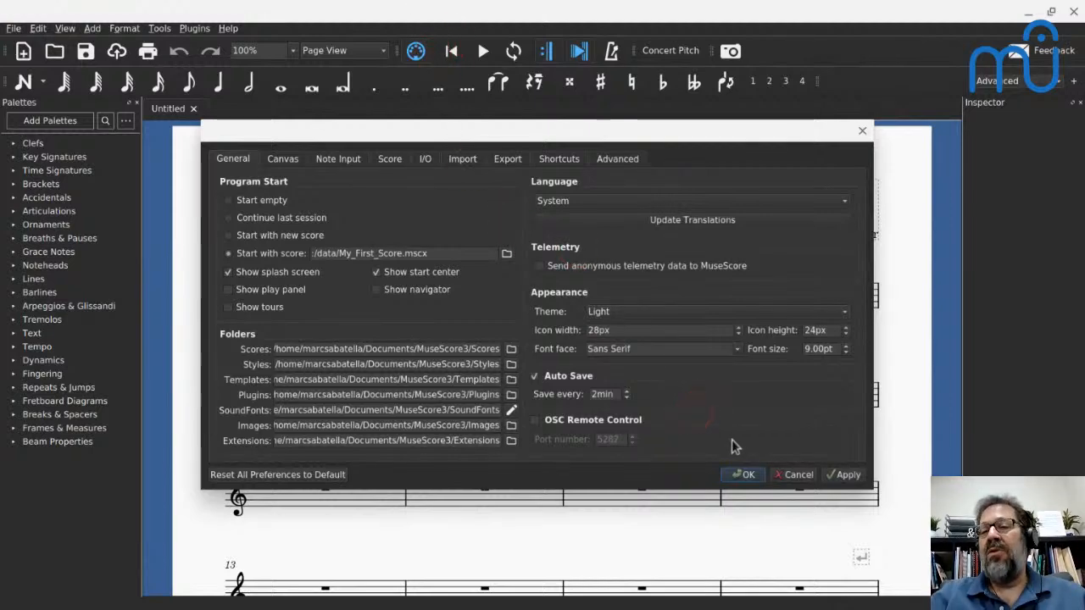
{"action": "left_click", "coordinate": [744, 474]}
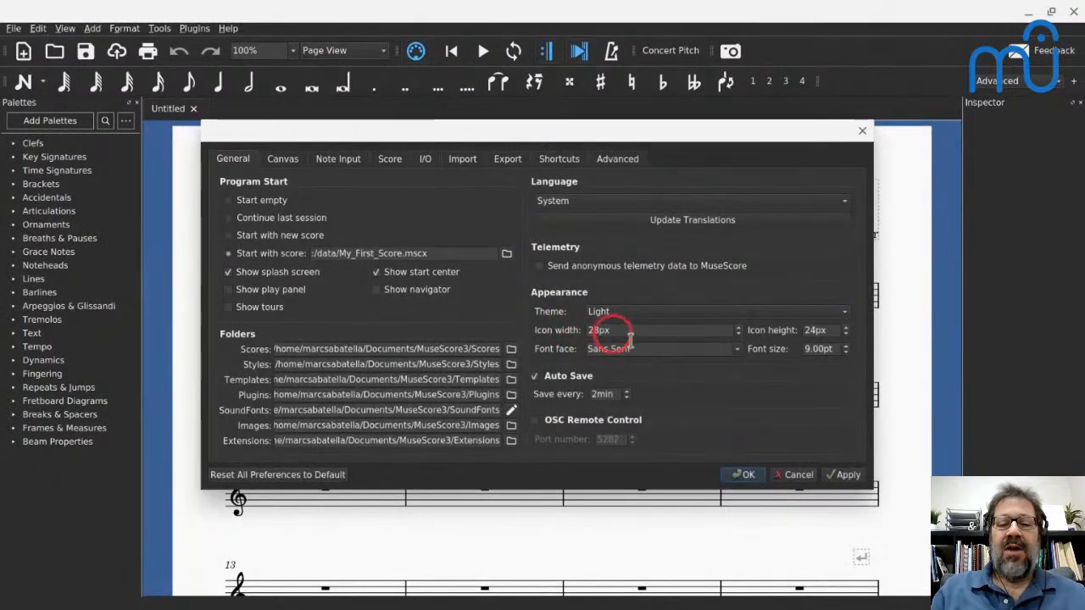
- Set the interface font face to Roboto Medium and accept the preferences
{"action": "left_click", "coordinate": [736, 348]}
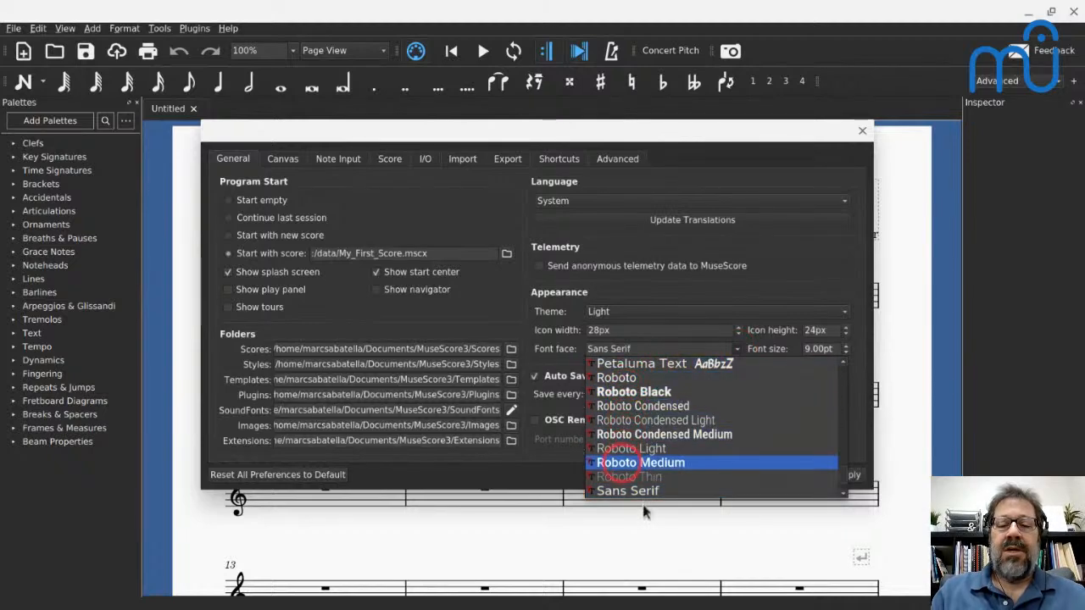
{"action": "left_click", "coordinate": [616, 462]}
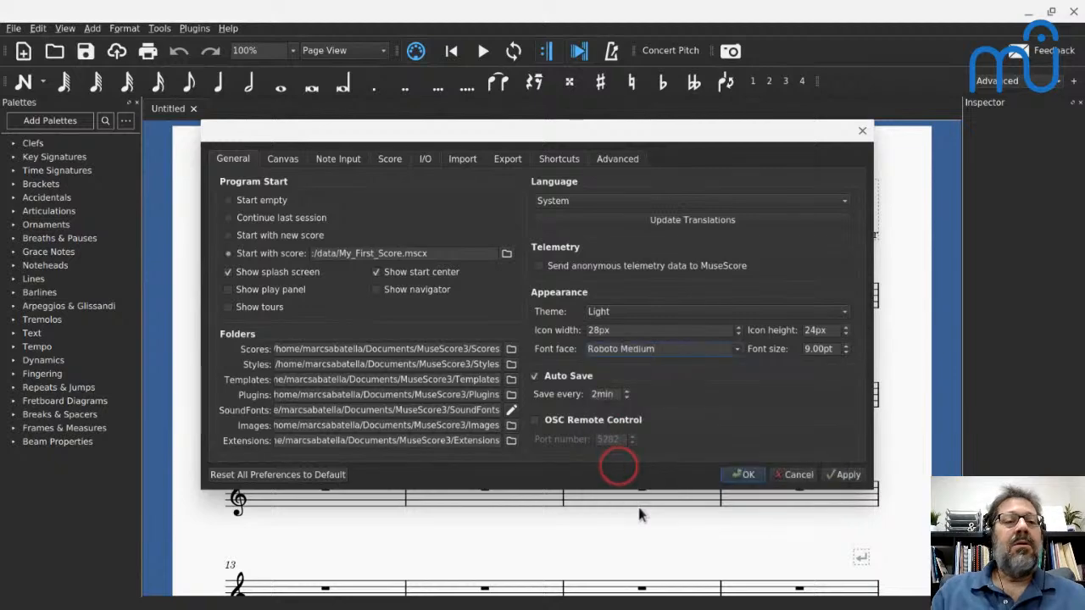
{"action": "left_click", "coordinate": [747, 474]}
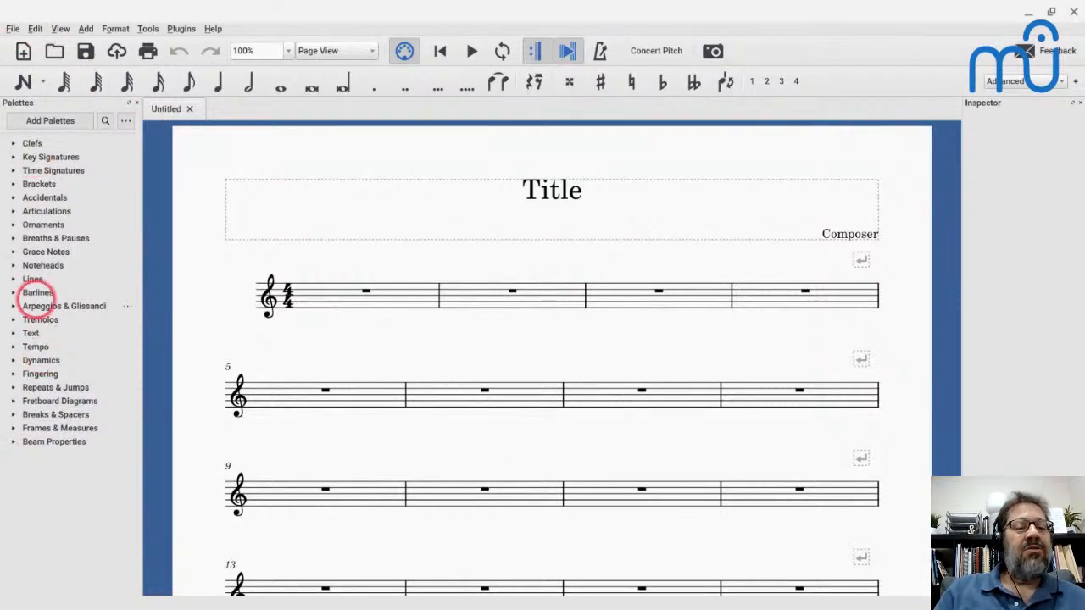
- Check the interface font in the Cafe workspace and return to the Advanced workspace
{"action": "left_click", "coordinate": [1017, 80]}
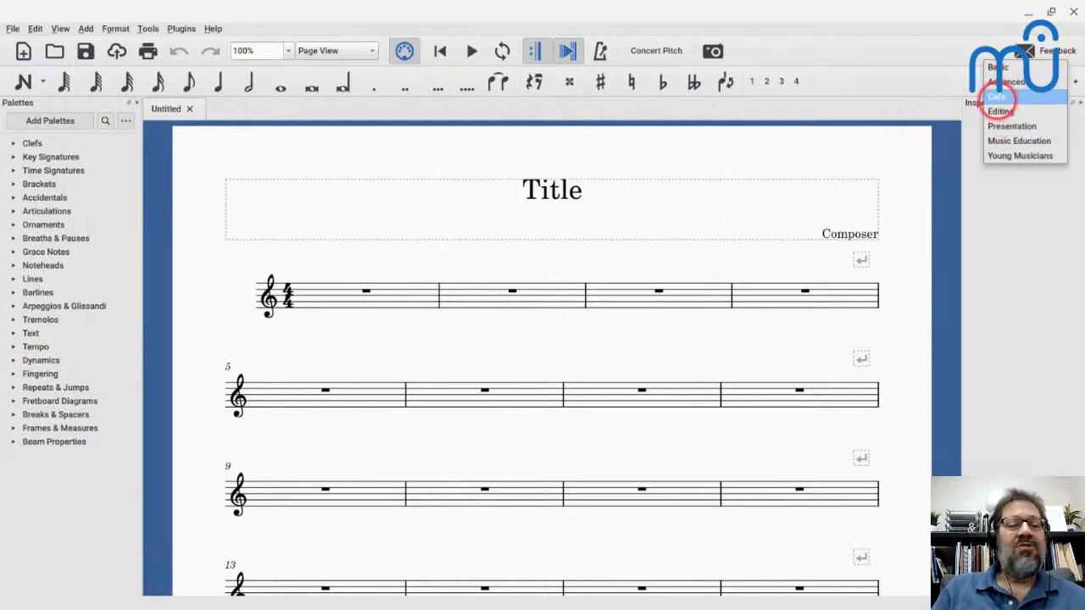
{"action": "left_click", "coordinate": [996, 96]}
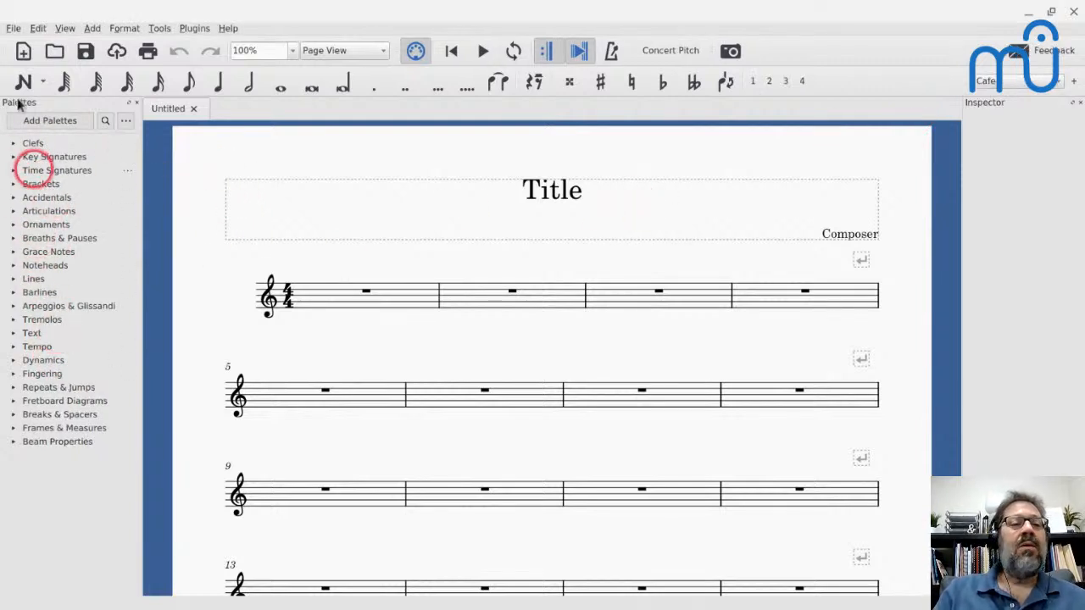
{"action": "left_click", "coordinate": [974, 79]}
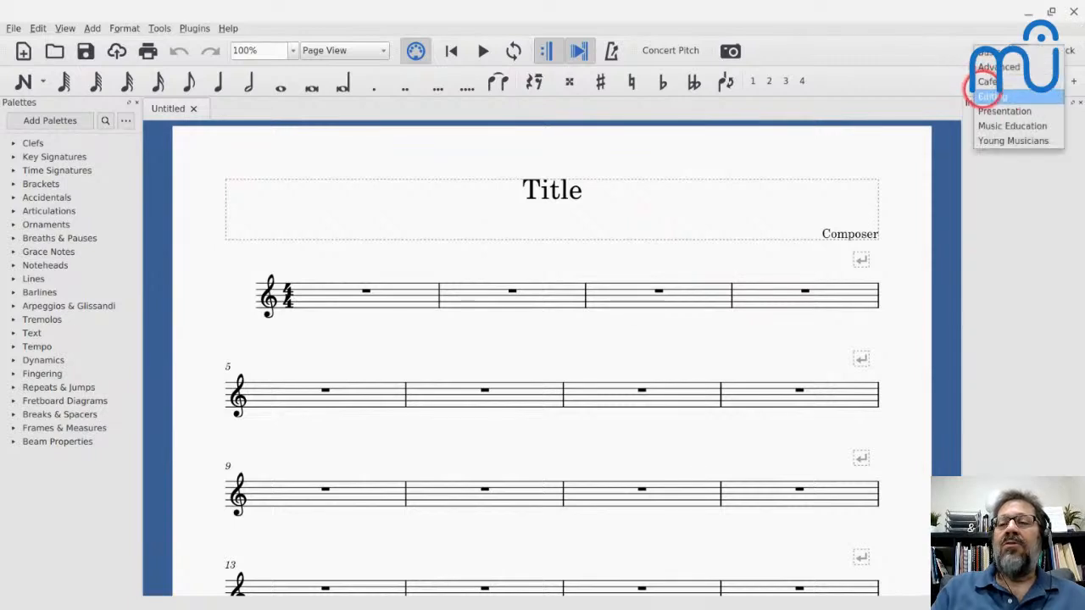
{"action": "left_click", "coordinate": [986, 80]}
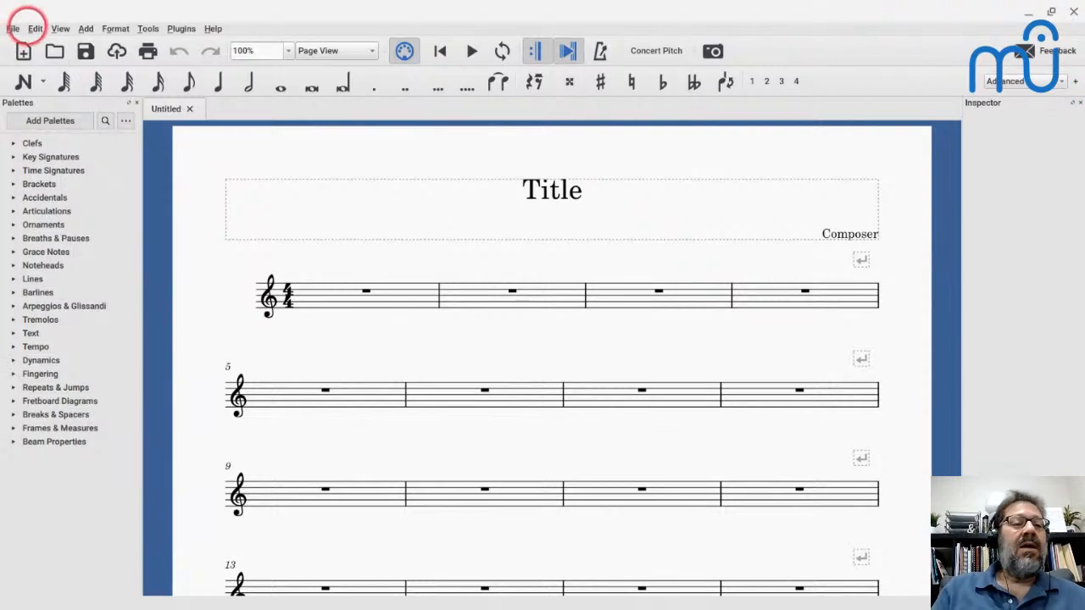
- Reset the Advanced workspace to its defaults
{"action": "left_click", "coordinate": [35, 29]}
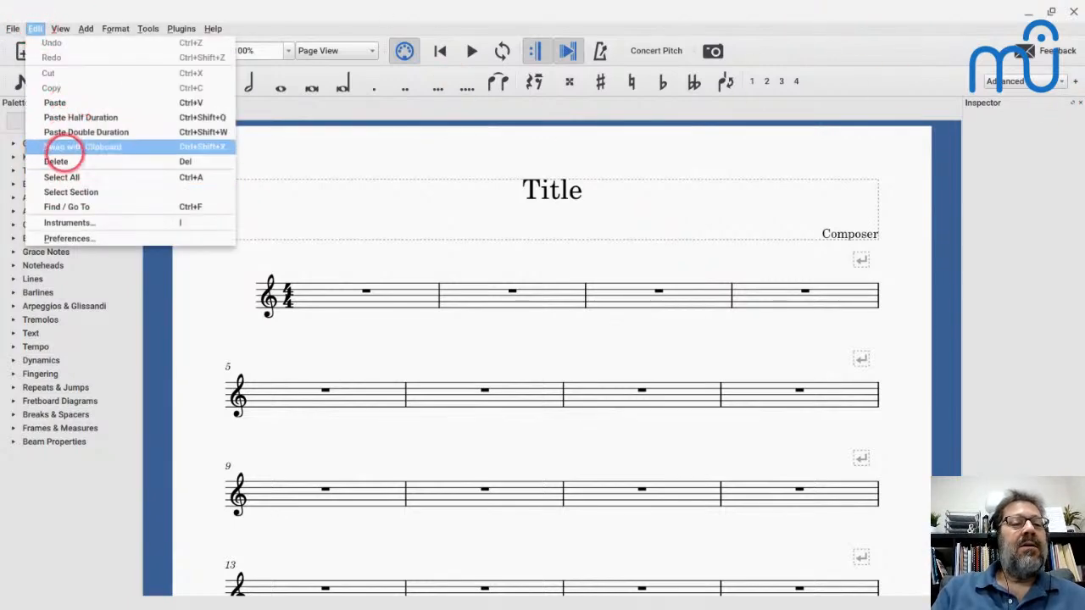
{"action": "mouse_move", "coordinate": [59, 29]}
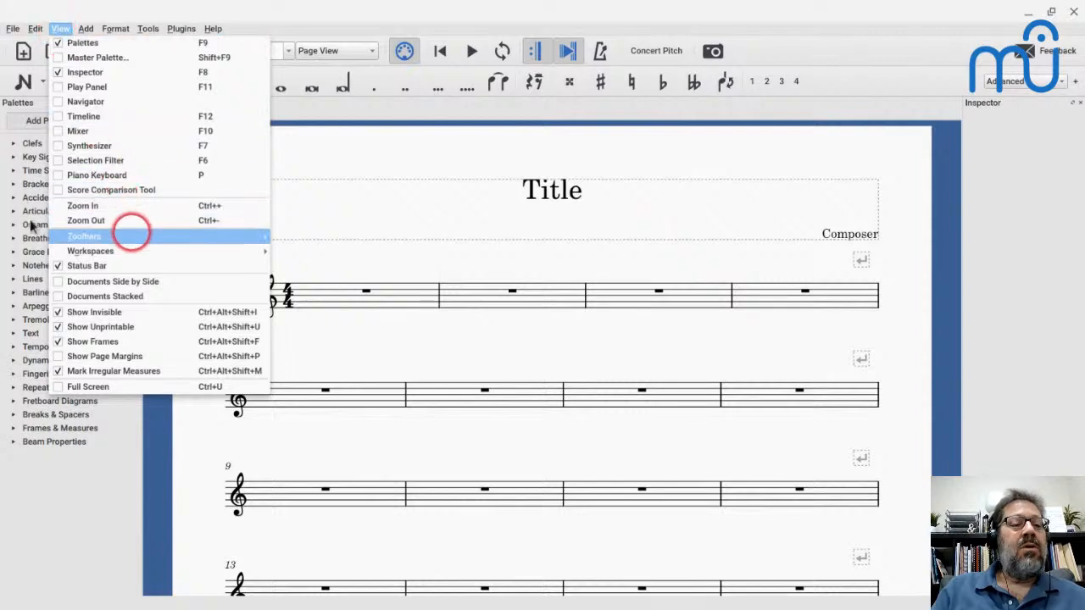
{"action": "mouse_move", "coordinate": [133, 249]}
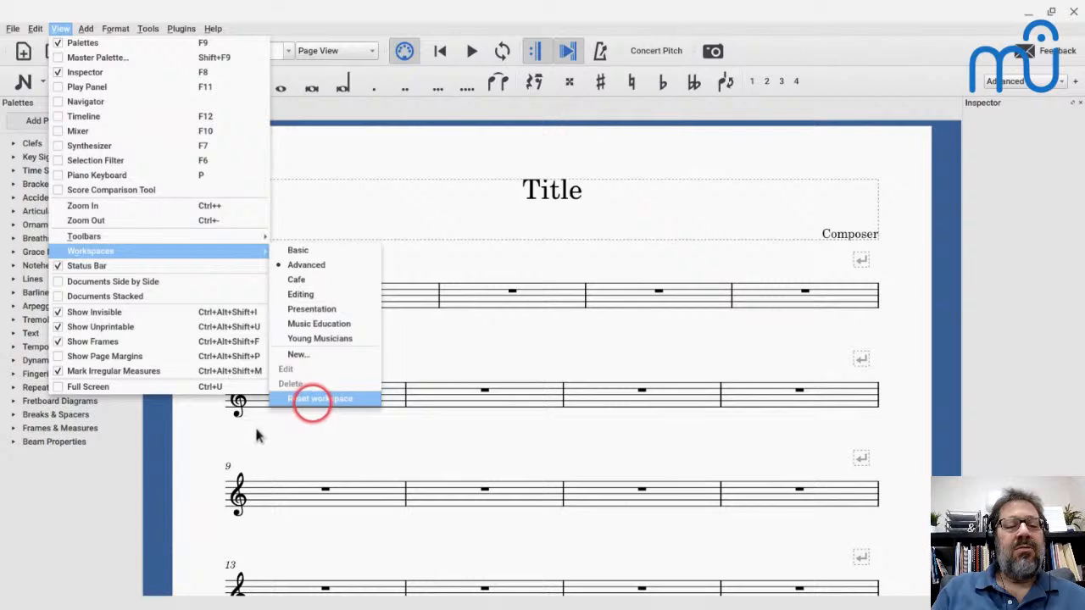
{"action": "left_click", "coordinate": [309, 398]}
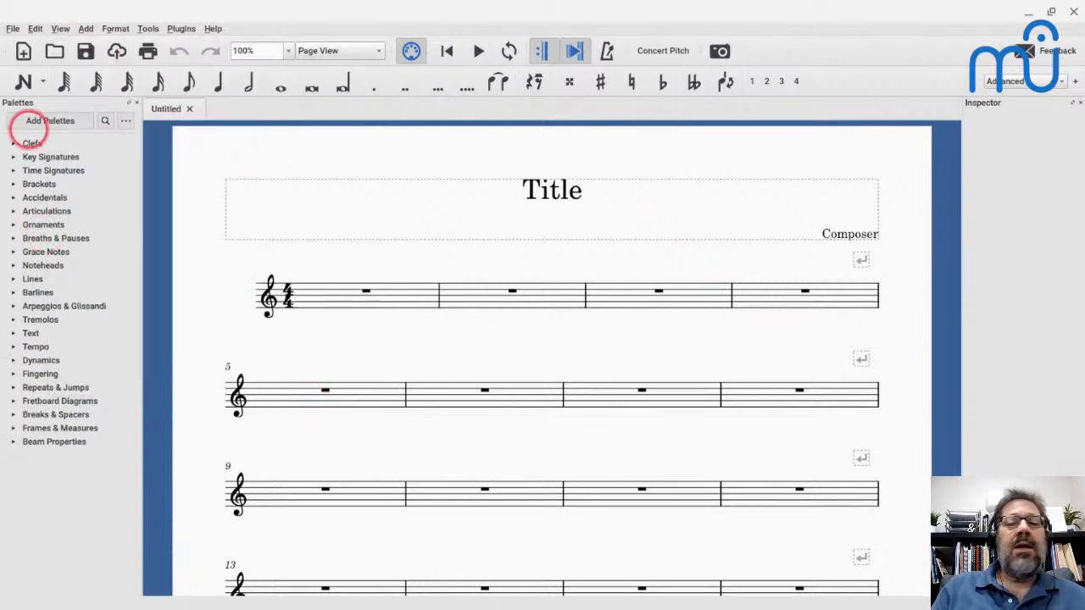
{"action": "mouse_move", "coordinate": [29, 145]}
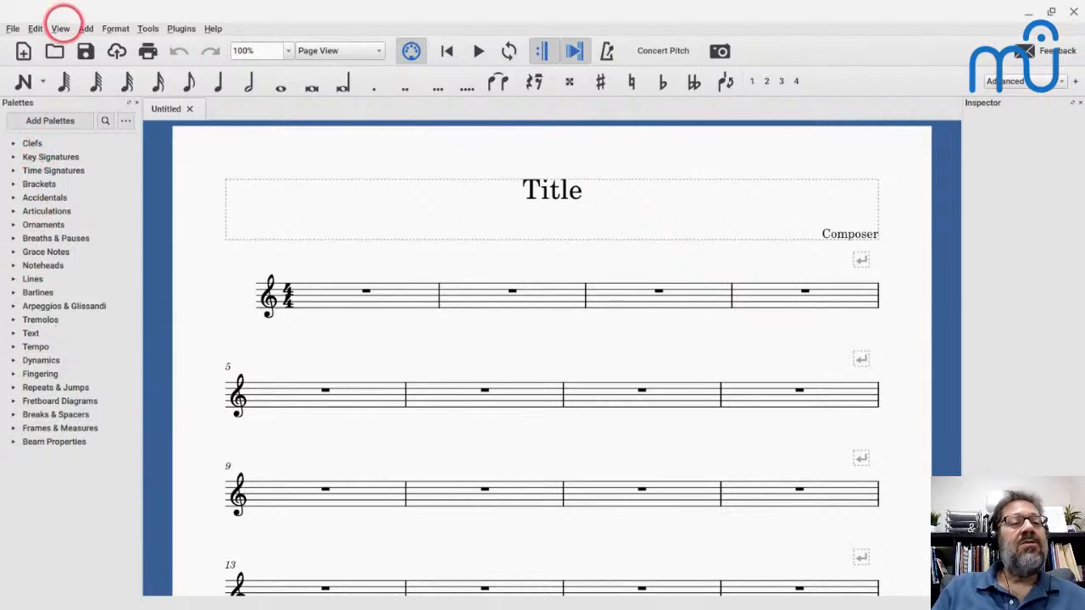
- Set the interface font face to Sans Serif in the general preferences and accept the change
{"action": "left_click", "coordinate": [61, 28]}
{"action": "mouse_move", "coordinate": [34, 26]}
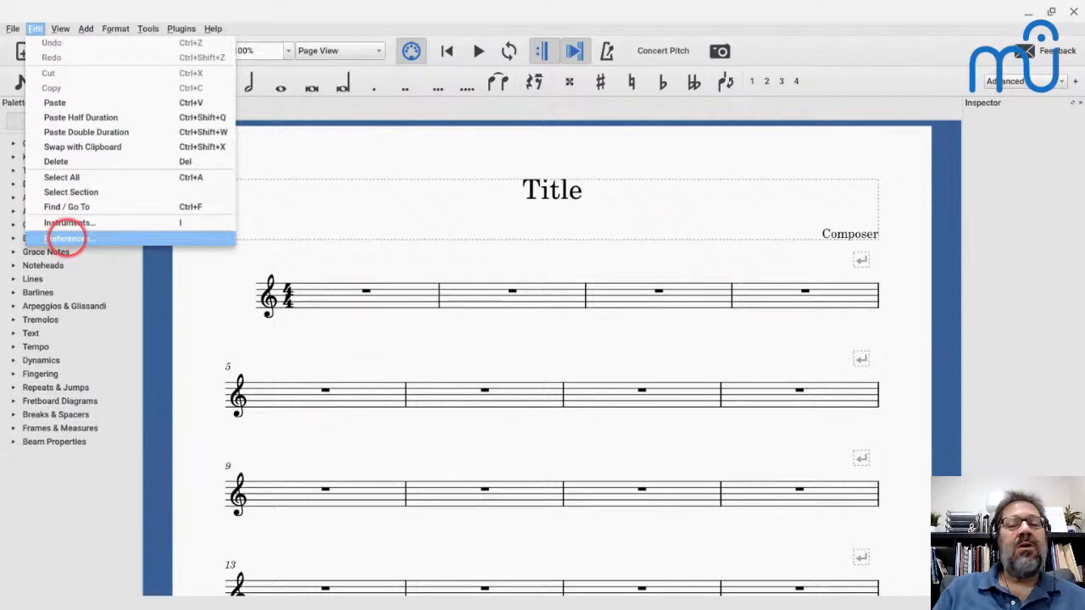
{"action": "left_click", "coordinate": [61, 235]}
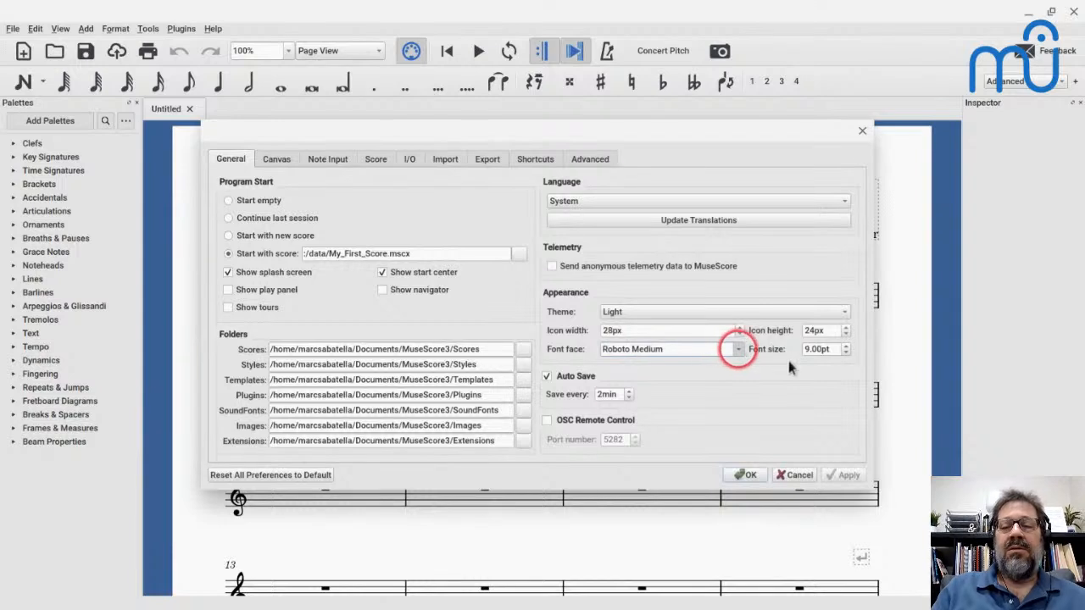
{"action": "left_click", "coordinate": [738, 349]}
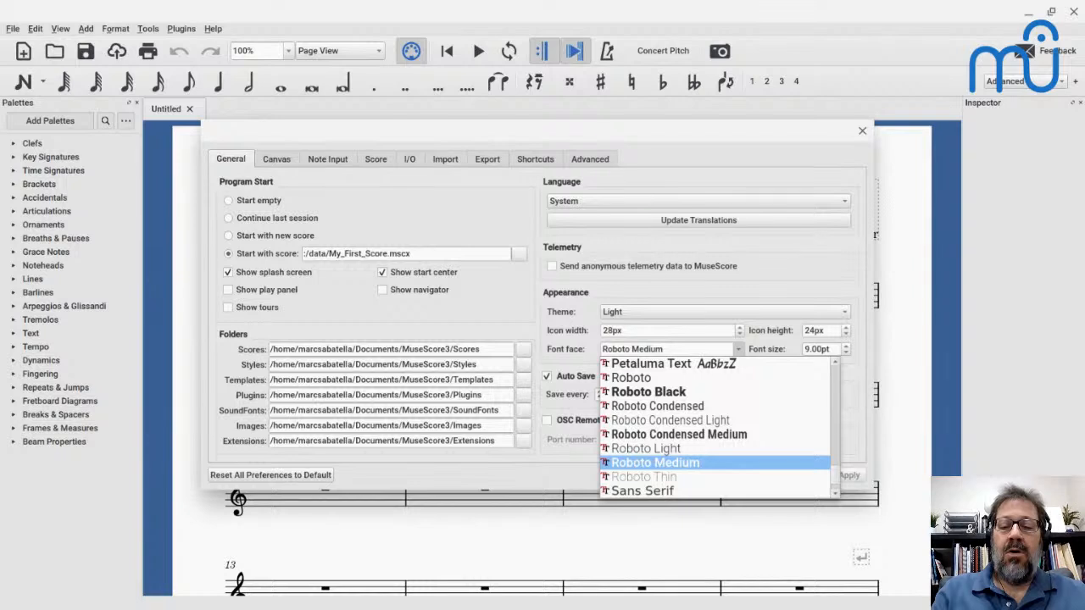
{"action": "scroll", "coordinate": [744, 434], "scroll_direction": "up", "scroll_amount": 5}
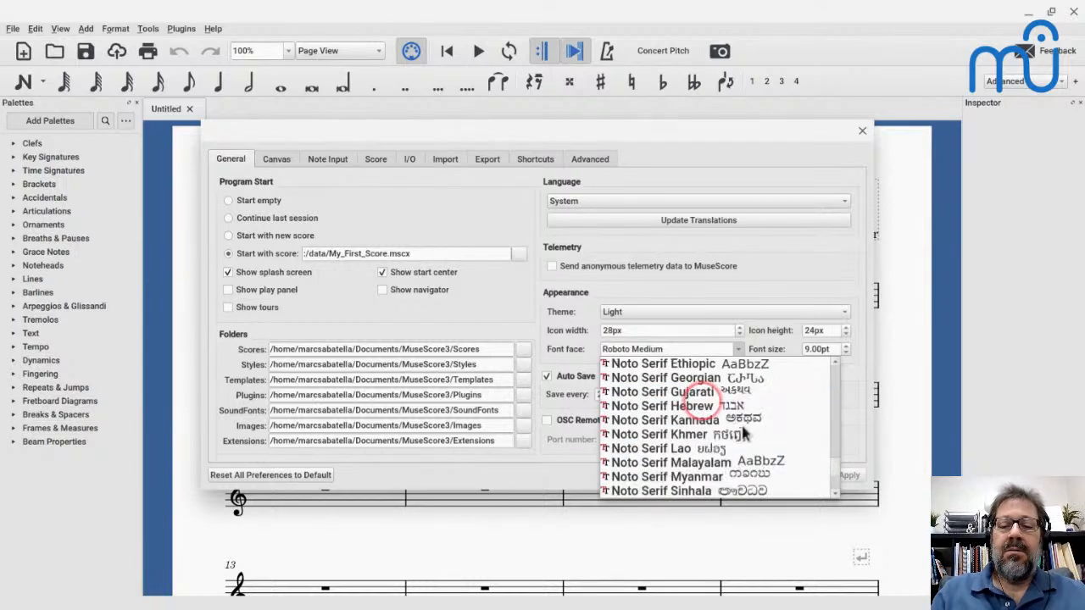
{"action": "scroll", "coordinate": [744, 434], "scroll_direction": "down", "scroll_amount": 5}
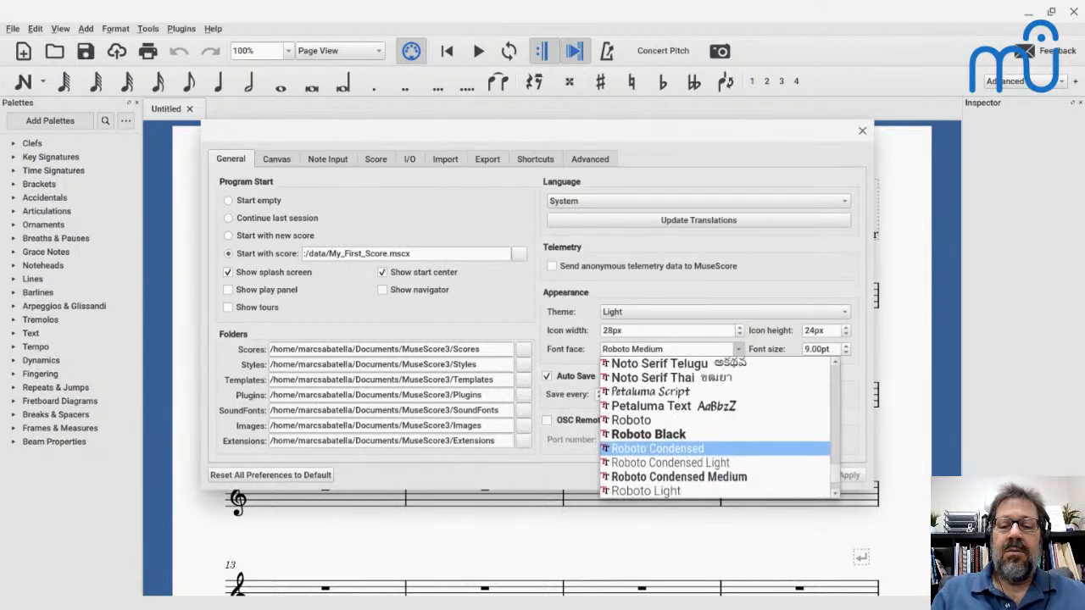
{"action": "scroll", "coordinate": [744, 434], "scroll_direction": "up", "scroll_amount": 1}
{"action": "scroll", "coordinate": [718, 427], "scroll_direction": "up", "scroll_amount": 15}
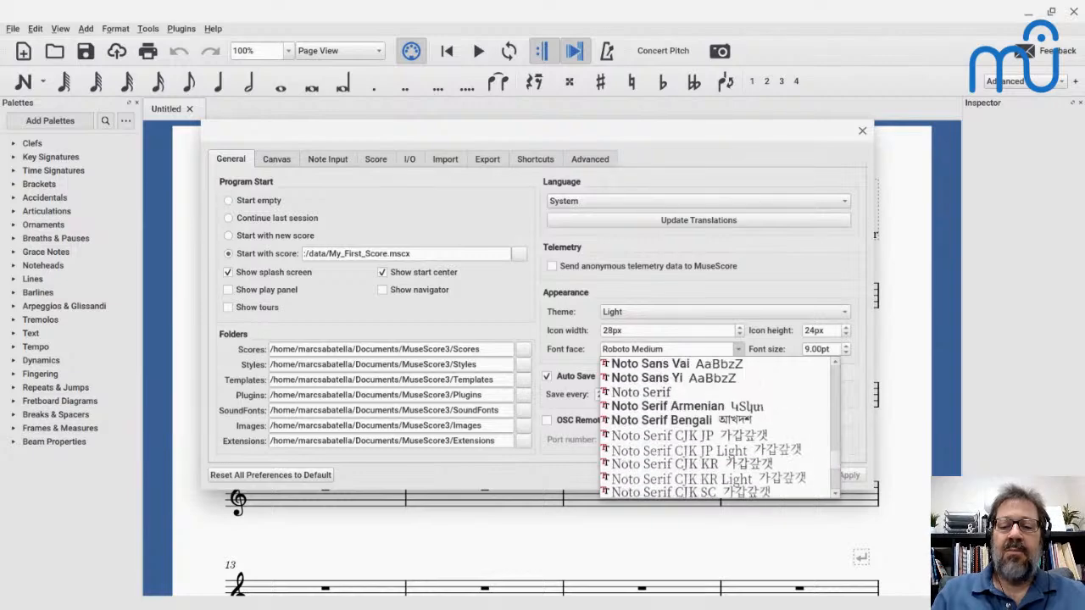
{"action": "scroll", "coordinate": [718, 427], "scroll_direction": "up", "scroll_amount": 3}
{"action": "scroll", "coordinate": [718, 427], "scroll_direction": "down", "scroll_amount": 15}
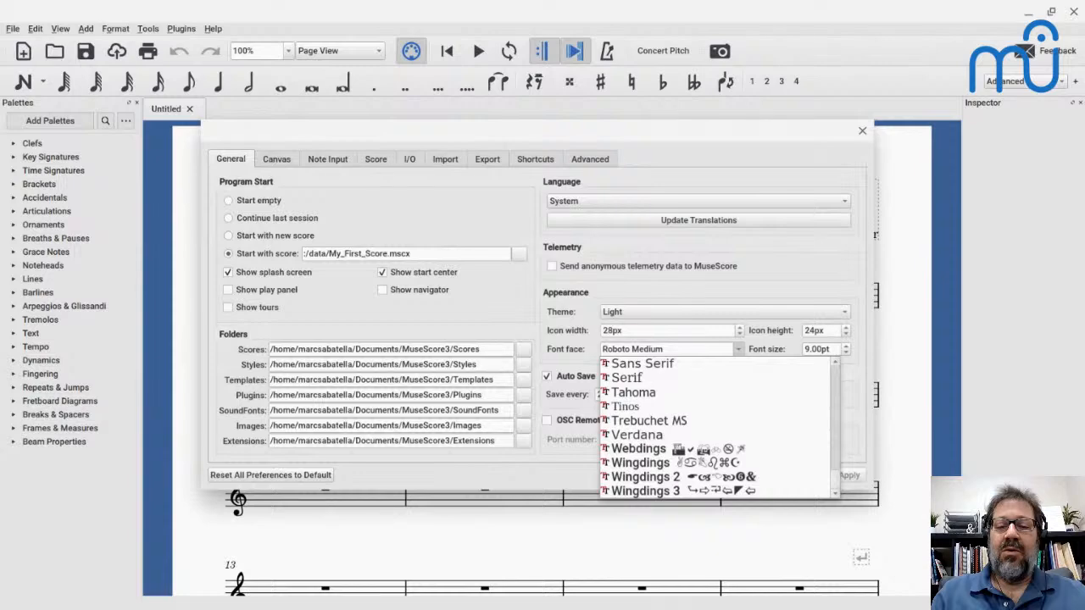
{"action": "left_click", "coordinate": [638, 364]}
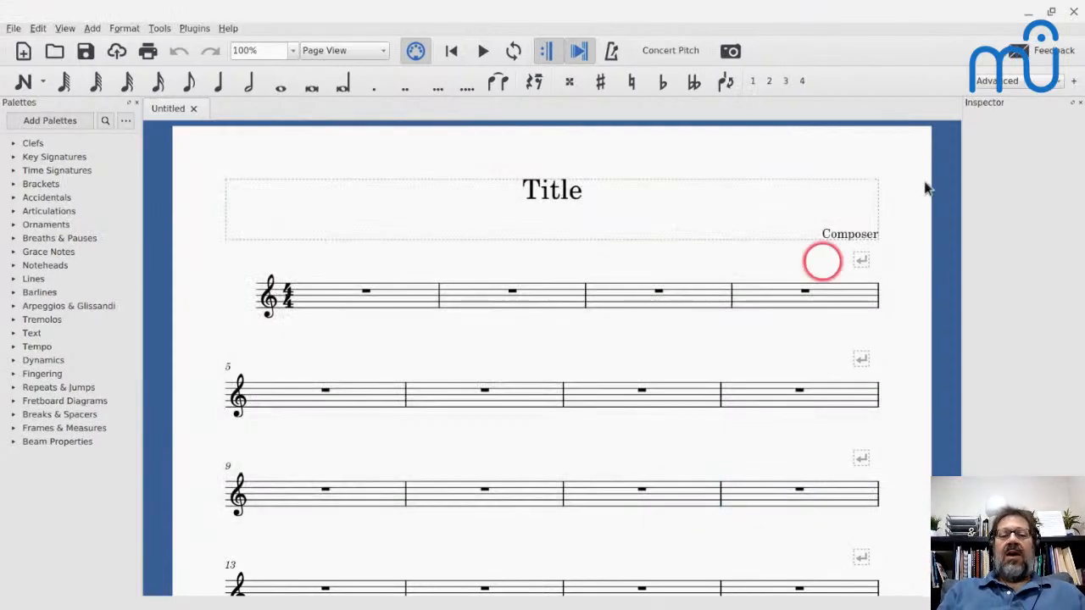
- Switch to the Editing workspace, review the appearance settings in the general preferences, and cancel without changes
{"action": "left_click", "coordinate": [997, 80]}
{"action": "left_click", "coordinate": [989, 110]}
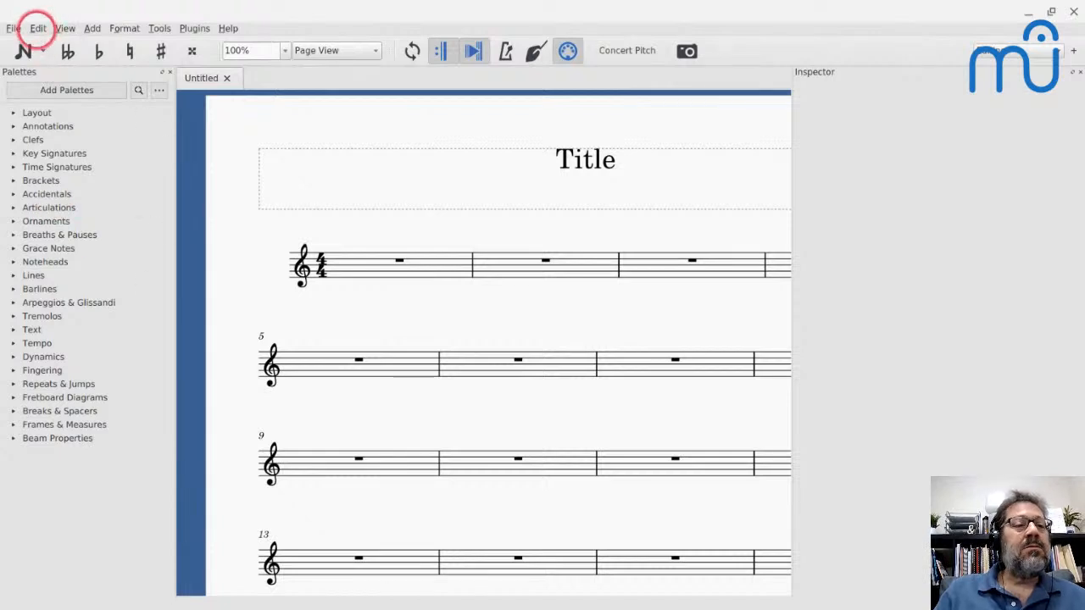
{"action": "left_click", "coordinate": [38, 28]}
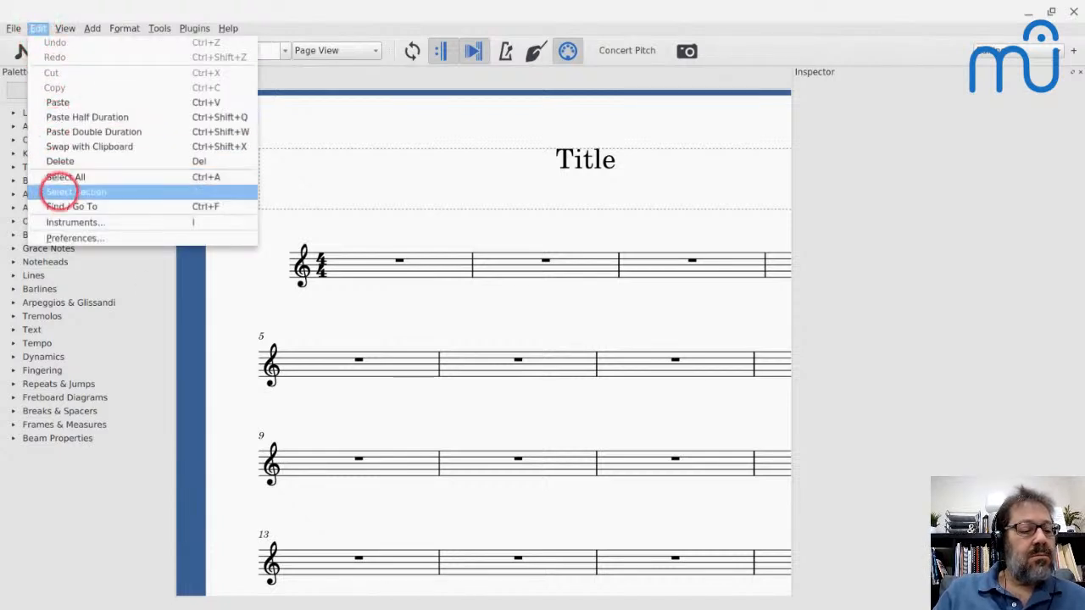
{"action": "left_click", "coordinate": [74, 237]}
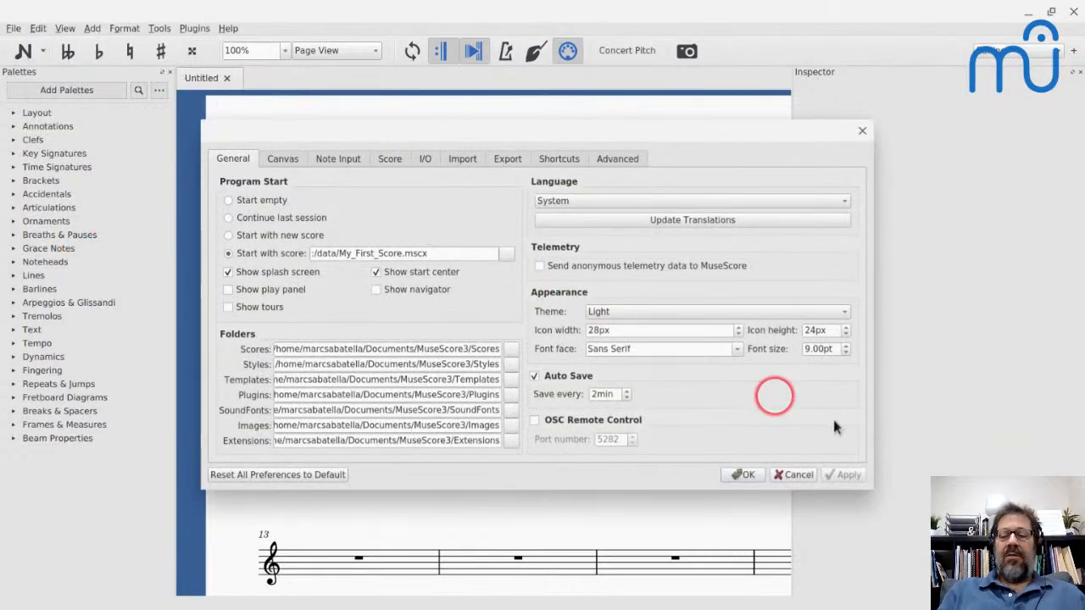
{"action": "left_click", "coordinate": [785, 475]}
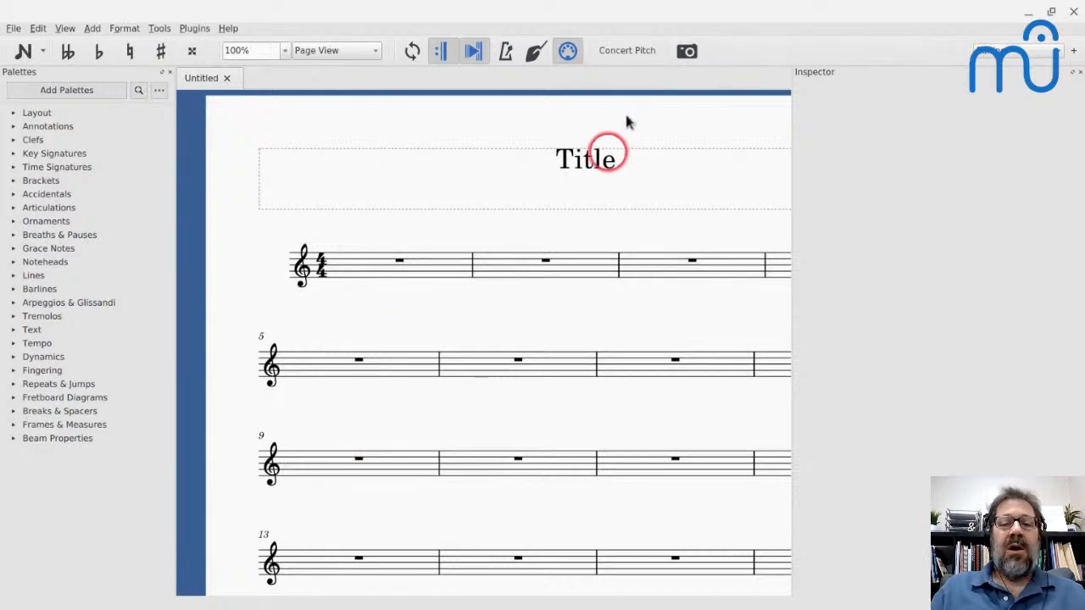
- Inspect the properties of the score's title and of the treble clef in measure 1
{"action": "left_click", "coordinate": [605, 157]}
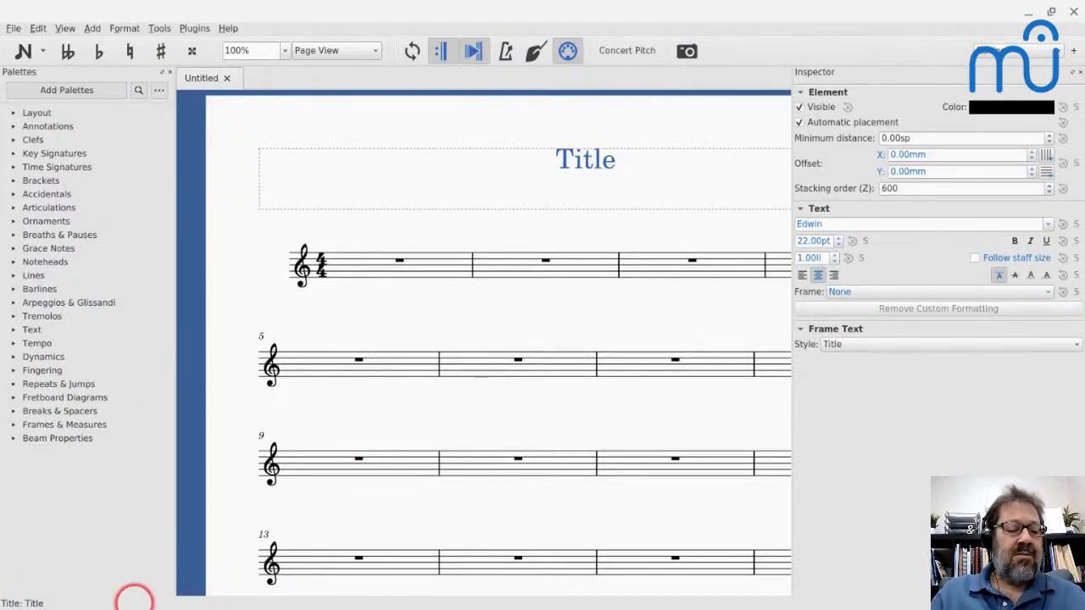
{"action": "left_click", "coordinate": [300, 267]}
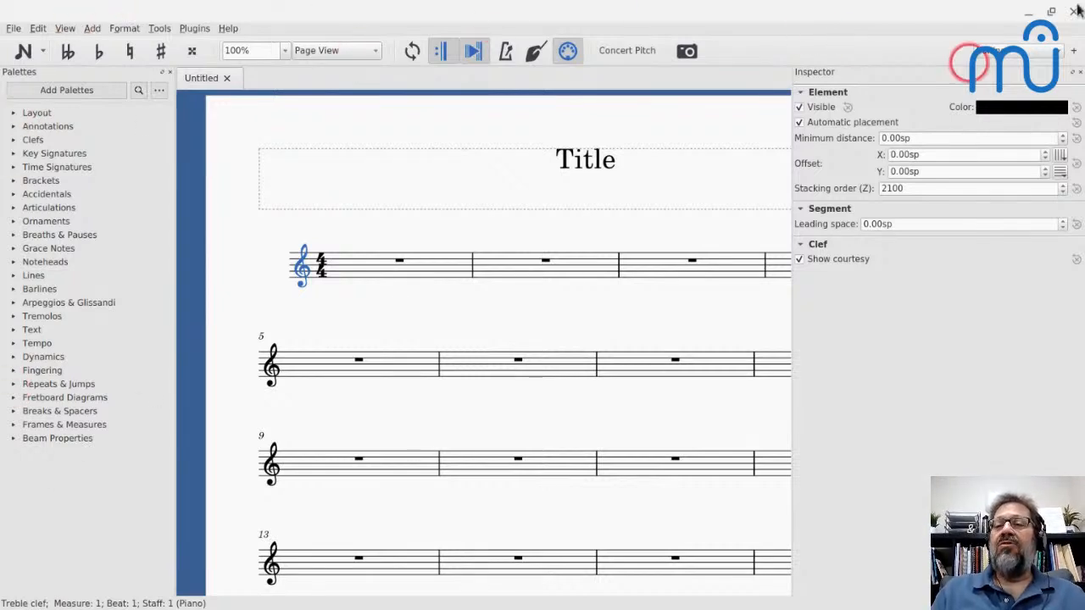
- Switch to the Cafe workspace and hide the status bar in it
{"action": "left_click", "coordinate": [1016, 50]}
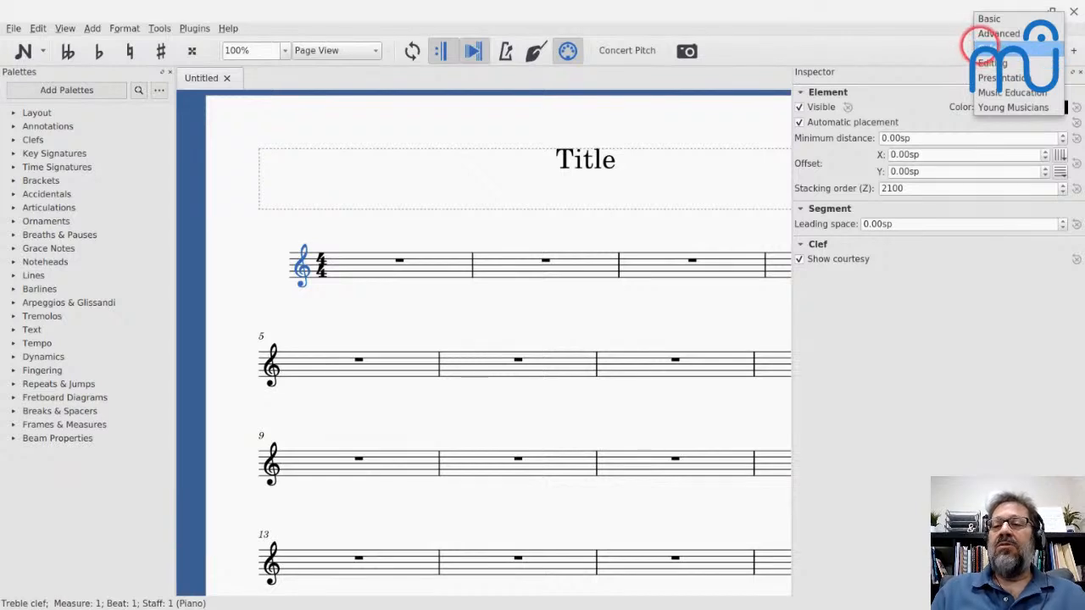
{"action": "left_click", "coordinate": [998, 33]}
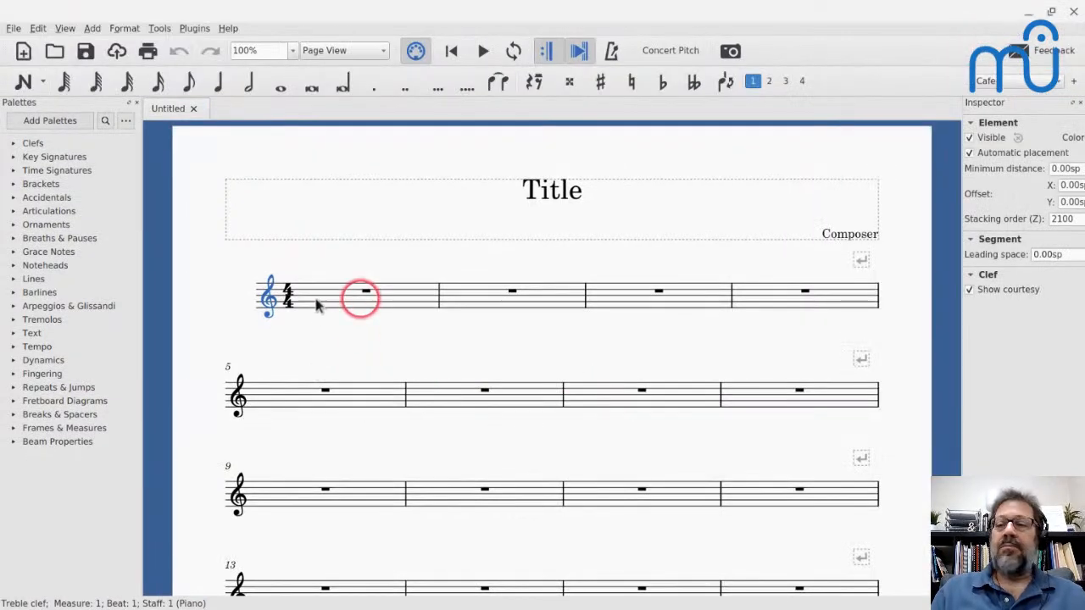
{"action": "left_click", "coordinate": [65, 28]}
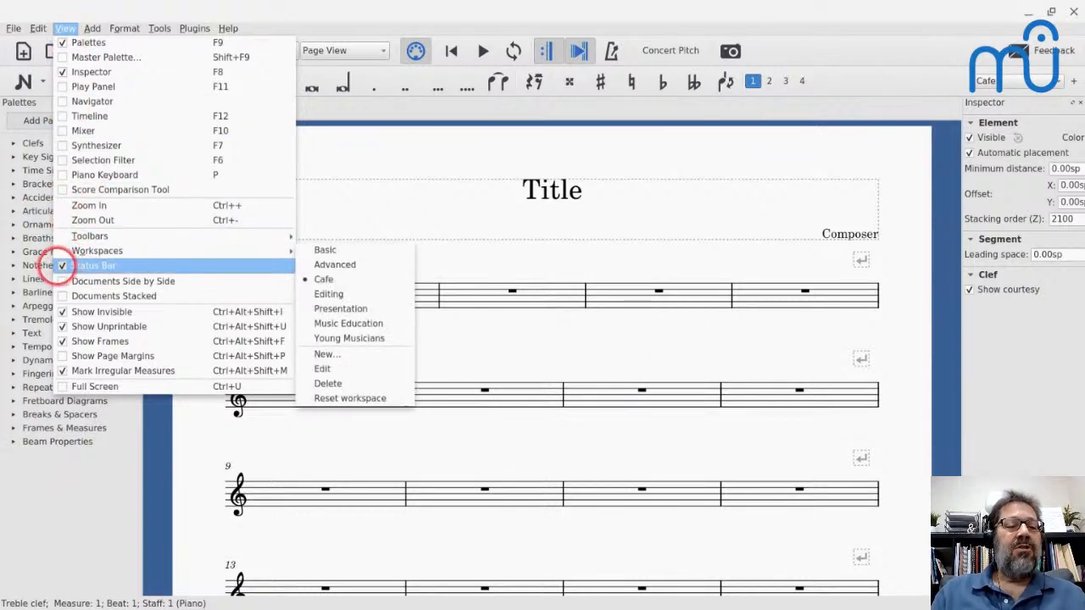
{"action": "left_click", "coordinate": [56, 266]}
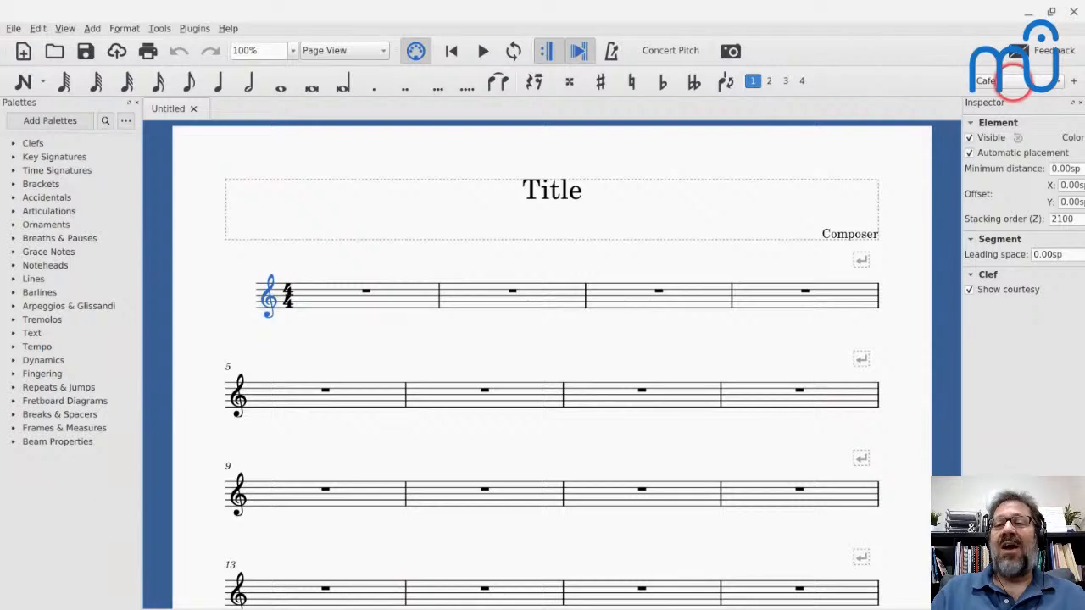
- Compare the status bar between workspaces by switching to Advanced and back to Cafe
{"action": "left_click", "coordinate": [1004, 82]}
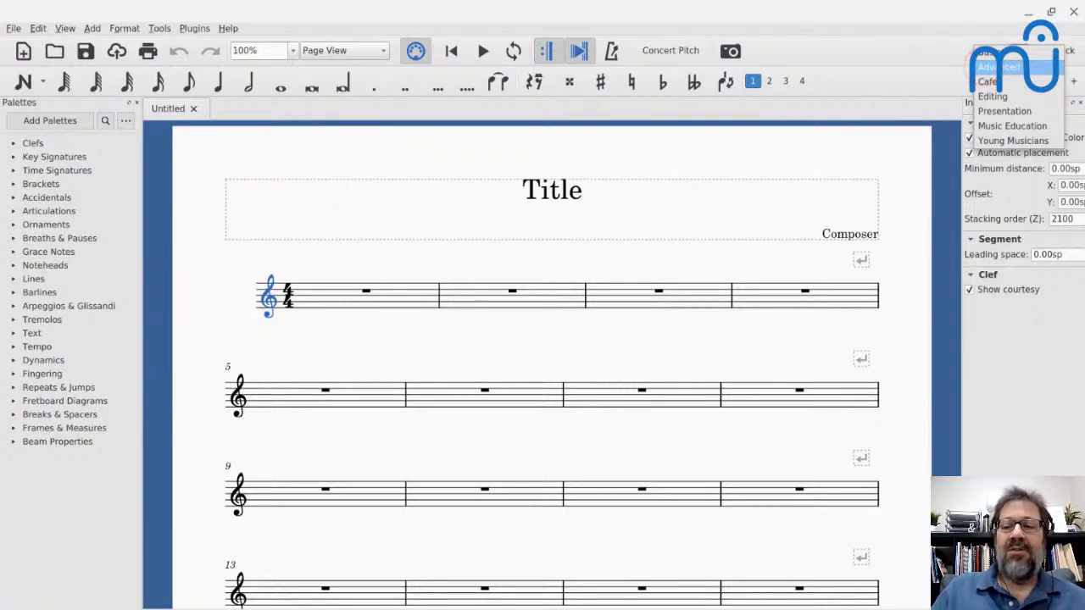
{"action": "left_click", "coordinate": [998, 66]}
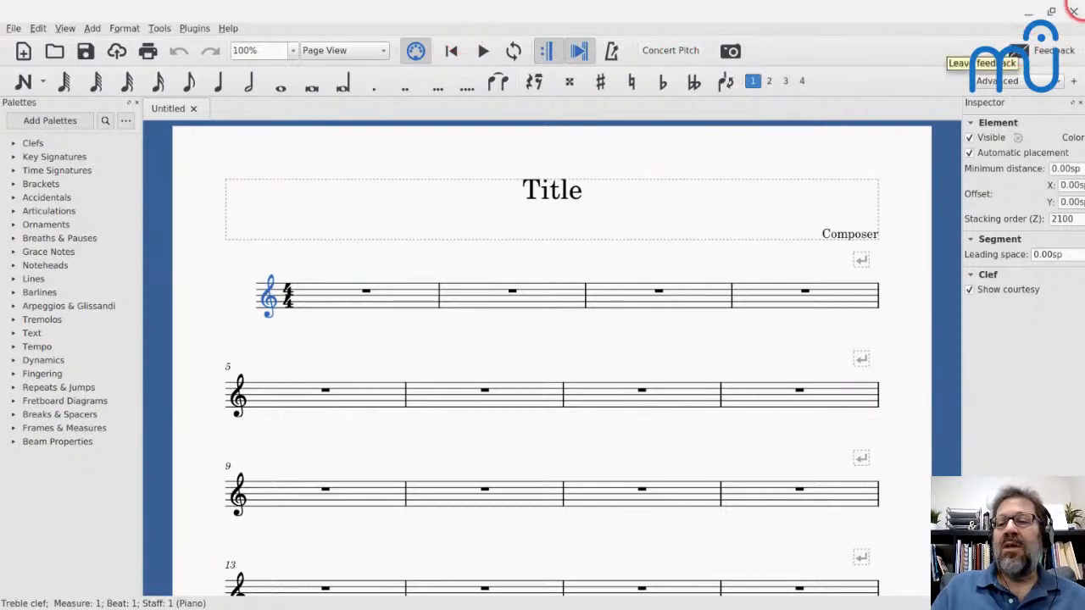
{"action": "left_click", "coordinate": [1008, 78]}
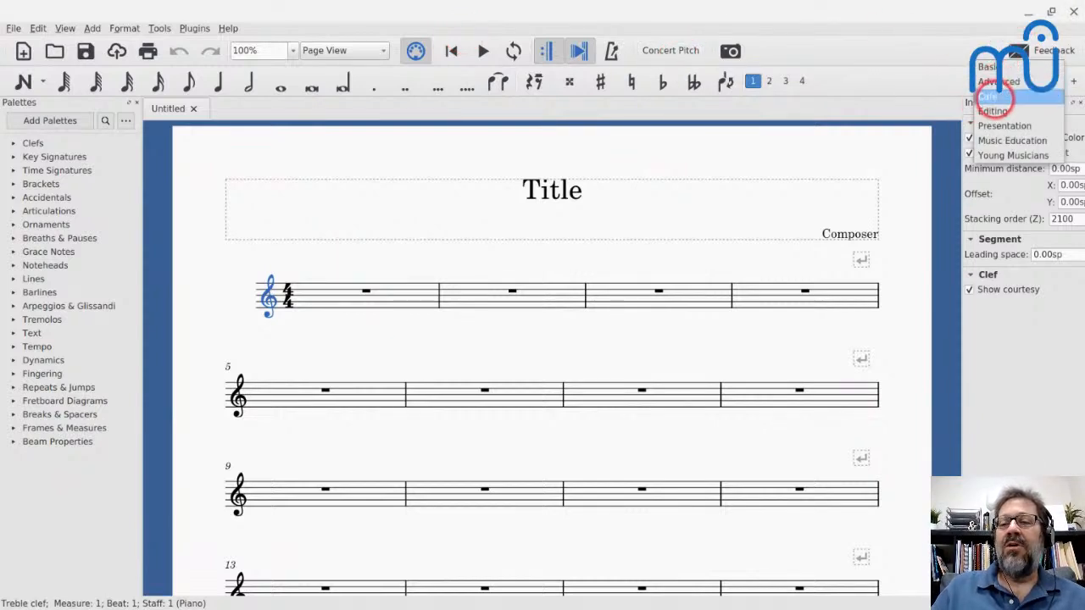
{"action": "left_click", "coordinate": [989, 96]}
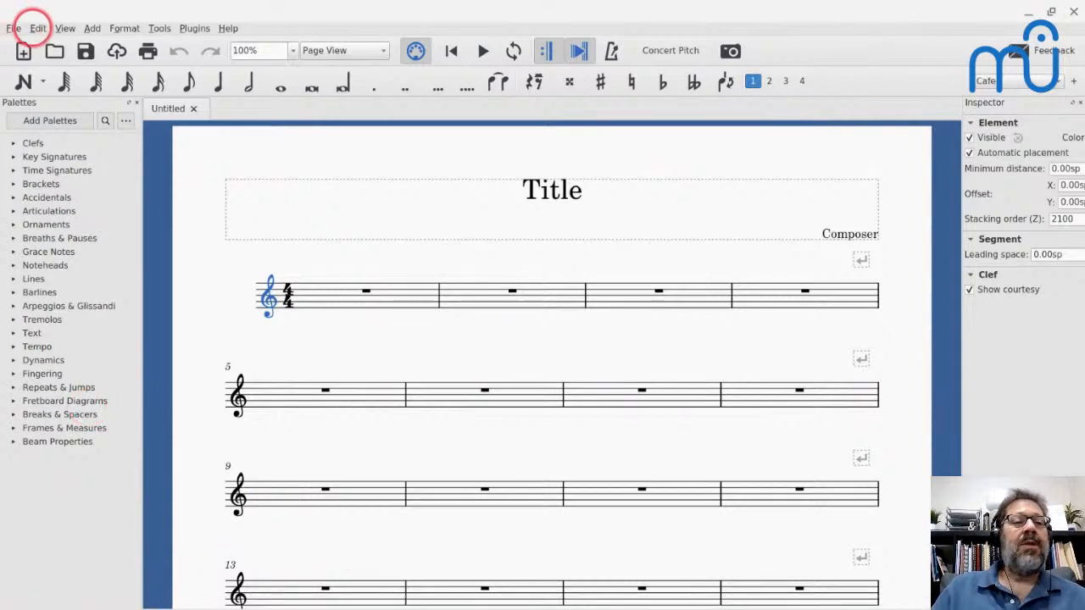
- Show the status bar again in the Cafe workspace and switch to the Advanced workspace
{"action": "left_click", "coordinate": [65, 28]}
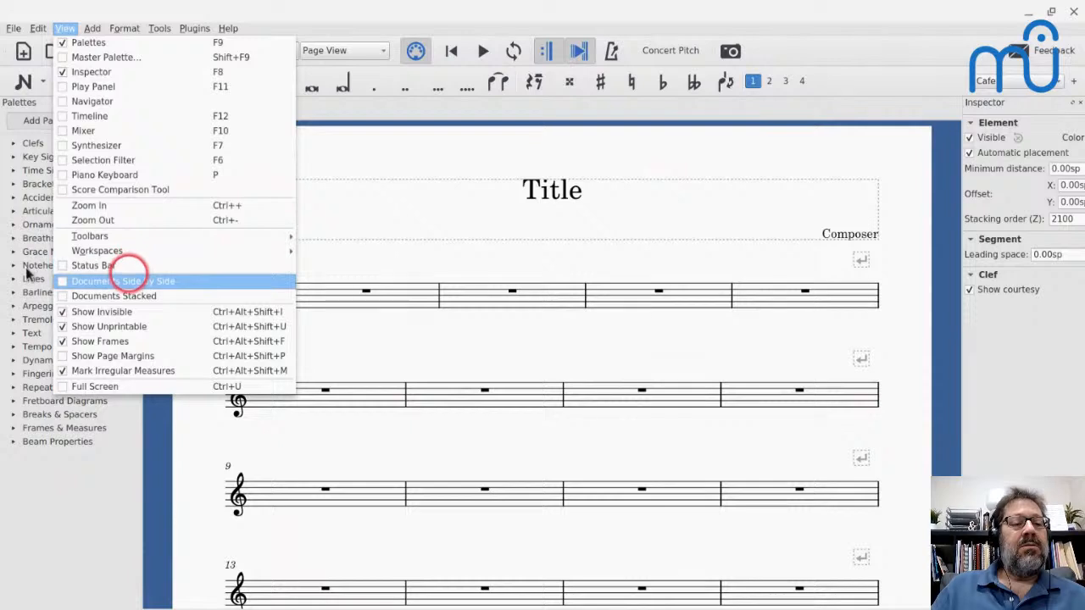
{"action": "left_click", "coordinate": [55, 265]}
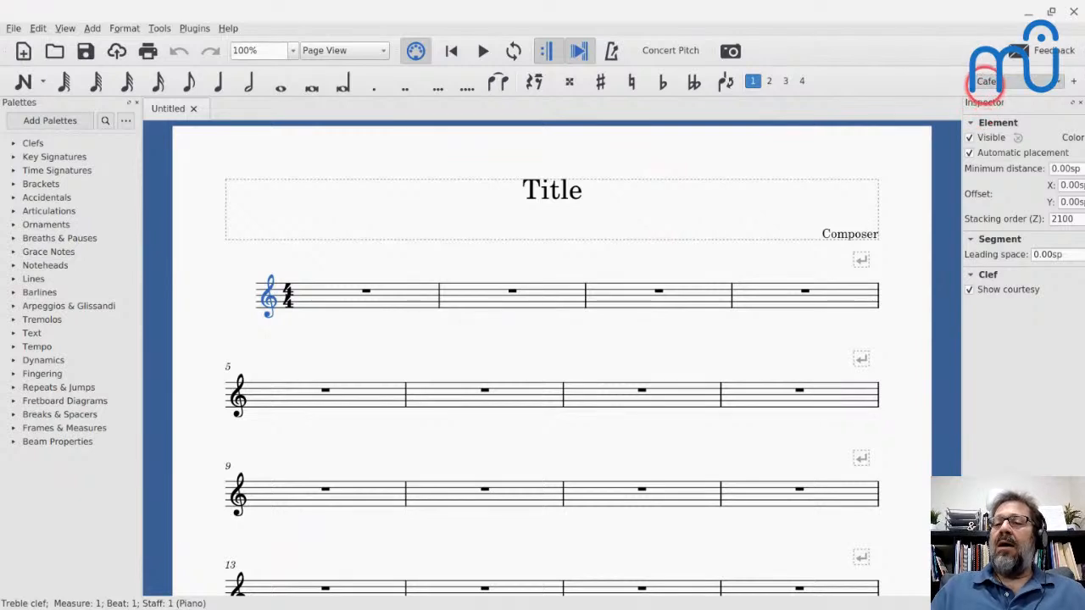
{"action": "left_click", "coordinate": [987, 81]}
{"action": "left_click", "coordinate": [987, 82]}
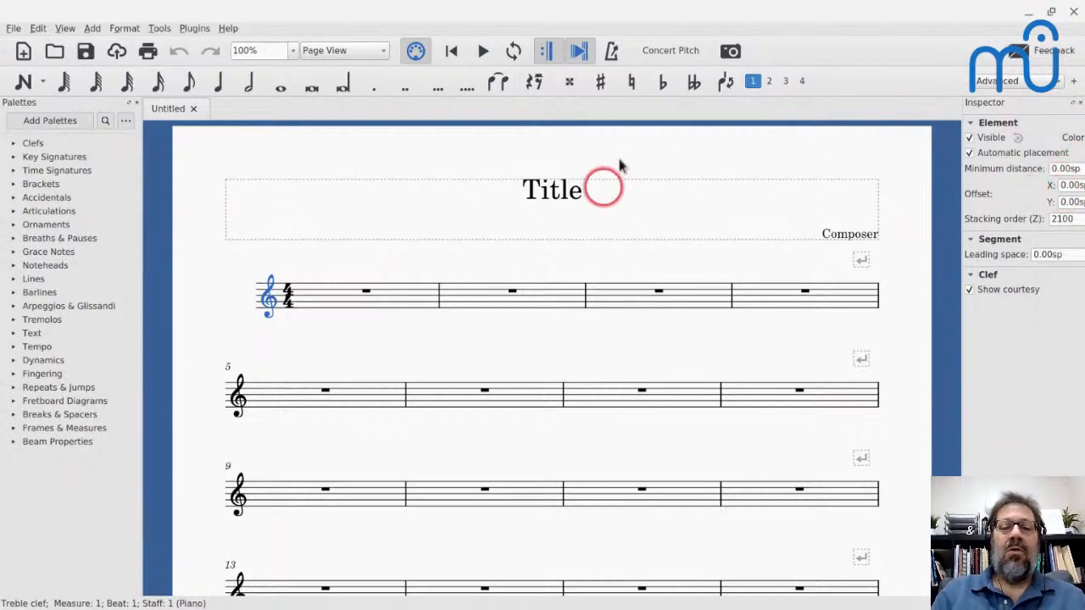
- Expand the Dynamics palette and add a pp dynamic to the rest in measure 1
{"action": "left_click", "coordinate": [546, 193]}
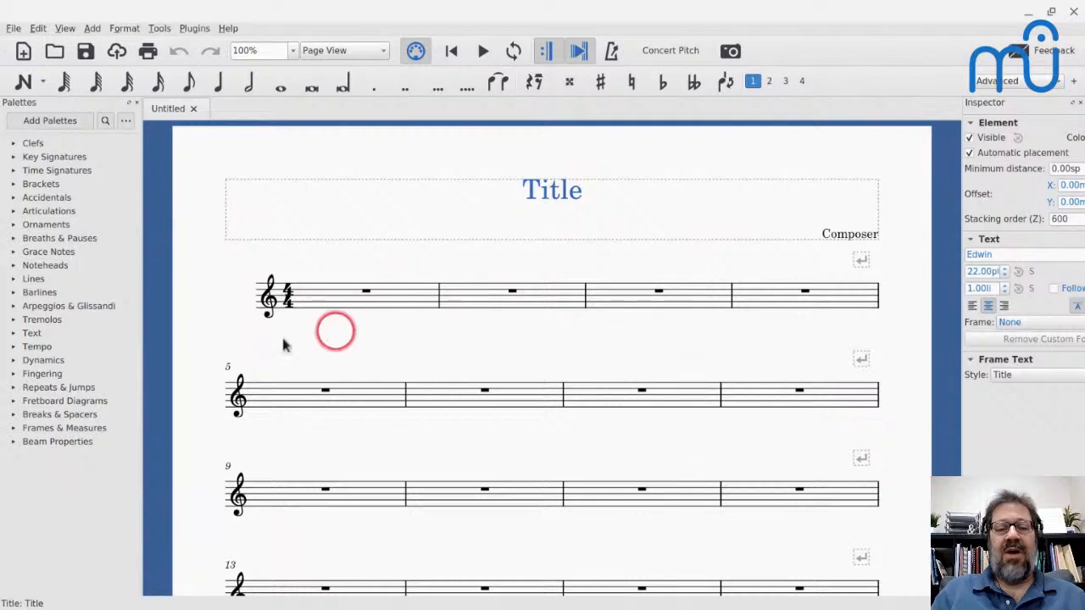
{"action": "left_click", "coordinate": [364, 291]}
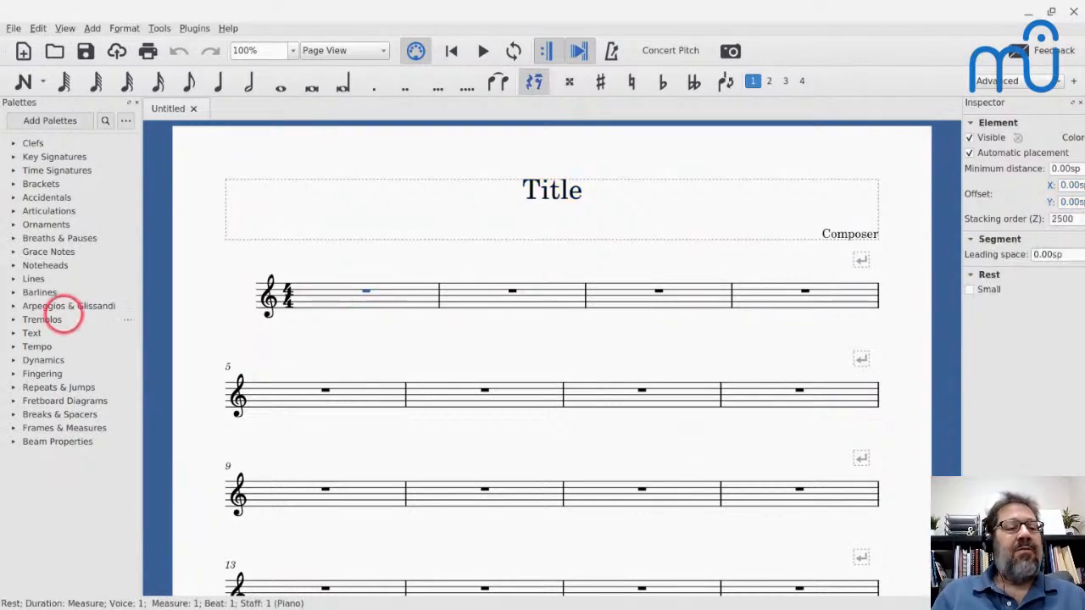
{"action": "left_click", "coordinate": [14, 358]}
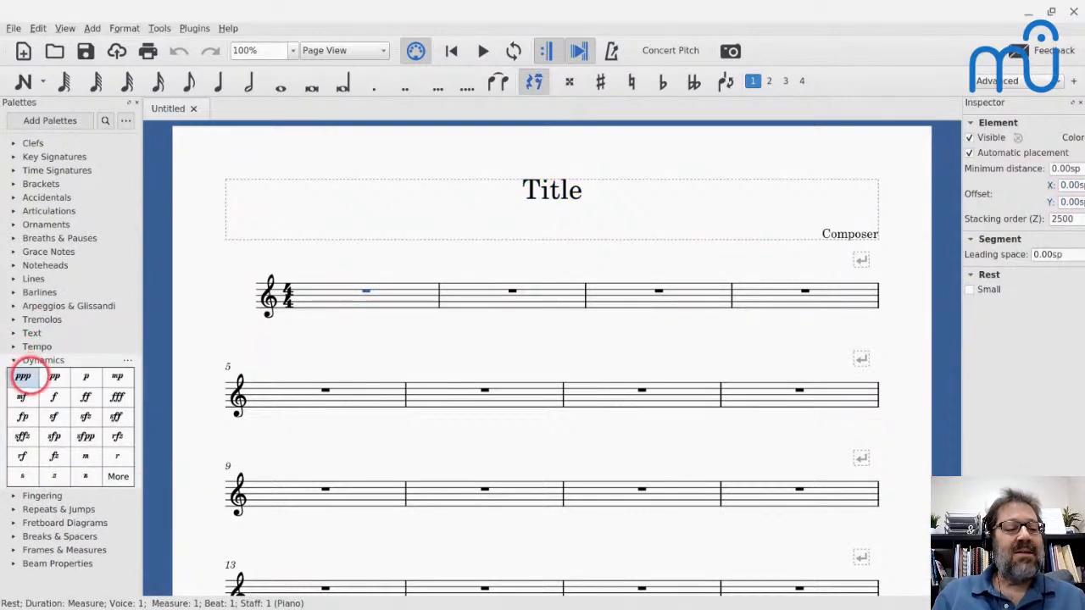
{"action": "left_click", "coordinate": [54, 376]}
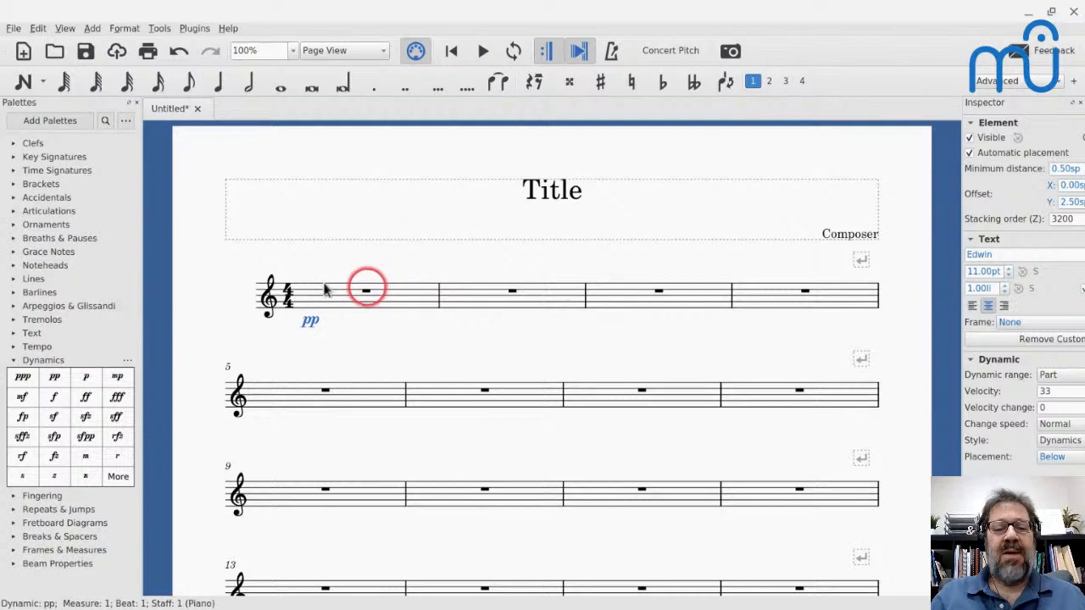
- Inspect the properties of the time signature, title, treble clef, first barline and pp dynamic
{"action": "left_click", "coordinate": [286, 297]}
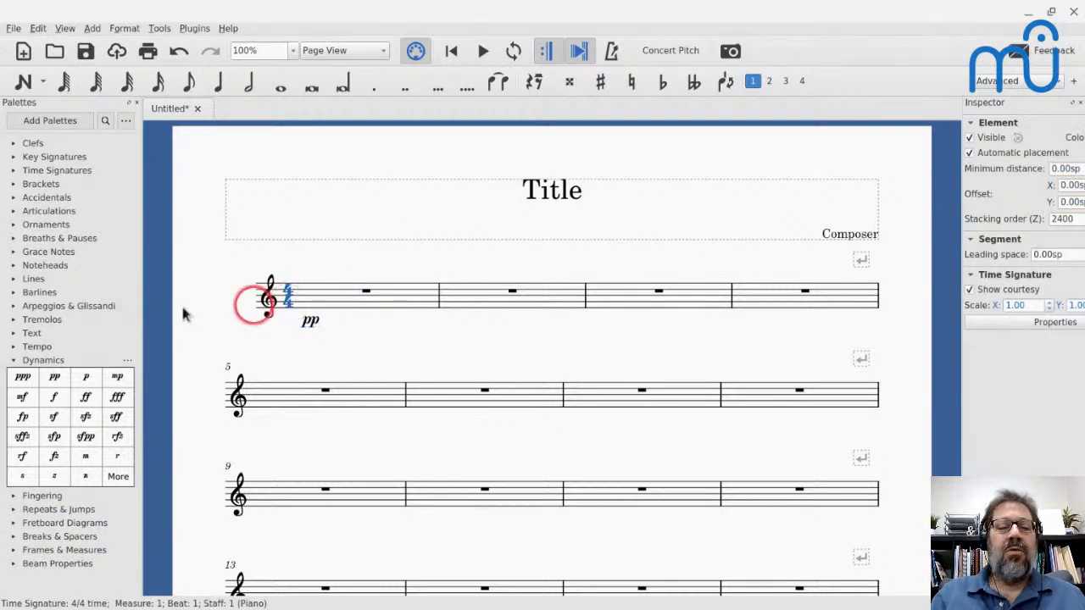
{"action": "key", "text": "alt+Left"}
{"action": "left_click", "coordinate": [552, 191]}
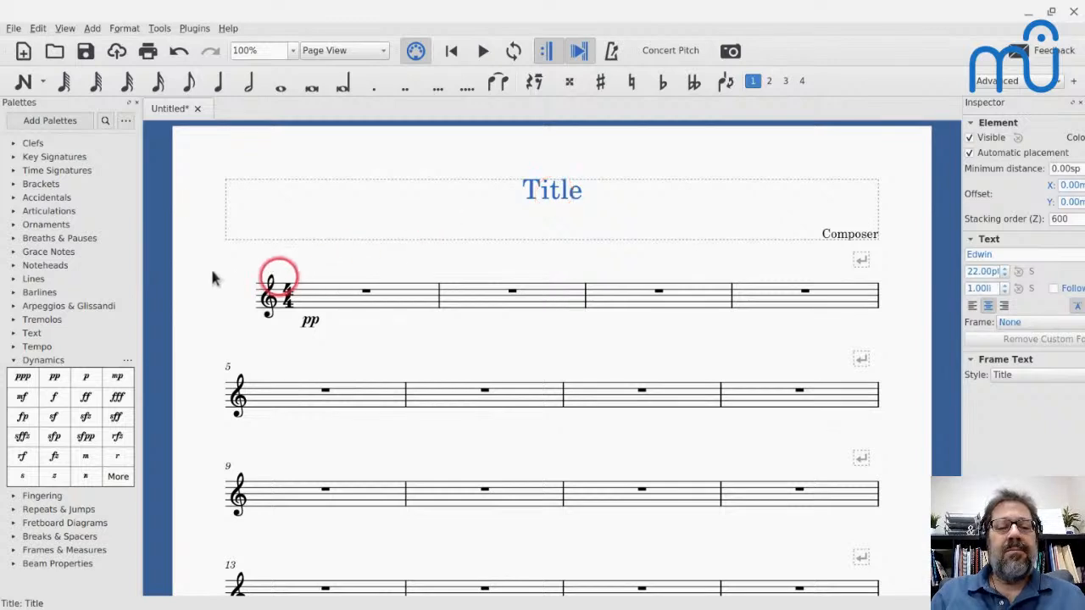
{"action": "left_click", "coordinate": [268, 294]}
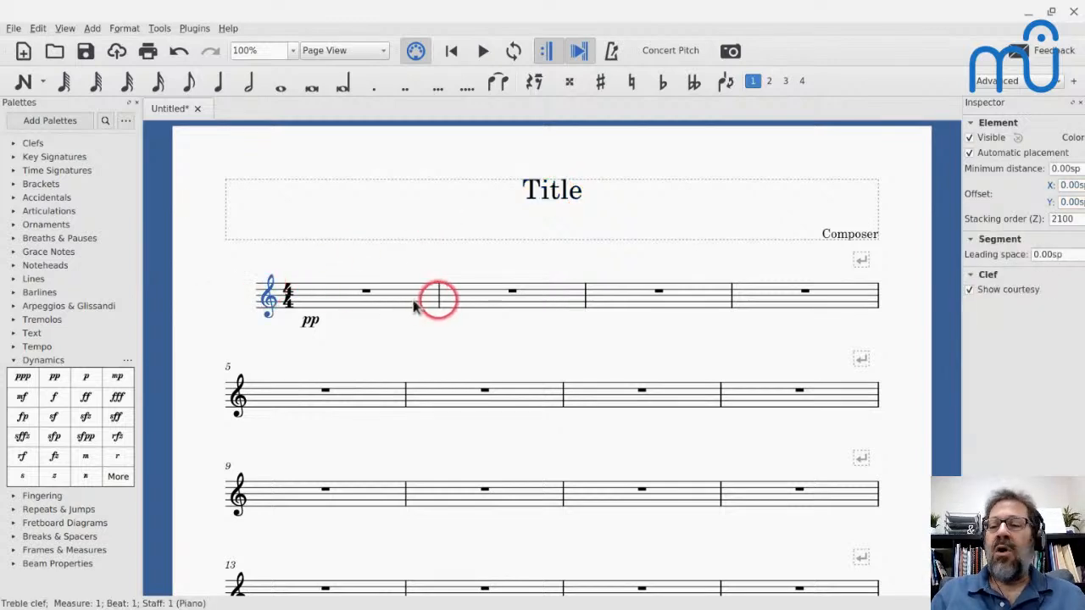
{"action": "left_click", "coordinate": [438, 296]}
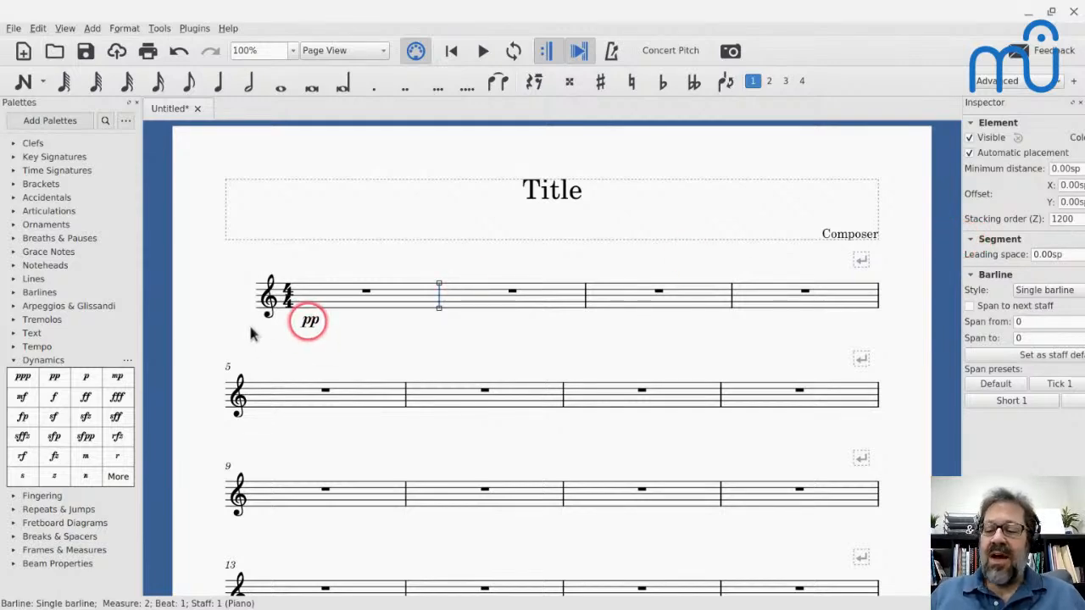
{"action": "left_click", "coordinate": [309, 320]}
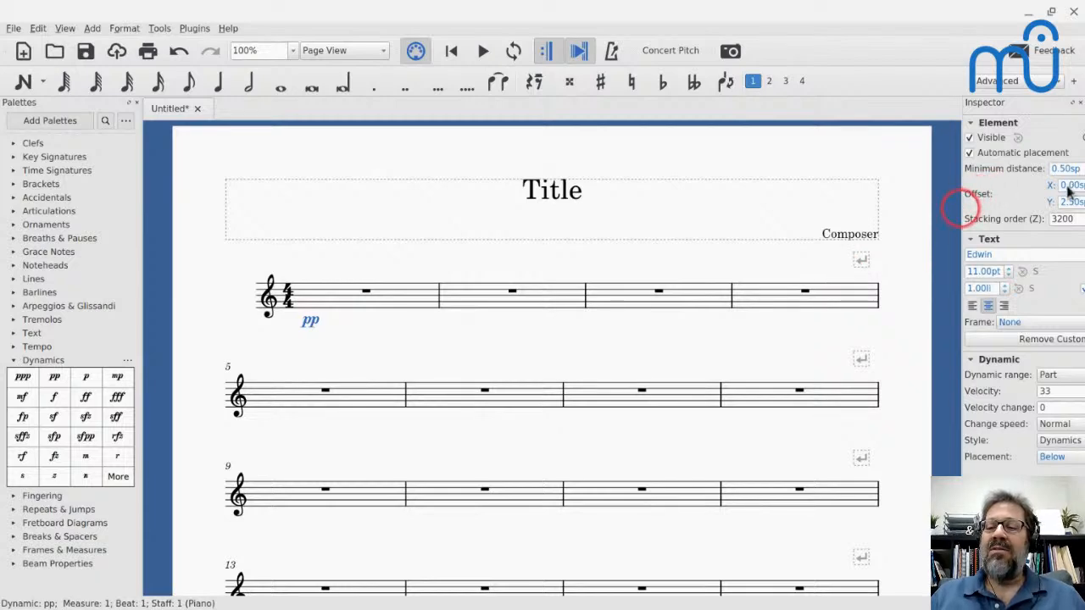
- Switch to the Cafe workspace and widen the Inspector until the pp dynamic's properties fit fully
{"action": "left_click_drag", "start_coordinate": [960, 203], "coordinate": [944, 205]}
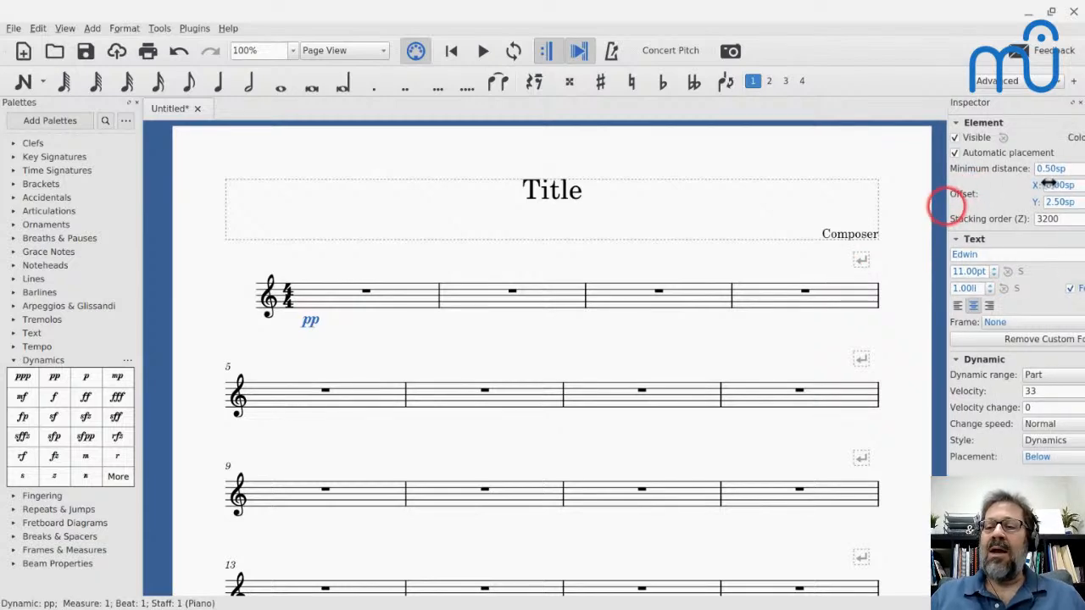
{"action": "left_click", "coordinate": [1008, 81]}
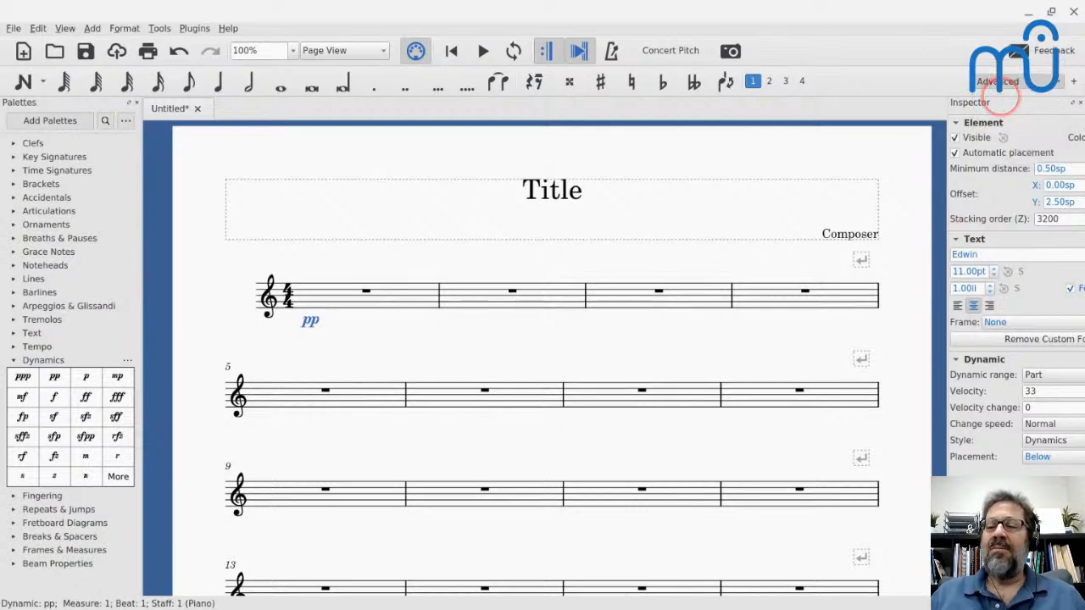
{"action": "left_click", "coordinate": [1001, 97]}
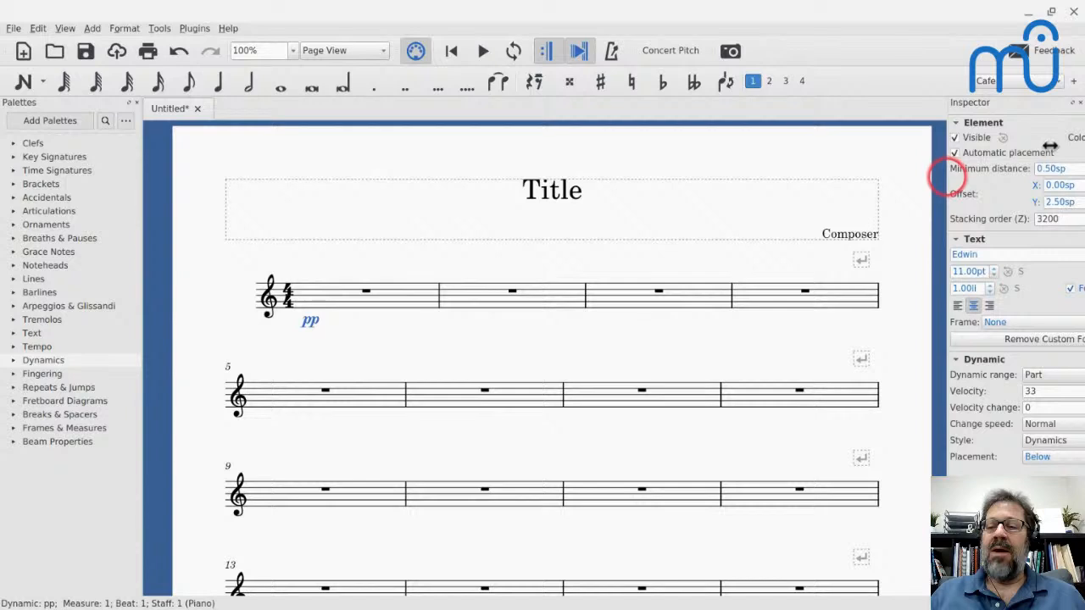
{"action": "left_click_drag", "start_coordinate": [944, 173], "coordinate": [858, 184]}
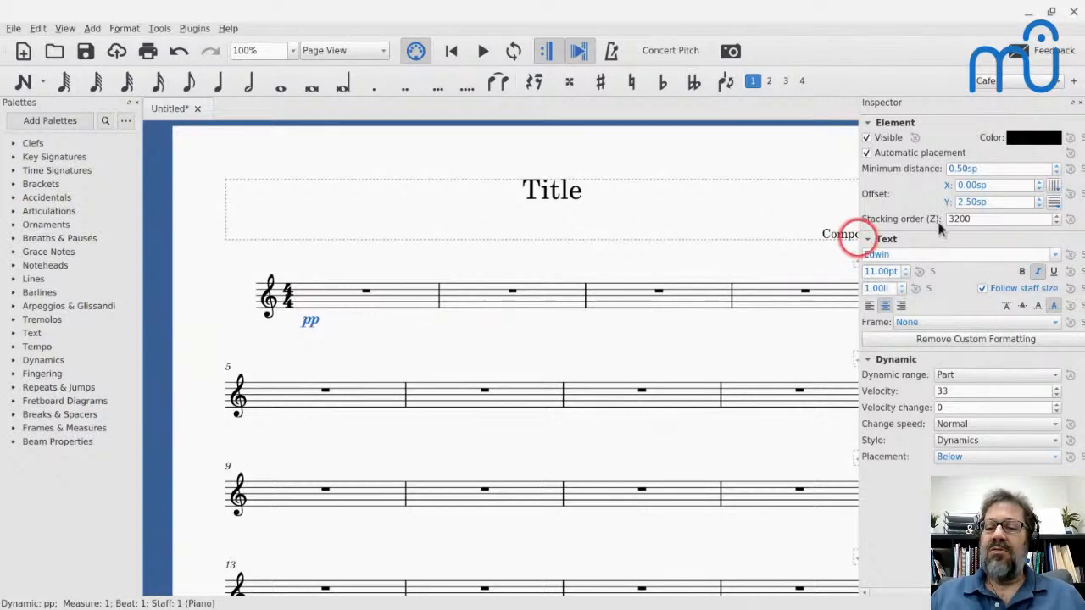
{"action": "left_click_drag", "start_coordinate": [939, 220], "coordinate": [927, 220]}
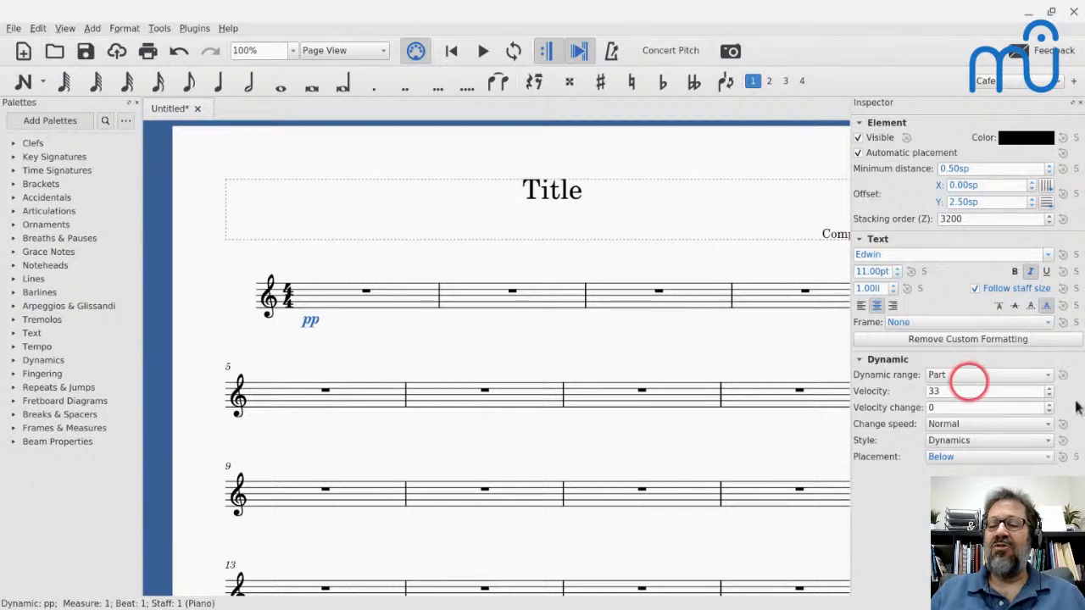
- Review the pp dynamic's range, change speed and text style options without changing them
{"action": "left_click", "coordinate": [966, 375]}
{"action": "left_click", "coordinate": [966, 374]}
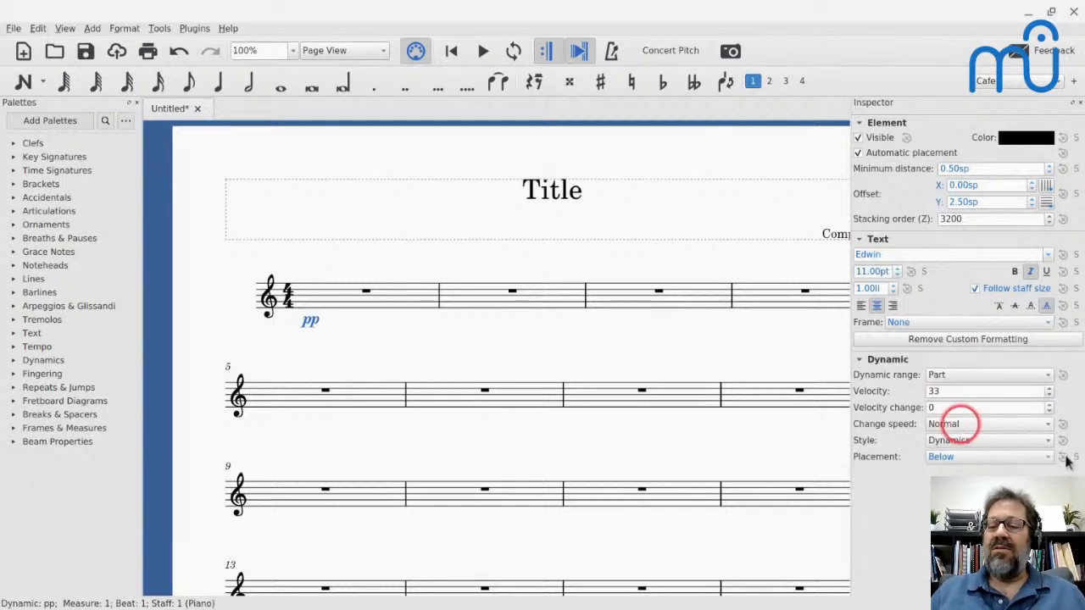
{"action": "left_click", "coordinate": [956, 424]}
{"action": "left_click", "coordinate": [957, 424]}
{"action": "left_click", "coordinate": [969, 440]}
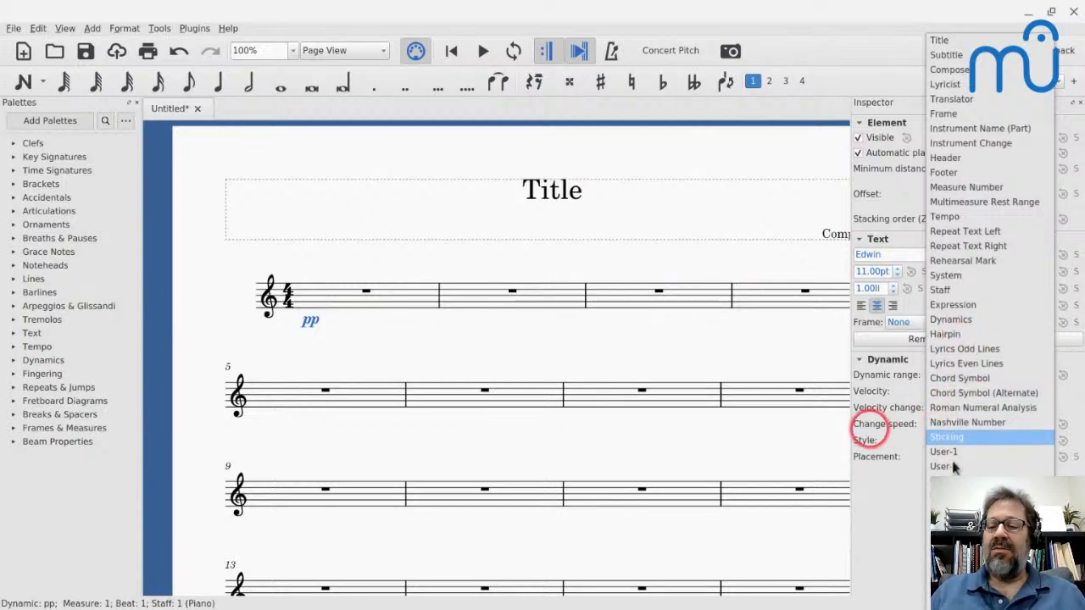
{"action": "left_click", "coordinate": [867, 424]}
{"action": "left_click", "coordinate": [947, 440]}
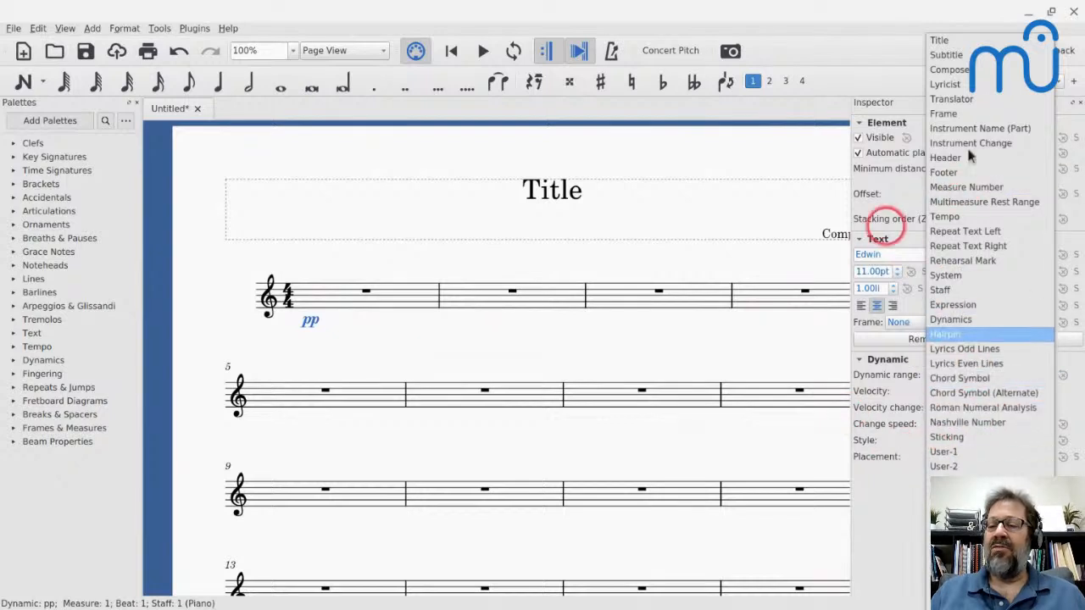
{"action": "left_click", "coordinate": [799, 234]}
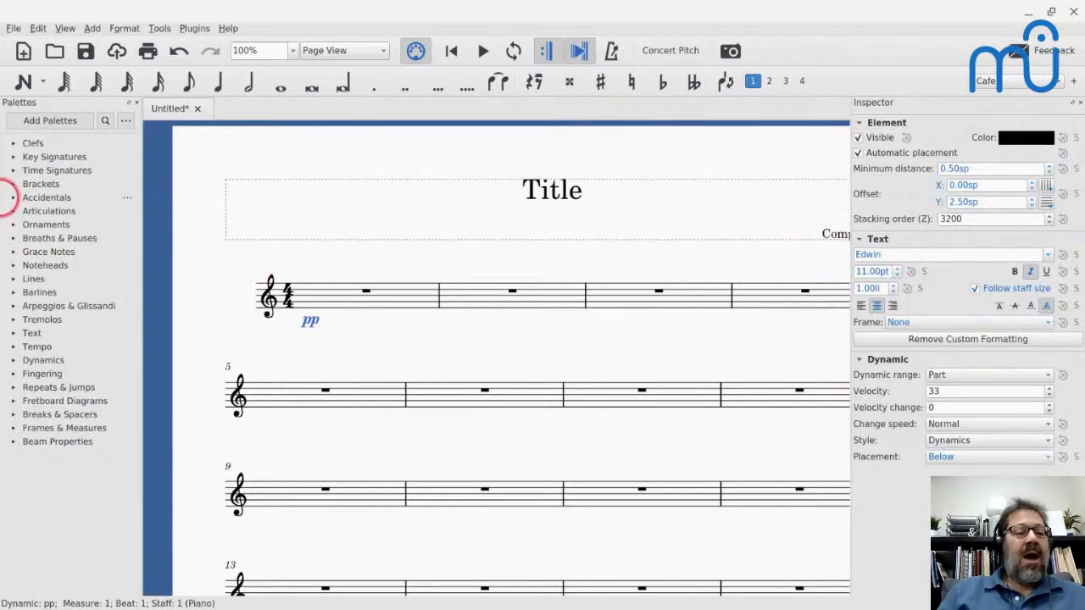
- Expand the Lines palette, widen the palette area to three columns of symbols, and clear the score selection
{"action": "left_click", "coordinate": [12, 279]}
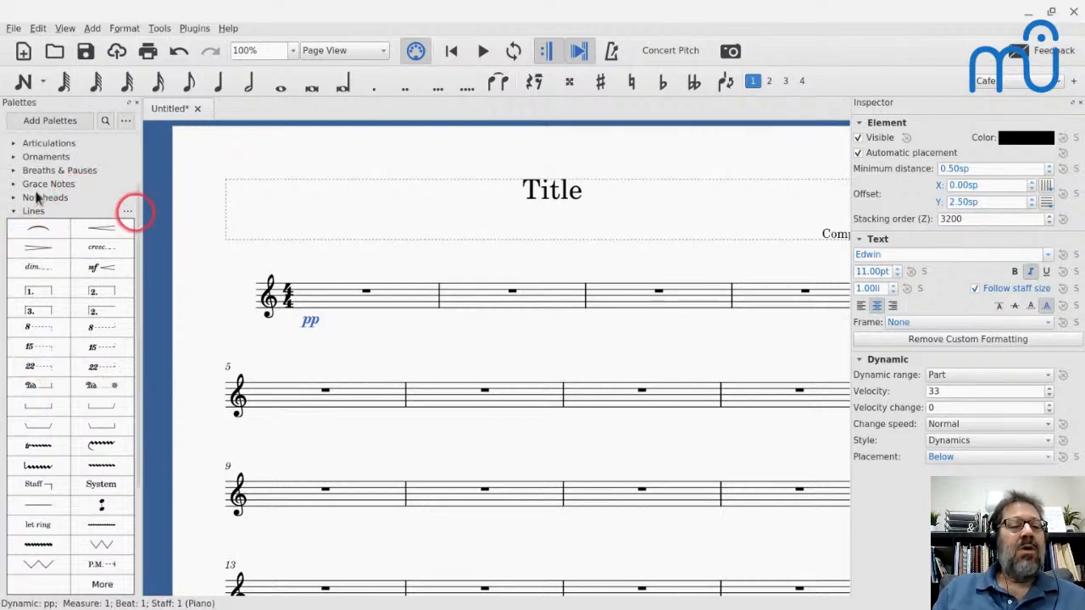
{"action": "left_click_drag", "start_coordinate": [141, 216], "coordinate": [177, 230]}
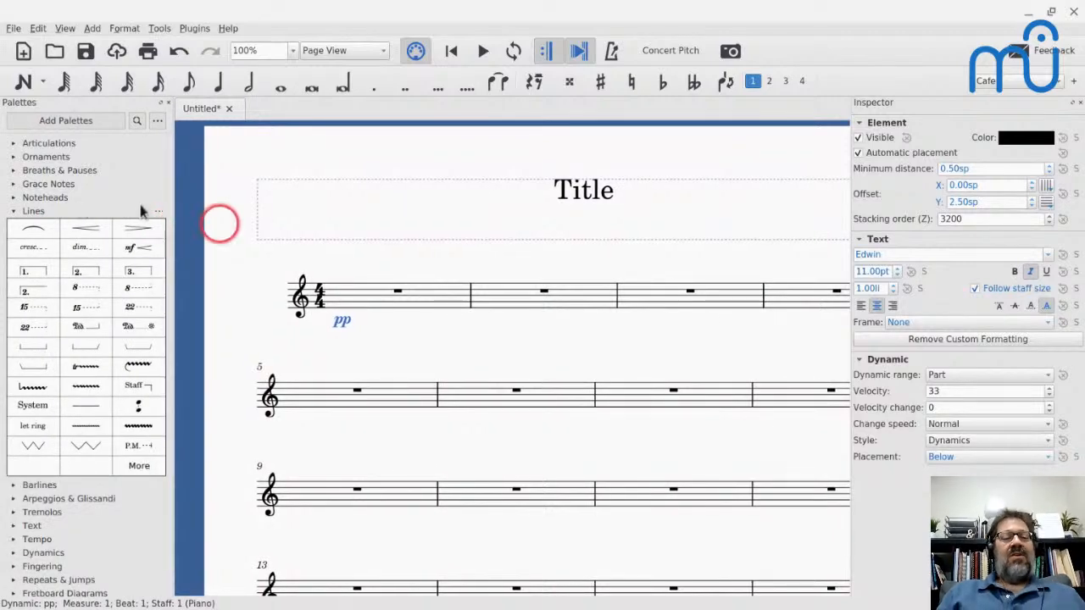
{"action": "left_click", "coordinate": [215, 224]}
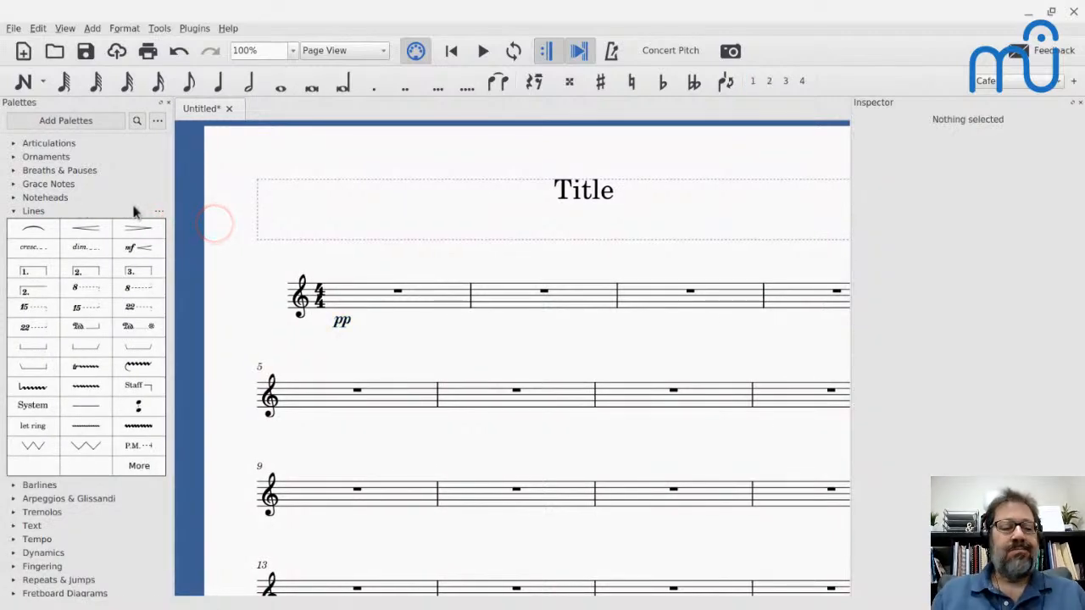
- Set the score zoom to Page Width and hide the Inspector
{"action": "key", "text": "super"}
{"action": "key", "text": "super"}
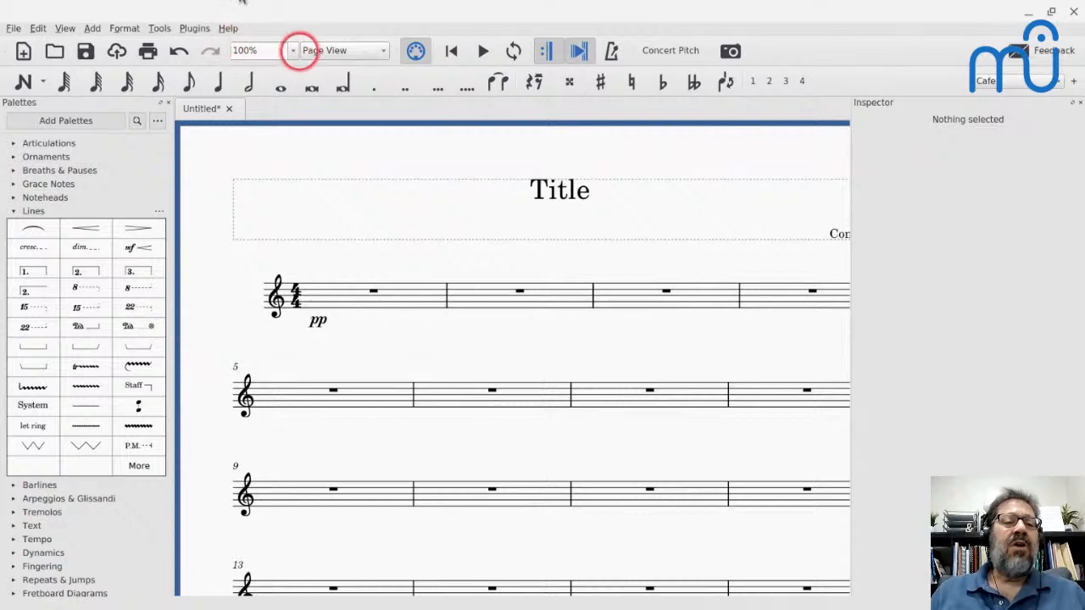
{"action": "left_click", "coordinate": [293, 50]}
{"action": "left_click", "coordinate": [254, 156]}
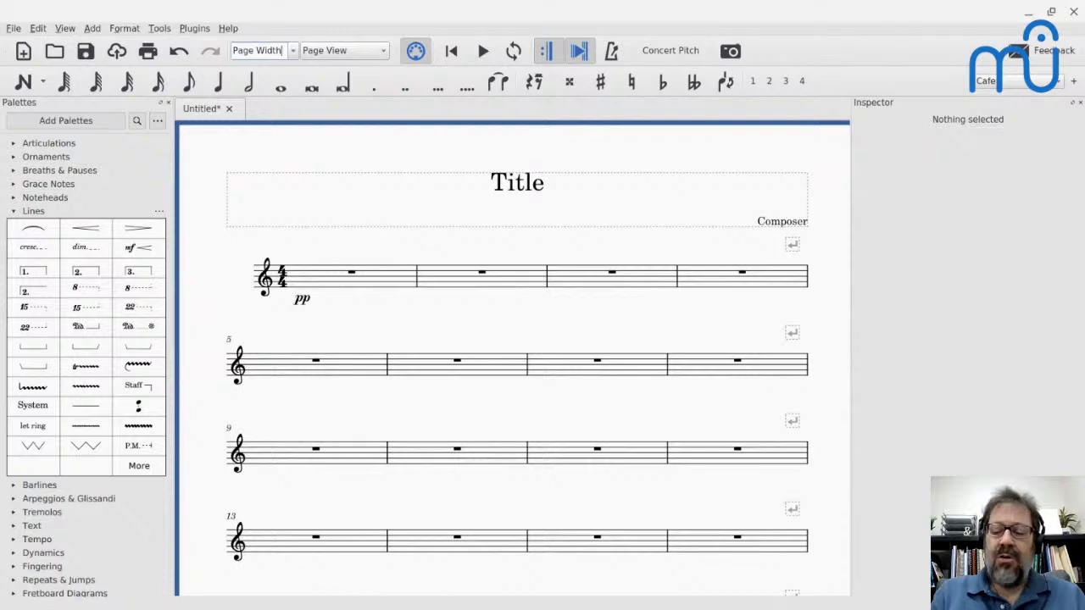
{"action": "key", "text": "F8"}
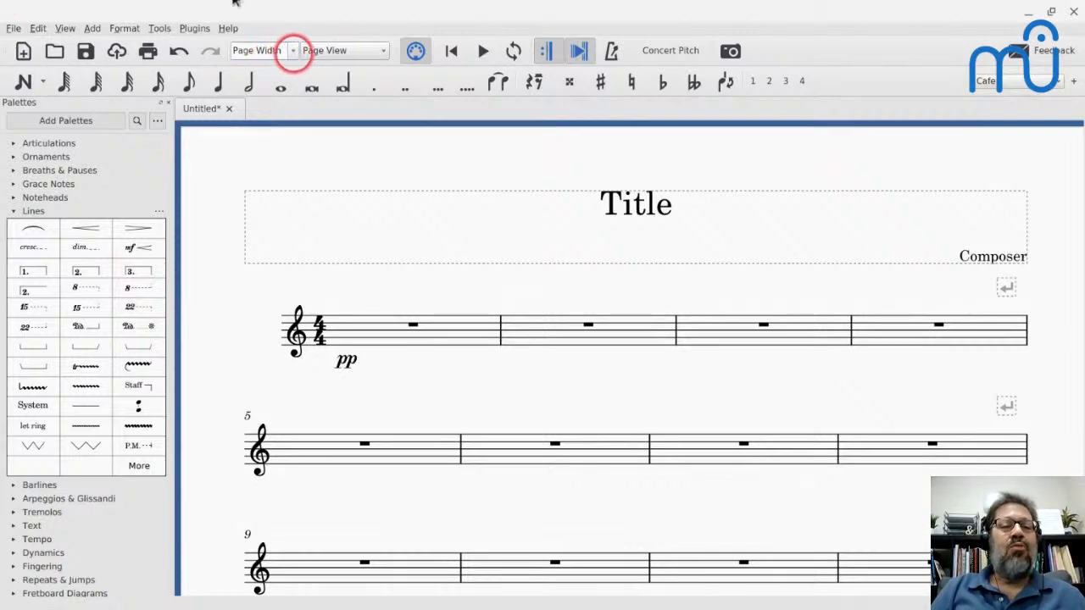
- Toggle the score zoom between 100% and Page Width several times, leaving it at 100%
{"action": "left_click", "coordinate": [293, 51]}
{"action": "left_click", "coordinate": [264, 93]}
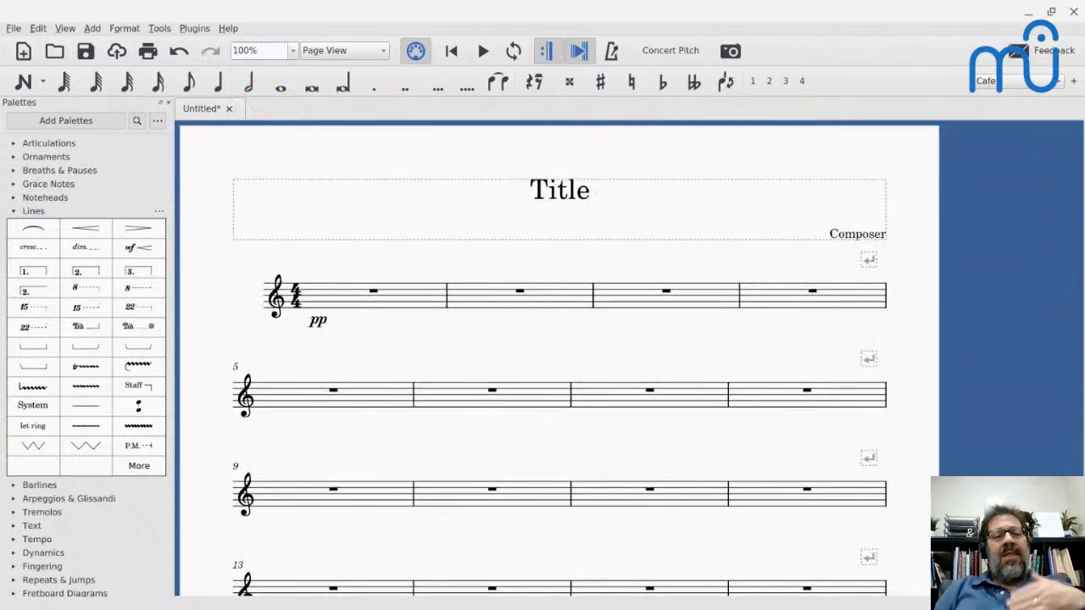
{"action": "left_click", "coordinate": [281, 83]}
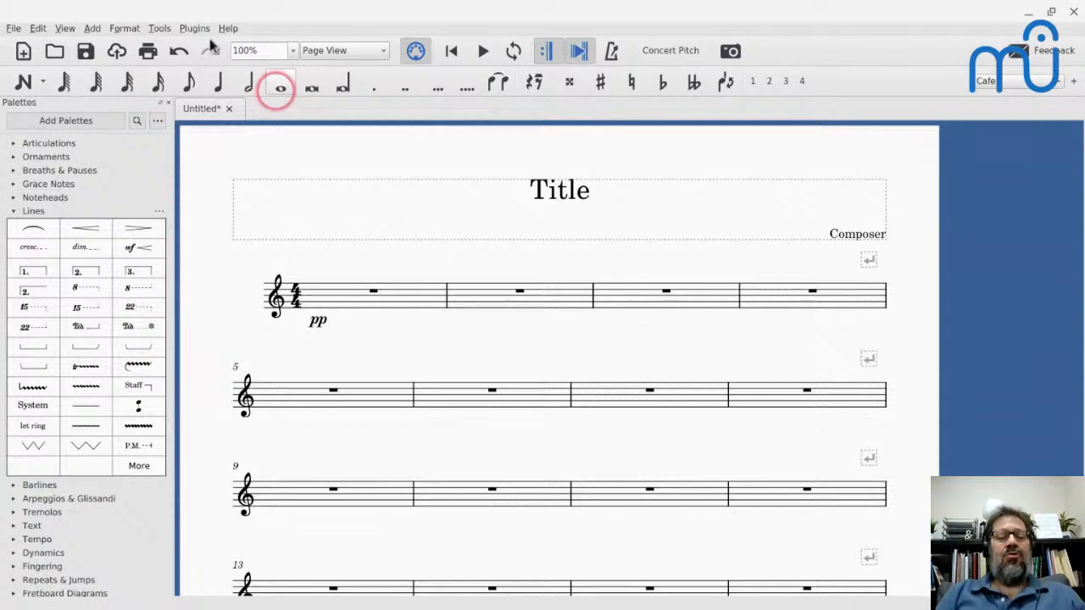
{"action": "left_click", "coordinate": [211, 44]}
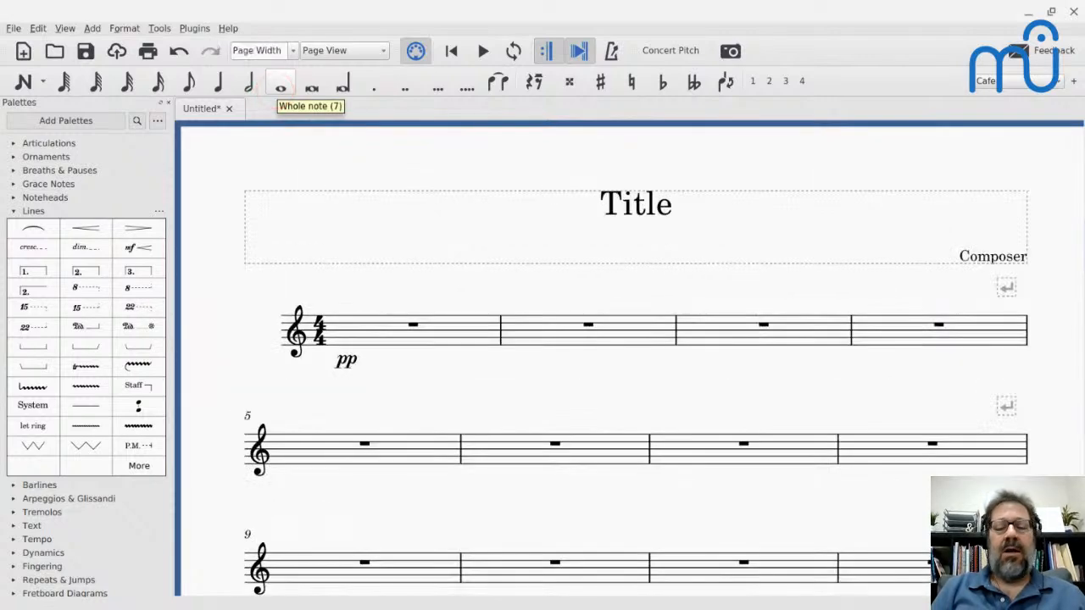
{"action": "key", "text": "ctrl+0"}
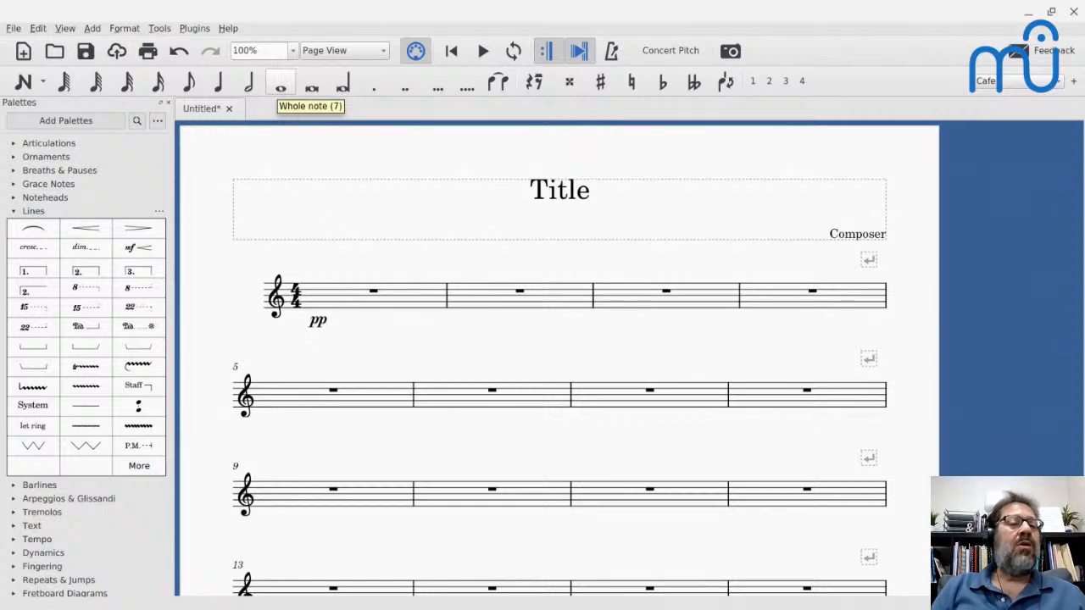
{"action": "key", "text": "ctrl+0"}
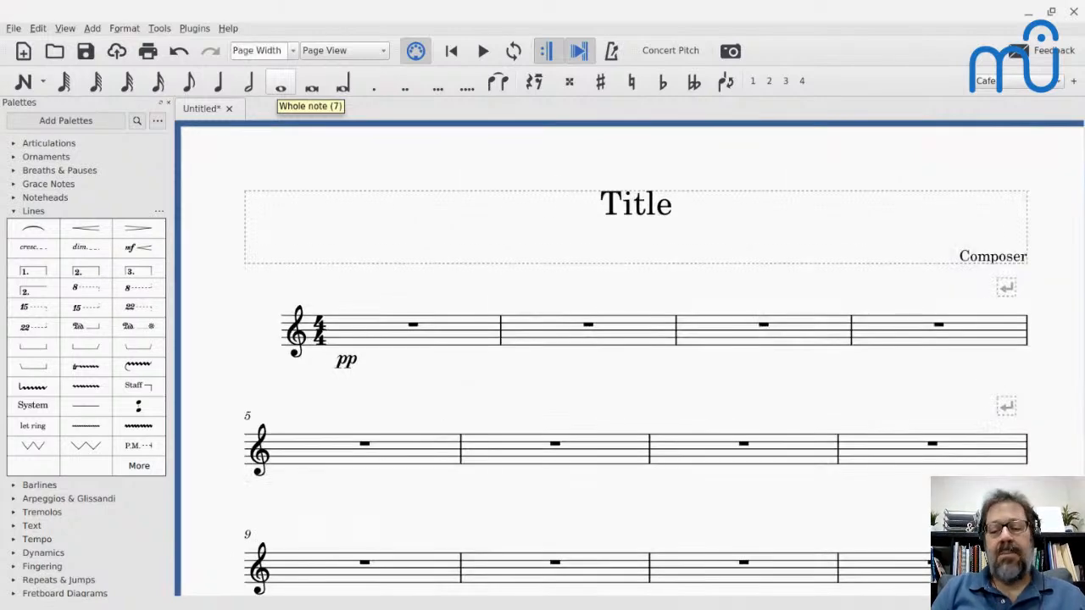
{"action": "key", "text": "ctrl+0"}
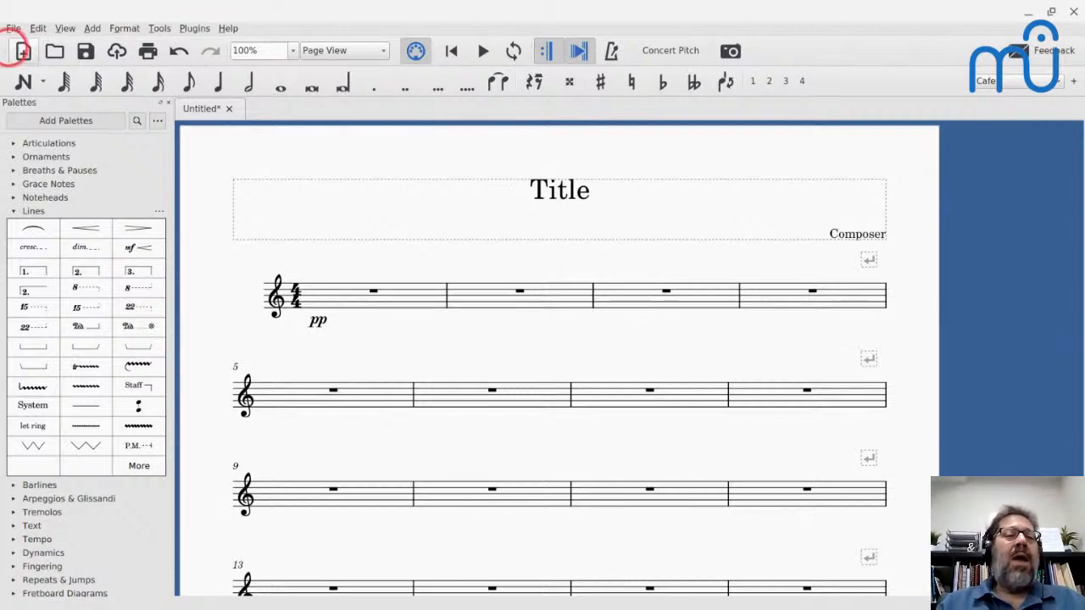
- Open the keyboard shortcuts preferences and examine the list of actions with their assigned key combinations
{"action": "left_click", "coordinate": [38, 28]}
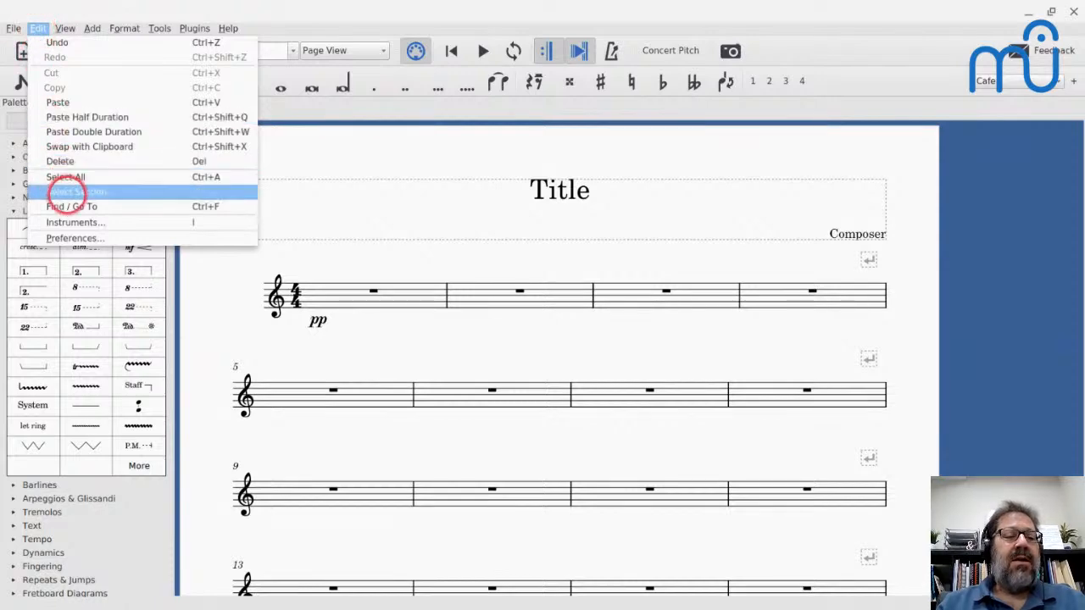
{"action": "left_click", "coordinate": [71, 238]}
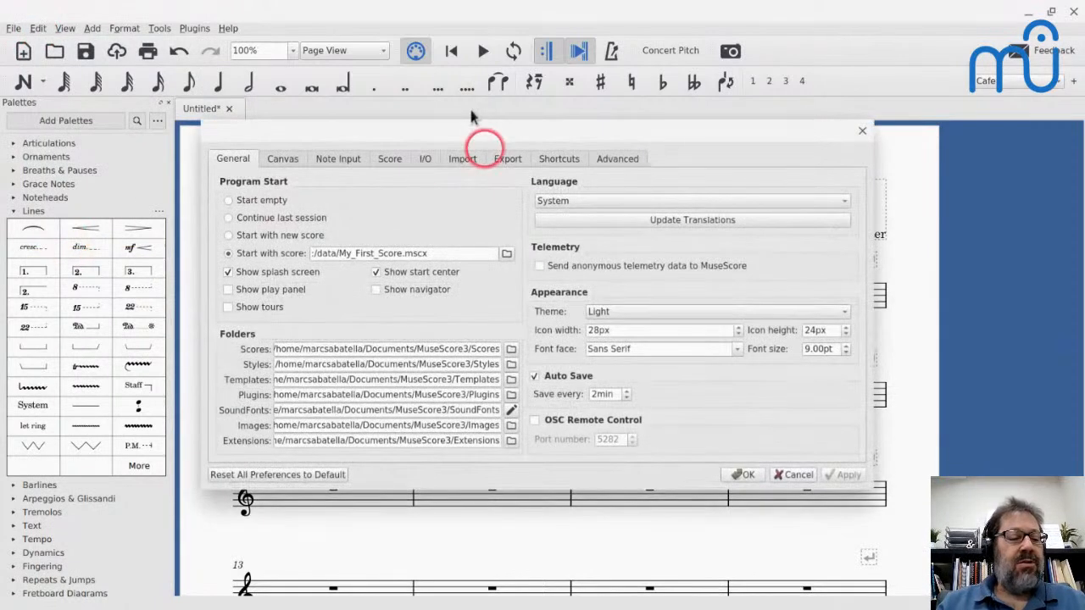
{"action": "left_click", "coordinate": [559, 159]}
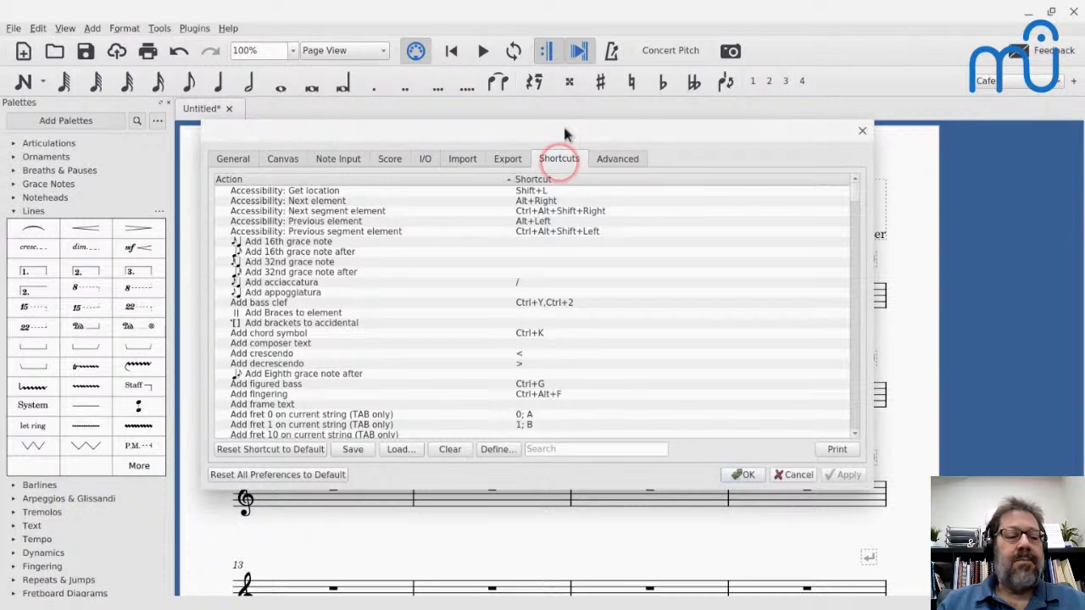
{"action": "scroll", "coordinate": [436, 364], "scroll_direction": "down", "scroll_amount": 3}
{"action": "scroll", "coordinate": [436, 364], "scroll_direction": "down", "scroll_amount": 4}
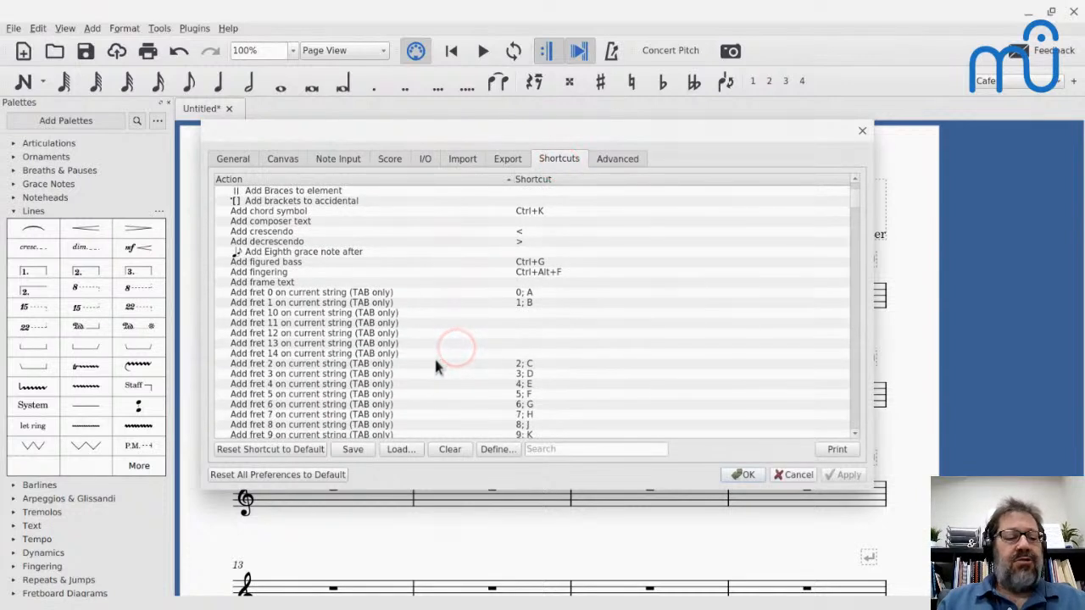
{"action": "scroll", "coordinate": [534, 312], "scroll_direction": "down", "scroll_amount": 1}
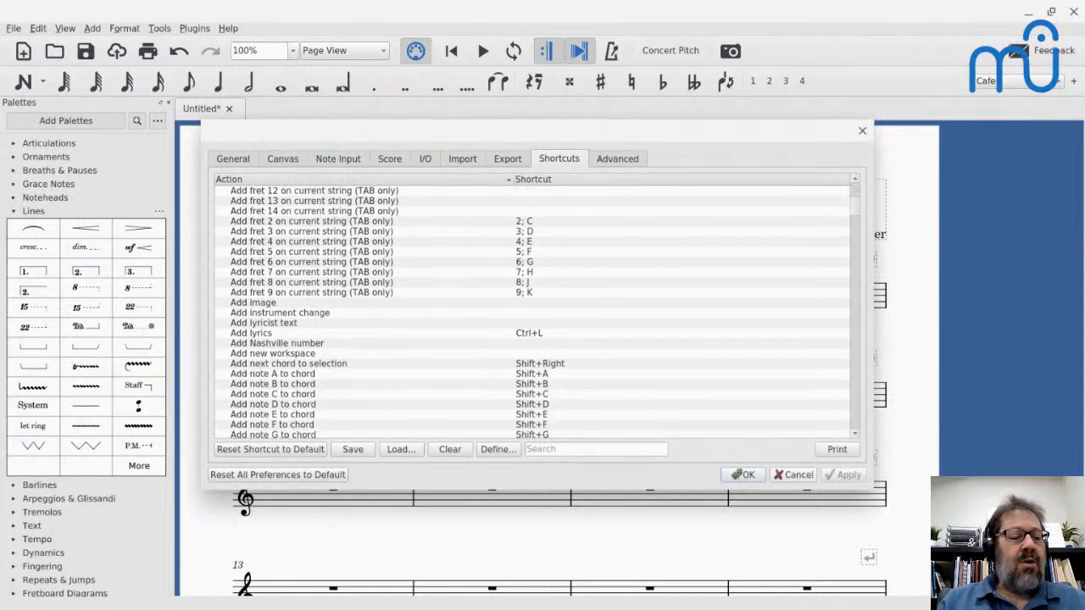
{"action": "scroll", "coordinate": [534, 312], "scroll_direction": "down", "scroll_amount": 1}
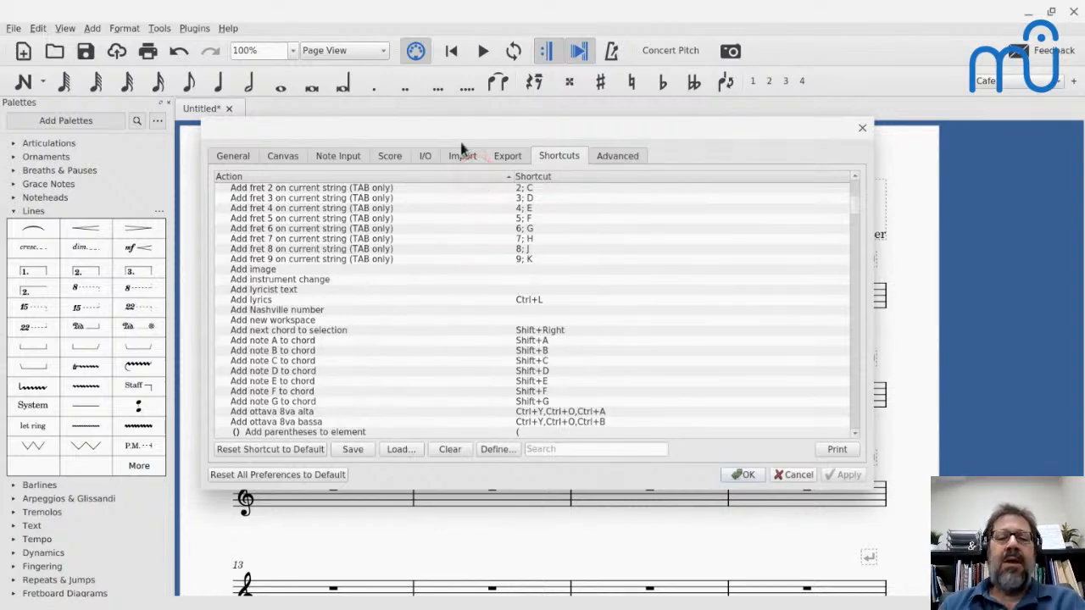
{"action": "scroll", "coordinate": [388, 255], "scroll_direction": "up", "scroll_amount": 1}
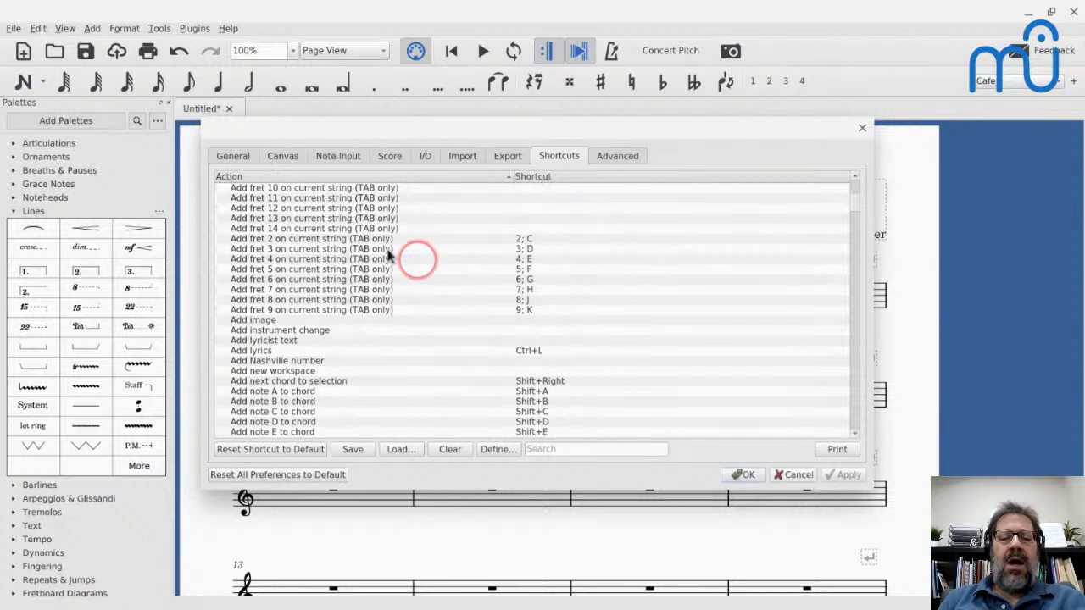
{"action": "scroll", "coordinate": [388, 255], "scroll_direction": "down", "scroll_amount": 2}
{"action": "scroll", "coordinate": [288, 220], "scroll_direction": "down", "scroll_amount": 1}
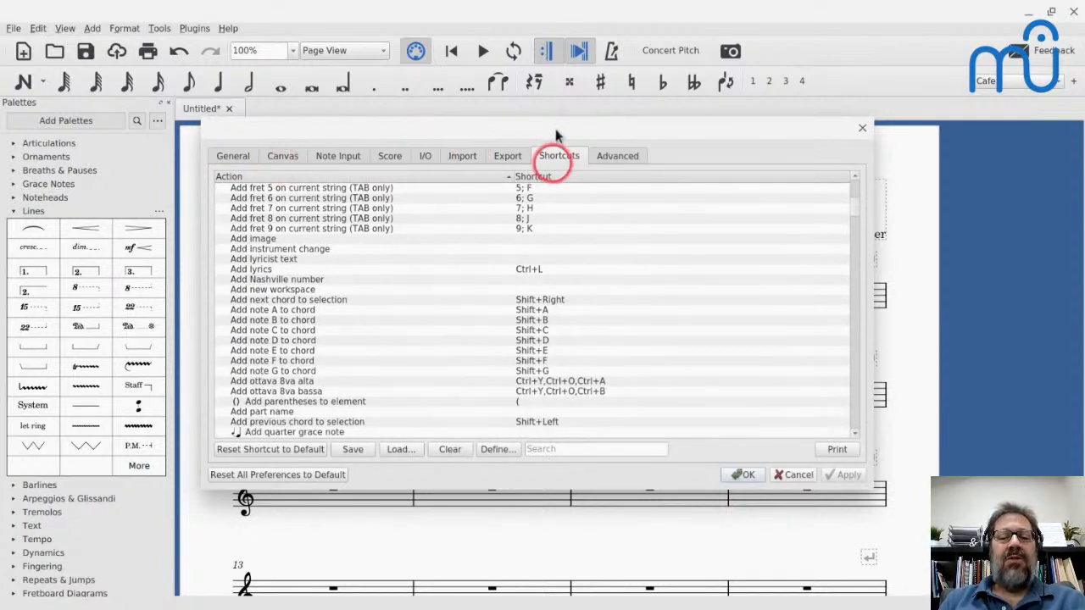
- Search the shortcuts list for "vie", clear that search, and search for "zoo" instead
{"action": "left_click", "coordinate": [557, 448]}
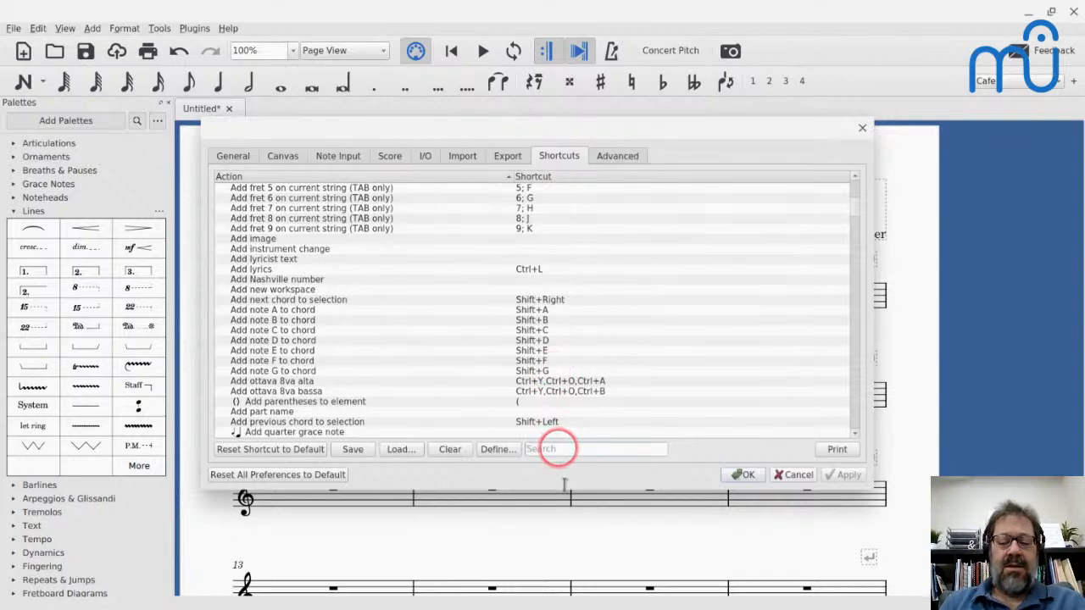
{"action": "type", "text": "vie"}
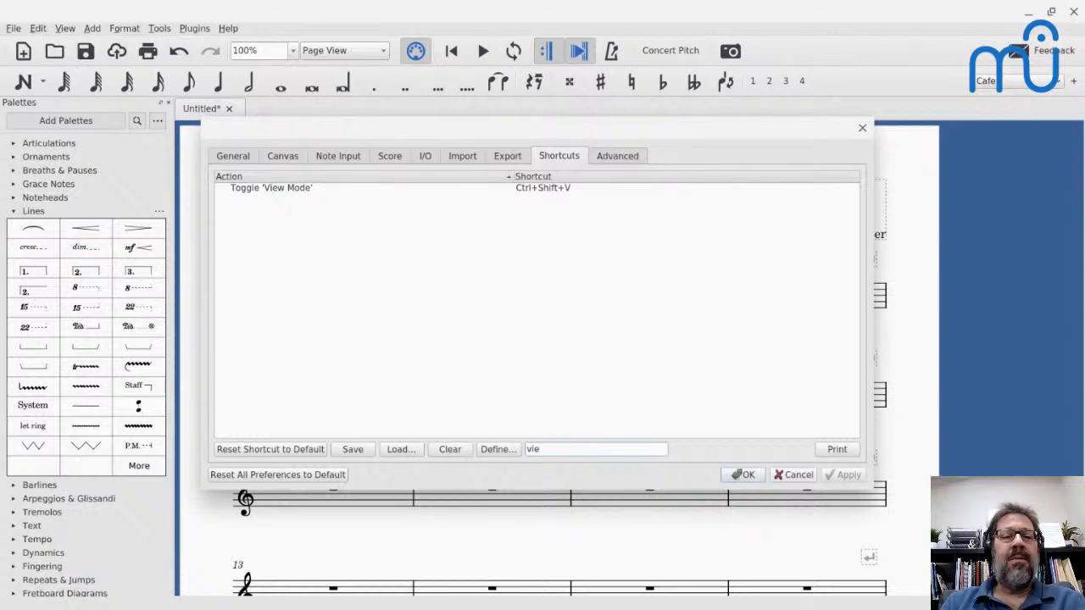
{"action": "key", "text": "BackSpace"}
{"action": "key", "text": "BackSpace"}
{"action": "key", "text": "BackSpace"}
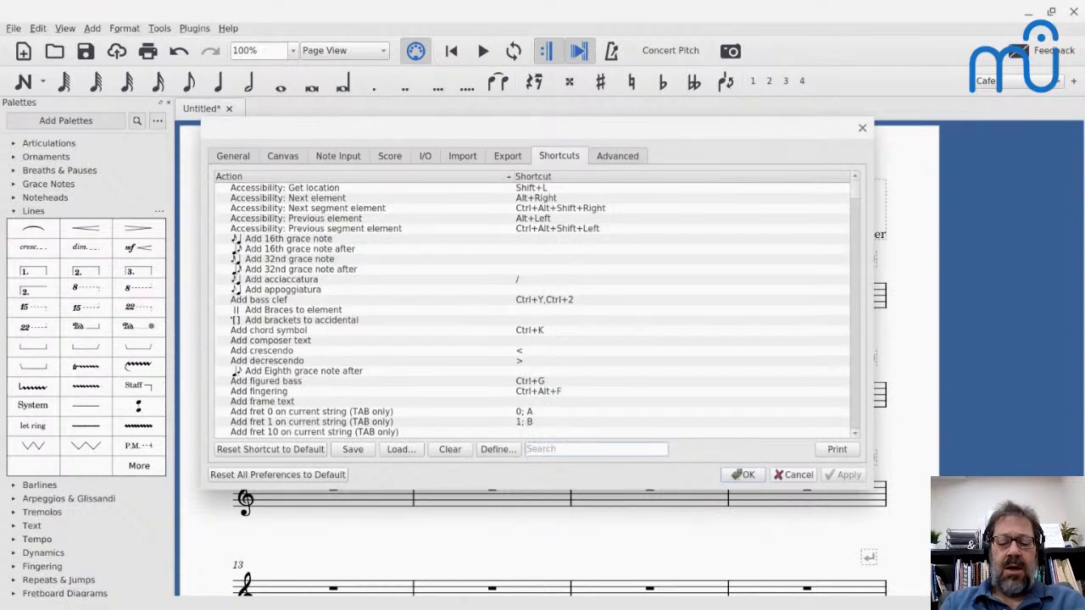
{"action": "type", "text": "zoom"}
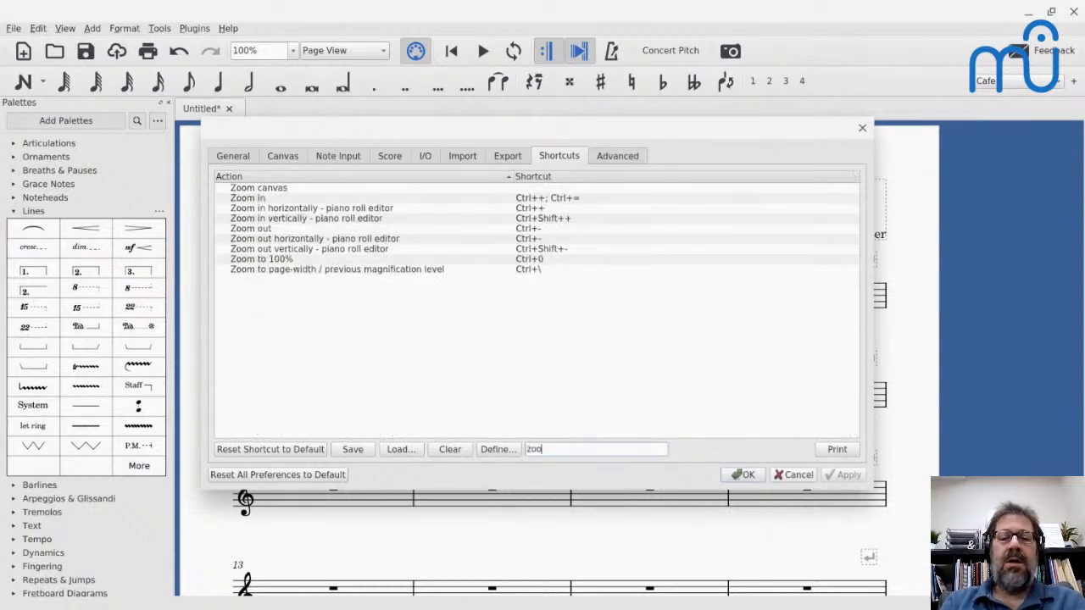
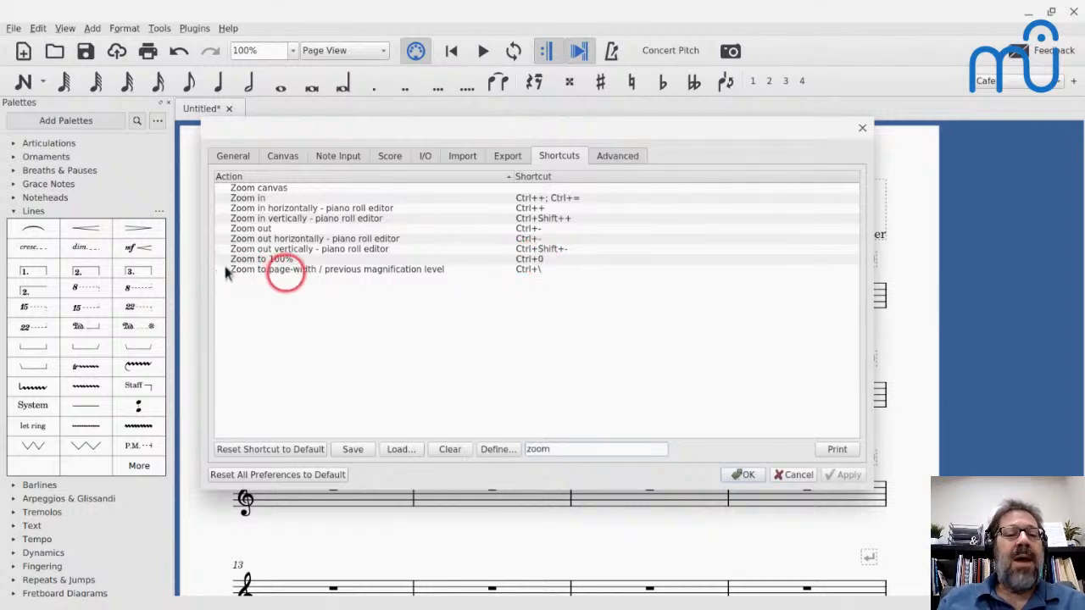
- Try to define Ctrl+\ as a new shortcut for the "Zoom to page-width / previous magnification level" action
{"action": "left_click", "coordinate": [529, 269]}
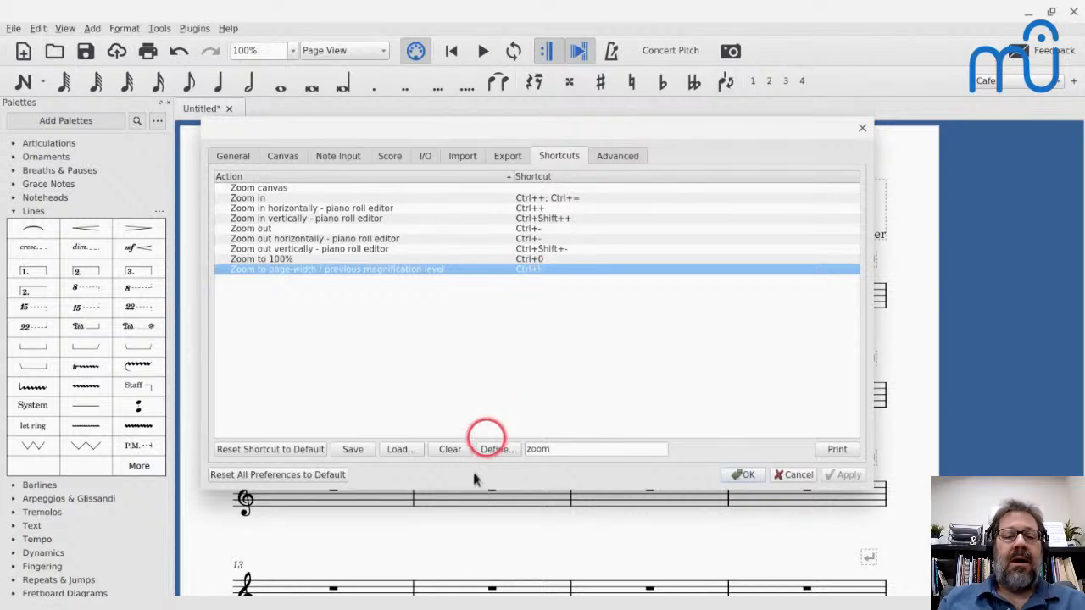
{"action": "left_click", "coordinate": [493, 449]}
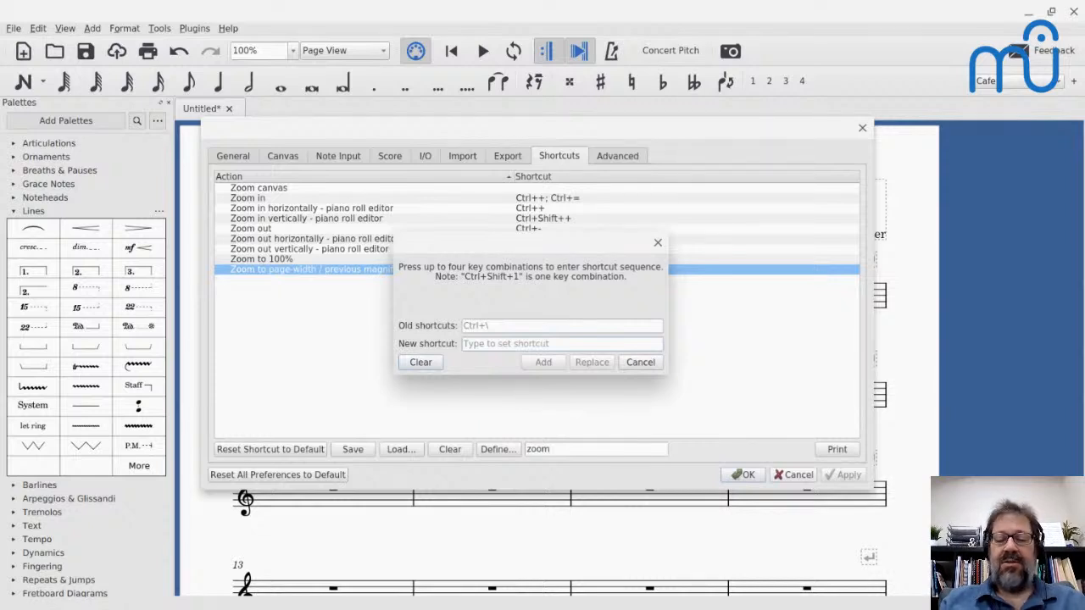
{"action": "key", "text": "shift+backslash"}
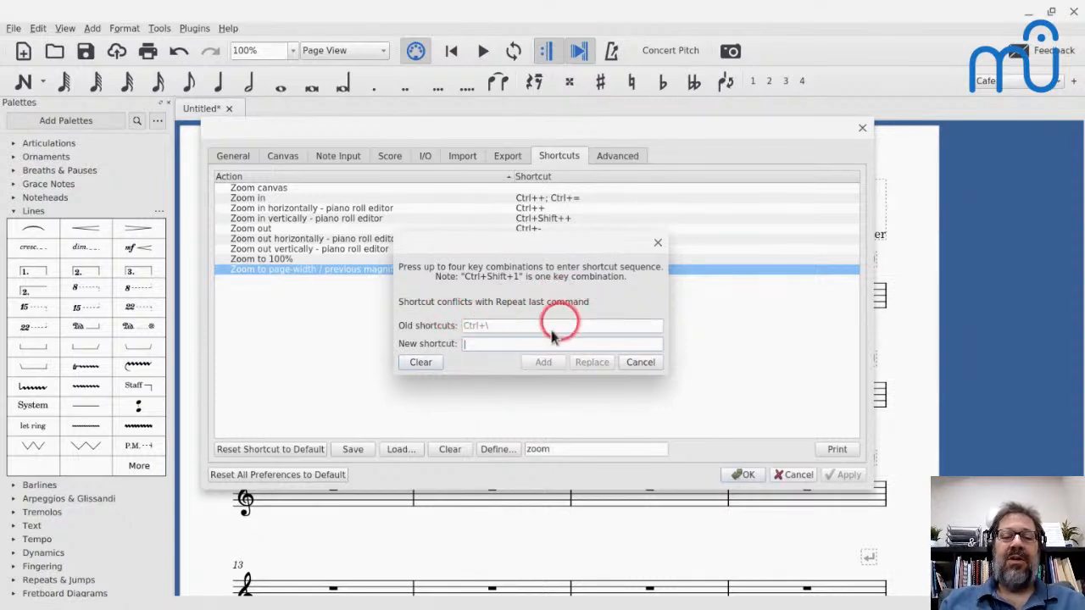
{"action": "left_click", "coordinate": [418, 362]}
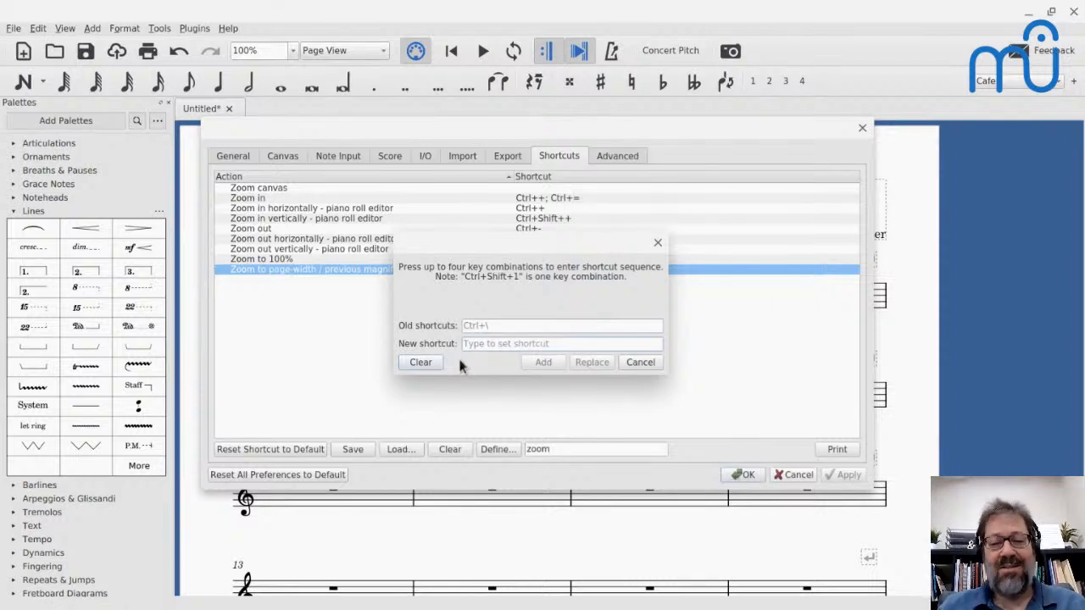
{"action": "key", "text": "ctrl+backslash"}
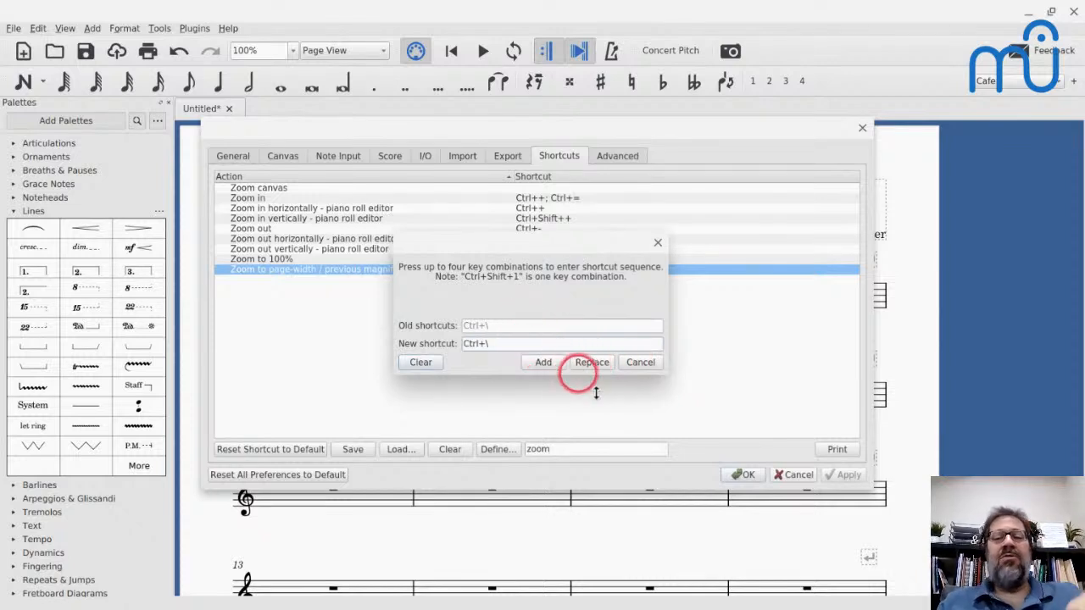
{"action": "left_click", "coordinate": [651, 365]}
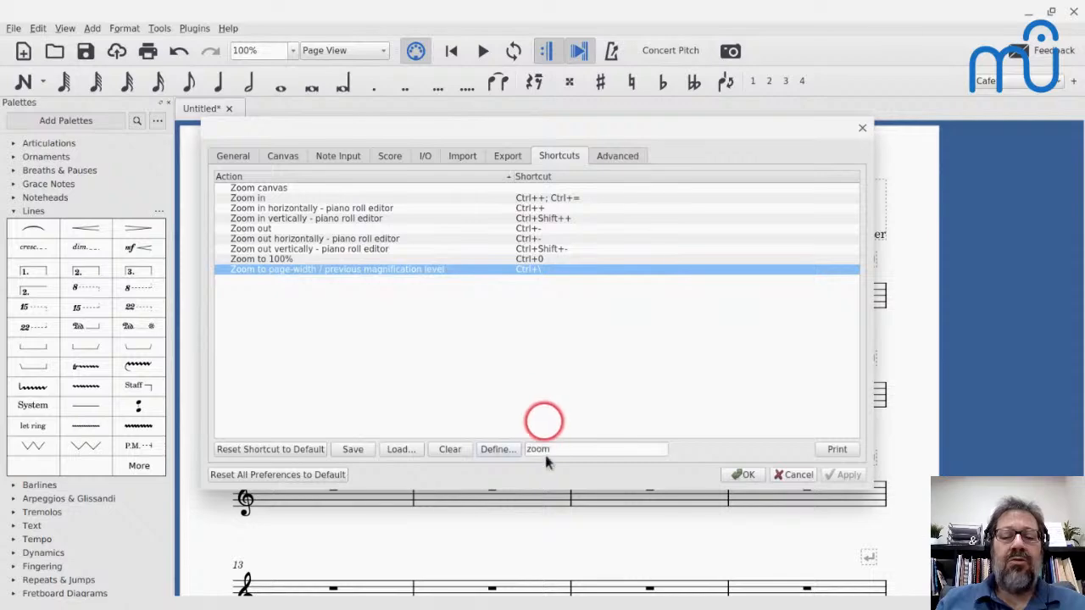
- Clear the shortcuts search and examine the full list of actions for commands that have no key combination assigned
{"action": "key", "text": "BackSpace"}
{"action": "key", "text": "BackSpace"}
{"action": "key", "text": "BackSpace"}
{"action": "key", "text": "BackSpace"}
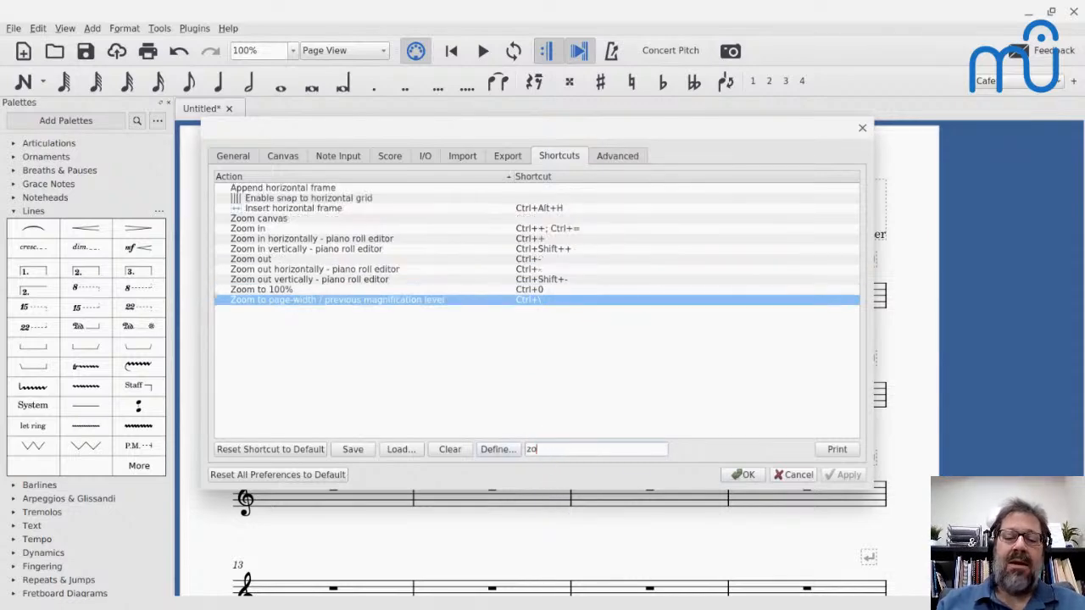
{"action": "scroll", "coordinate": [585, 314], "scroll_direction": "down", "scroll_amount": 4}
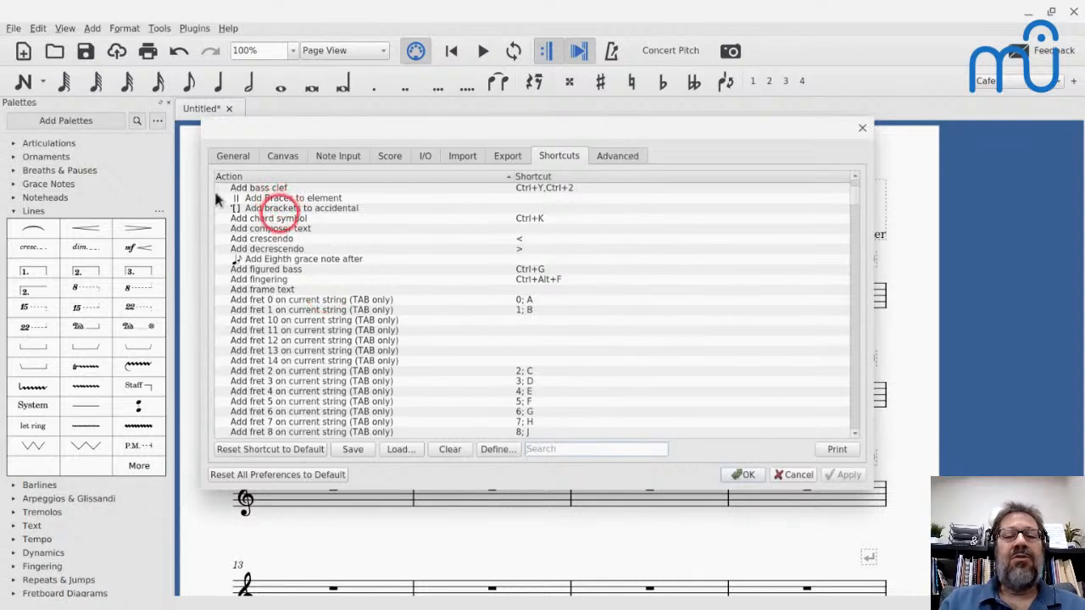
{"action": "scroll", "coordinate": [288, 254], "scroll_direction": "up", "scroll_amount": 1}
{"action": "scroll", "coordinate": [288, 254], "scroll_direction": "up", "scroll_amount": 4}
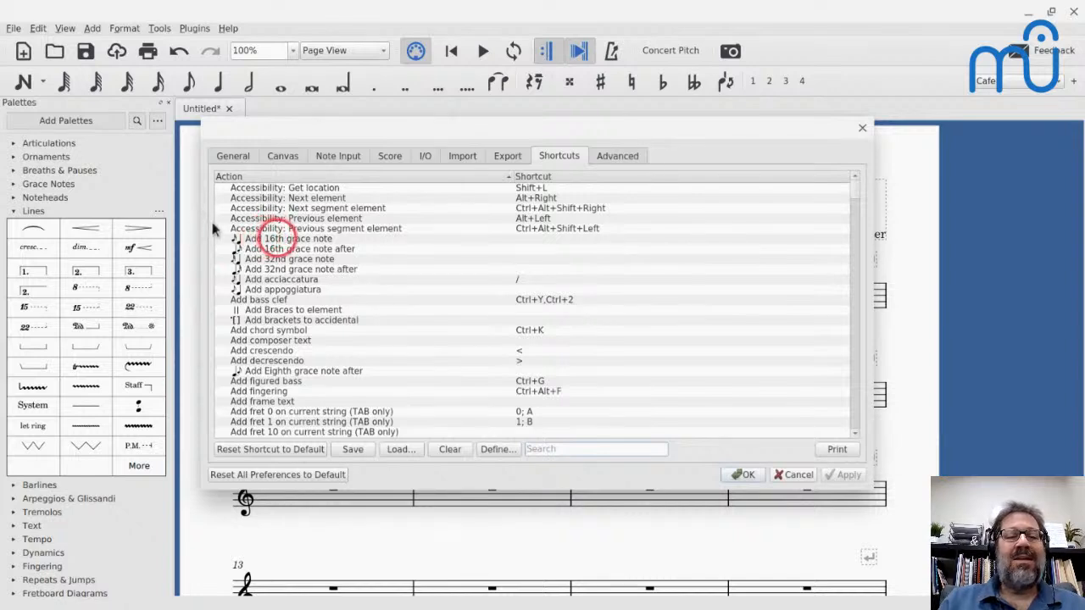
{"action": "scroll", "coordinate": [388, 228], "scroll_direction": "down", "scroll_amount": 1}
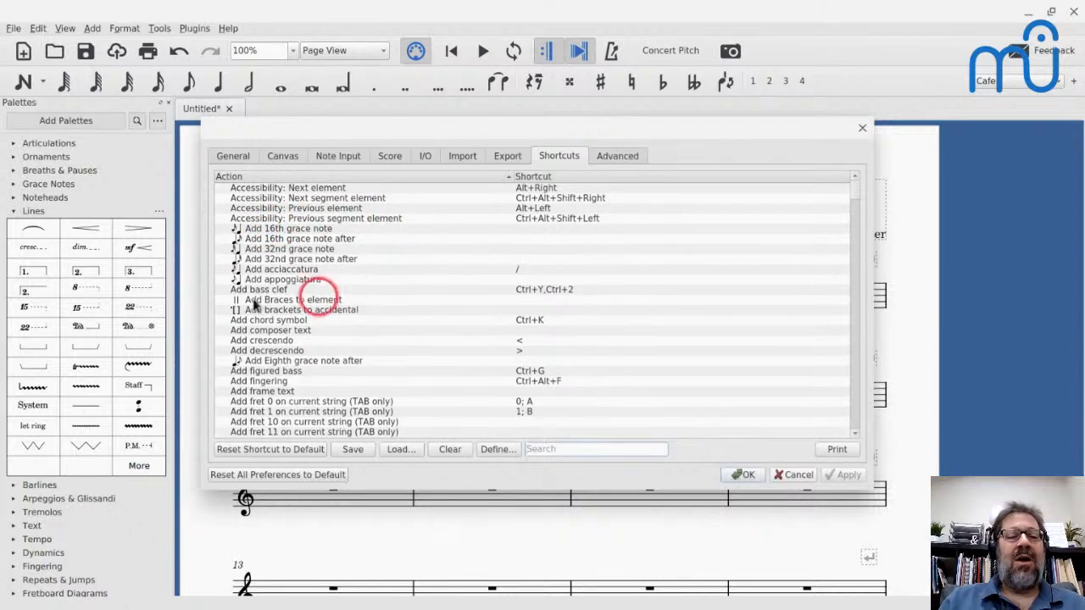
{"action": "scroll", "coordinate": [373, 305], "scroll_direction": "down", "scroll_amount": 2}
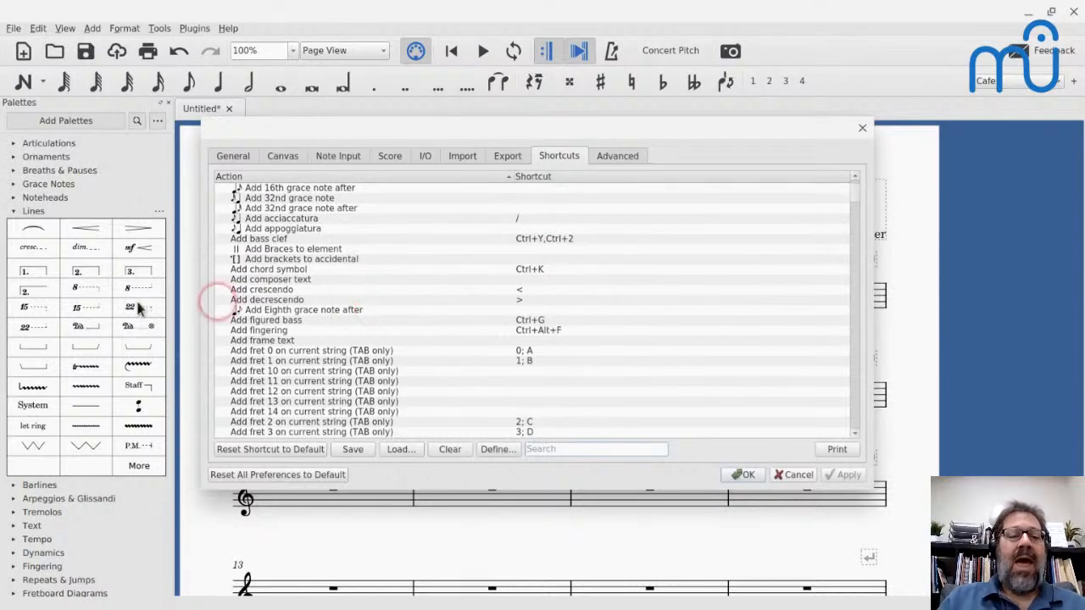
{"action": "scroll", "coordinate": [254, 282], "scroll_direction": "down", "scroll_amount": 20}
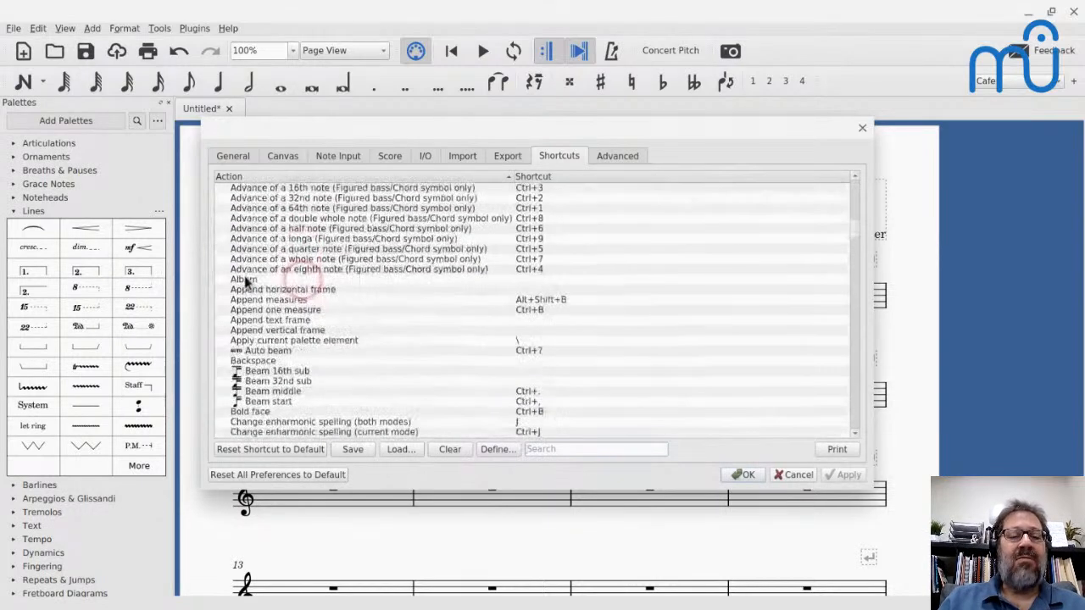
{"action": "scroll", "coordinate": [296, 289], "scroll_direction": "down", "scroll_amount": 6}
{"action": "scroll", "coordinate": [296, 289], "scroll_direction": "up", "scroll_amount": 8}
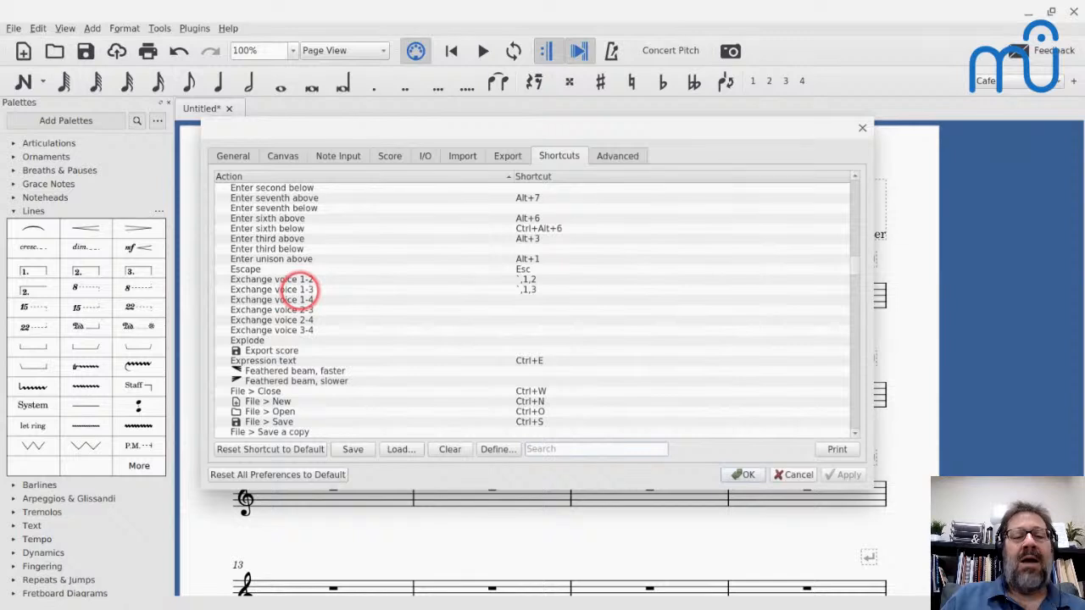
{"action": "scroll", "coordinate": [292, 284], "scroll_direction": "down", "scroll_amount": 1}
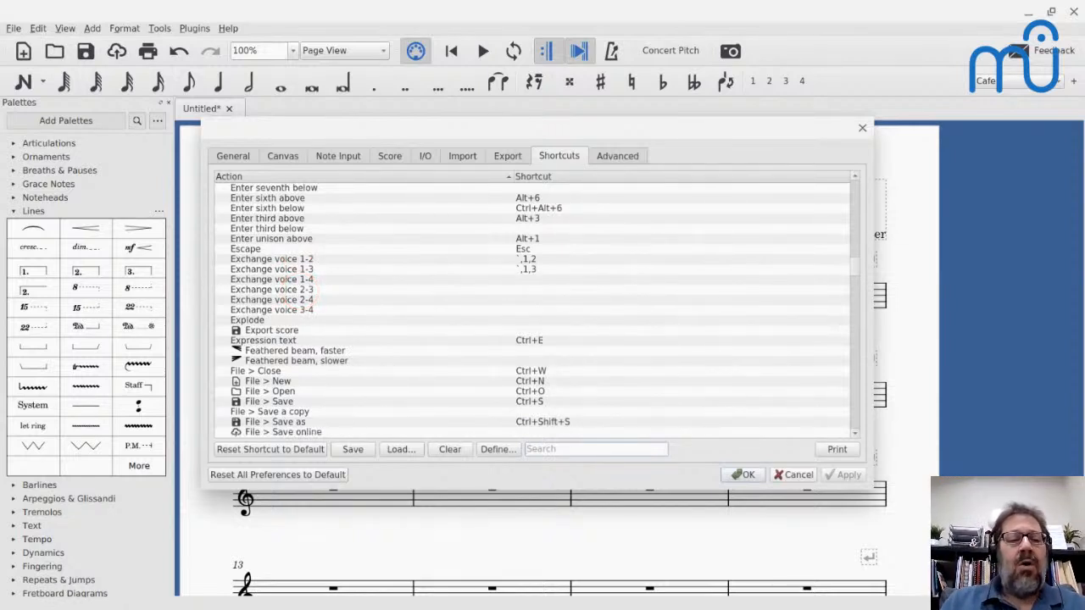
- Check the shortcut used by Implode, assign Ctrl+: to the Explode action, and save the preferences
{"action": "left_click", "coordinate": [242, 319]}
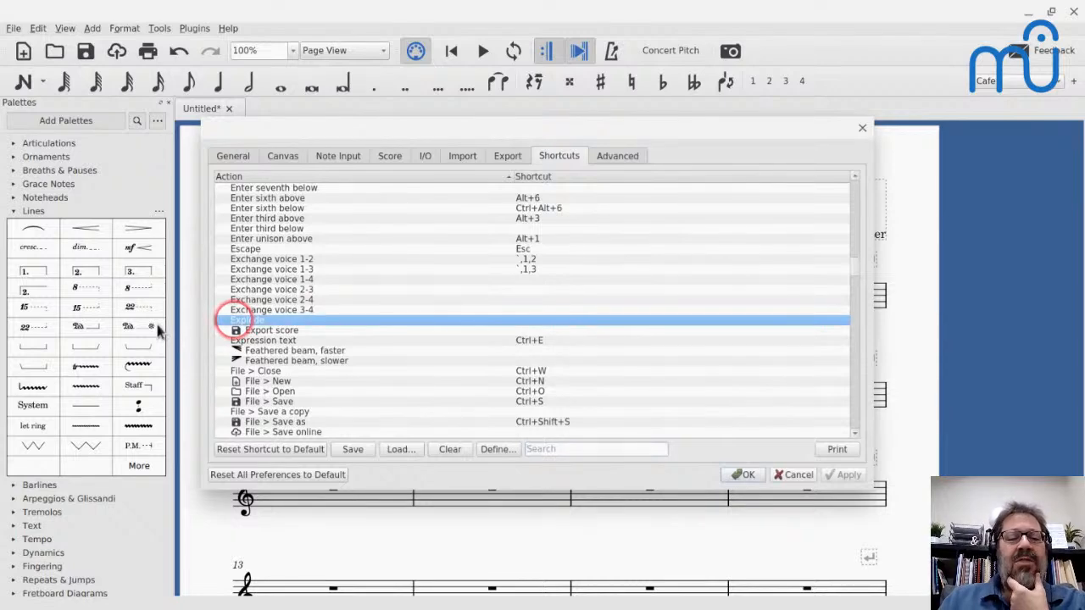
{"action": "scroll", "coordinate": [241, 319], "scroll_direction": "down", "scroll_amount": 6}
{"action": "scroll", "coordinate": [534, 310], "scroll_direction": "down", "scroll_amount": 12}
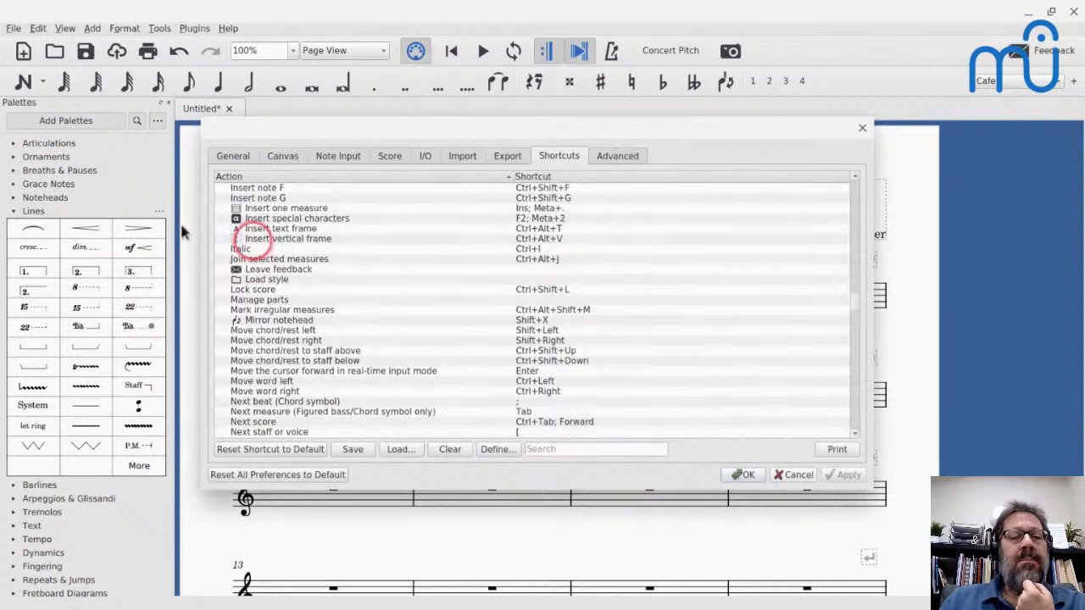
{"action": "scroll", "coordinate": [181, 229], "scroll_direction": "up", "scroll_amount": 7}
{"action": "scroll", "coordinate": [181, 224], "scroll_direction": "up", "scroll_amount": 1}
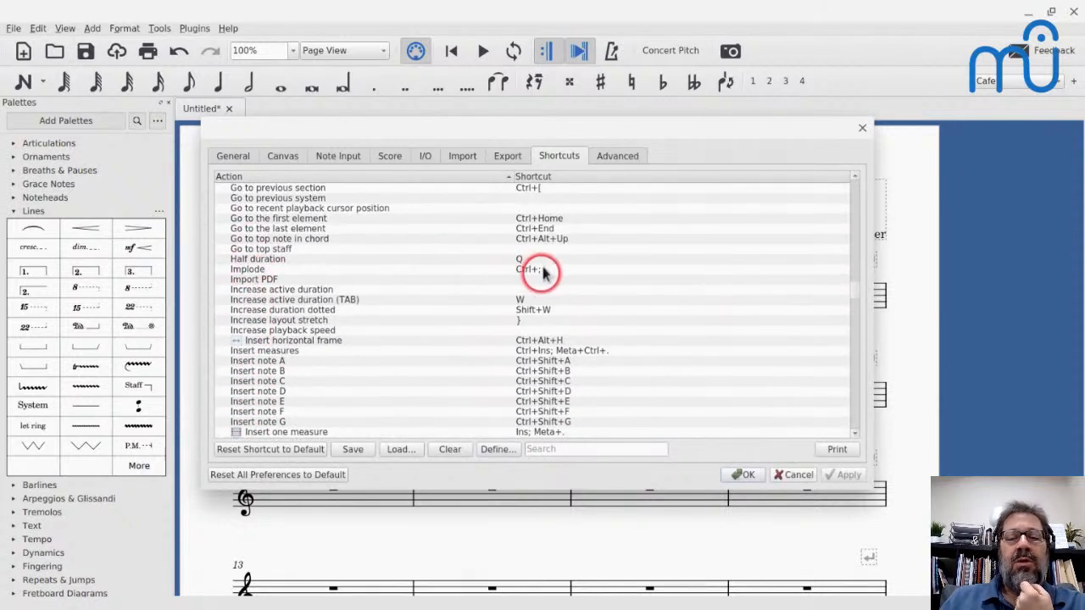
{"action": "scroll", "coordinate": [544, 273], "scroll_direction": "up", "scroll_amount": 16}
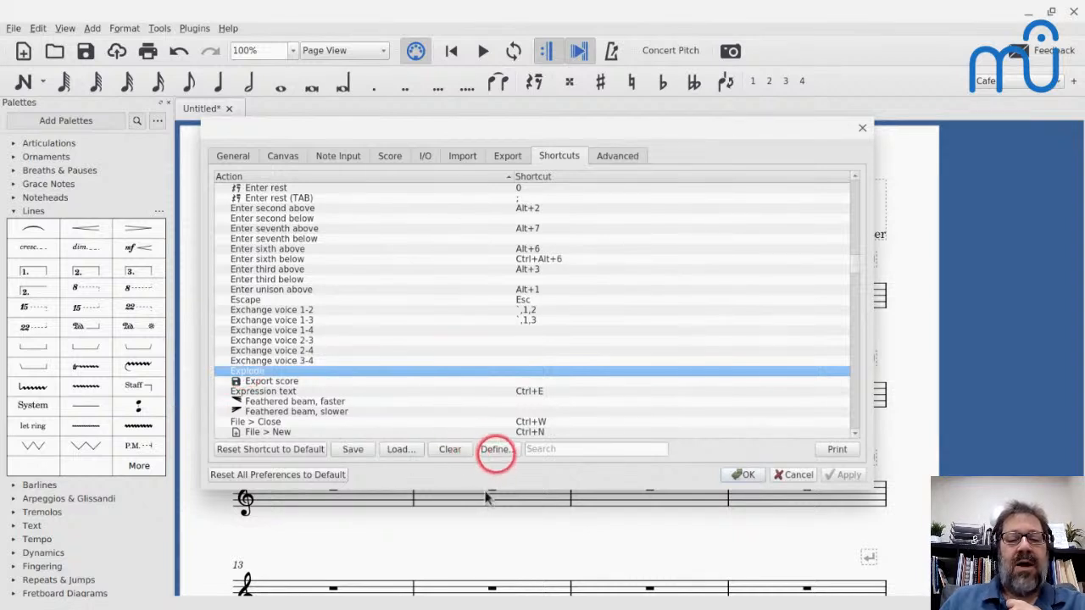
{"action": "left_click", "coordinate": [495, 449]}
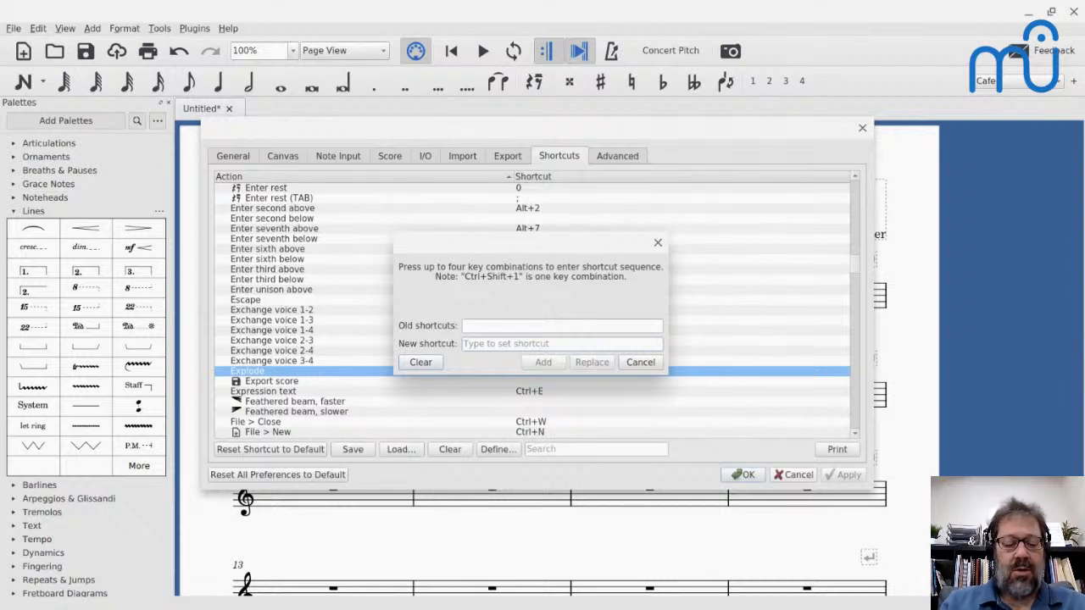
{"action": "key", "text": "ctrl+semicolon"}
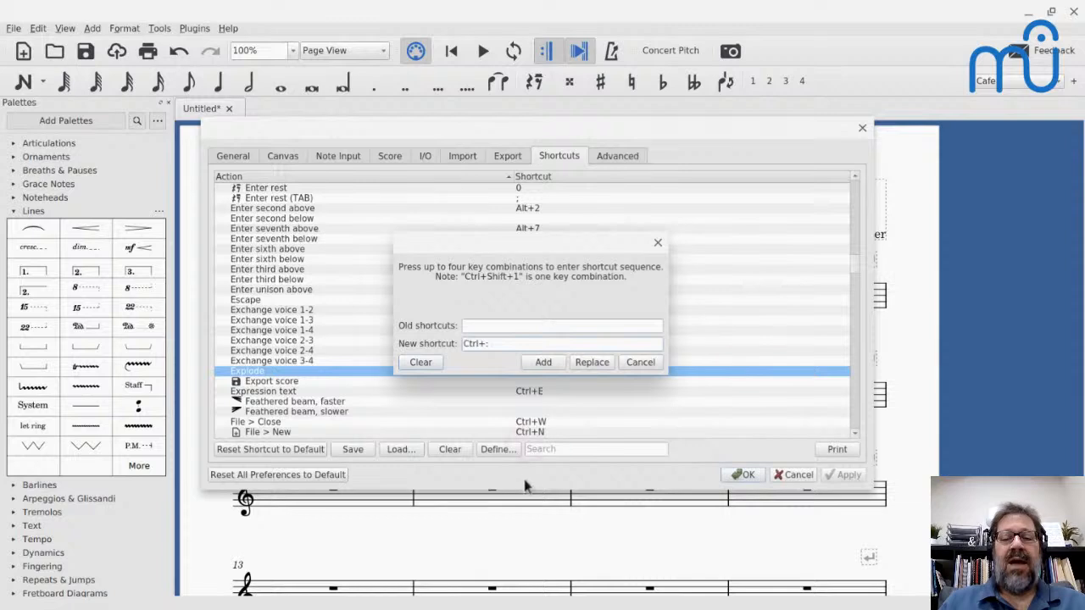
{"action": "left_click", "coordinate": [541, 369]}
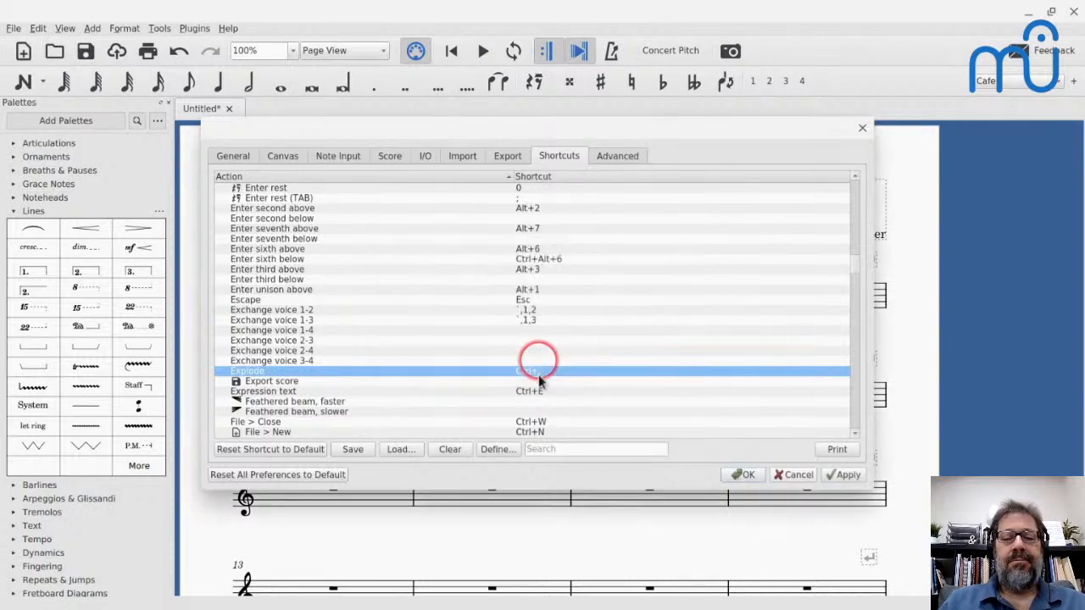
{"action": "left_click", "coordinate": [743, 474]}
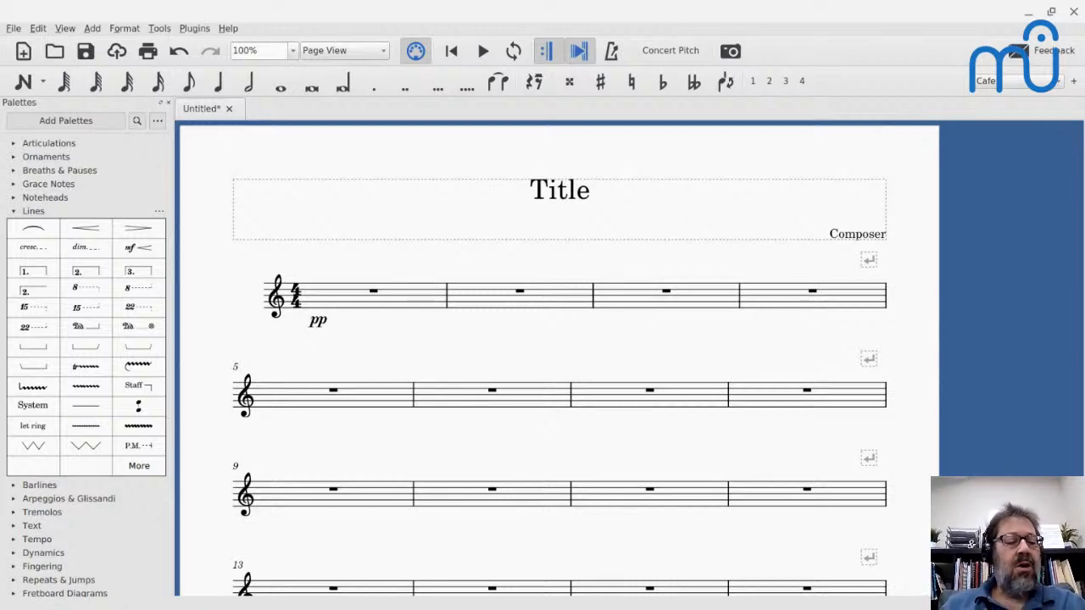
- Enter five quarter-note C5s from the start of measure 2 into measure 3, and select the note on beat 4 of measure 2
{"action": "left_click", "coordinate": [472, 291]}
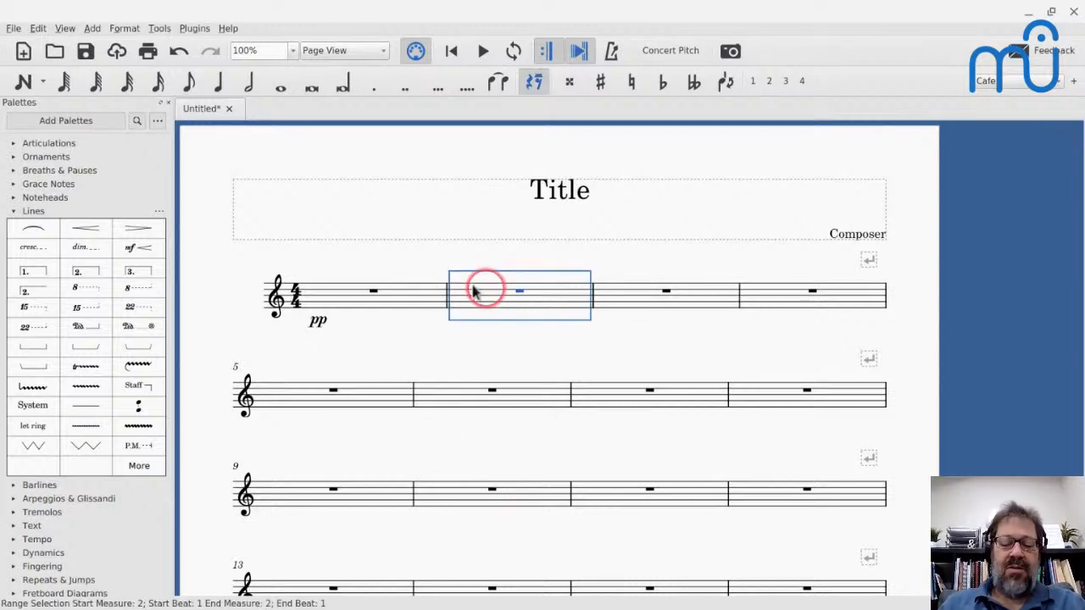
{"action": "key", "text": "n"}
{"action": "key", "text": "c"}
{"action": "key", "text": "c"}
{"action": "key", "text": "c"}
{"action": "key", "text": "c"}
{"action": "key", "text": "c"}
{"action": "key", "text": "Escape"}
{"action": "left_click", "coordinate": [563, 291]}
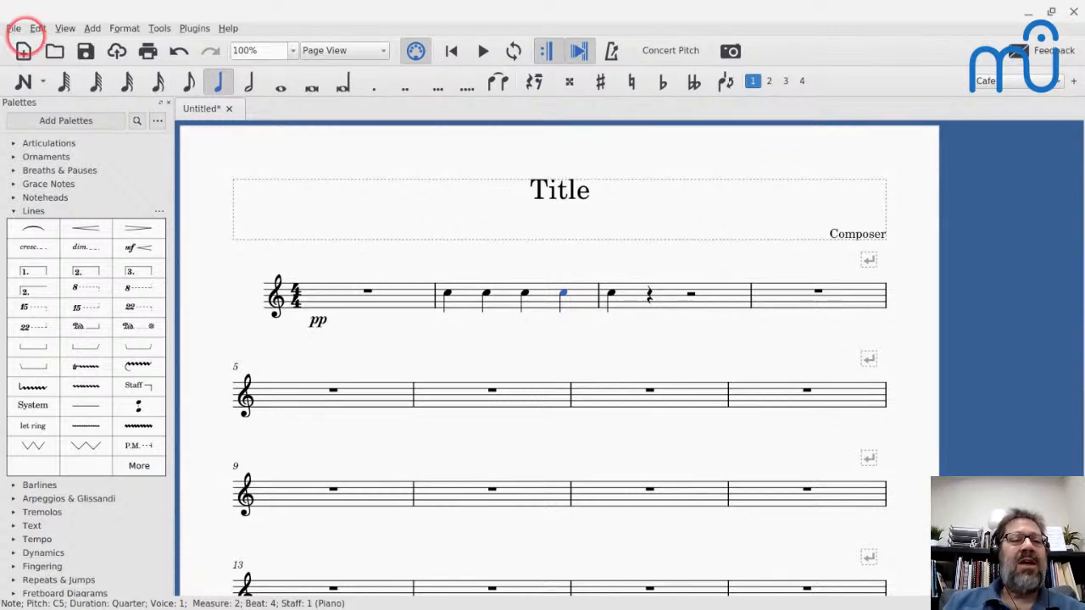
- Open the Score preferences to view the default instrument, score order and style files
{"action": "left_click", "coordinate": [39, 28]}
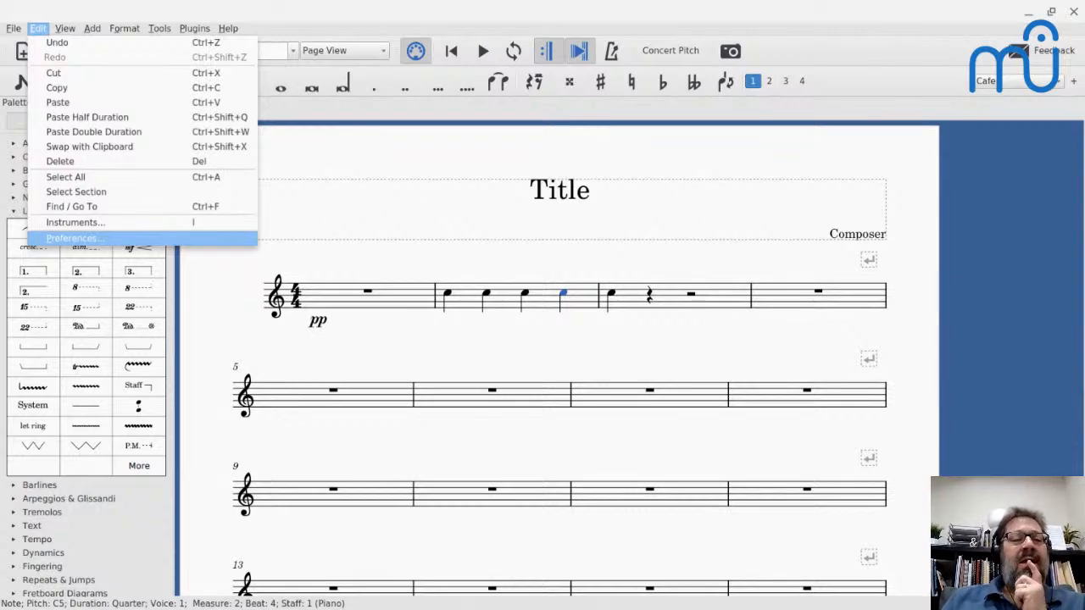
{"action": "left_click", "coordinate": [72, 238]}
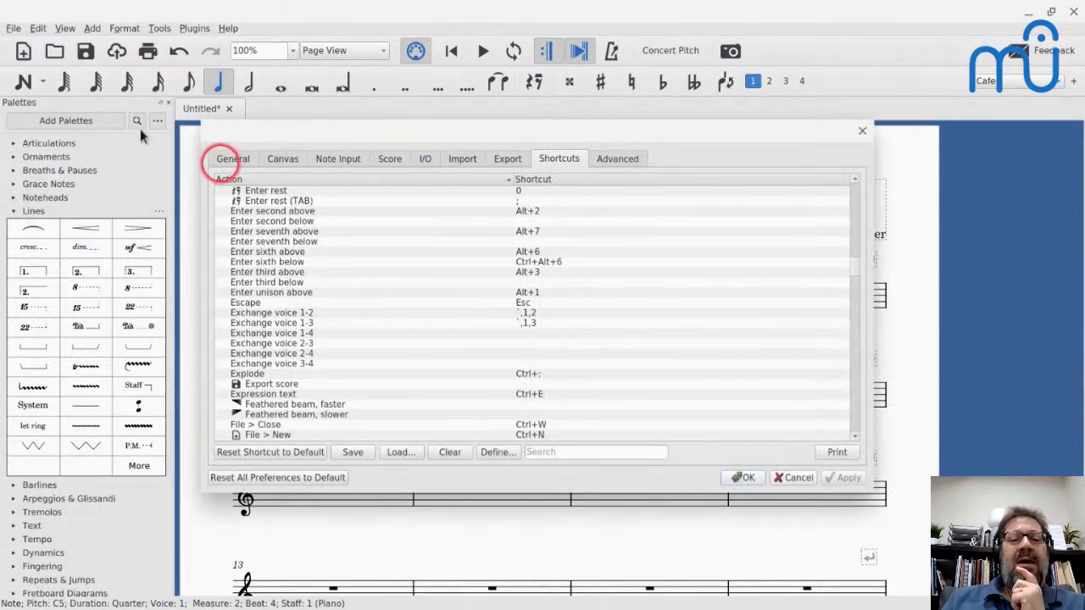
{"action": "left_click", "coordinate": [387, 160]}
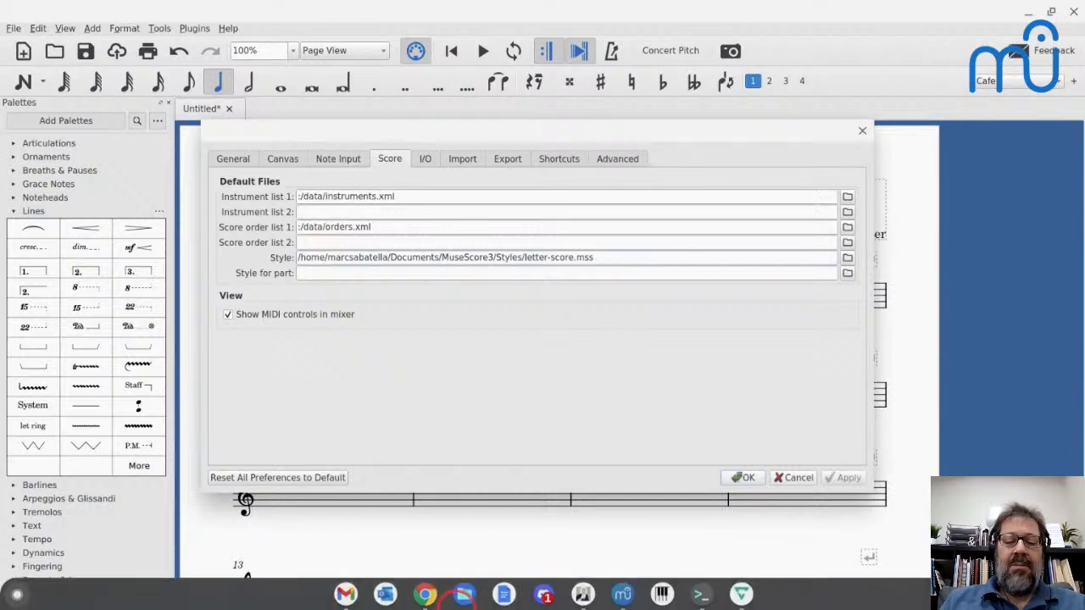
- Switch to the Files app and open the Styles folder inside the MuseScore3 folder
{"action": "left_click", "coordinate": [463, 594]}
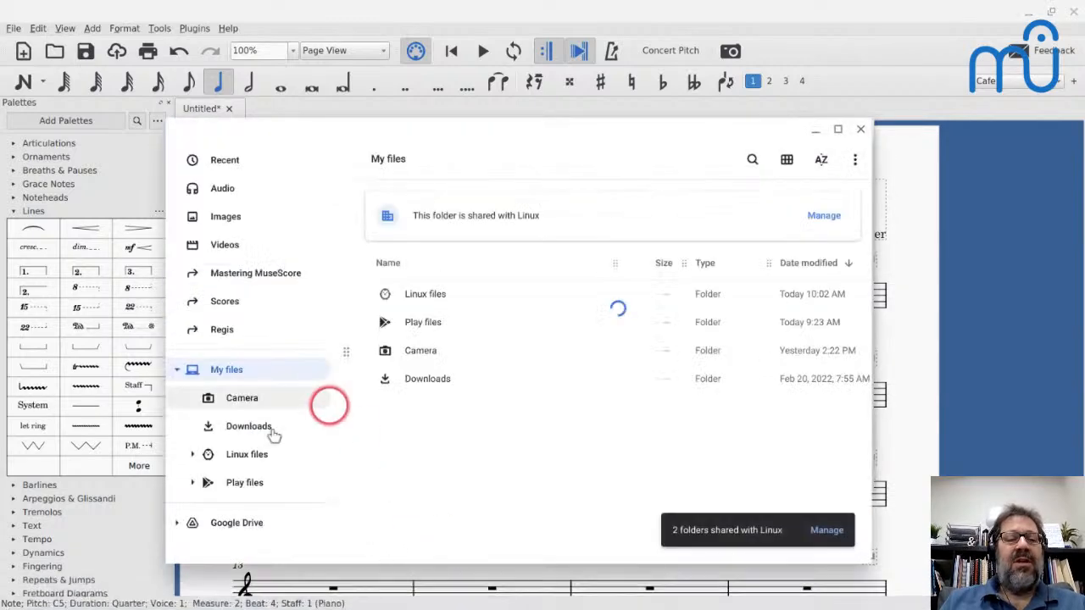
{"action": "left_click", "coordinate": [223, 301]}
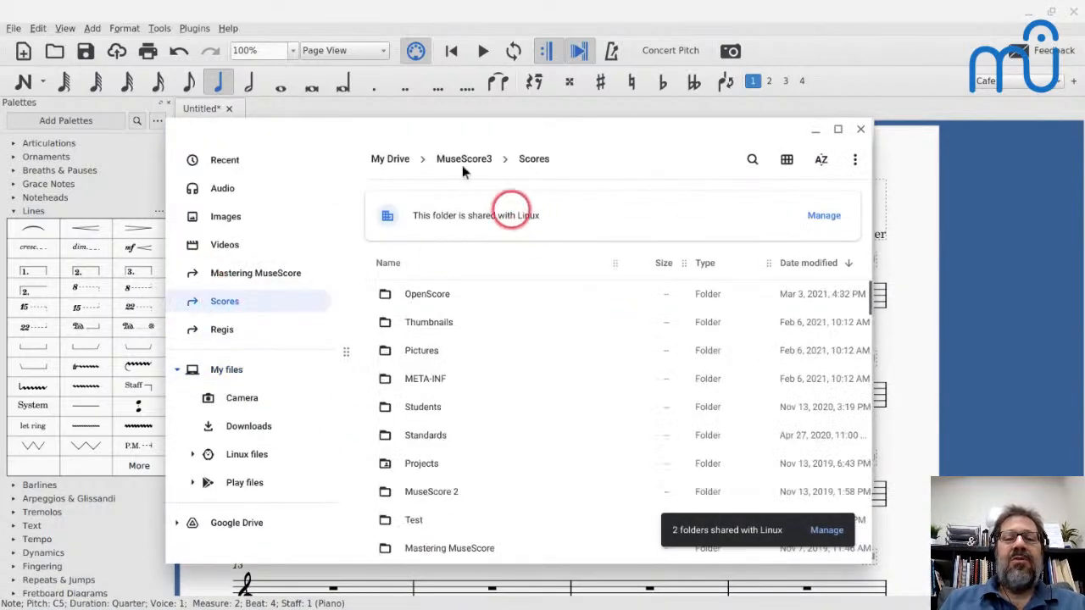
{"action": "left_click", "coordinate": [458, 159]}
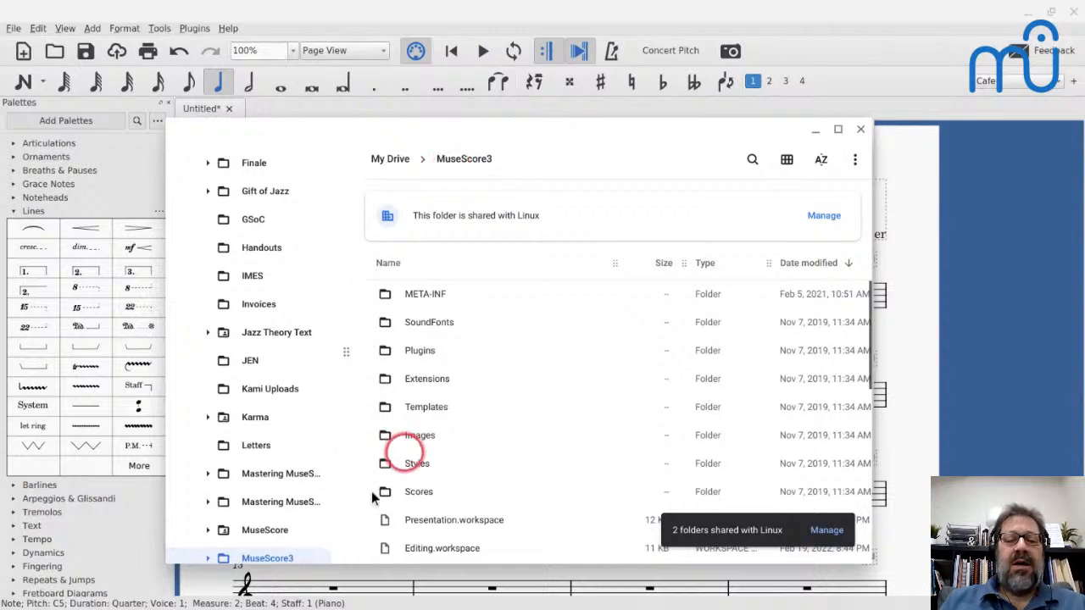
{"action": "left_click", "coordinate": [412, 462]}
{"action": "double_click", "coordinate": [409, 463]}
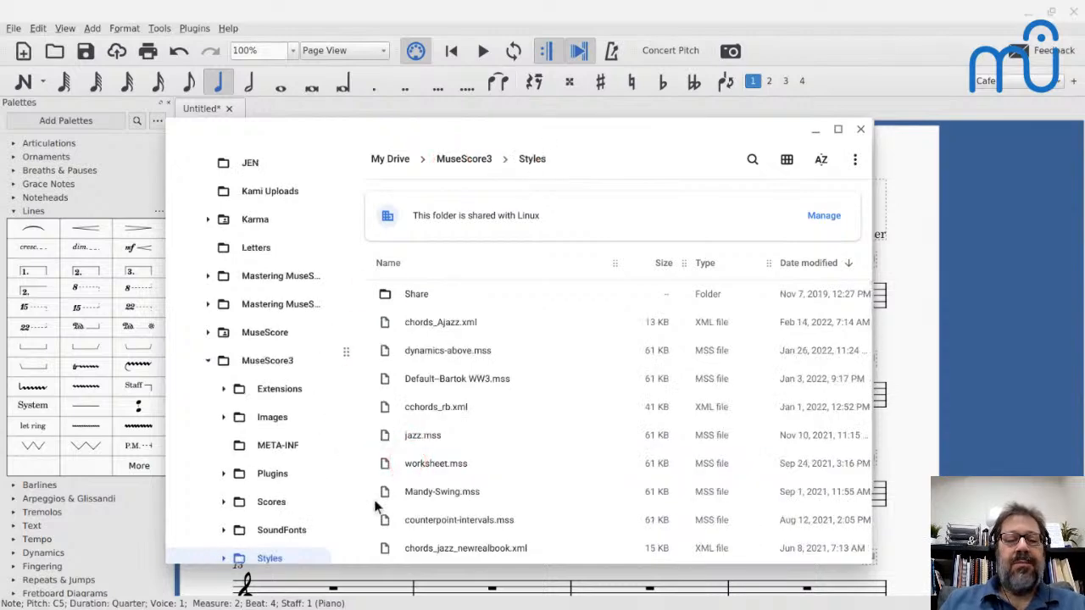
- Open letter-score.mss from the Styles folder, examine its page size and margin settings, and close it
{"action": "scroll", "coordinate": [413, 443], "scroll_direction": "down", "scroll_amount": 1}
{"action": "scroll", "coordinate": [383, 485], "scroll_direction": "down", "scroll_amount": 12}
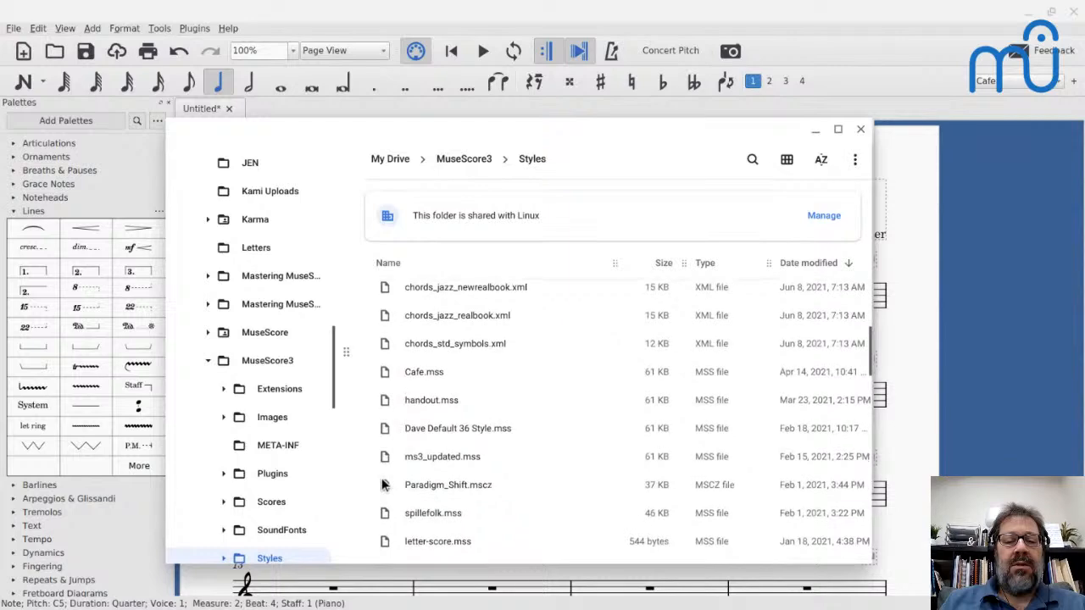
{"action": "scroll", "coordinate": [416, 336], "scroll_direction": "down", "scroll_amount": 1}
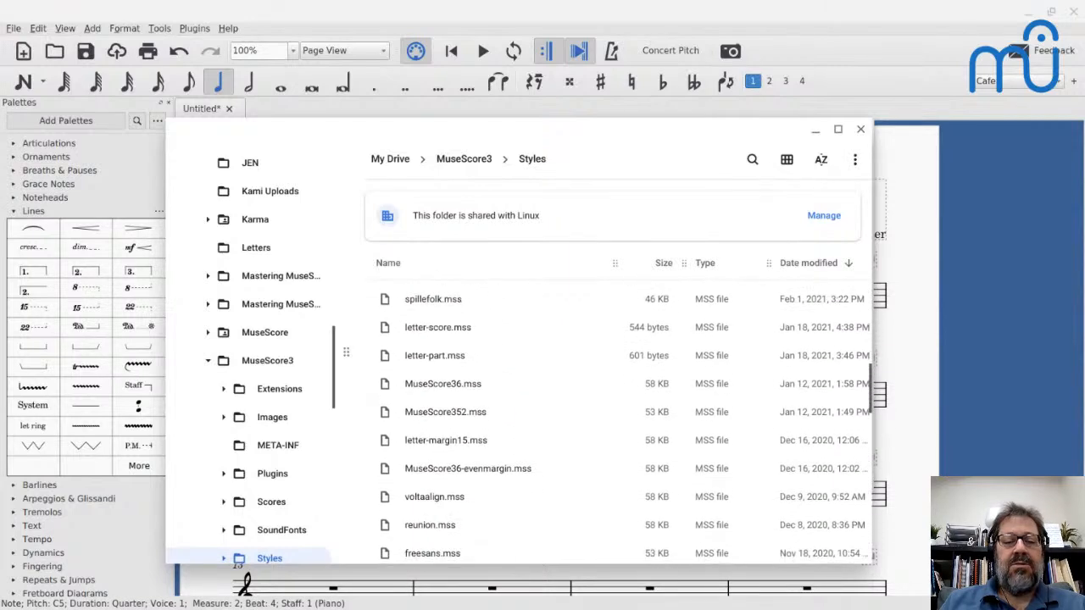
{"action": "double_click", "coordinate": [416, 334]}
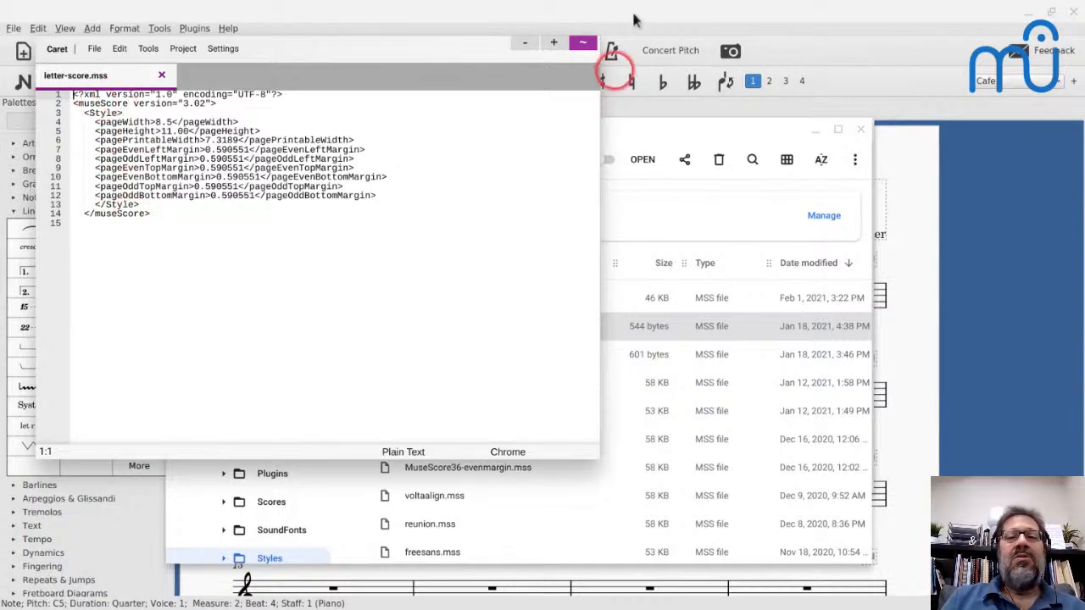
{"action": "left_click", "coordinate": [583, 42]}
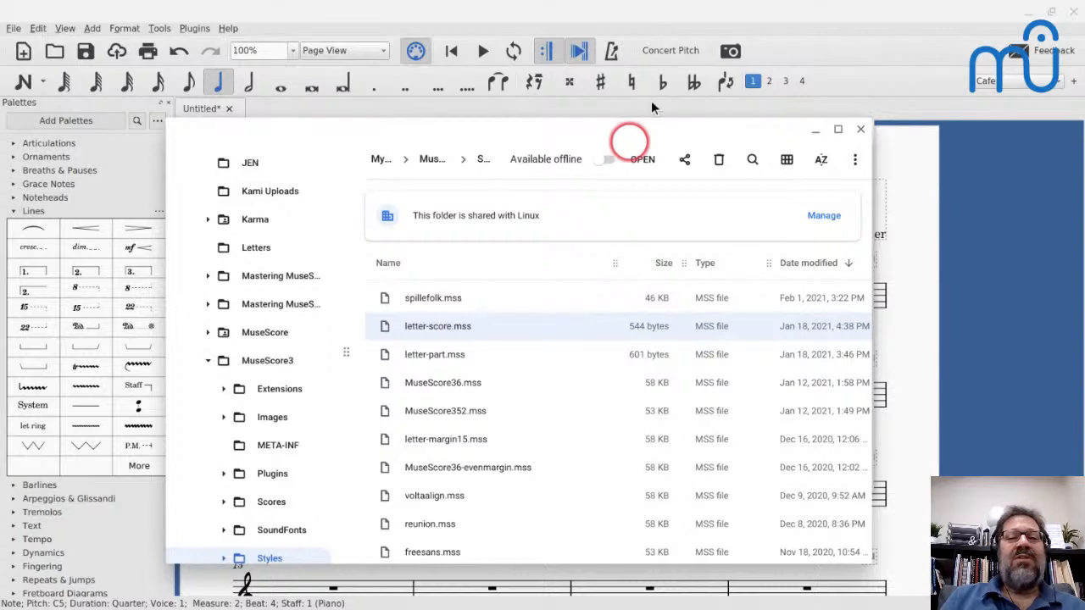
- Close the file browser, leave the preferences without changes, and create a new score with blank title details
{"action": "left_click", "coordinate": [860, 128]}
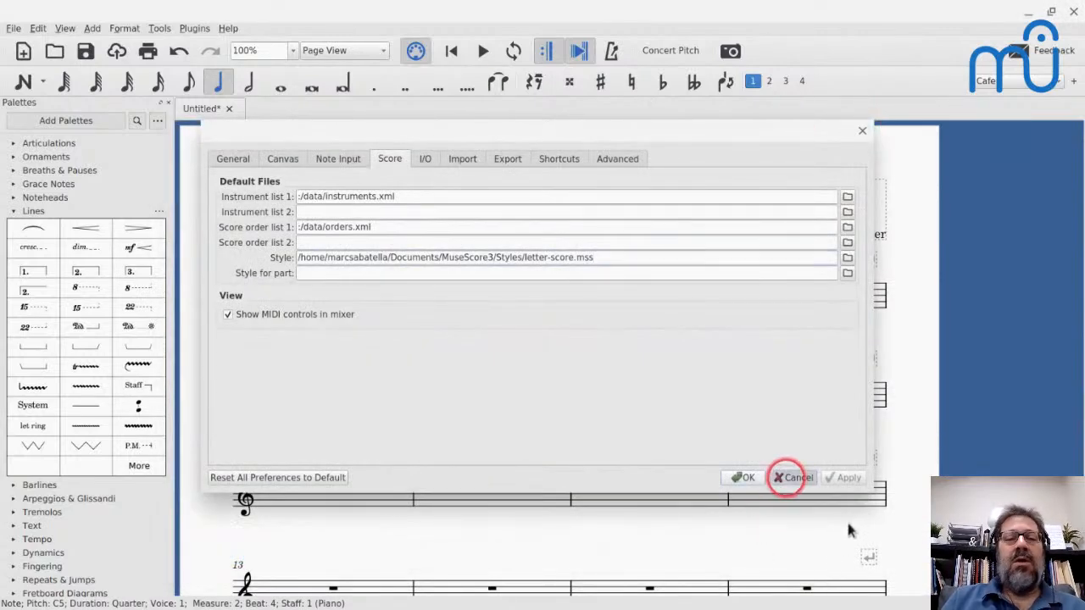
{"action": "left_click", "coordinate": [793, 477]}
{"action": "key", "text": "ctrl+n"}
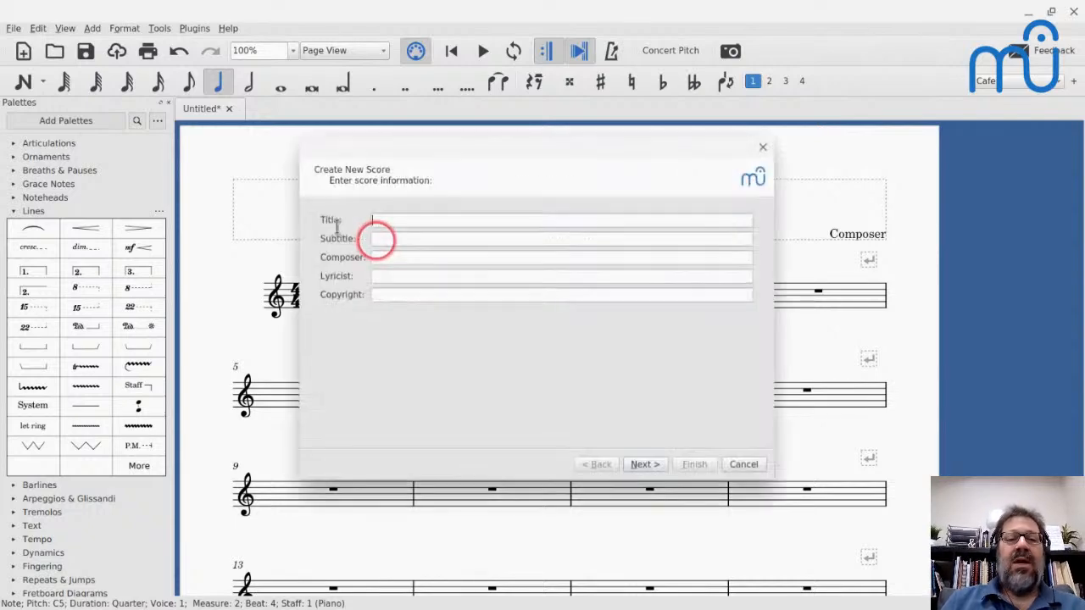
{"action": "key", "text": "Return"}
{"action": "key", "text": "Down"}
{"action": "key", "text": "Return"}
{"action": "key", "text": "Return"}
{"action": "key", "text": "Return"}
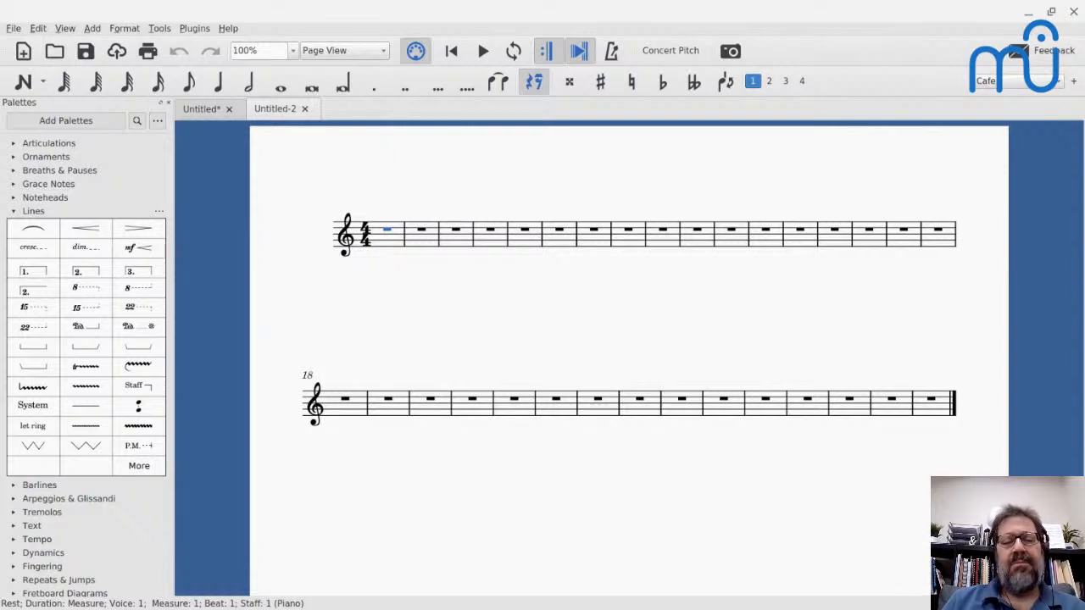
{"action": "left_click_drag", "start_coordinate": [314, 170], "coordinate": [216, 176]}
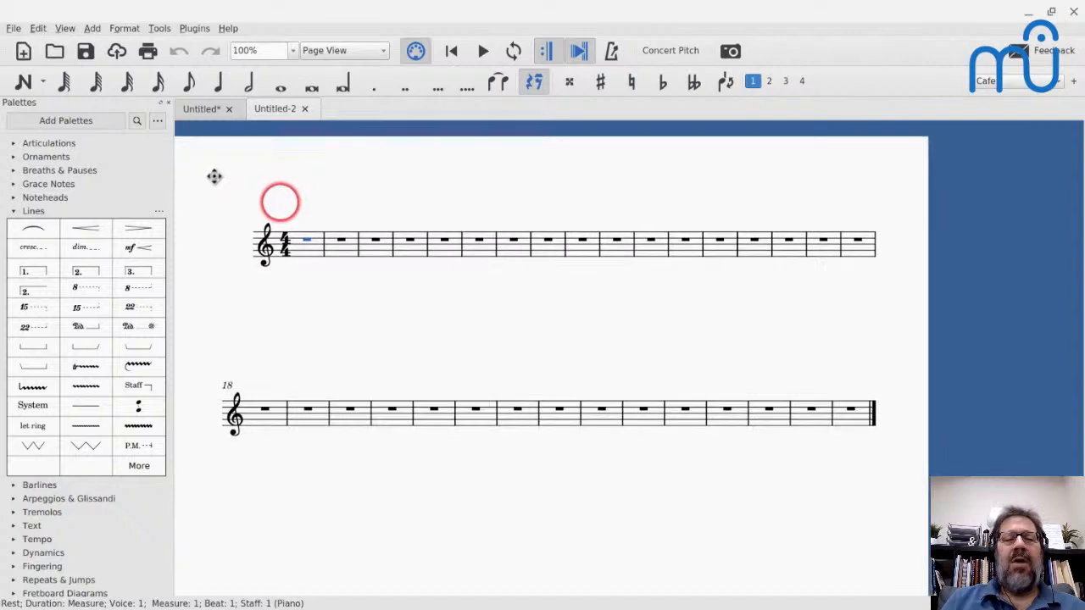
- Open the new score's page settings and look through the list of preset page sizes
{"action": "left_click", "coordinate": [159, 81]}
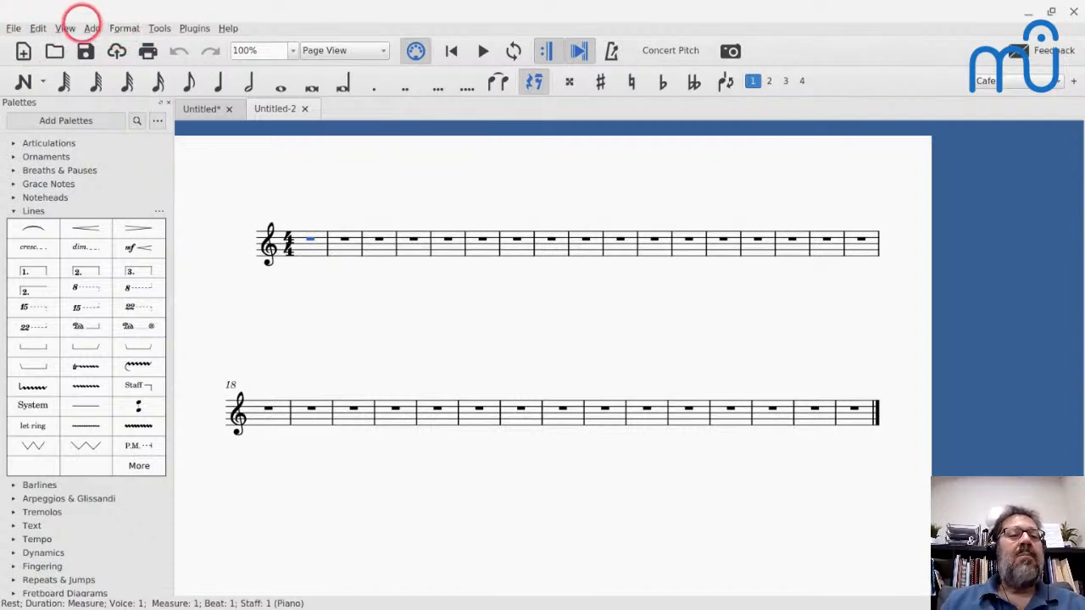
{"action": "left_click", "coordinate": [121, 28]}
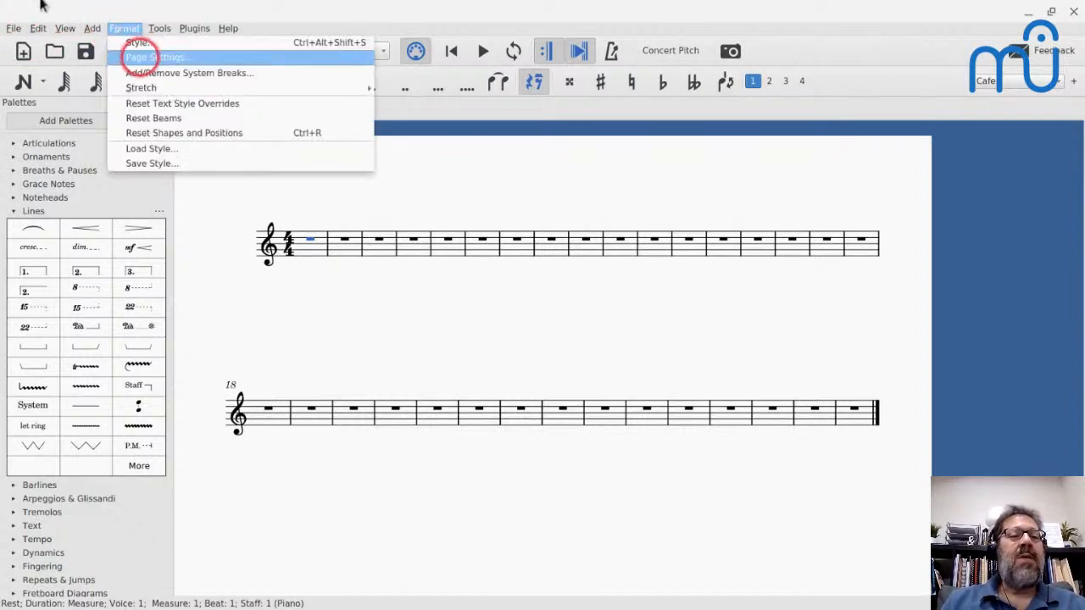
{"action": "left_click", "coordinate": [153, 56]}
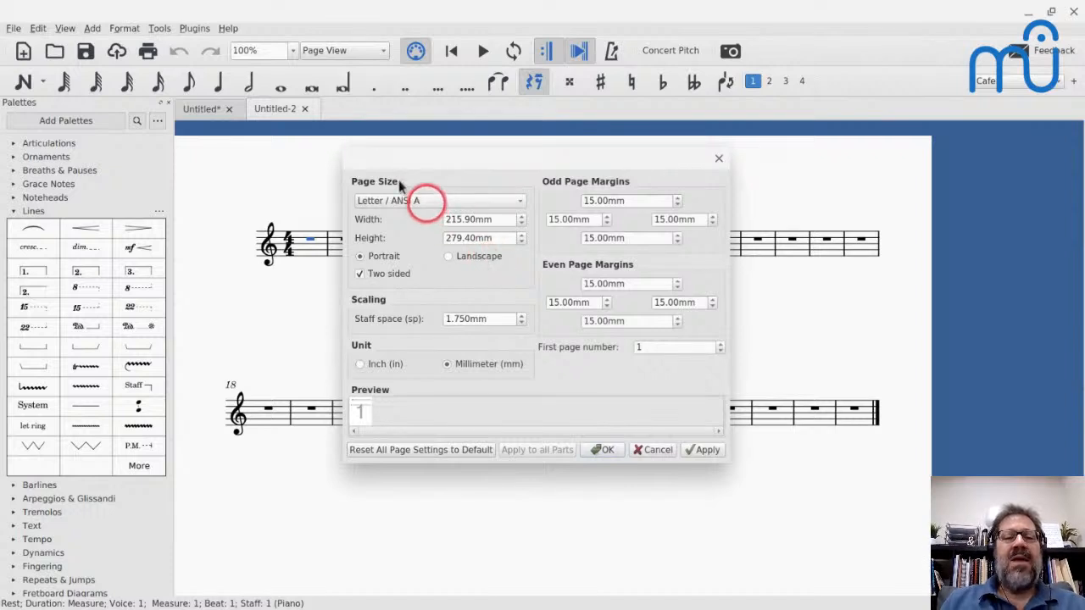
{"action": "left_click", "coordinate": [427, 201]}
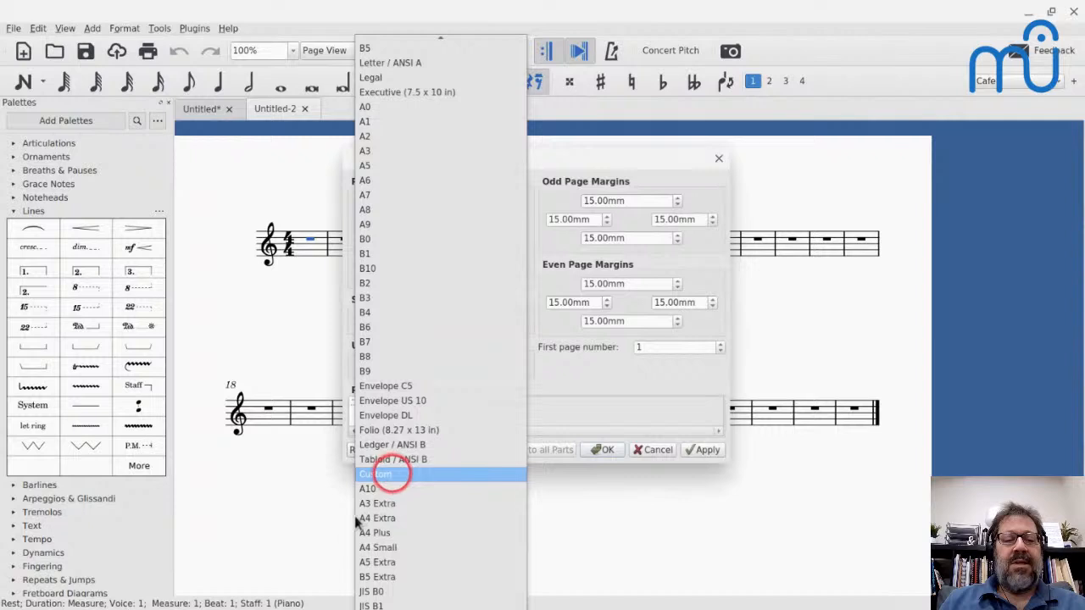
{"action": "scroll", "coordinate": [374, 305], "scroll_direction": "down", "scroll_amount": 20}
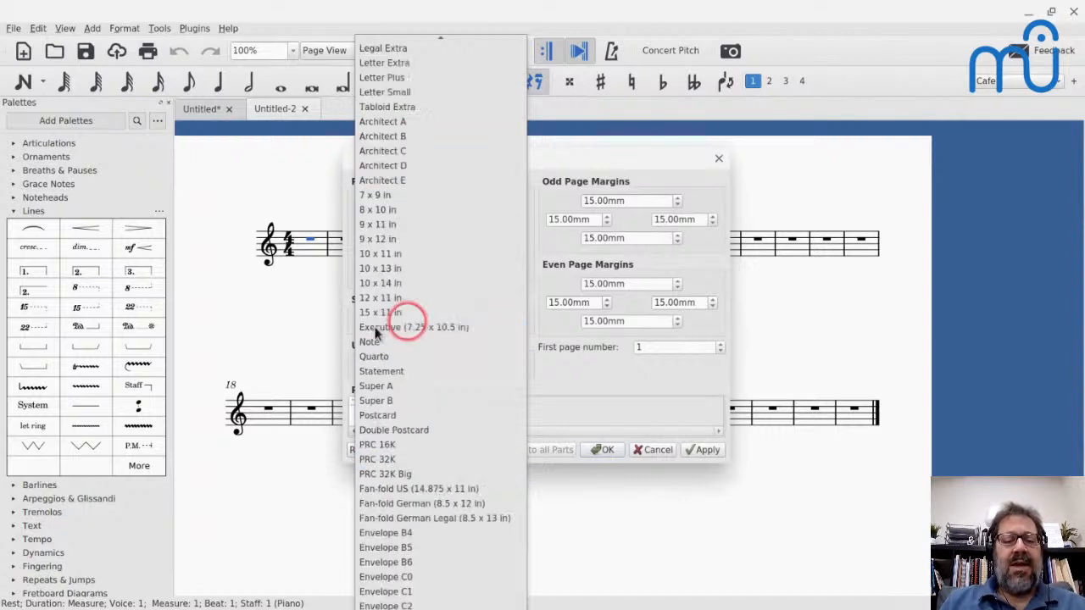
{"action": "scroll", "coordinate": [376, 332], "scroll_direction": "up", "scroll_amount": 3}
{"action": "scroll", "coordinate": [375, 331], "scroll_direction": "down", "scroll_amount": 3}
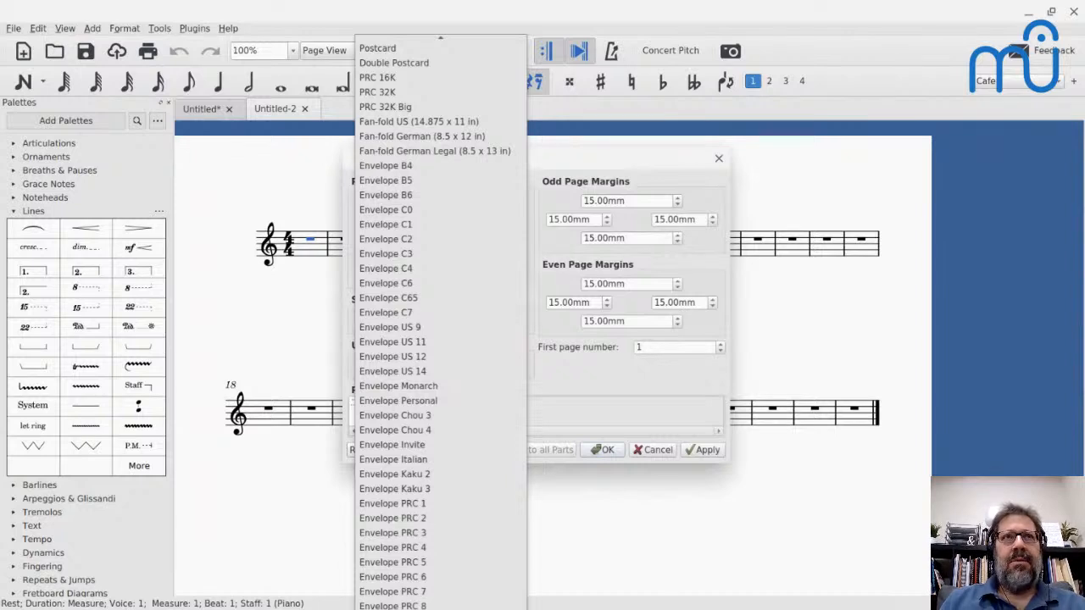
{"action": "left_click", "coordinate": [673, 444]}
{"action": "left_click", "coordinate": [432, 200]}
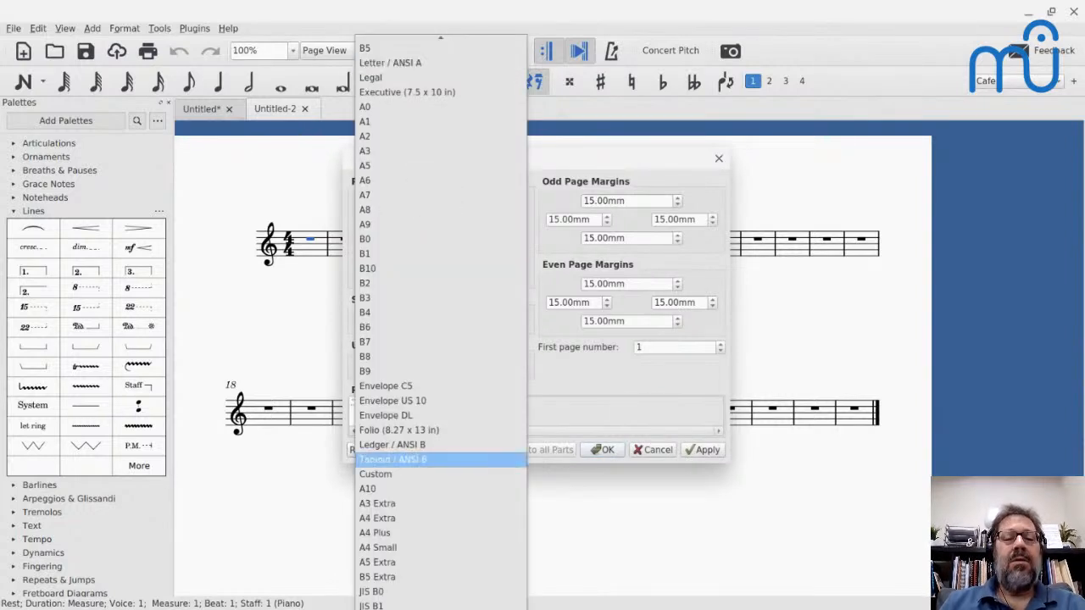
{"action": "scroll", "coordinate": [441, 322], "scroll_direction": "down", "scroll_amount": 5}
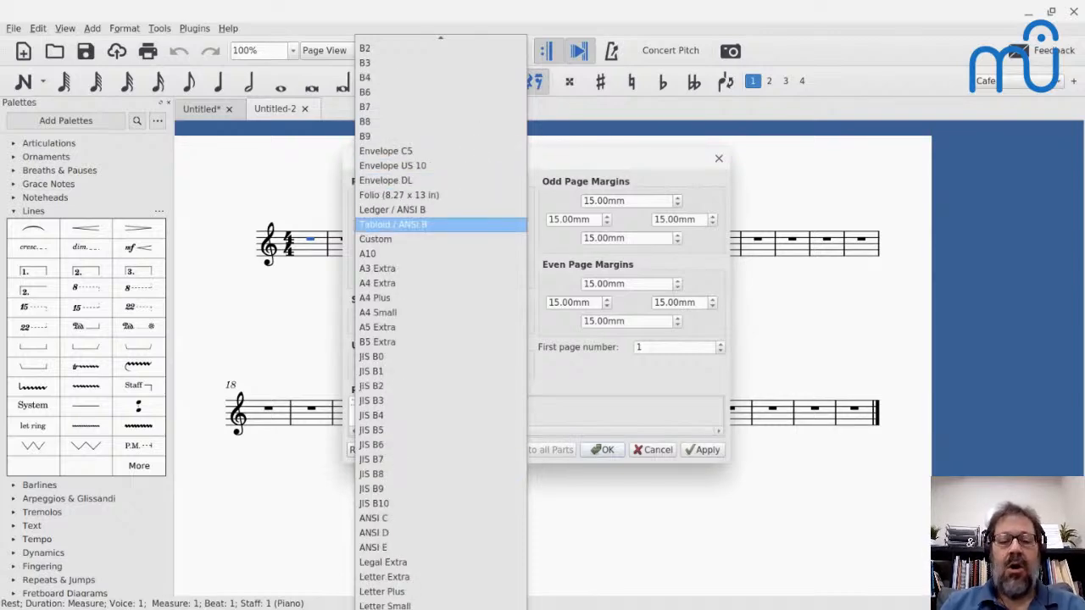
- Switch to the Terminal window and end its session with the exit command
{"action": "key", "text": "alt+Tab"}
{"action": "key", "text": "Tab"}
{"action": "key", "text": "Tab"}
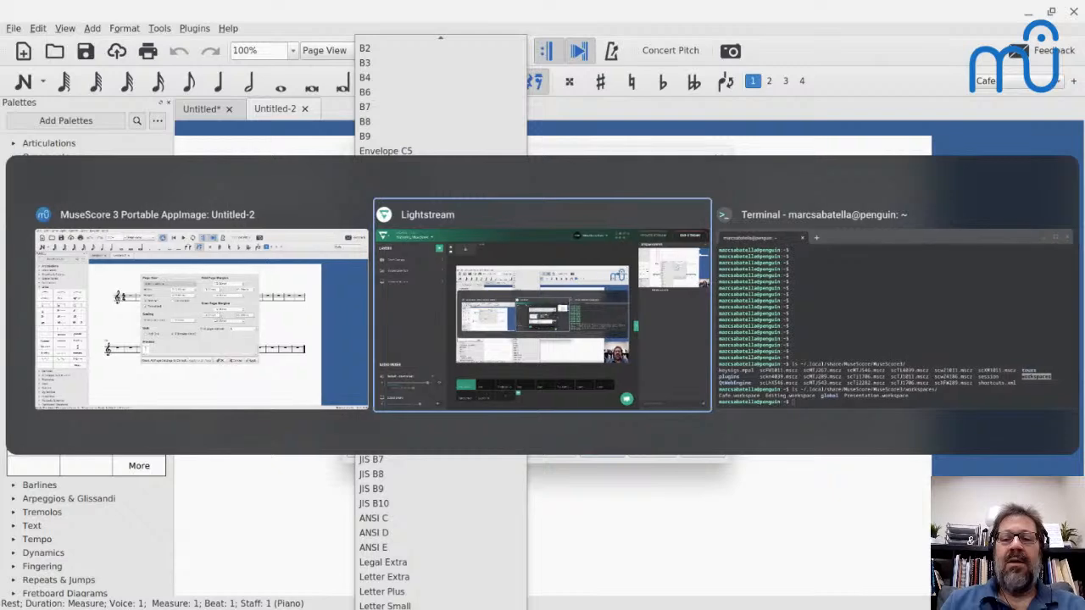
{"action": "type", "text": "exit"}
{"action": "key", "text": "Return"}
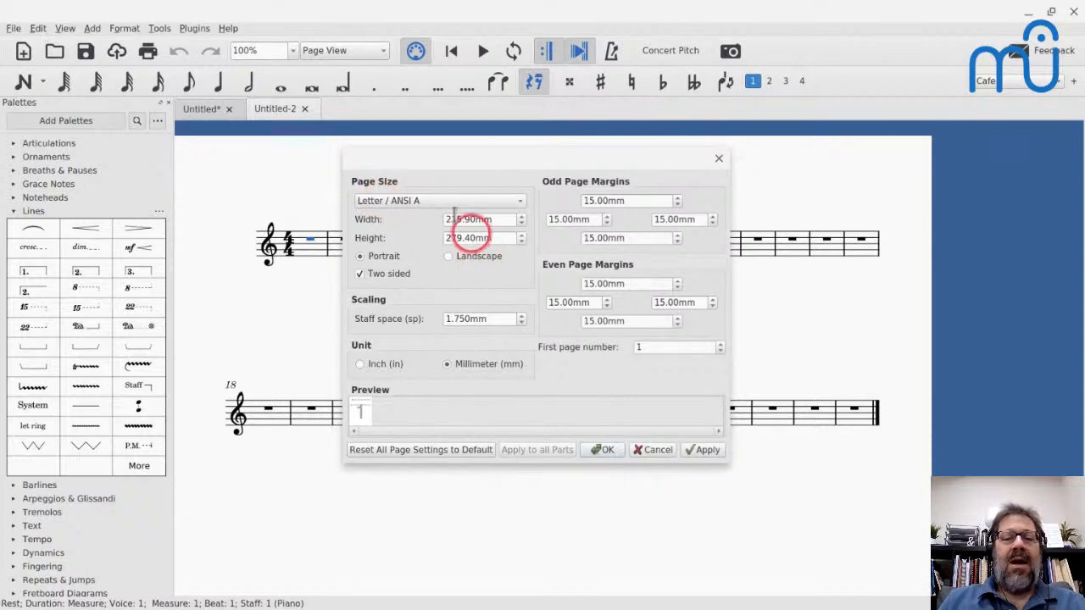
- Change the page settings unit to inches and apply a custom page size 7 in wide and 10 in high
{"action": "left_click", "coordinate": [359, 363]}
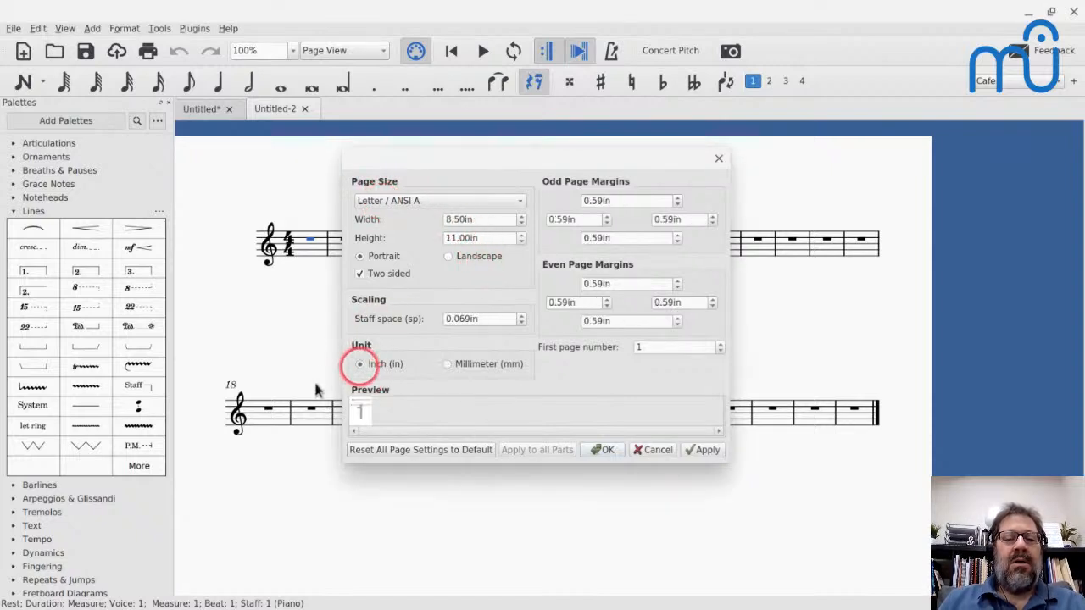
{"action": "double_click", "coordinate": [481, 220]}
{"action": "key", "text": "ctrl+a"}
{"action": "type", "text": "7"}
{"action": "key", "text": "Tab"}
{"action": "type", "text": "10"}
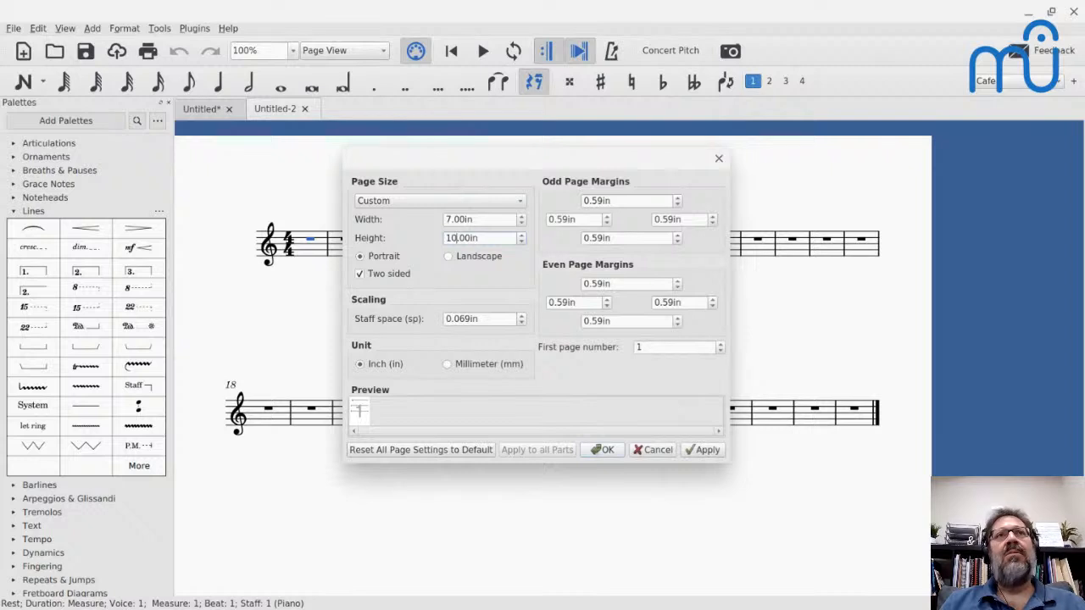
{"action": "left_click", "coordinate": [602, 450]}
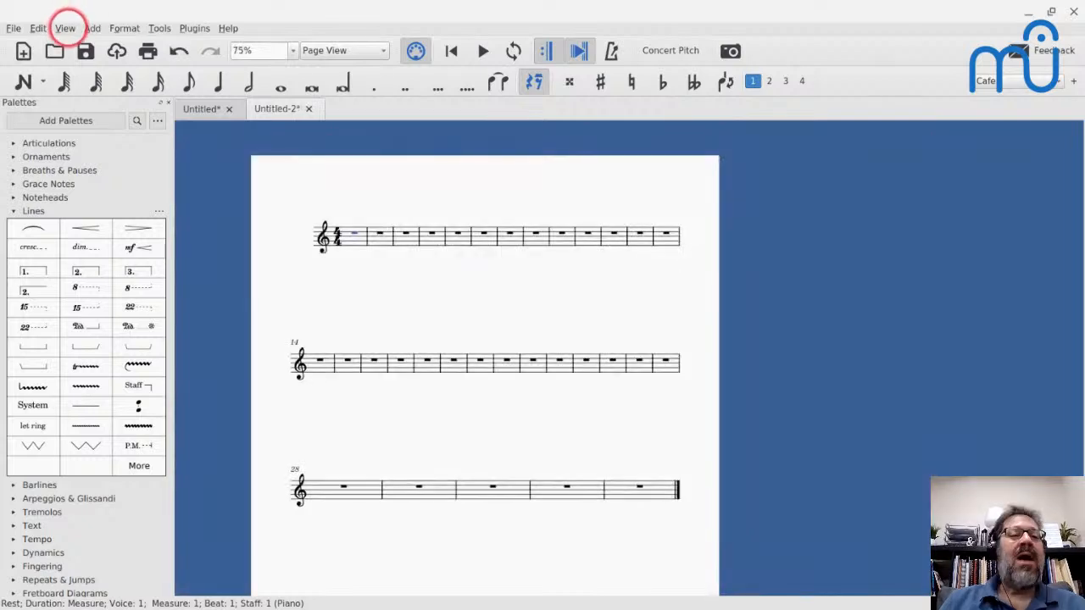
- Reopen the page settings and change the unit to millimetres
{"action": "left_click", "coordinate": [66, 28]}
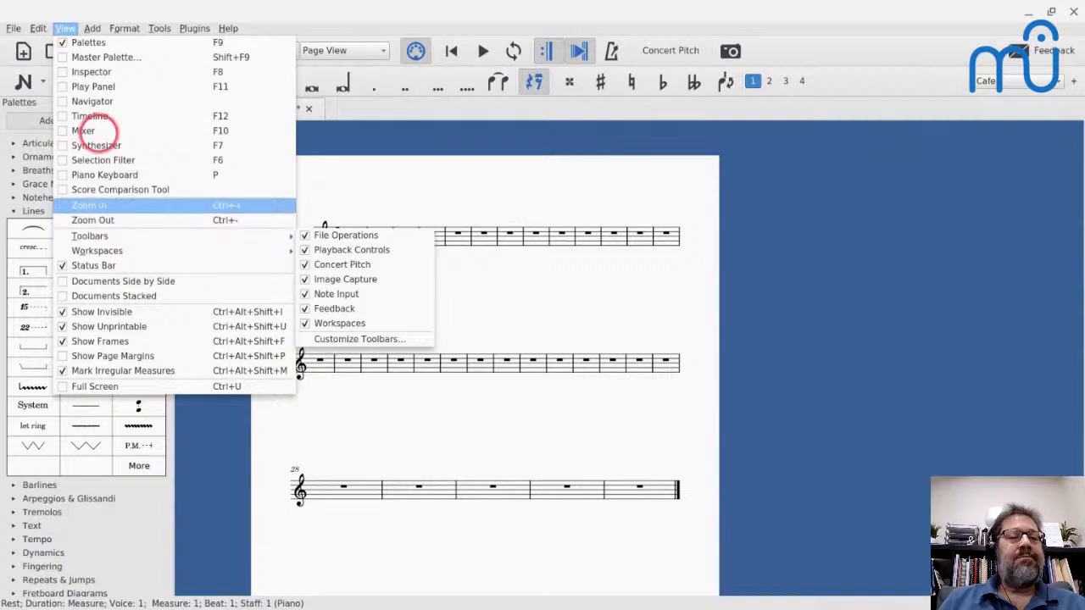
{"action": "mouse_move", "coordinate": [89, 28]}
{"action": "mouse_move", "coordinate": [124, 27]}
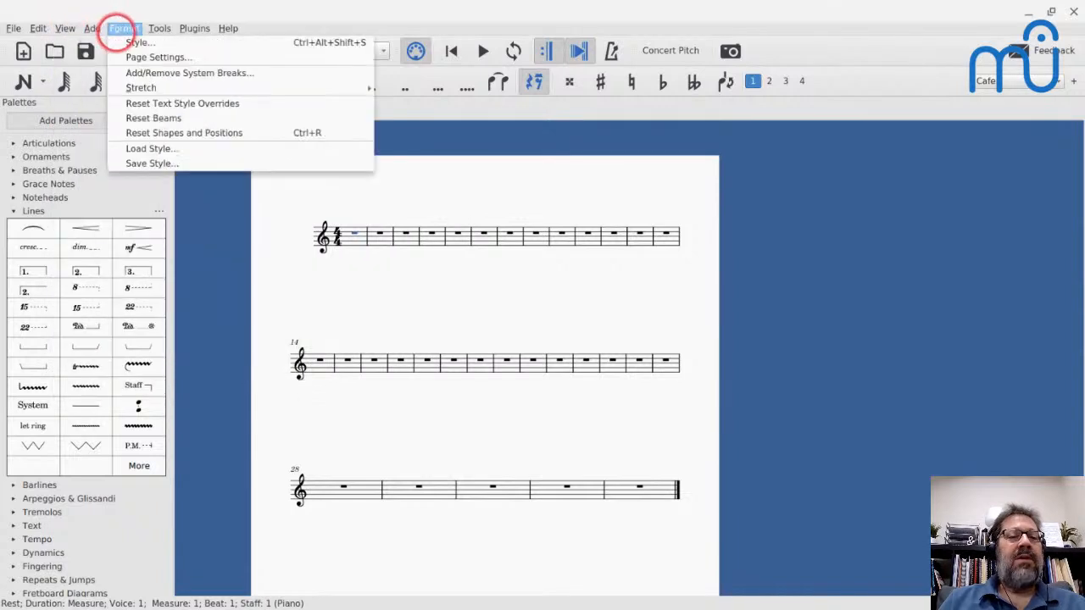
{"action": "left_click", "coordinate": [136, 57]}
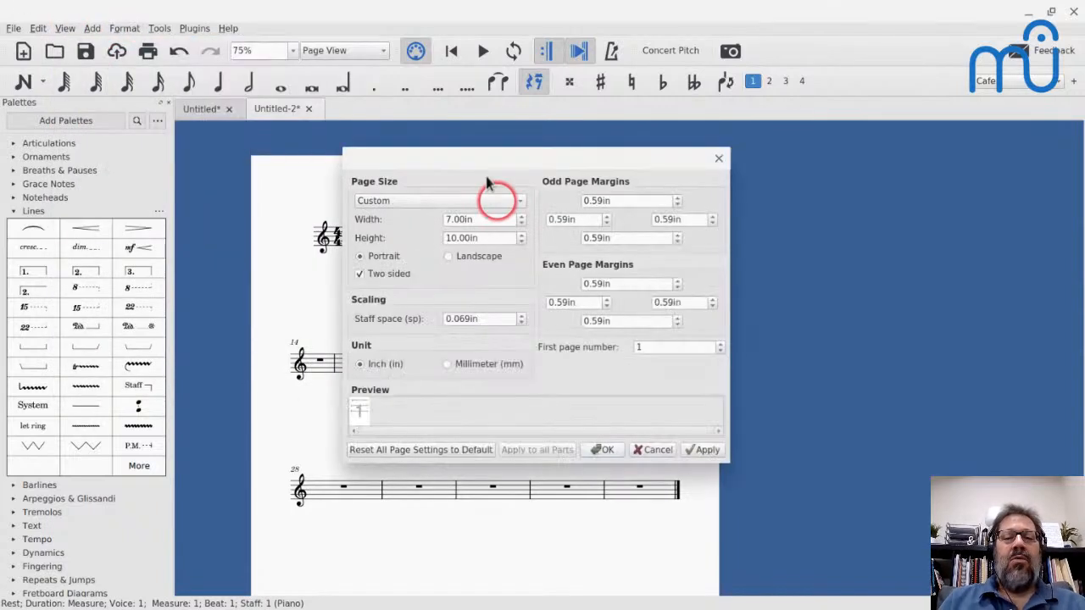
{"action": "left_click", "coordinate": [446, 363]}
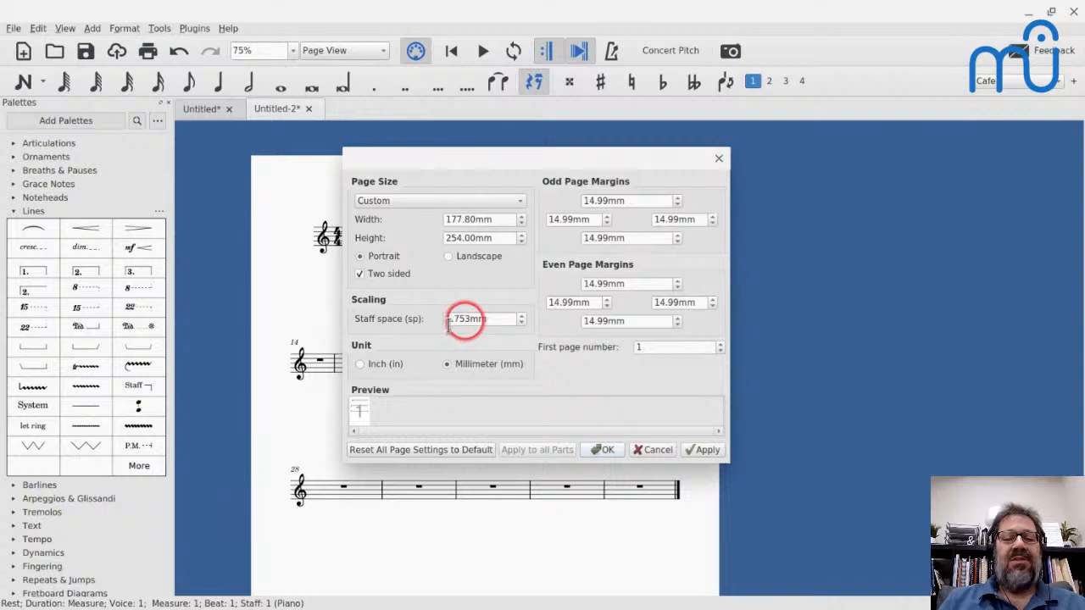
- Set the staff space to 1.4 mm and apply the page settings
{"action": "left_click", "coordinate": [477, 322]}
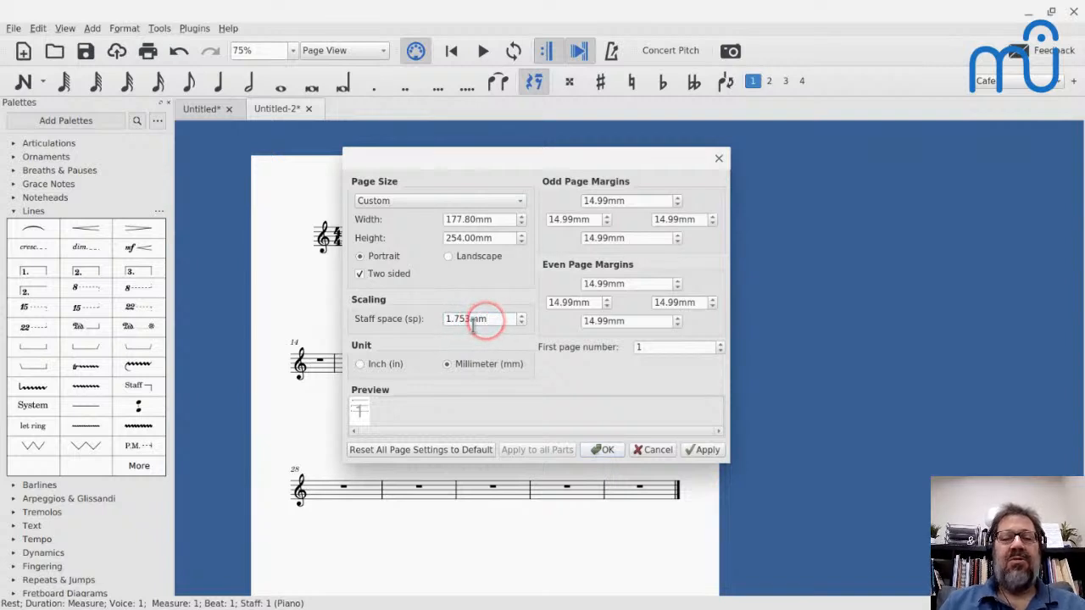
{"action": "key", "text": "Left"}
{"action": "key", "text": "Left"}
{"action": "key", "text": "Left"}
{"action": "key", "text": "Left"}
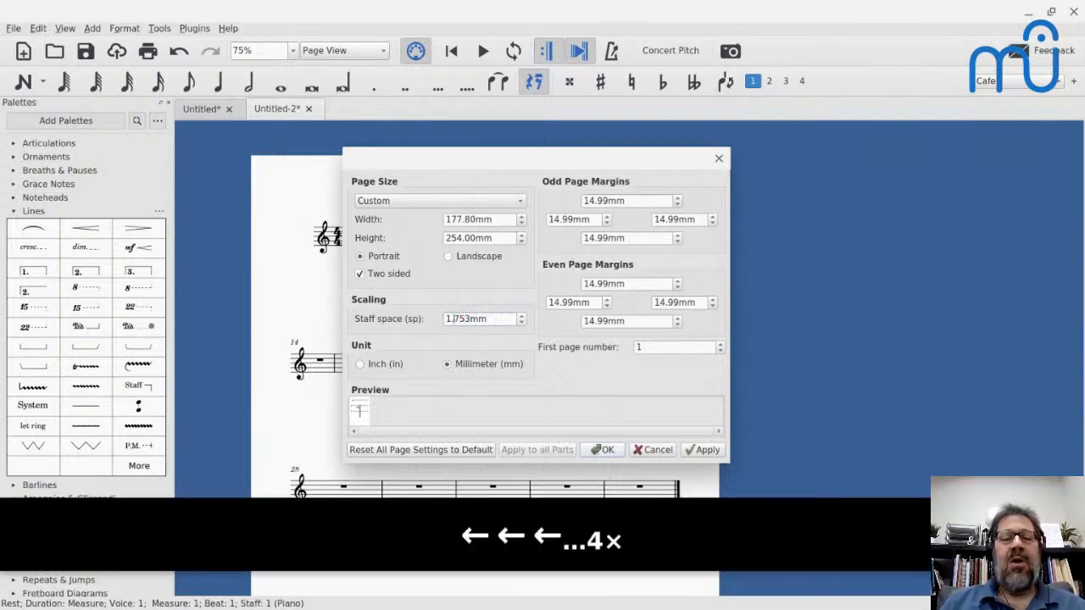
{"action": "key", "text": "shift+Right"}
{"action": "key", "text": "shift+Right"}
{"action": "key", "text": "shift+Right"}
{"action": "type", "text": "4"}
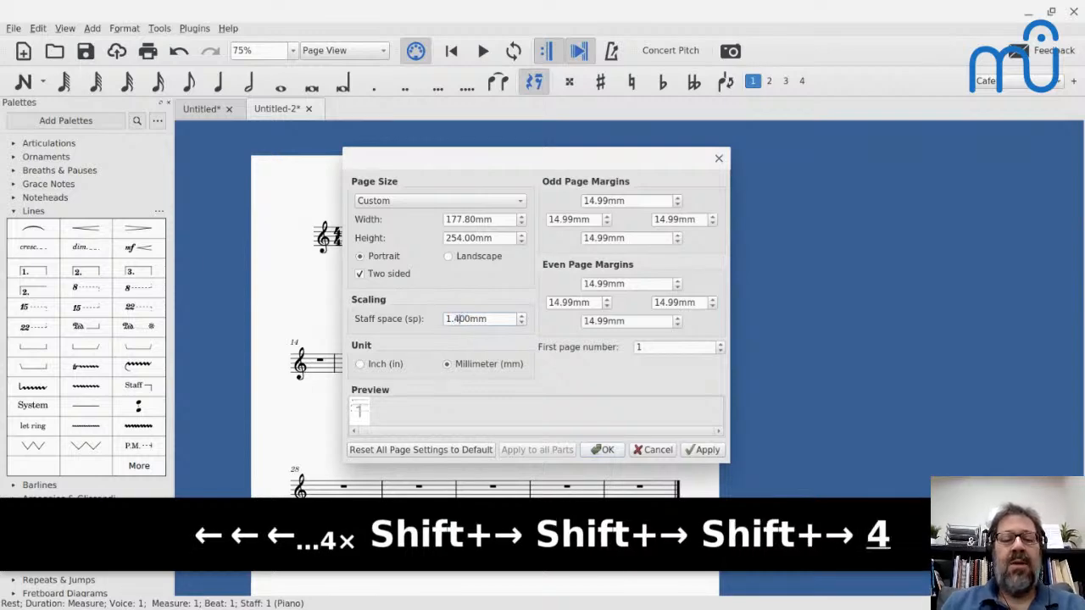
{"action": "left_click", "coordinate": [604, 450]}
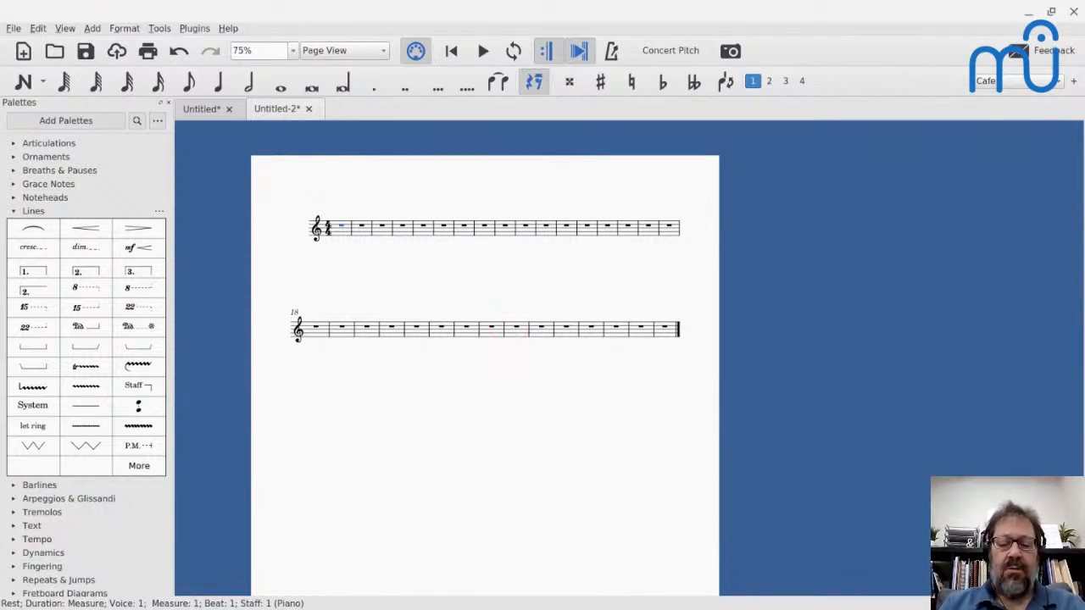
- View the score at 100%, reopen the page settings and set the staff space to 1.5 mm
{"action": "key", "text": "ctrl+0"}
{"action": "left_click", "coordinate": [517, 333]}
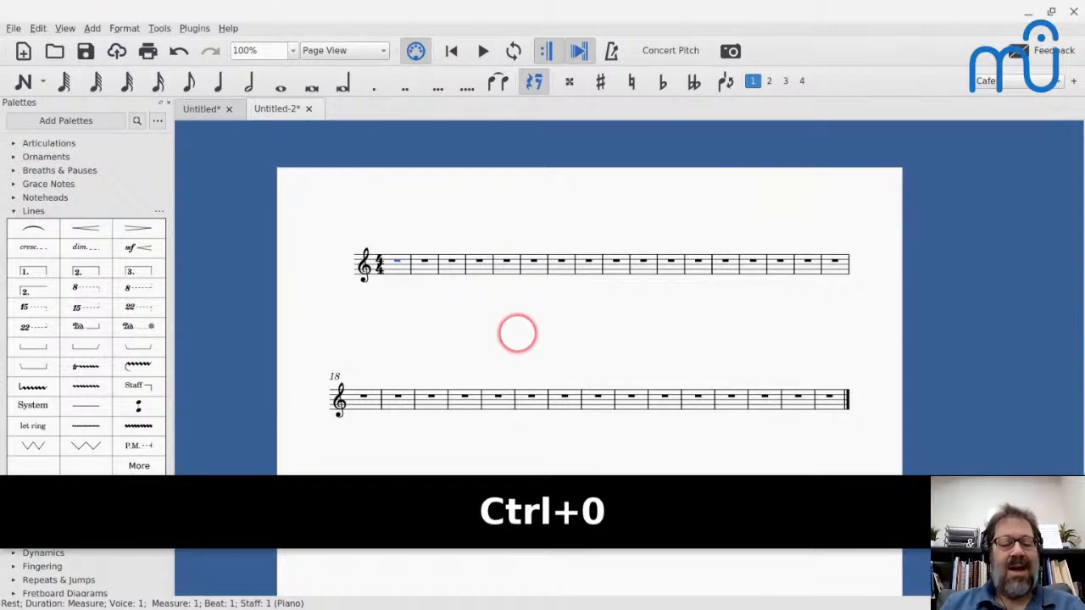
{"action": "key", "text": "alt+o"}
{"action": "key", "text": "Down"}
{"action": "key", "text": "Down"}
{"action": "key", "text": "Return"}
{"action": "key", "text": "Return"}
{"action": "left_click", "coordinate": [466, 319]}
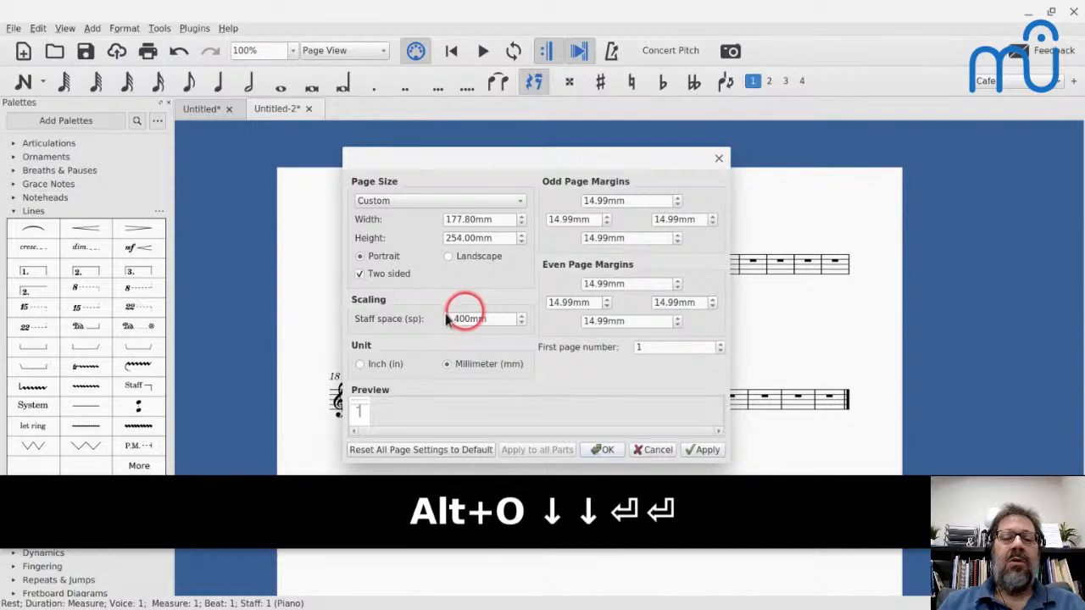
{"action": "key", "text": "Left"}
{"action": "key", "text": "BackSpace"}
{"action": "type", "text": "5"}
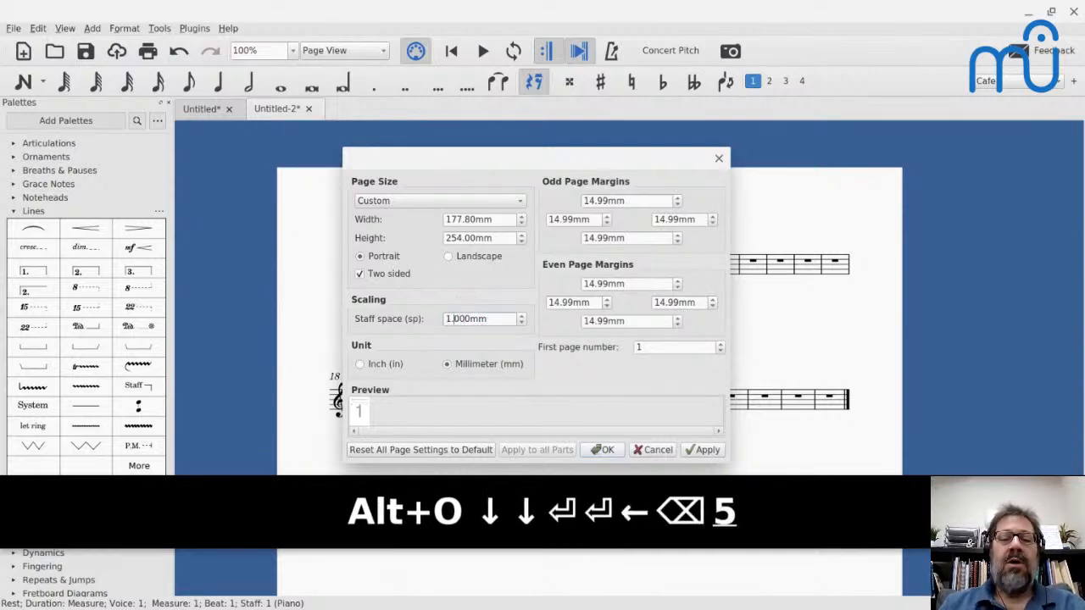
{"action": "key", "text": "Right"}
{"action": "key", "text": "shift+Left"}
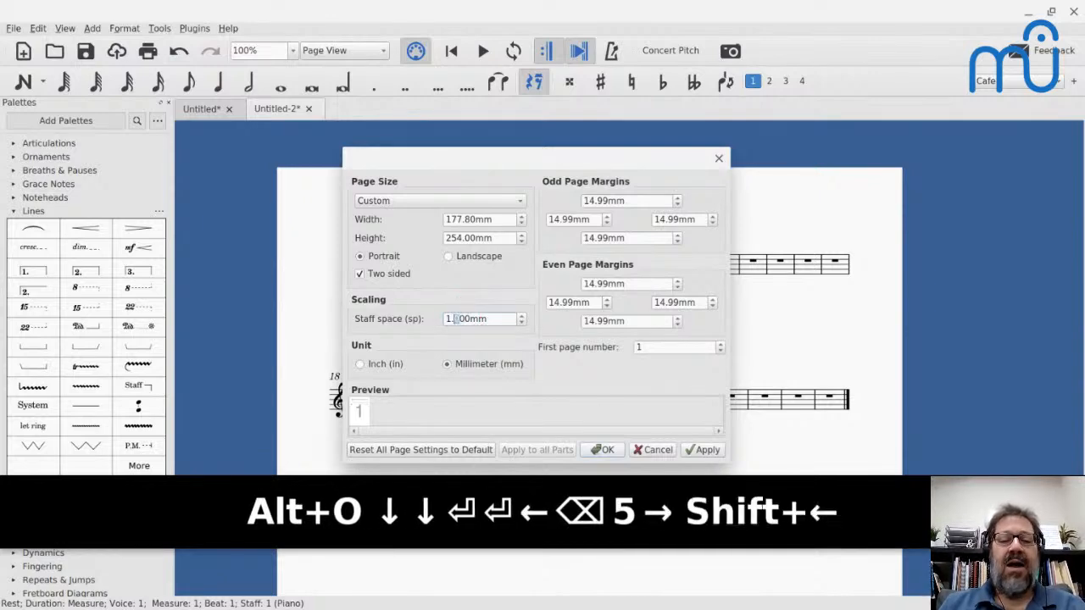
{"action": "key", "text": "Left"}
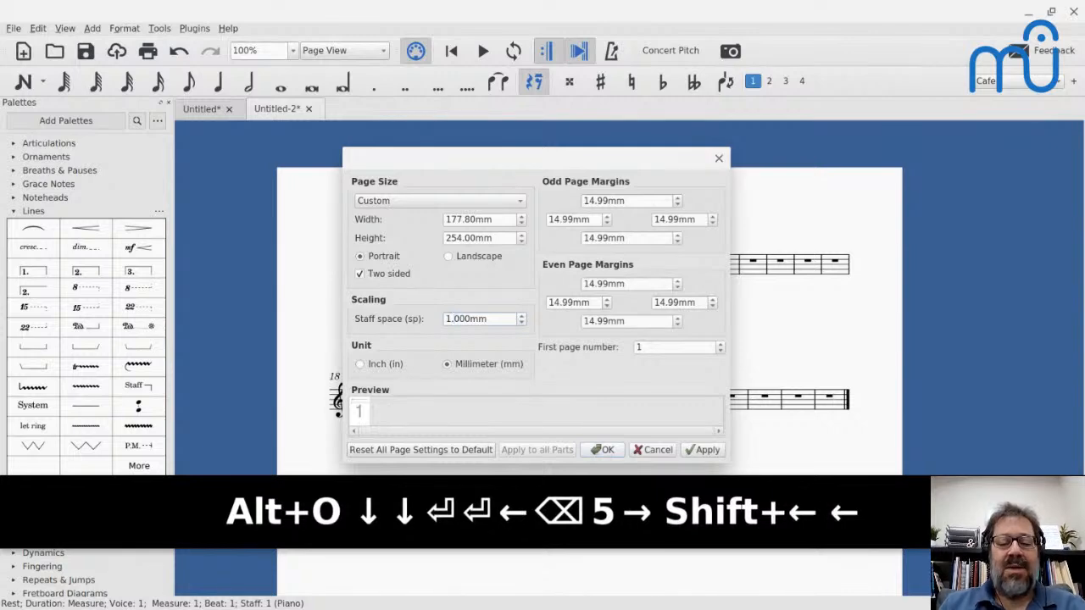
{"action": "type", "text": "5"}
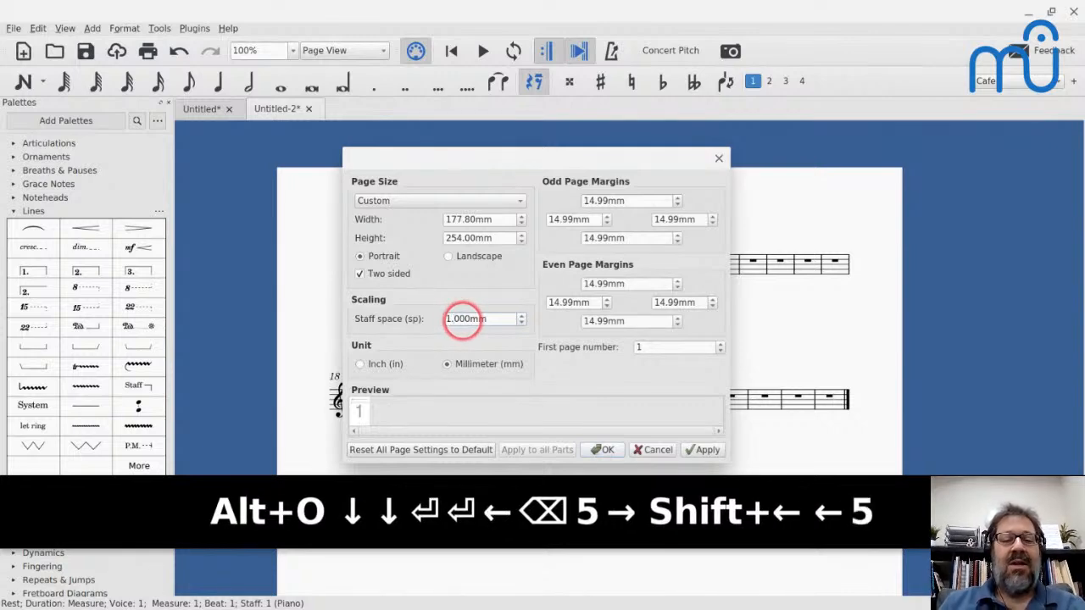
{"action": "key", "text": "shift+Left"}
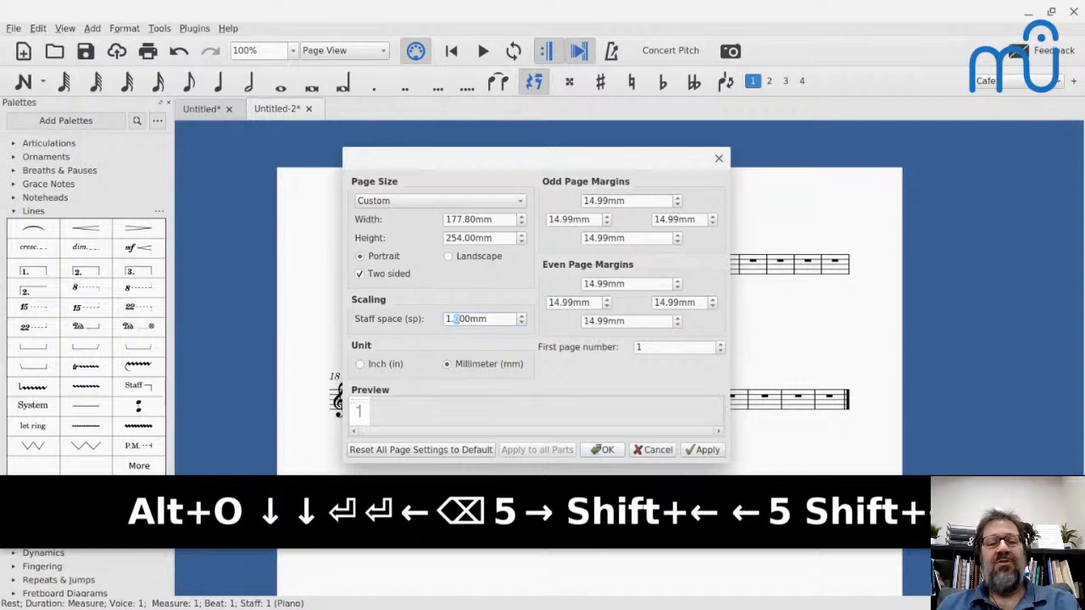
{"action": "type", "text": "5"}
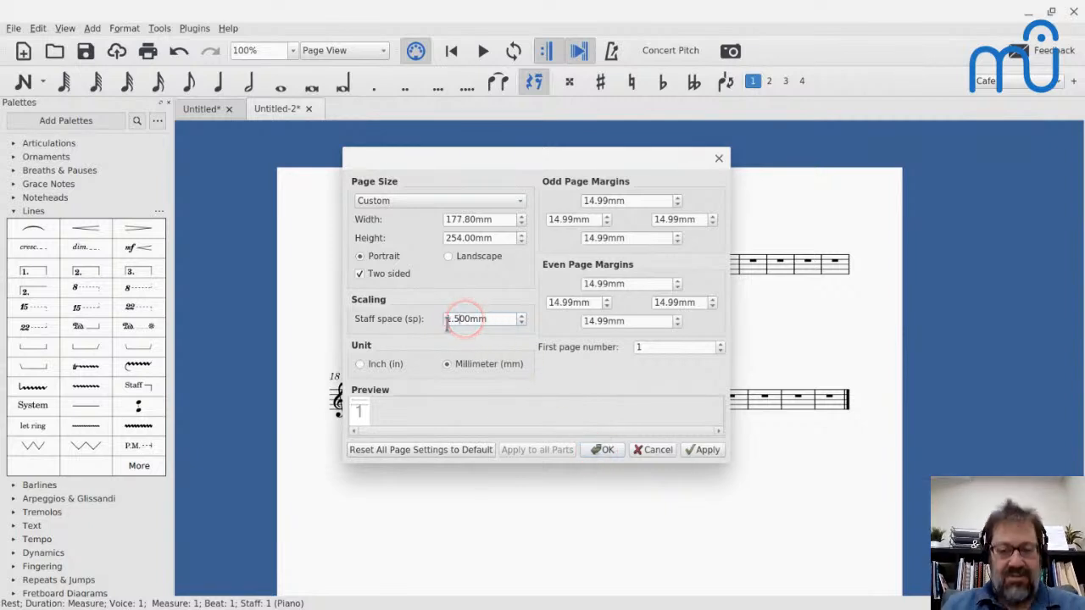
{"action": "key", "text": "Return"}
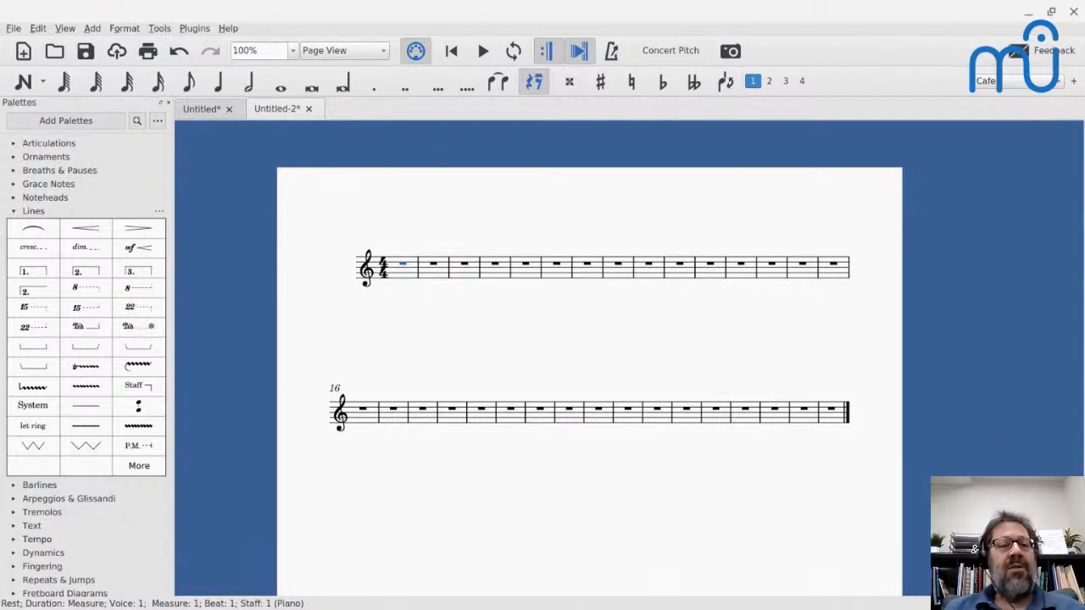
- Save the second score's style settings as a style file named ottavo.mss in the Styles folder
{"action": "left_click", "coordinate": [124, 28]}
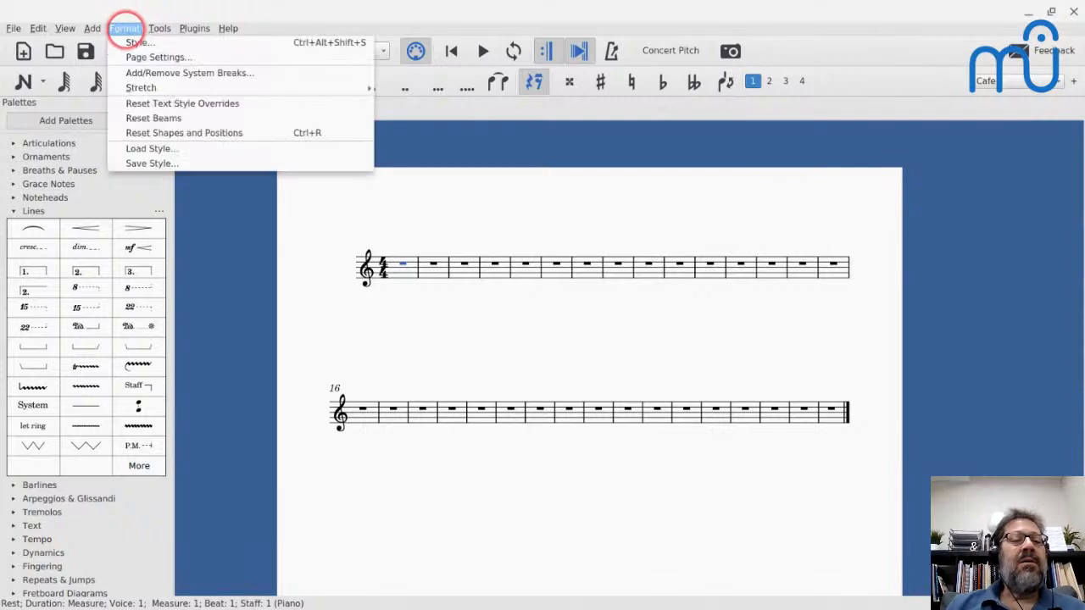
{"action": "left_click", "coordinate": [152, 164]}
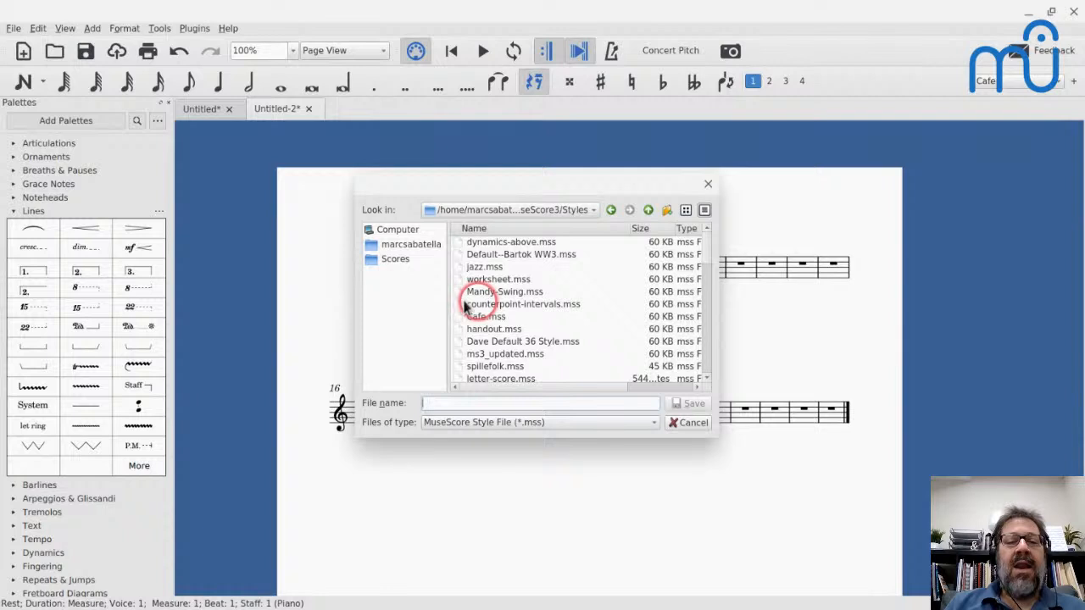
{"action": "left_click", "coordinate": [482, 403]}
{"action": "type", "text": "ottavo"}
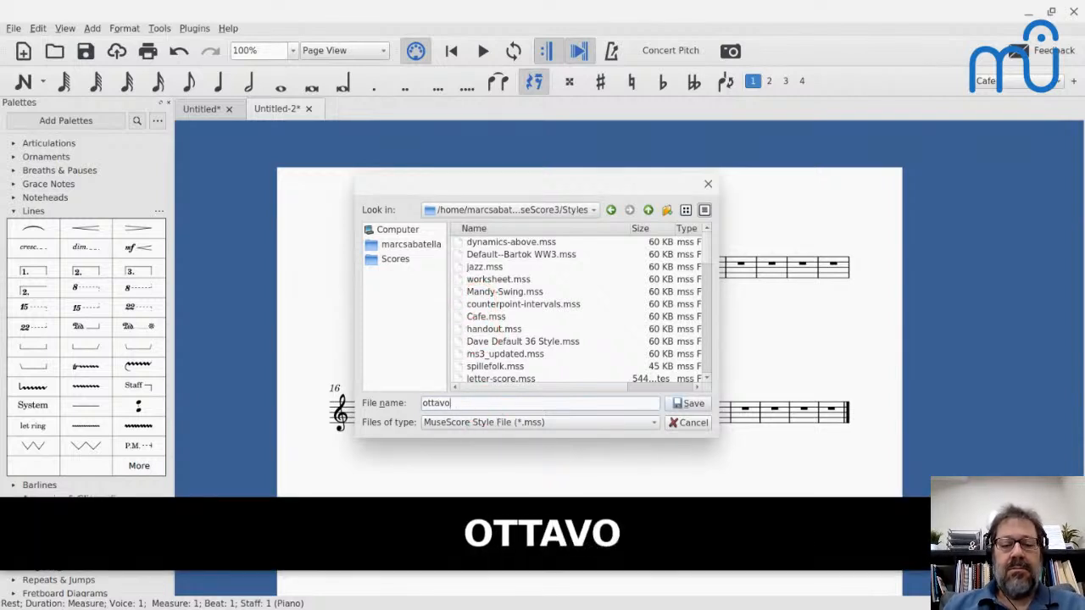
{"action": "type", "text": ".m"}
{"action": "type", "text": "s"}
{"action": "key", "text": "BackSpace"}
{"action": "type", "text": "mss"}
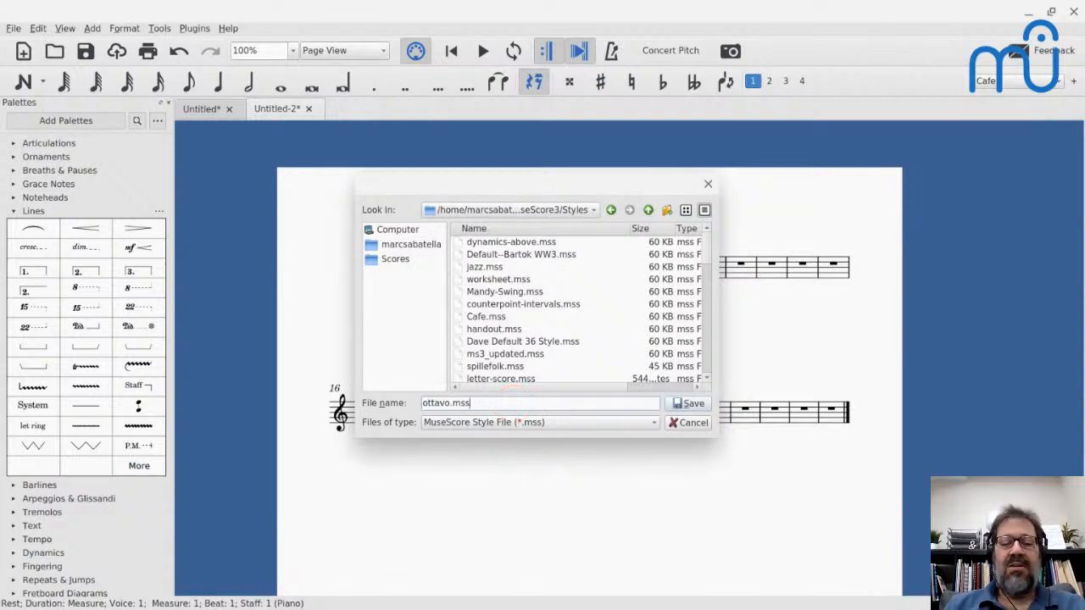
{"action": "key", "text": "Return"}
{"action": "key", "text": "Return"}
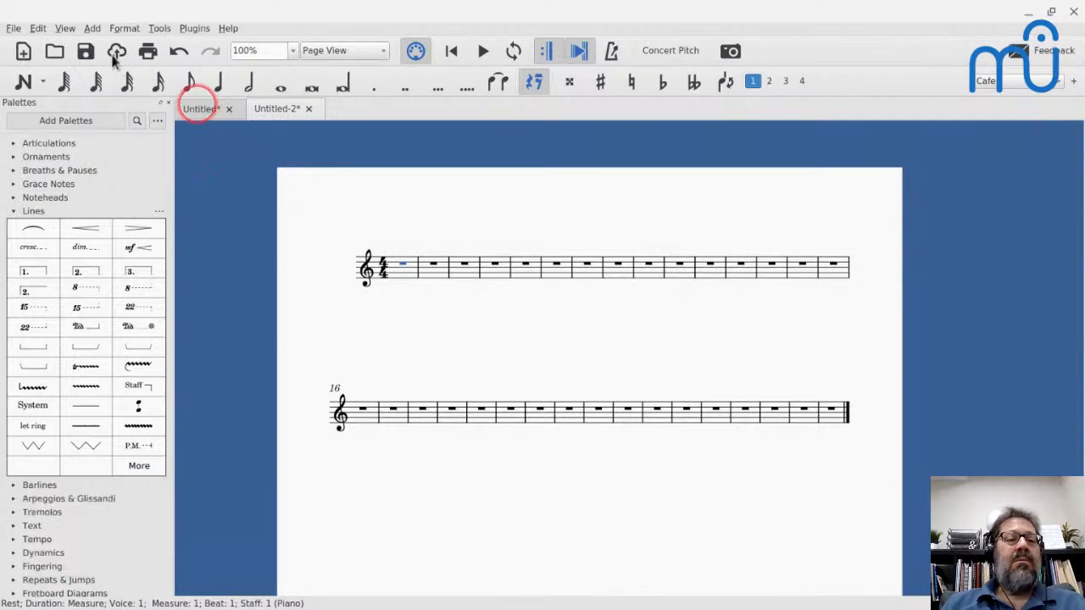
- Switch to the first untitled score and load the ottavo.mss style file into it
{"action": "left_click", "coordinate": [200, 109]}
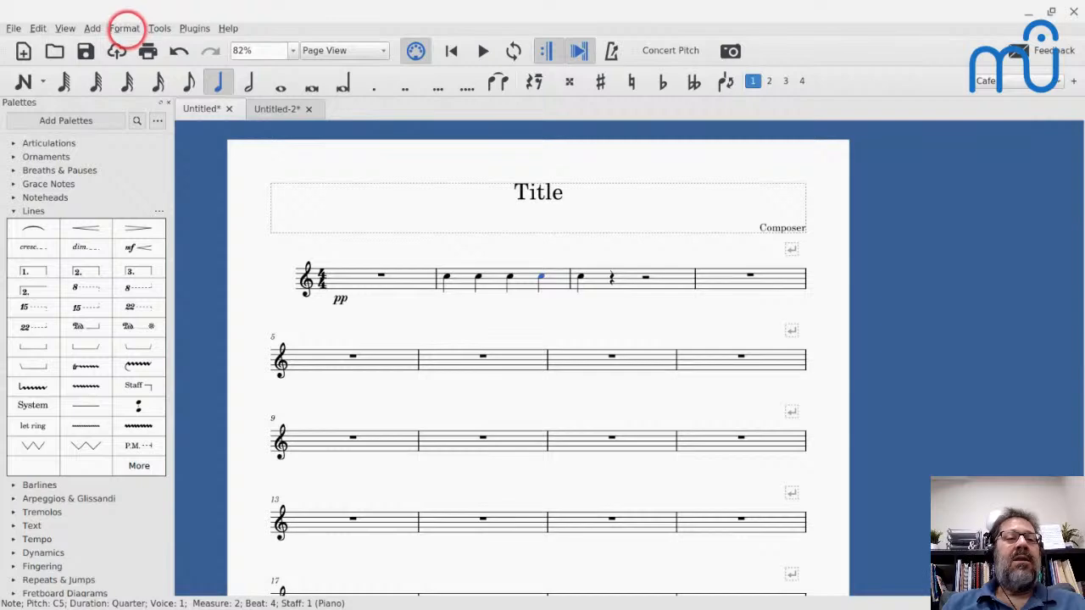
{"action": "left_click", "coordinate": [124, 28]}
{"action": "left_click", "coordinate": [141, 148]}
{"action": "left_click", "coordinate": [478, 242]}
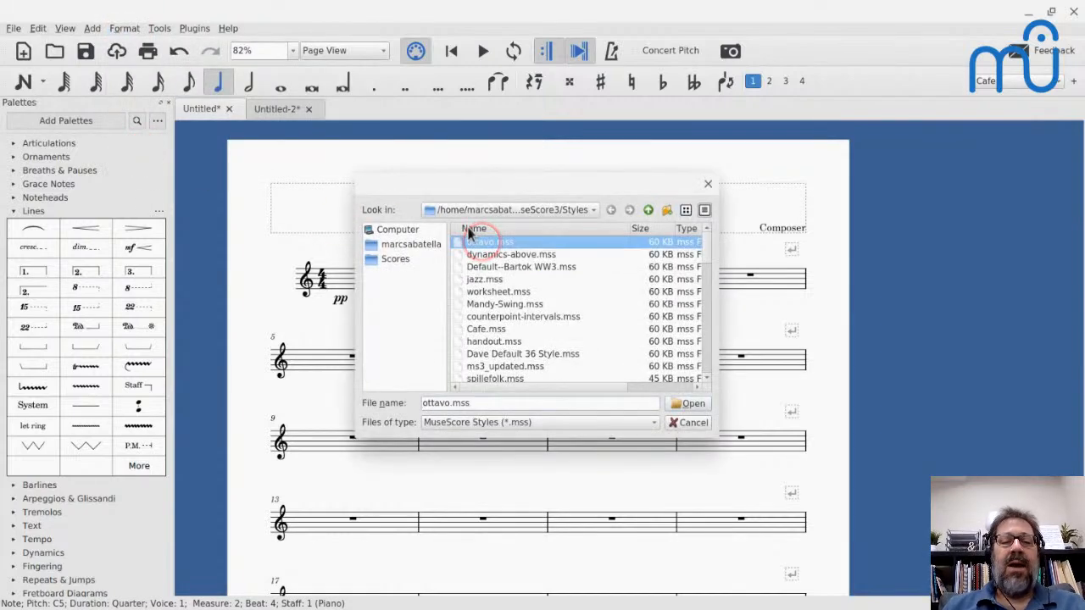
{"action": "key", "text": "Return"}
{"action": "key", "text": "Return"}
{"action": "scroll", "coordinate": [458, 258], "scroll_direction": "down", "scroll_amount": 3}
{"action": "scroll", "coordinate": [457, 258], "scroll_direction": "down", "scroll_amount": 1}
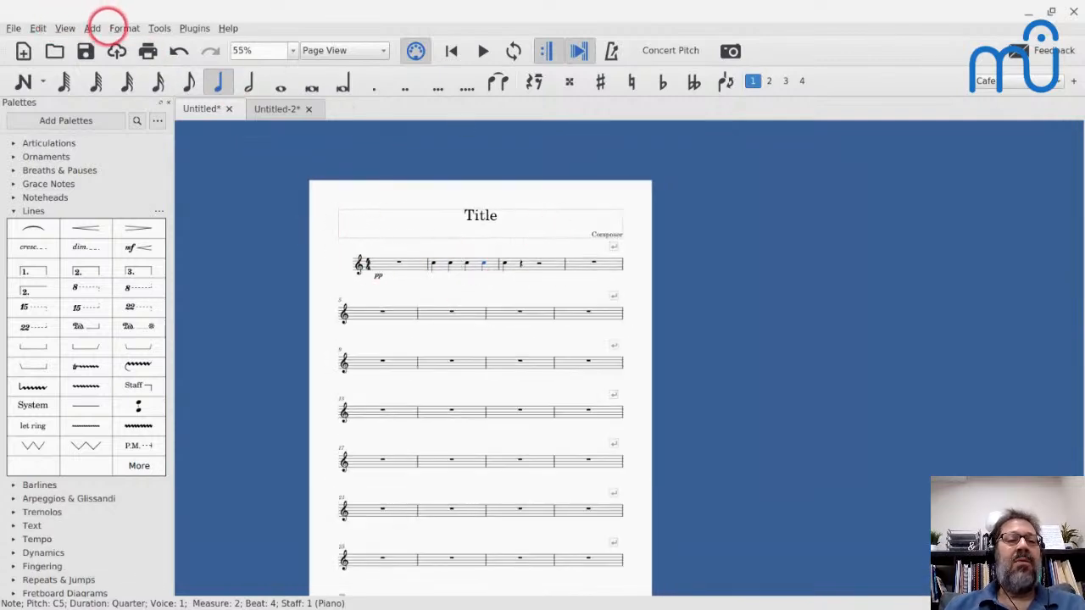
- Check the first score's page size and staff space in the page settings, and close them without changes
{"action": "left_click", "coordinate": [124, 28]}
{"action": "left_click", "coordinate": [127, 56]}
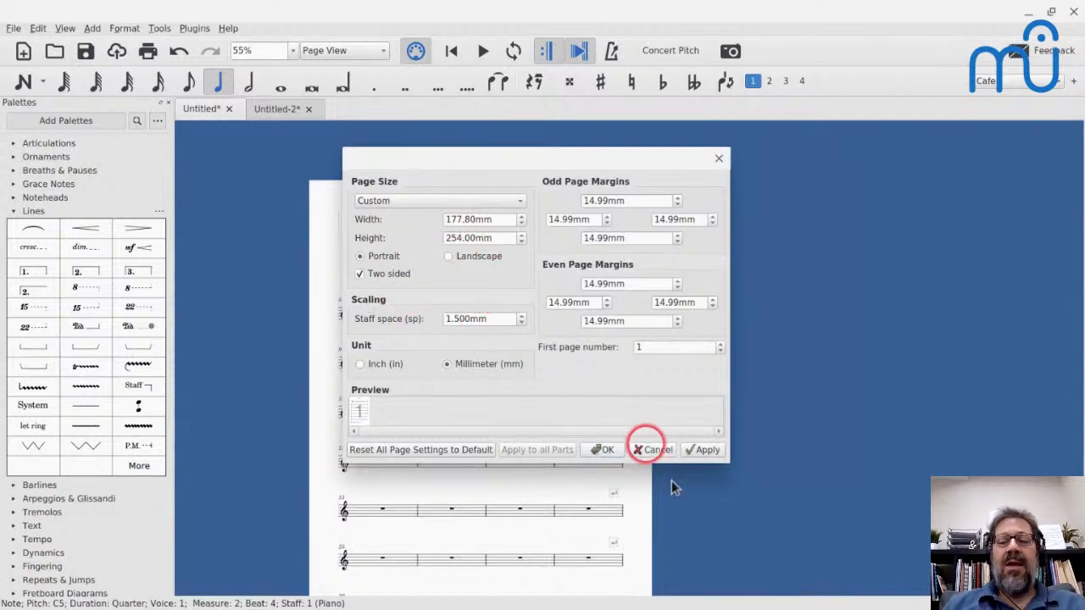
{"action": "left_click", "coordinate": [649, 449]}
- Switch to the Files app and open ottavo.mss from the MuseScore3 Styles folder in the Caret text editor
{"action": "key", "text": "alt+Tab"}
{"action": "key", "text": "alt+Tab"}
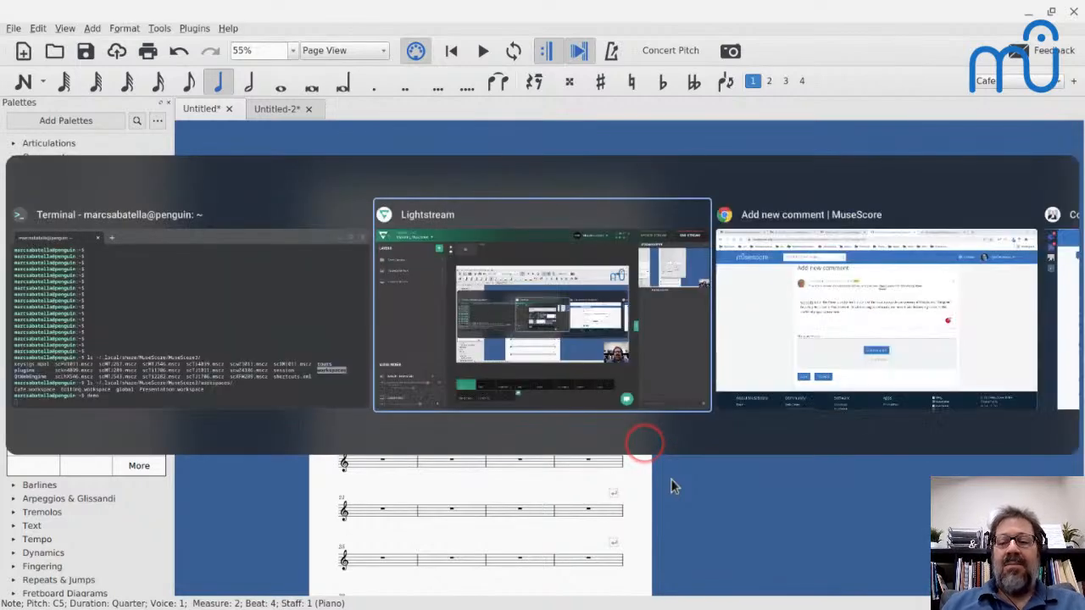
{"action": "key", "text": "alt+Tab"}
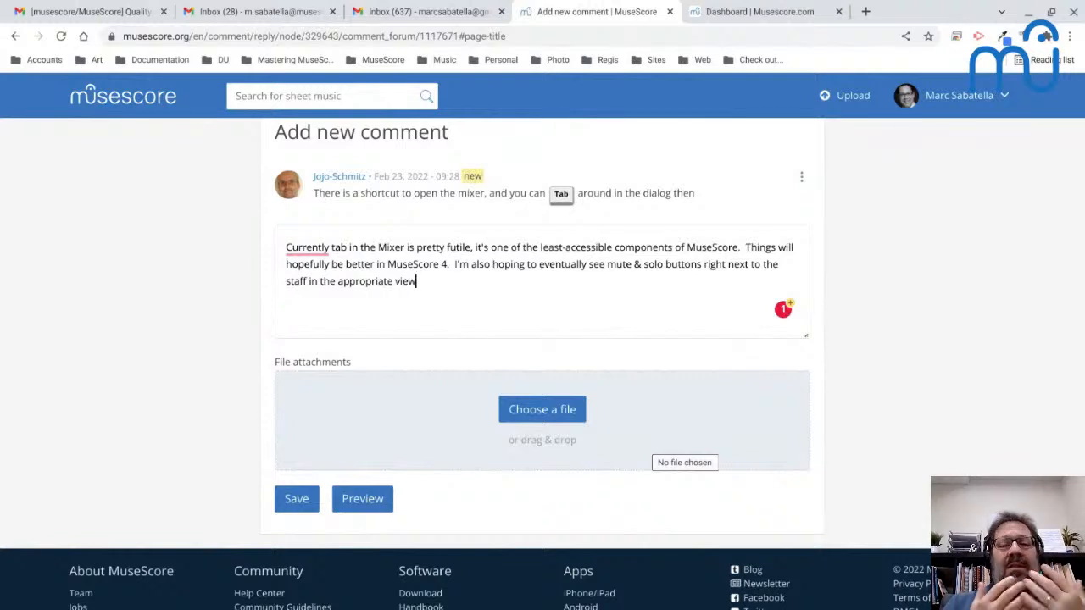
{"action": "left_click", "coordinate": [523, 320]}
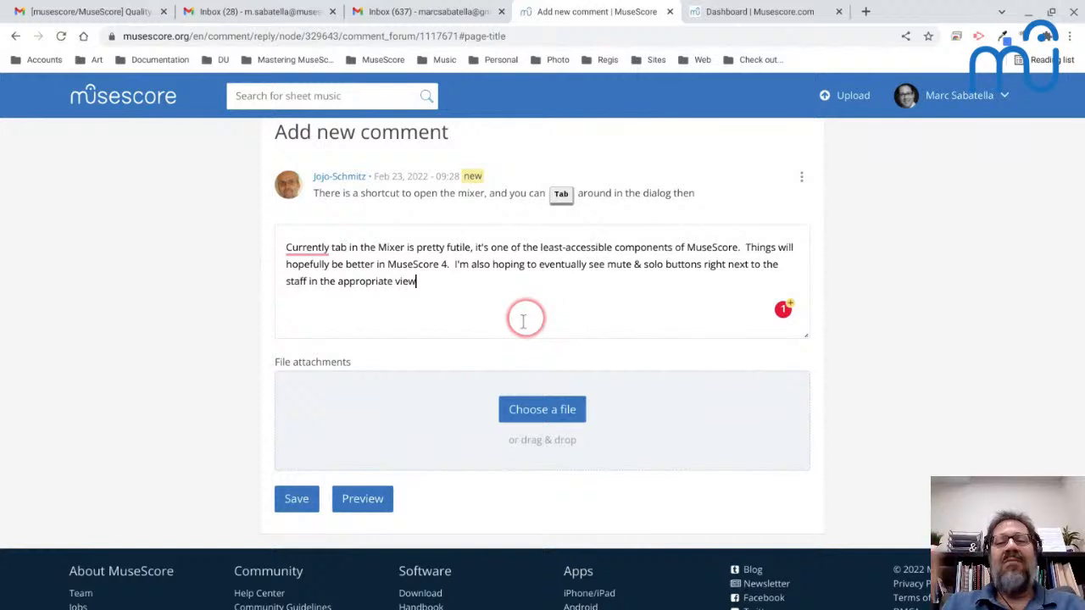
{"action": "mouse_move", "coordinate": [411, 604]}
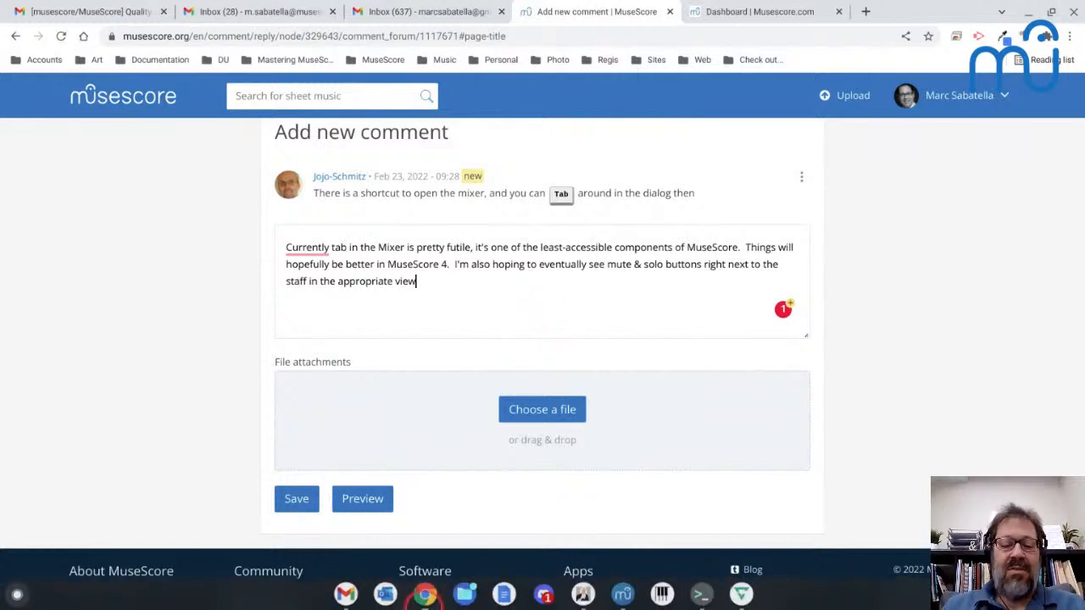
{"action": "left_click", "coordinate": [465, 593]}
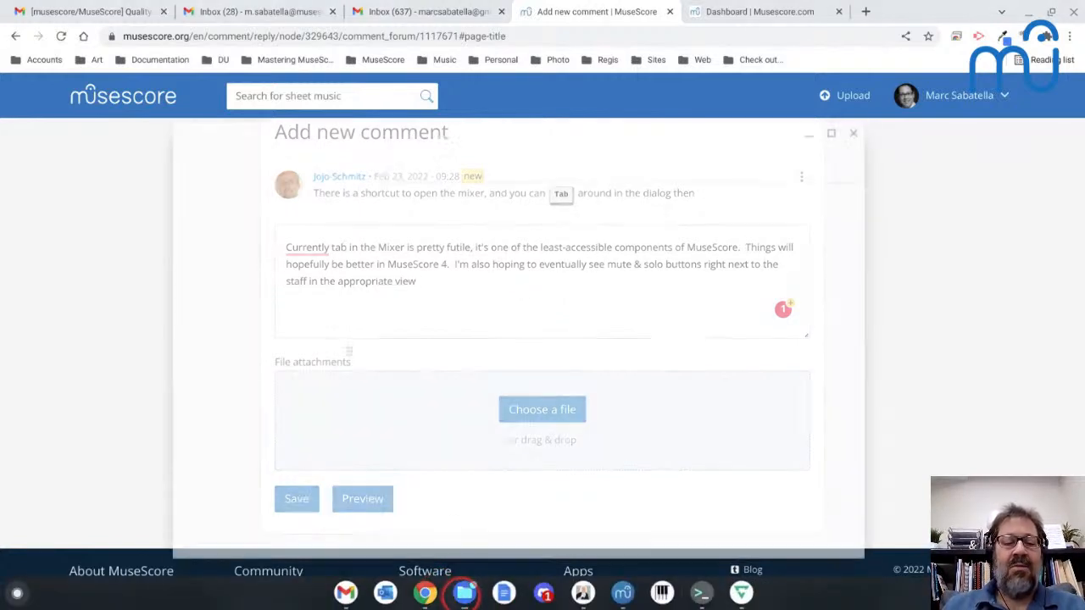
{"action": "left_click", "coordinate": [233, 298]}
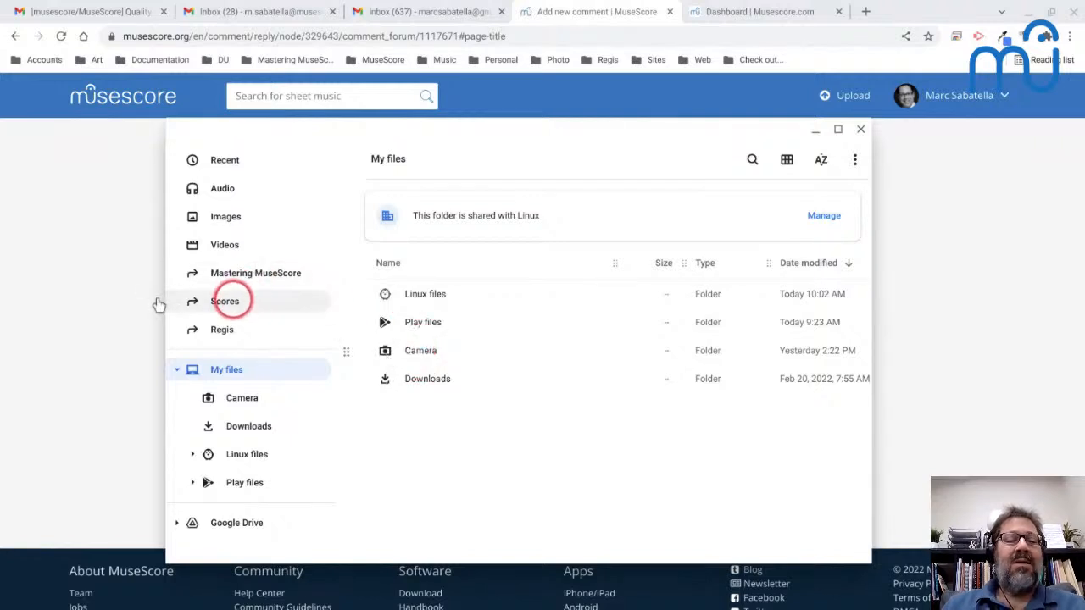
{"action": "left_click", "coordinate": [468, 157]}
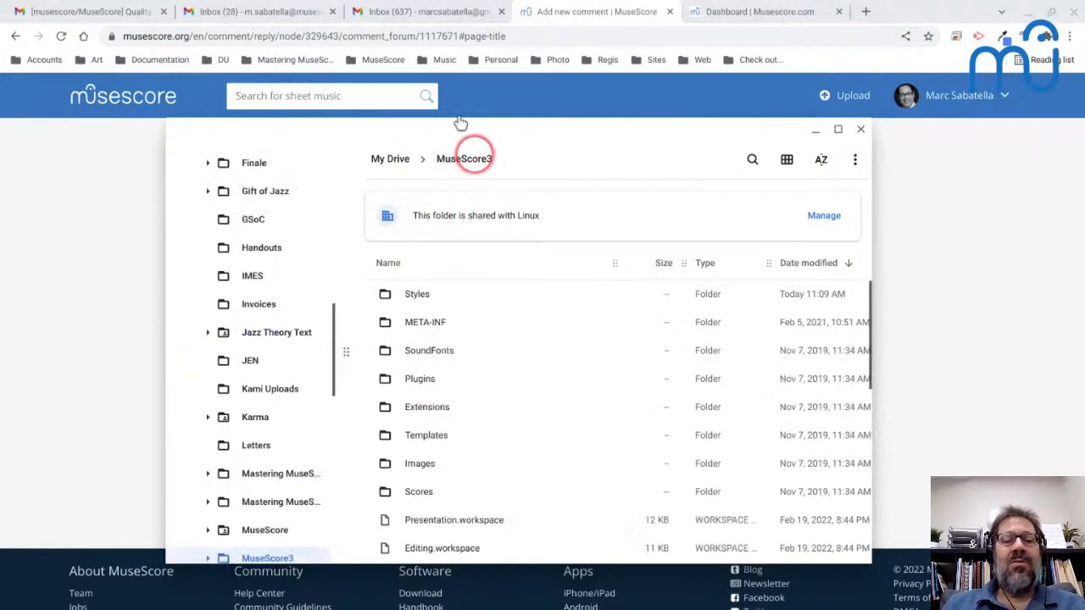
{"action": "left_click", "coordinate": [386, 298]}
{"action": "double_click", "coordinate": [384, 297]}
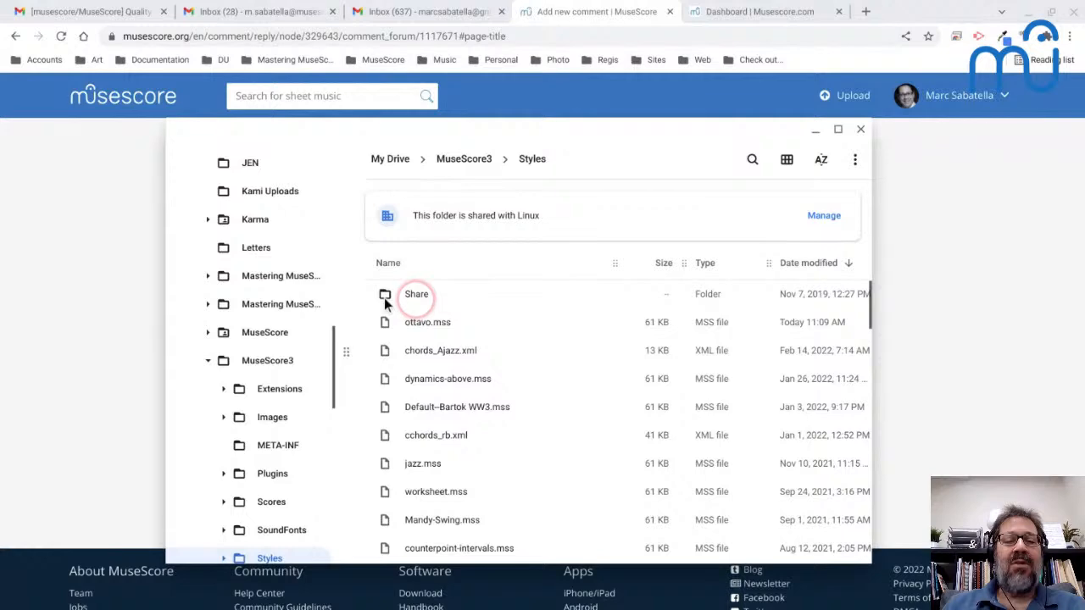
{"action": "left_click", "coordinate": [387, 325]}
{"action": "double_click", "coordinate": [386, 324]}
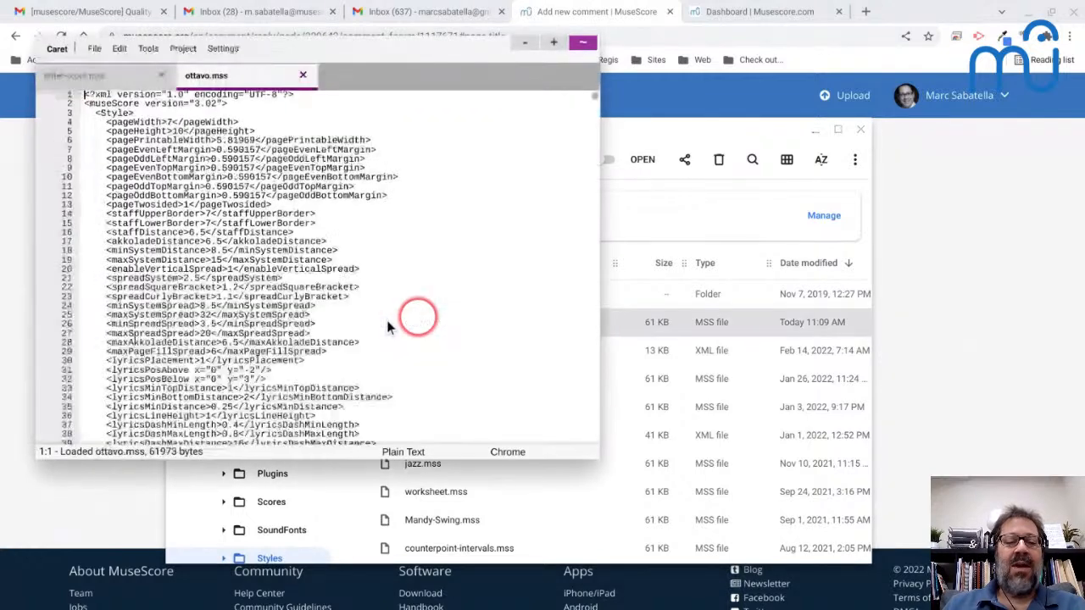
- Delete every style line in ottavo.mss between the pageTwosided entry and the Spatium entry
{"action": "left_click", "coordinate": [304, 213]}
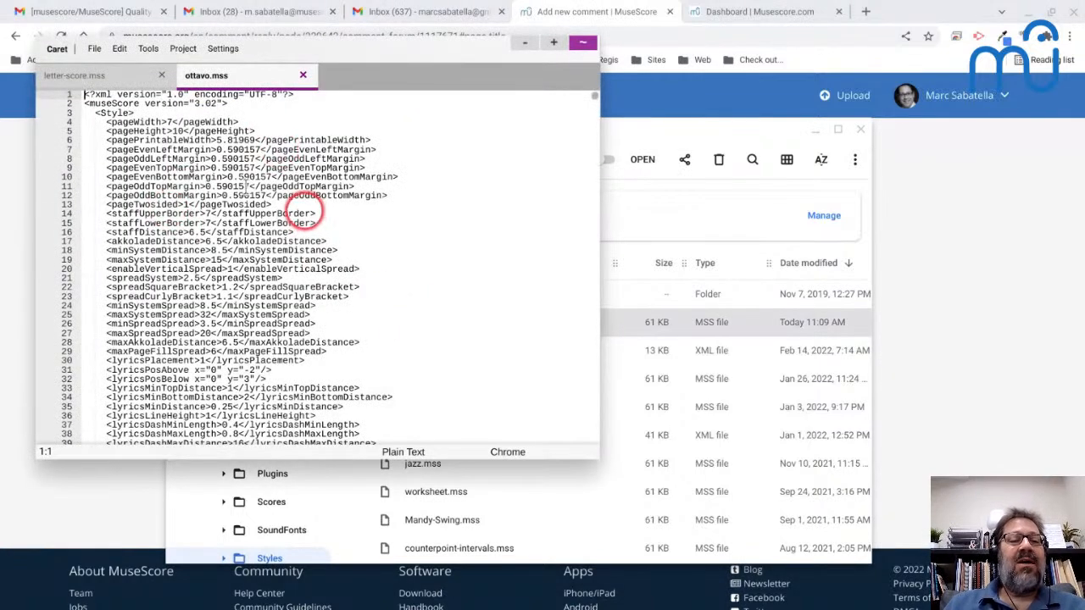
{"action": "key", "text": "Home"}
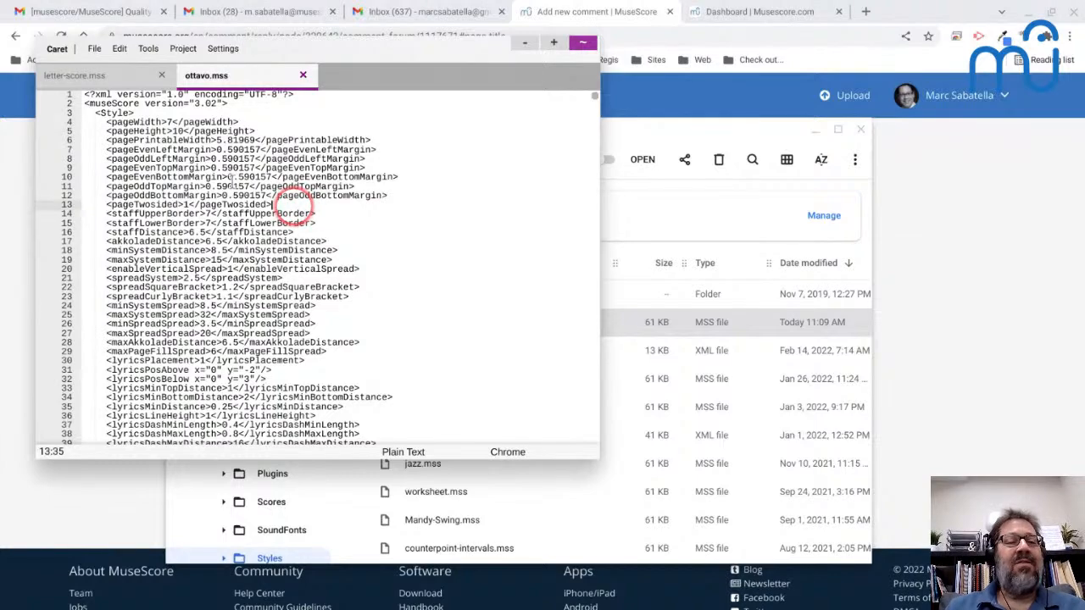
{"action": "key", "text": "shift+Down"}
{"action": "key", "text": "shift+Down"}
{"action": "key", "text": "shift+Down"}
{"action": "key", "text": "shift+Down"}
{"action": "key", "text": "shift+Down"}
{"action": "key", "text": "shift+Down"}
{"action": "key", "text": "shift+Down"}
{"action": "key", "text": "shift+Down"}
{"action": "key", "text": "shift+Down"}
{"action": "key", "text": "shift+Down"}
{"action": "key", "text": "shift+Down"}
{"action": "key", "text": "shift+Down"}
{"action": "key", "text": "shift+Down"}
{"action": "key", "text": "shift+Down"}
{"action": "key", "text": "shift+Down"}
{"action": "key", "text": "shift+Down"}
{"action": "key", "text": "shift+Down"}
{"action": "key", "text": "shift+Down"}
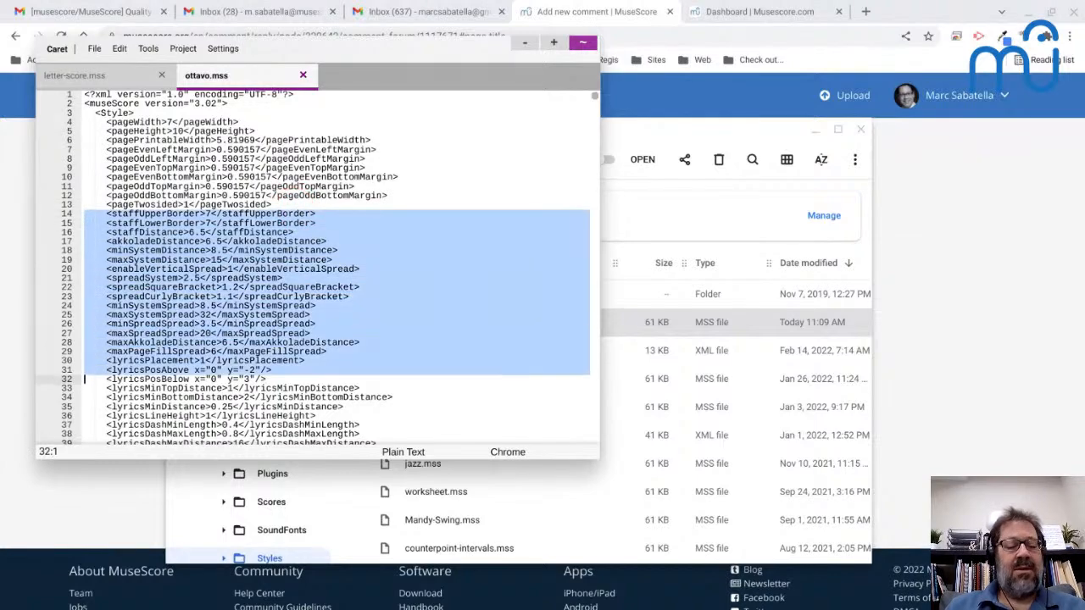
{"action": "key", "text": "shift+Page_Down"}
{"action": "key", "text": "shift+Page_Down"}
{"action": "key", "text": "shift+Page_Down"}
{"action": "key", "text": "shift+Page_Down"}
{"action": "key", "text": "shift+Page_Down"}
{"action": "key", "text": "shift+Page_Down"}
{"action": "key", "text": "shift+Page_Down"}
{"action": "key", "text": "shift+Page_Down"}
{"action": "key", "text": "shift+Page_Down"}
{"action": "key", "text": "shift+Page_Down"}
{"action": "key", "text": "shift+Page_Down"}
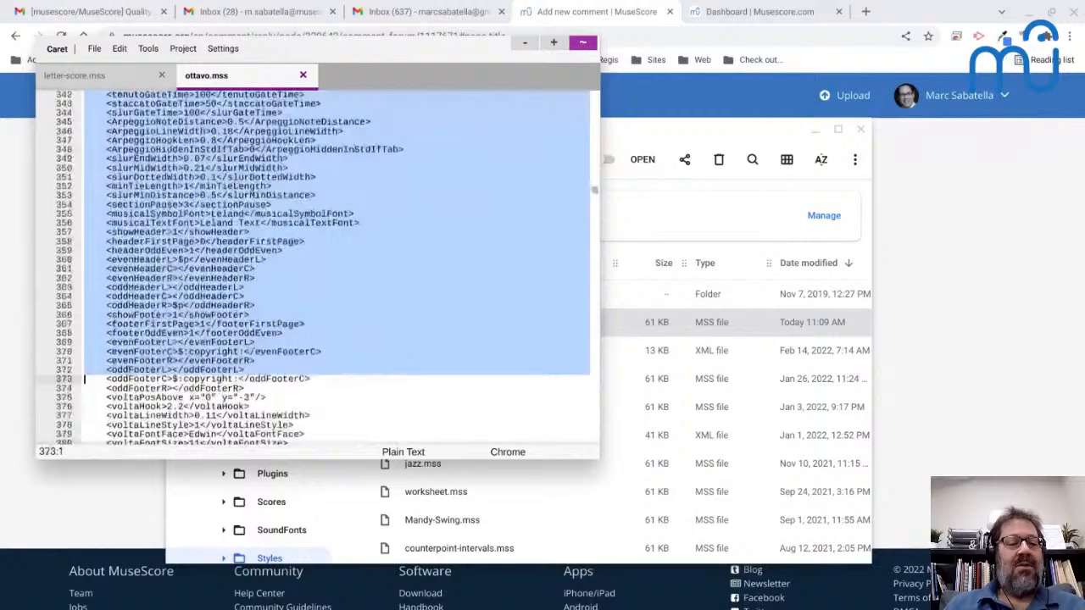
{"action": "key", "text": "shift+Page_Down"}
{"action": "key", "text": "shift+Page_Down"}
{"action": "key", "text": "shift+Page_Down"}
{"action": "key", "text": "shift+Page_Down"}
{"action": "key", "text": "shift+Page_Down"}
{"action": "key", "text": "shift+Page_Down"}
{"action": "key", "text": "shift+Page_Down"}
{"action": "key", "text": "shift+Page_Down"}
{"action": "key", "text": "shift+Page_Down"}
{"action": "key", "text": "shift+Page_Down"}
{"action": "key", "text": "shift+Page_Down"}
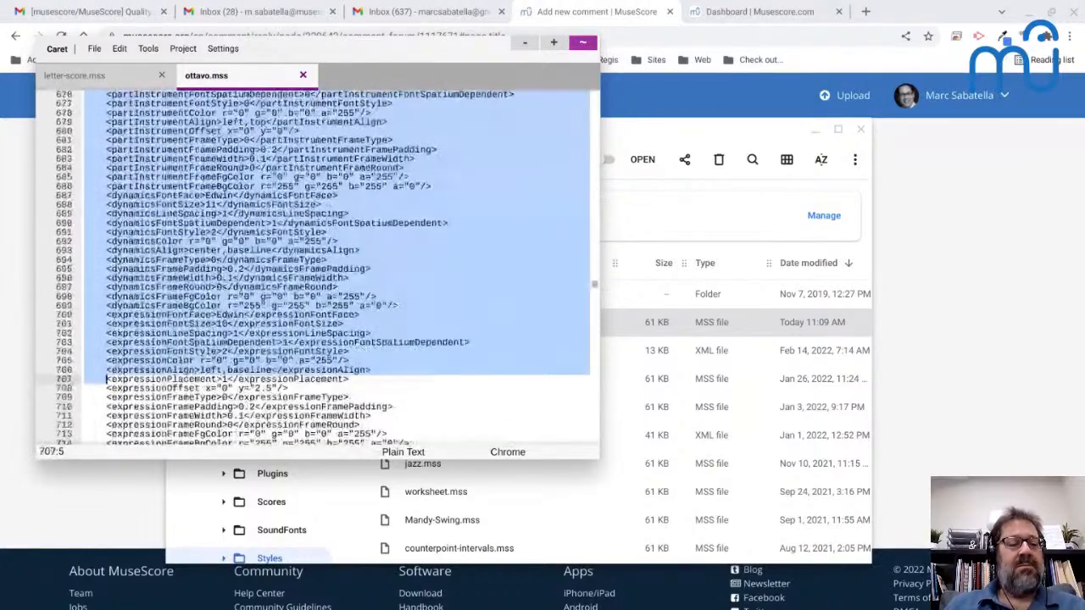
{"action": "key", "text": "shift+Page_Down"}
{"action": "key", "text": "shift+Page_Down"}
{"action": "key", "text": "shift+Page_Down"}
{"action": "key", "text": "shift+Page_Down"}
{"action": "key", "text": "shift+Page_Down"}
{"action": "key", "text": "shift+Page_Down"}
{"action": "key", "text": "shift+Page_Down"}
{"action": "key", "text": "shift+Page_Down"}
{"action": "key", "text": "shift+Page_Down"}
{"action": "key", "text": "shift+Page_Down"}
{"action": "key", "text": "shift+Page_Down"}
{"action": "key", "text": "shift+Up"}
{"action": "key", "text": "shift+Up"}
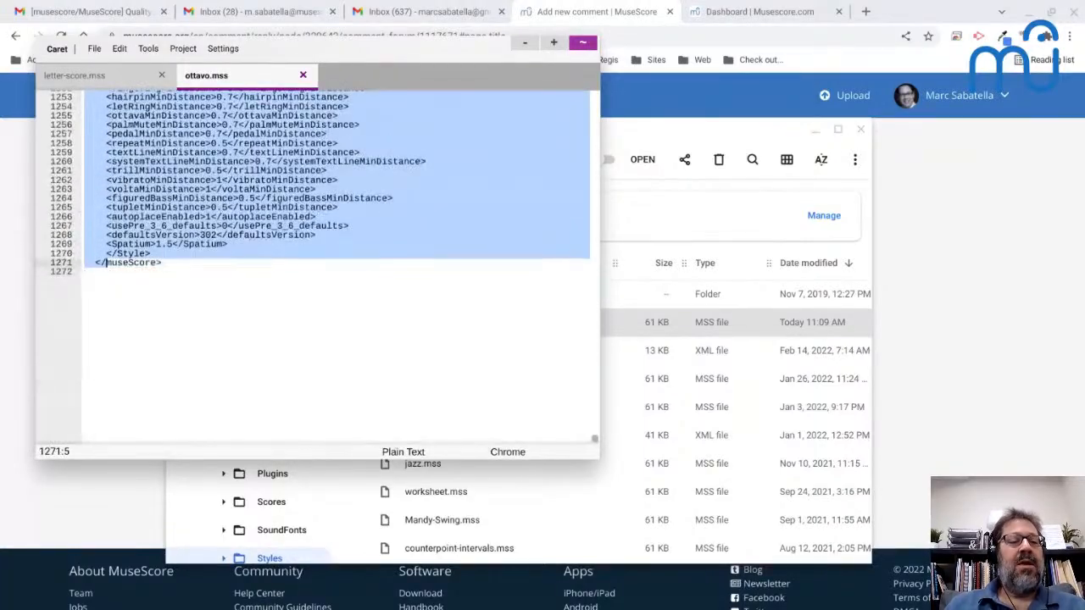
{"action": "key", "text": "shift+Home"}
{"action": "key", "text": "shift+Up"}
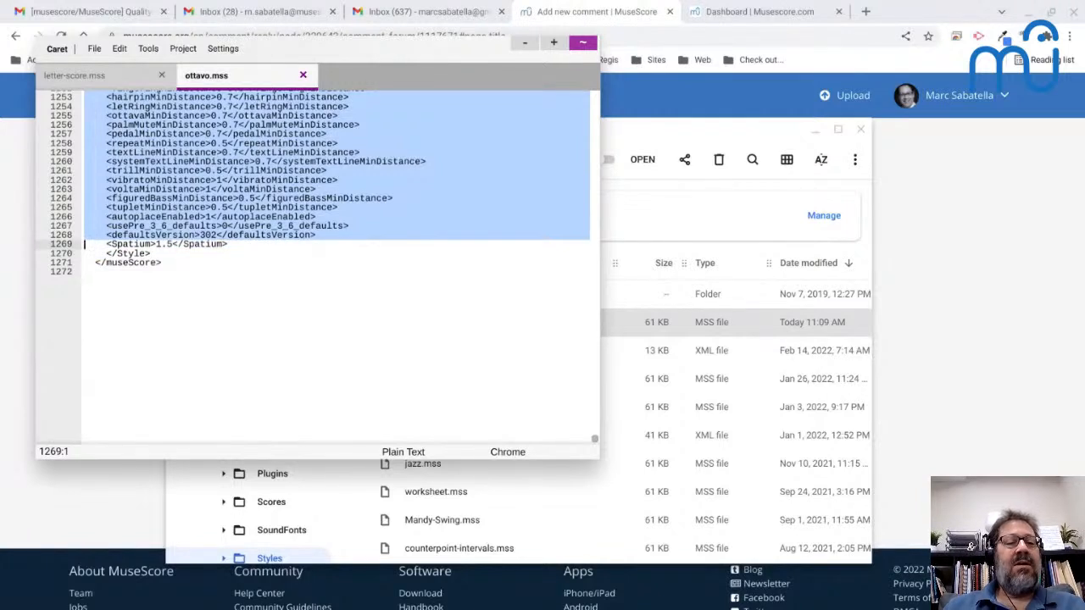
{"action": "key", "text": "Delete"}
{"action": "scroll", "coordinate": [136, 174], "scroll_direction": "up", "scroll_amount": 5}
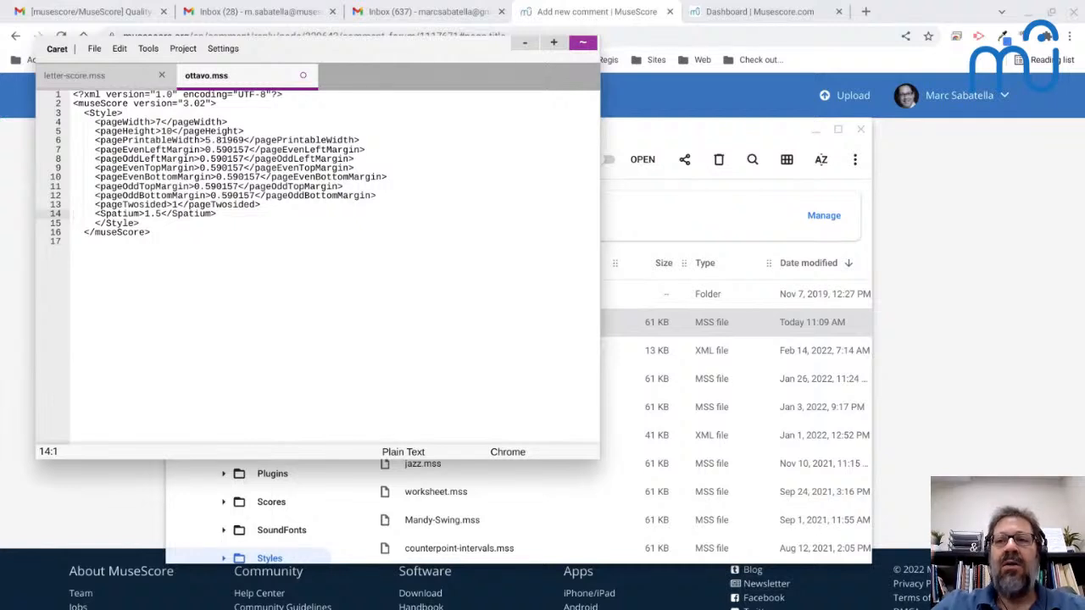
- Close the Caret text editor and discard the unsaved changes to ottavo.mss
{"action": "left_click", "coordinate": [582, 41]}
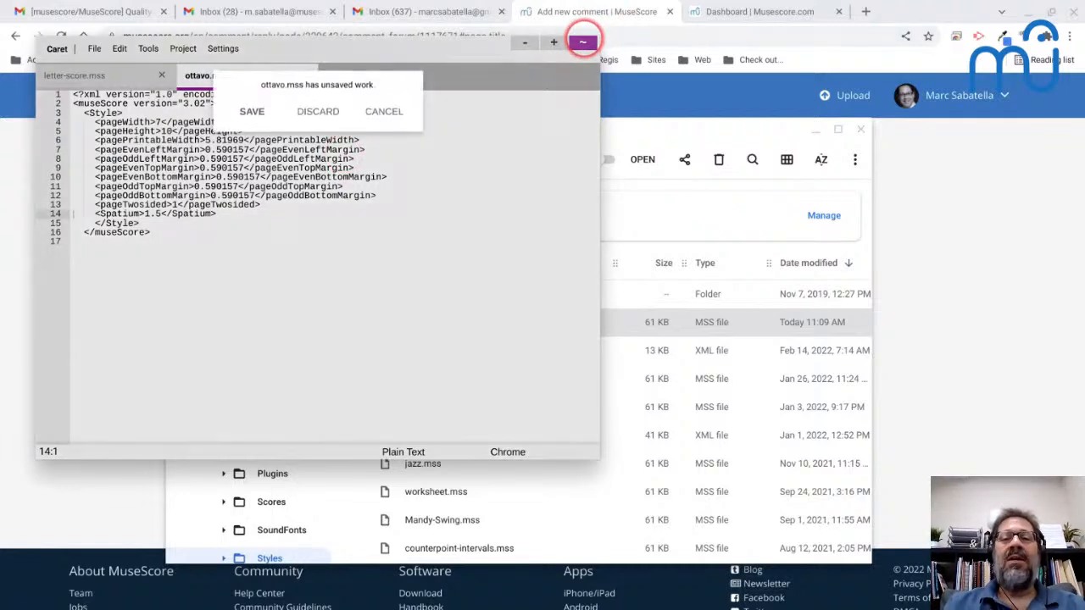
{"action": "left_click", "coordinate": [318, 112]}
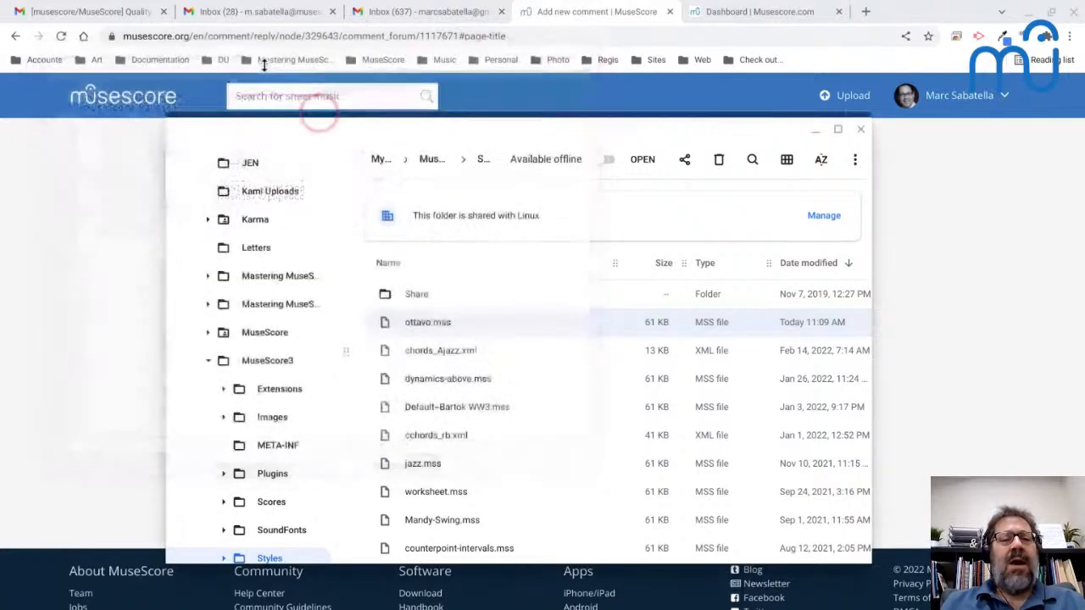
{"action": "left_click", "coordinate": [672, 218]}
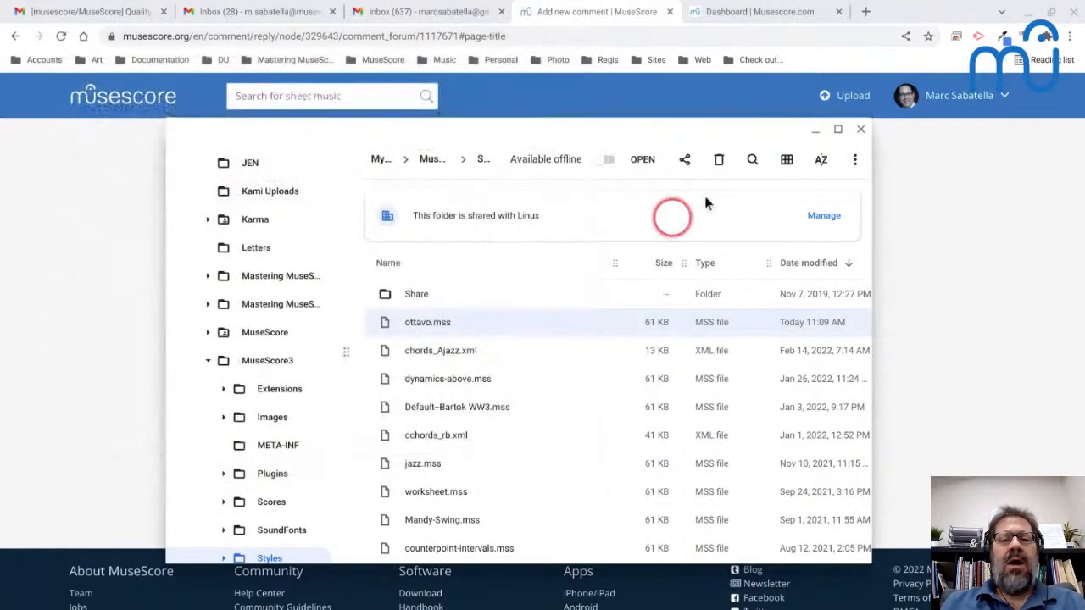
- Switch back to MuseScore, undo all edits in the first untitled score and view its beginning at 100%
{"action": "key", "text": "alt+Tab"}
{"action": "key", "text": "alt+Tab"}
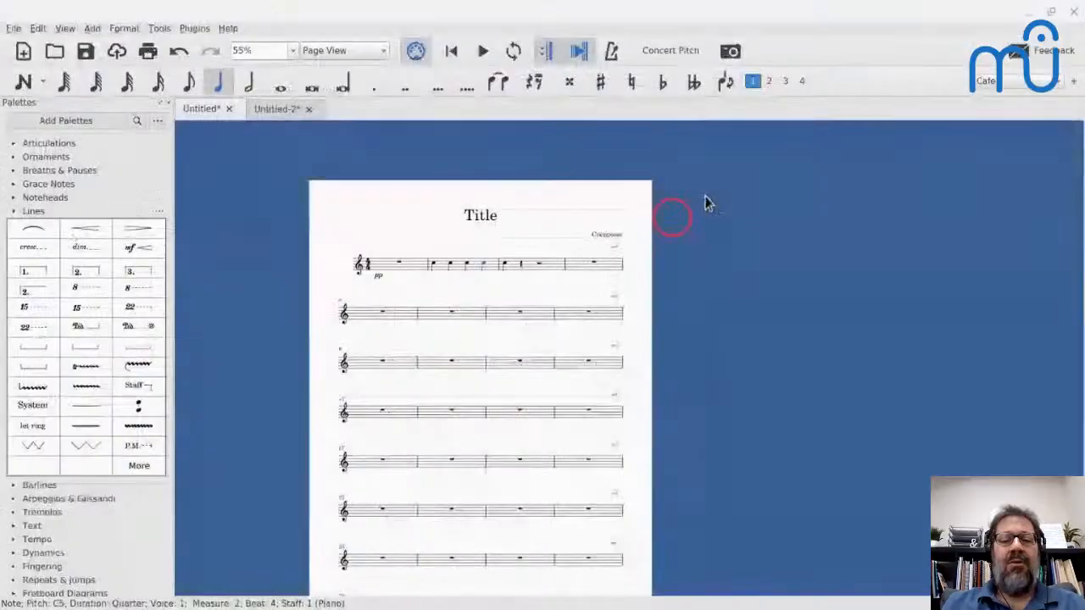
{"action": "left_click", "coordinate": [395, 96]}
{"action": "key", "text": "ctrl+z"}
{"action": "key", "text": "ctrl+z"}
{"action": "key", "text": "ctrl+z"}
{"action": "key", "text": "ctrl+z"}
{"action": "key", "text": "ctrl+z"}
{"action": "key", "text": "ctrl+z"}
{"action": "key", "text": "ctrl+z"}
{"action": "key", "text": "ctrl+z"}
{"action": "key", "text": "ctrl+z"}
{"action": "key", "text": "ctrl+z"}
{"action": "key", "text": "ctrl+z"}
{"action": "key", "text": "ctrl+z"}
{"action": "key", "text": "ctrl+z"}
{"action": "key", "text": "ctrl+z"}
{"action": "key", "text": "ctrl+z"}
{"action": "key", "text": "ctrl+z"}
{"action": "key", "text": "ctrl+z"}
{"action": "key", "text": "ctrl+z"}
{"action": "key", "text": "ctrl+z"}
{"action": "key", "text": "ctrl+z"}
{"action": "key", "text": "ctrl+z"}
{"action": "key", "text": "ctrl+z"}
{"action": "key", "text": "ctrl+z"}
{"action": "key", "text": "ctrl+z"}
{"action": "key", "text": "ctrl+z"}
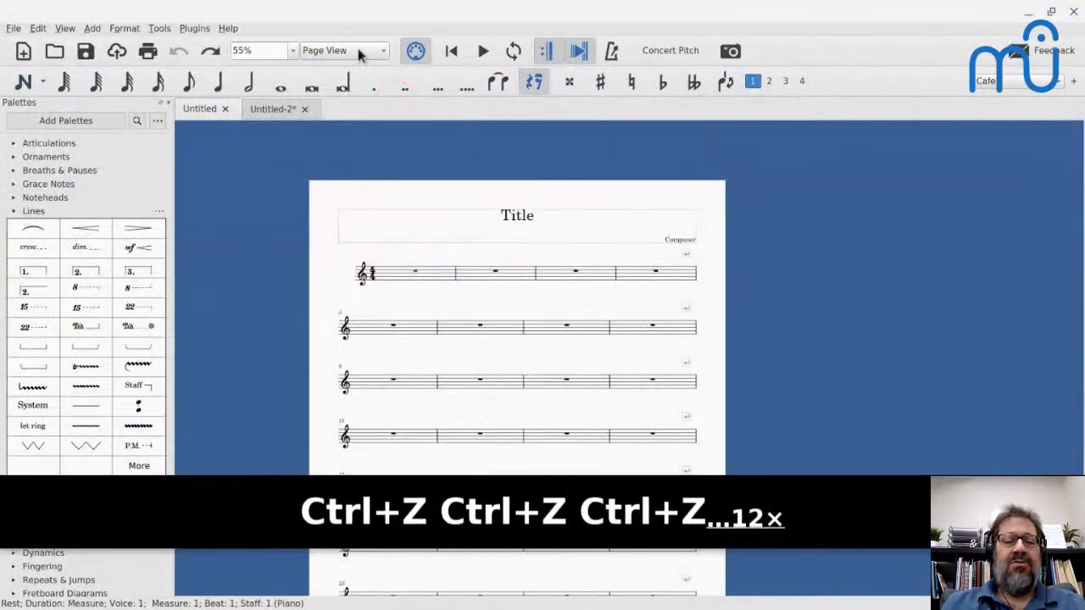
{"action": "left_click", "coordinate": [272, 109]}
{"action": "key", "text": "ctrl+0"}
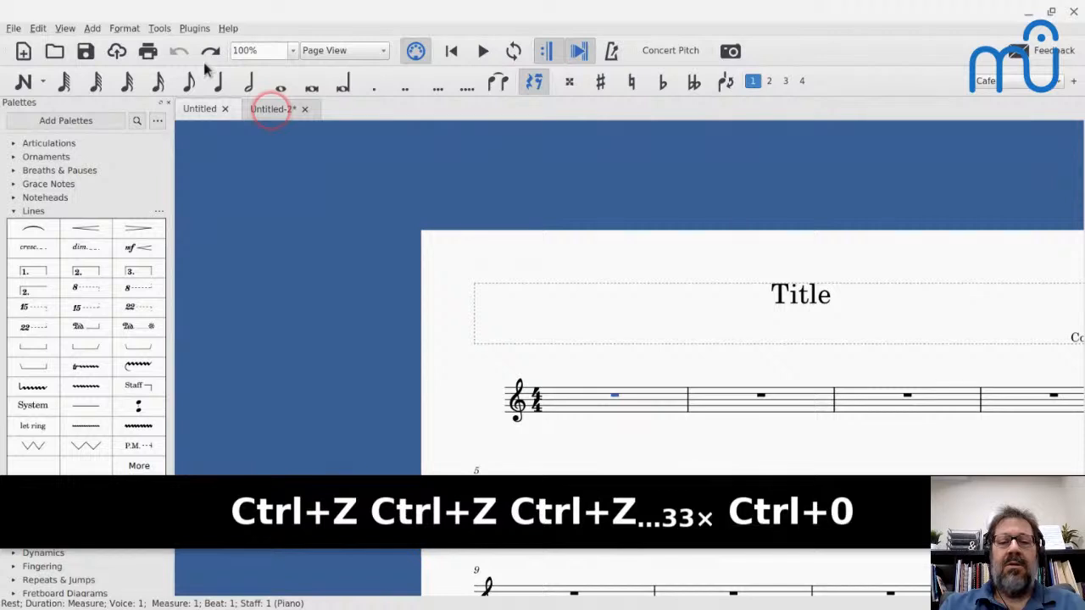
{"action": "key", "text": "Home"}
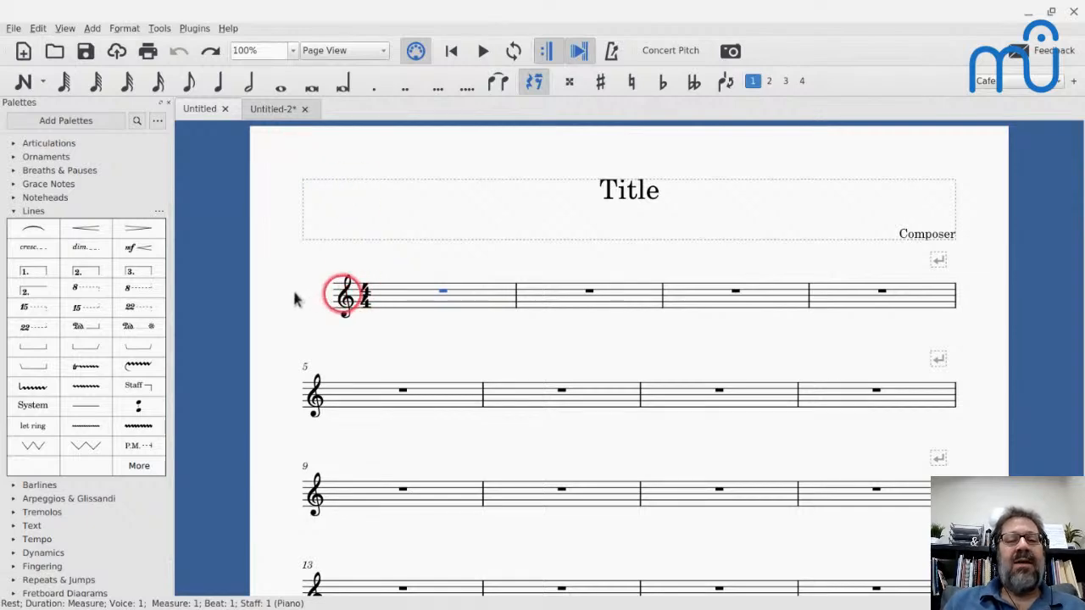
- Select the 4/4 time signature in measure 1, collapse the Lines palette and expand the Time Signatures palette
{"action": "left_click", "coordinate": [365, 292]}
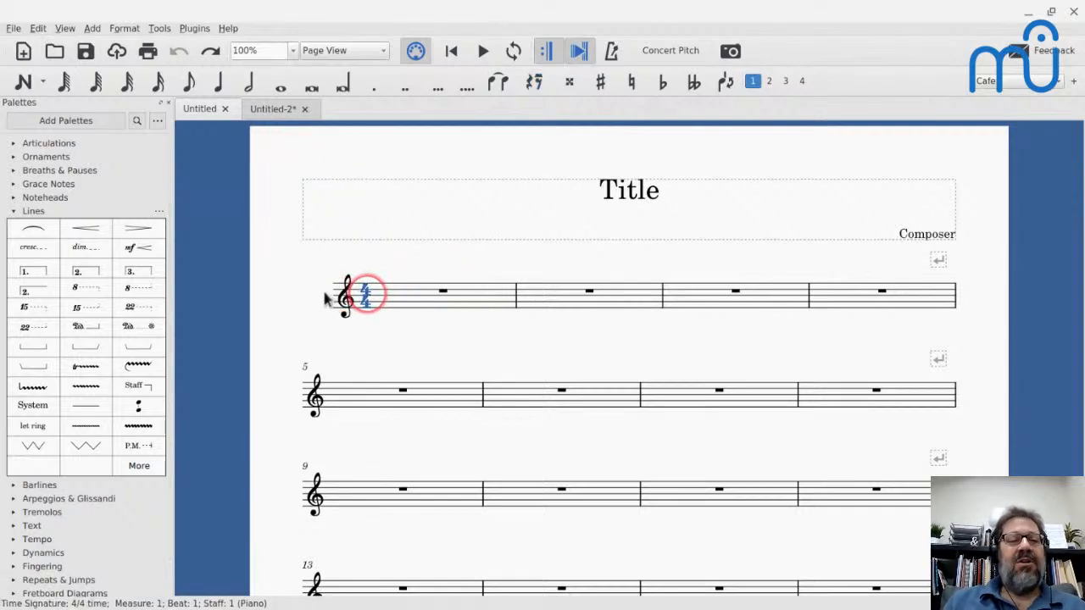
{"action": "left_click", "coordinate": [14, 210]}
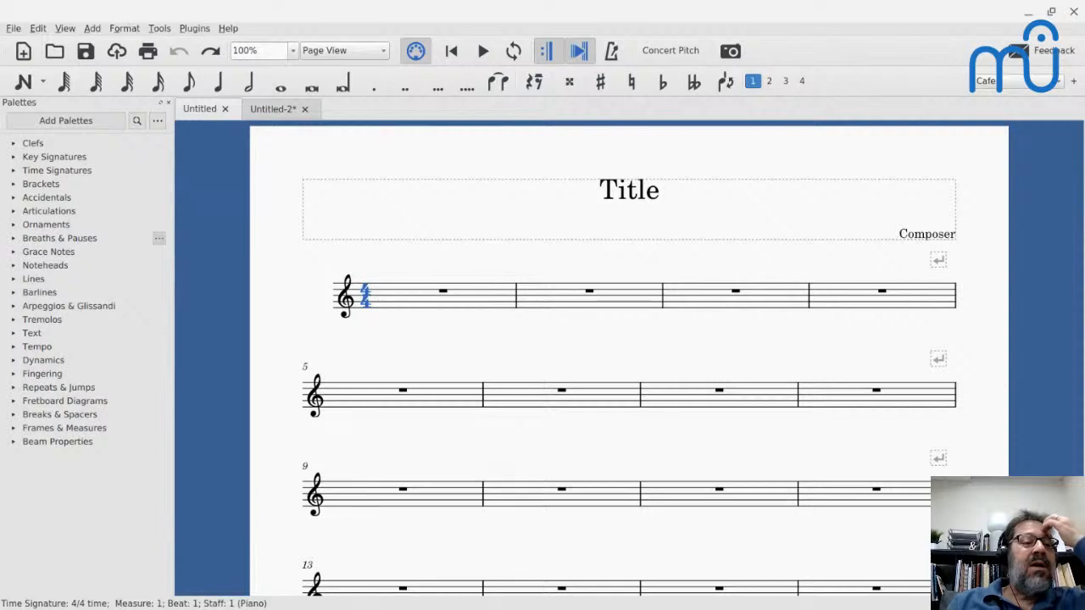
{"action": "left_click", "coordinate": [13, 170]}
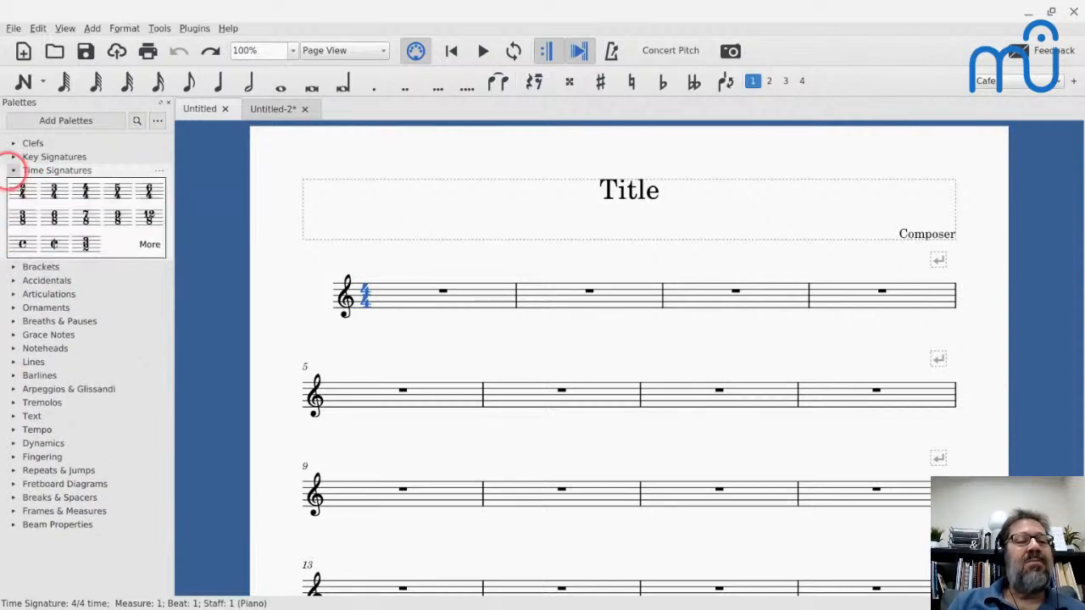
{"action": "left_click", "coordinate": [85, 191]}
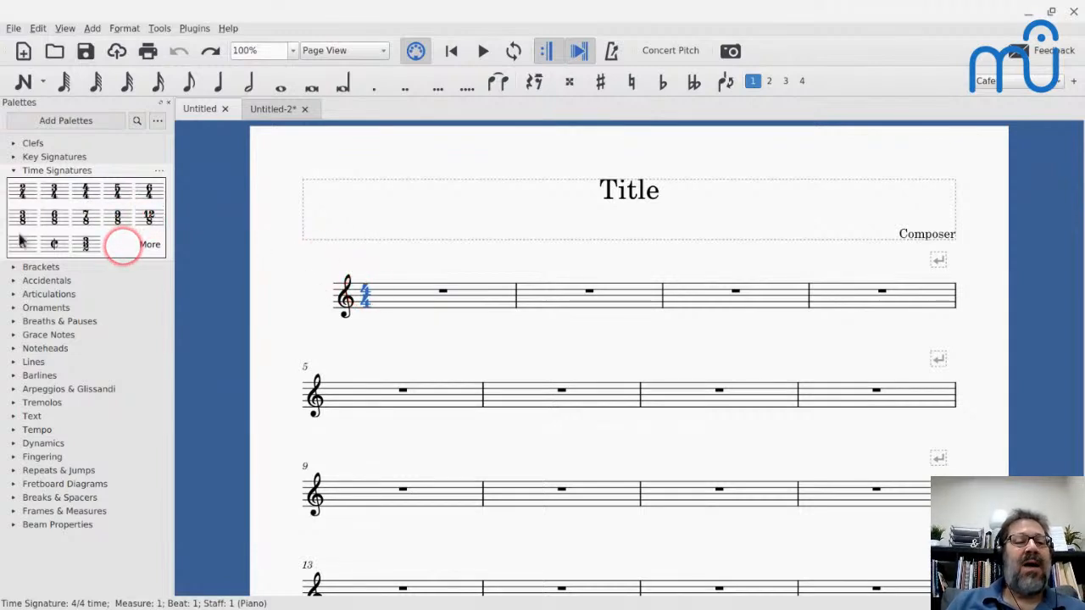
- Examine the cell size and scale settings in the Time Signatures palette properties and leave them without changes
{"action": "left_click", "coordinate": [159, 171]}
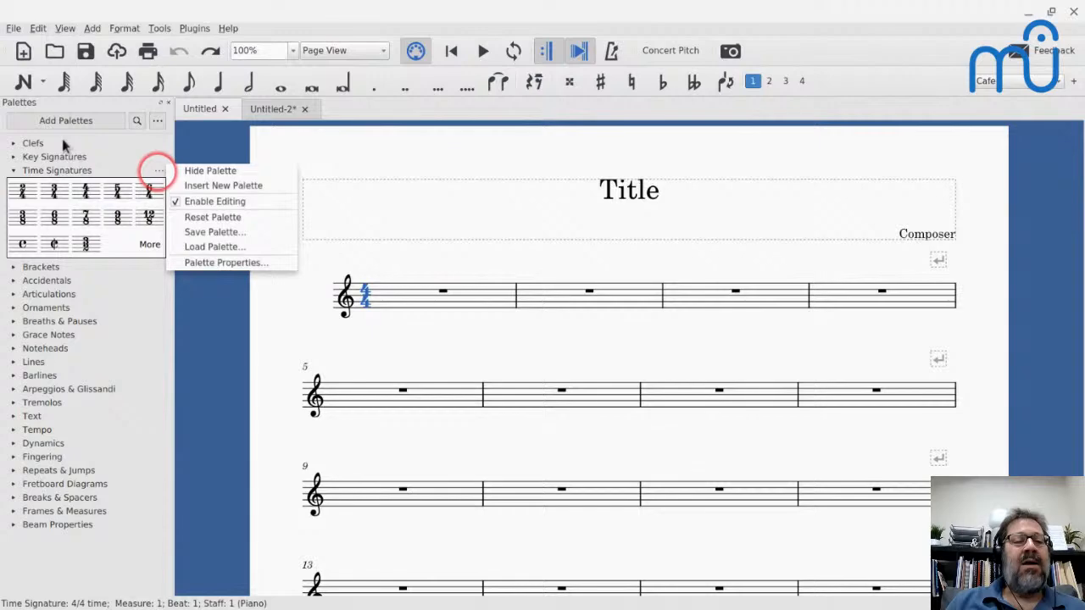
{"action": "left_click", "coordinate": [190, 262]}
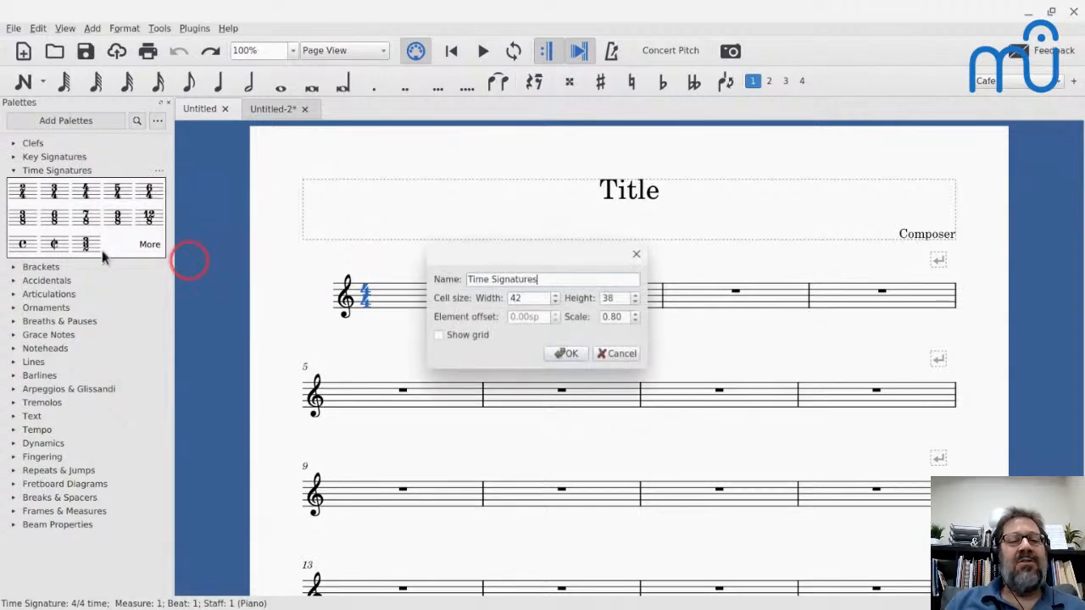
{"action": "left_click", "coordinate": [617, 356]}
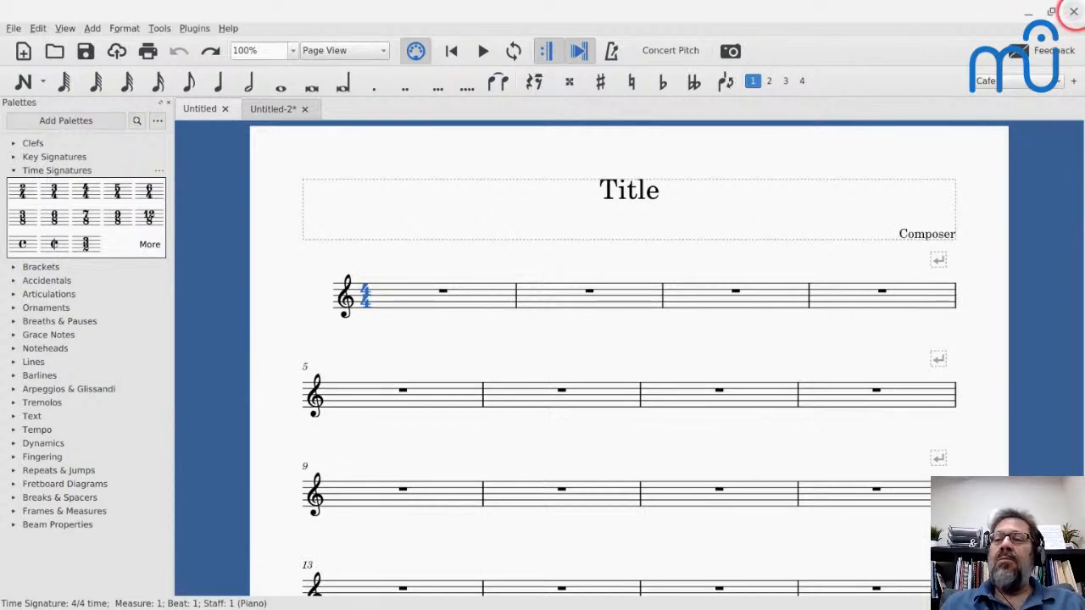
- Close MuseScore and, in the terminal window, suspend the running demo job and resume it in the background with bg
{"action": "left_click", "coordinate": [1074, 11]}
{"action": "left_click", "coordinate": [573, 339]}
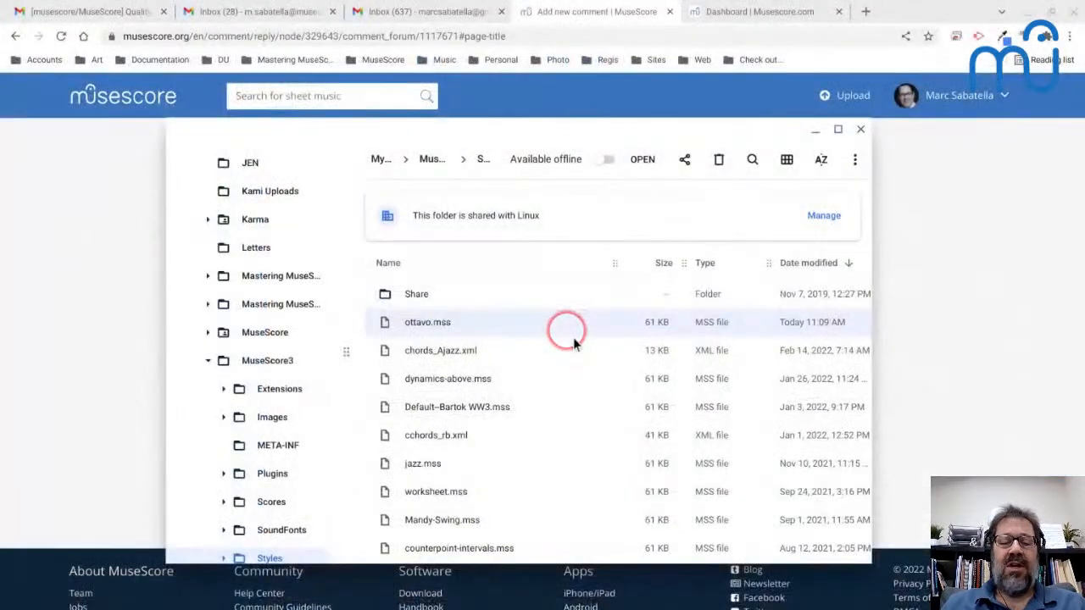
{"action": "key", "text": "alt+Tab"}
{"action": "key", "text": "alt+Tab"}
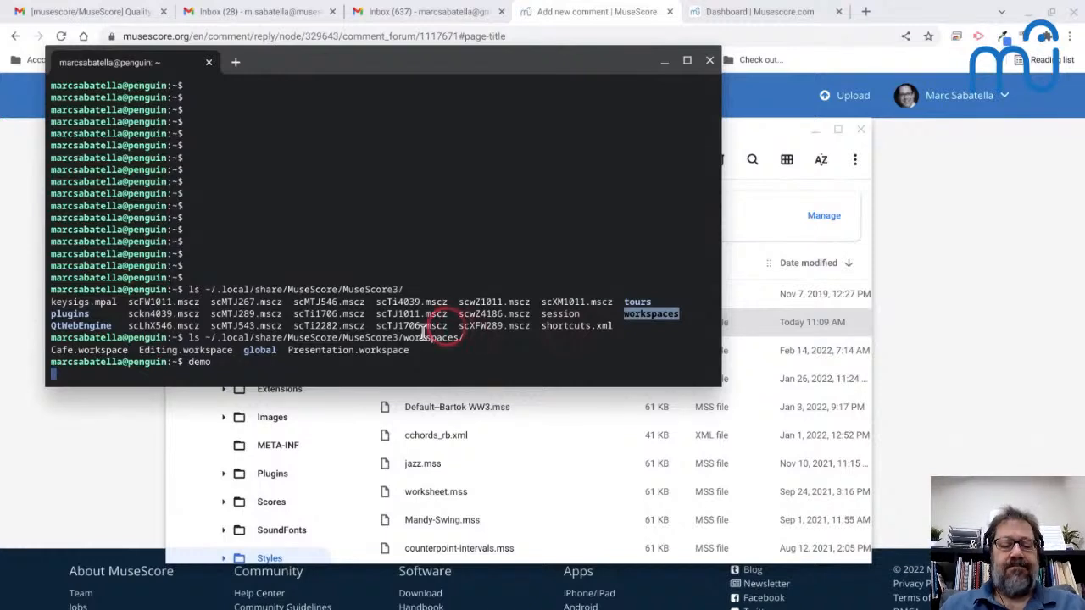
{"action": "key", "text": "ctrl+z"}
{"action": "type", "text": "bg"}
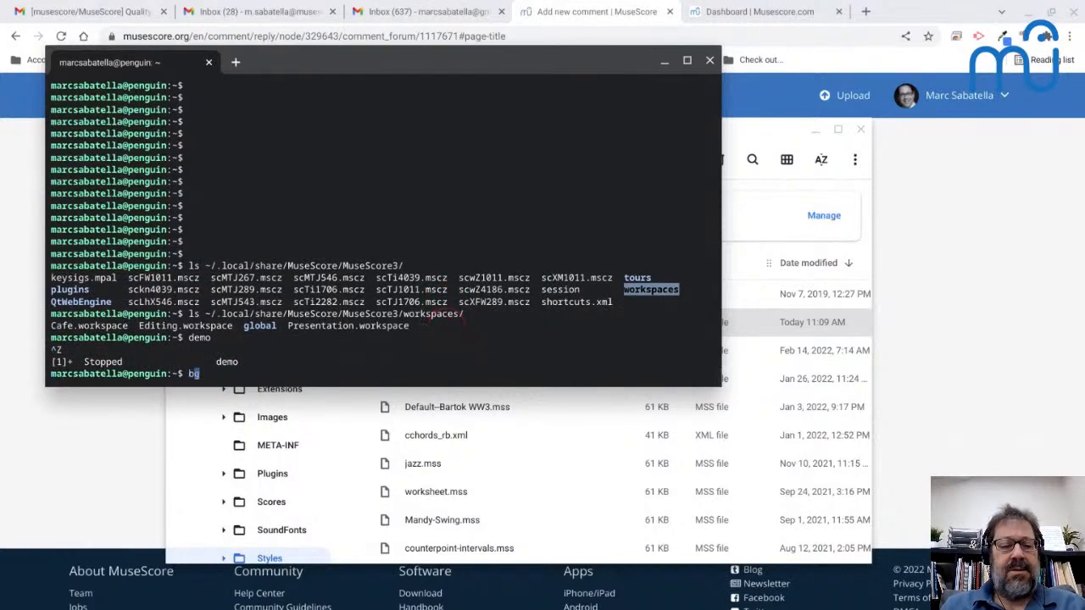
{"action": "key", "text": "Return"}
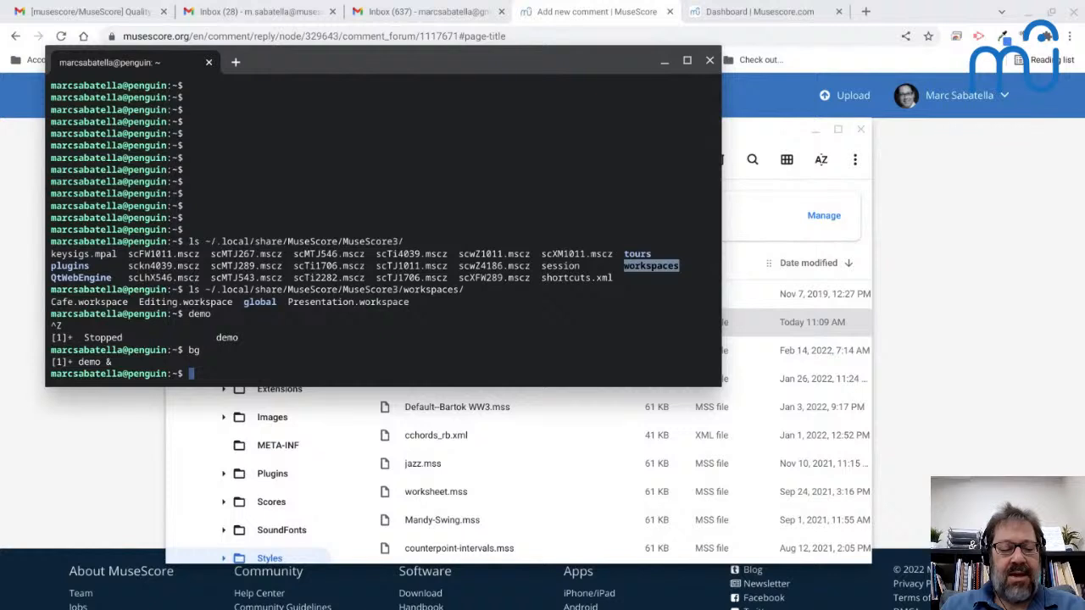
- Launch ~/.local/bin/mscore-portable without options from the terminal and dismiss its start center
{"action": "type", "text": "~/."}
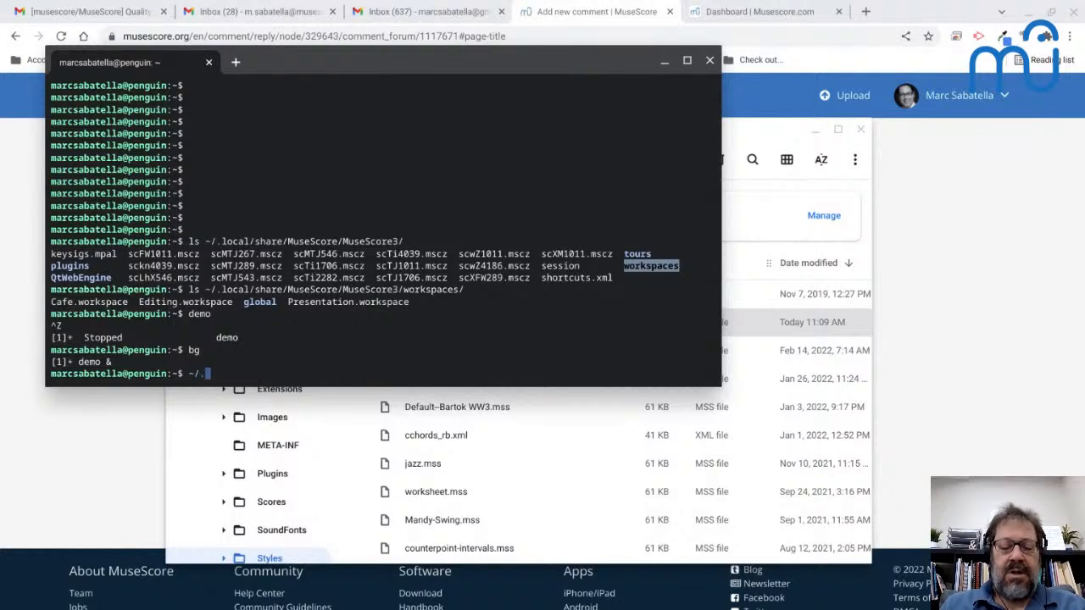
{"action": "type", "text": "local/bin/m"}
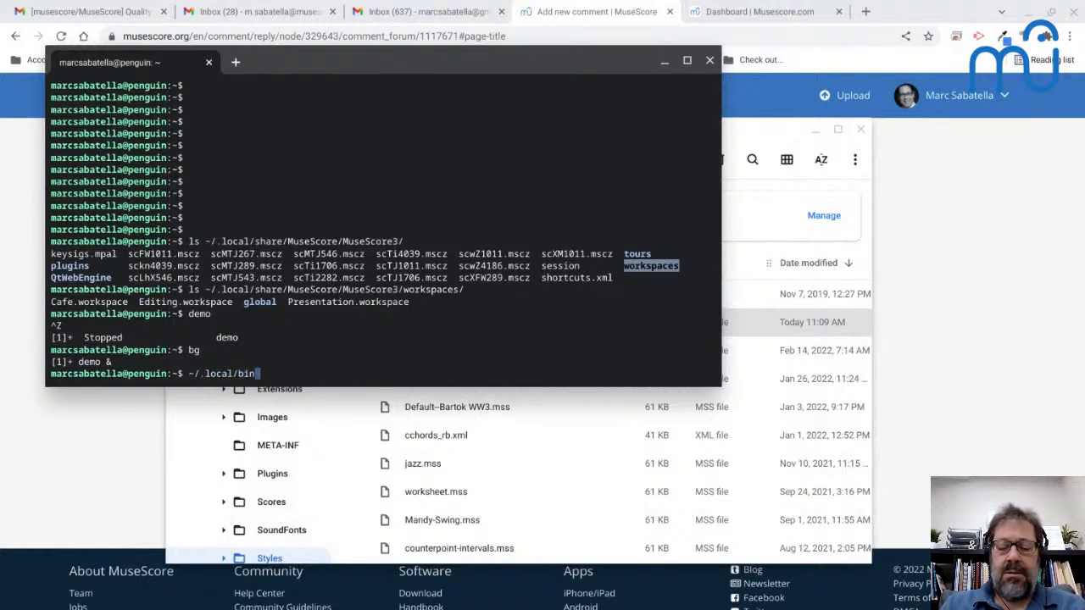
{"action": "key", "text": "Tab"}
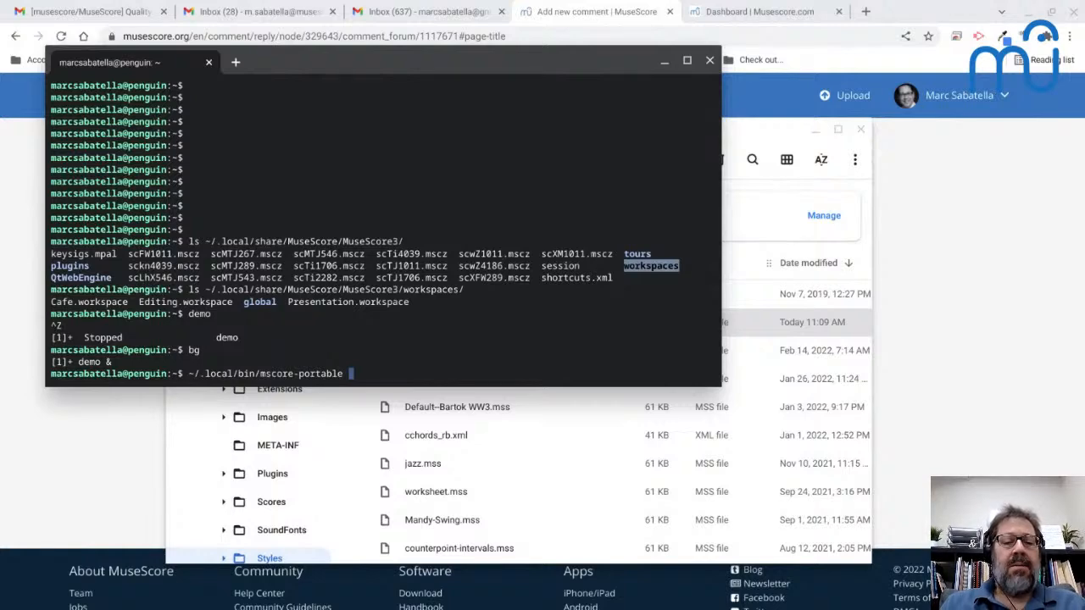
{"action": "key", "text": "Return"}
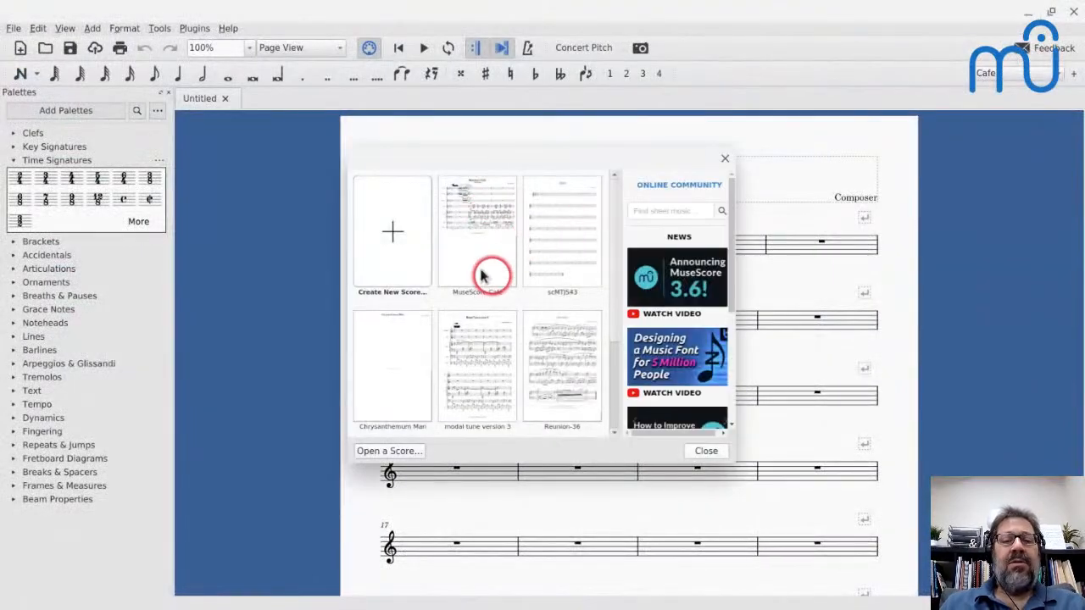
{"action": "left_click", "coordinate": [706, 450]}
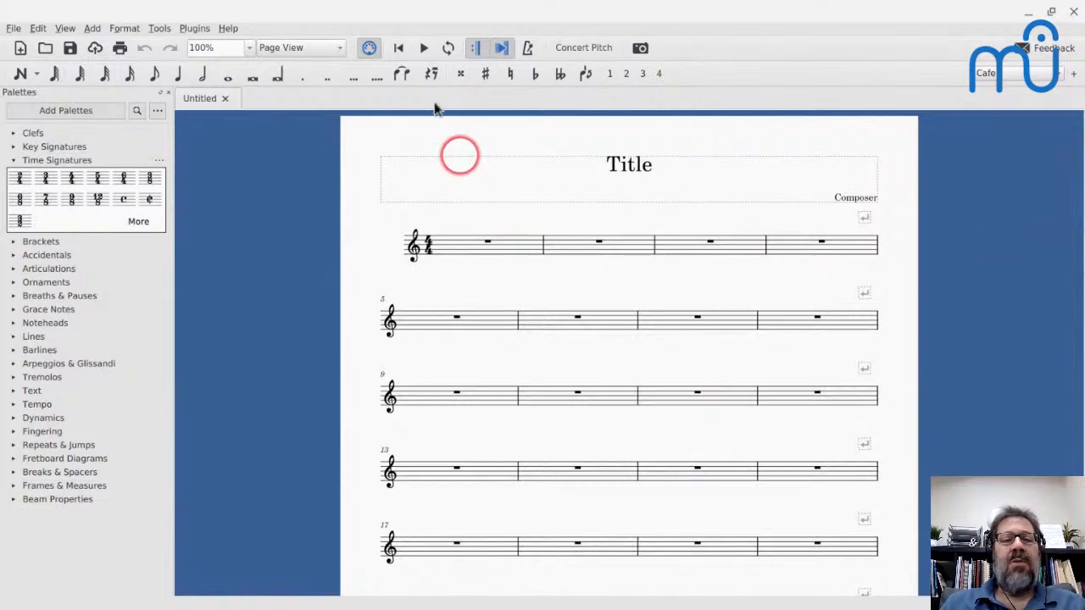
{"action": "left_click_drag", "start_coordinate": [436, 107], "coordinate": [256, 109]}
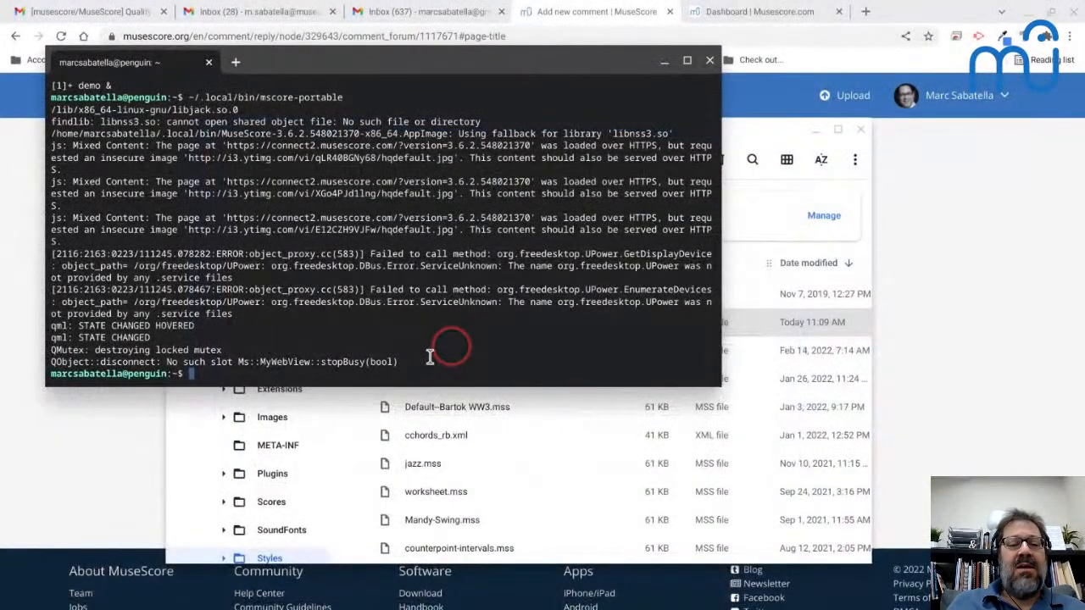
- Relaunch ~/.local/bin/mscore-portable from the terminal with the option -D 158 and dismiss the start center
{"action": "key", "text": "Up"}
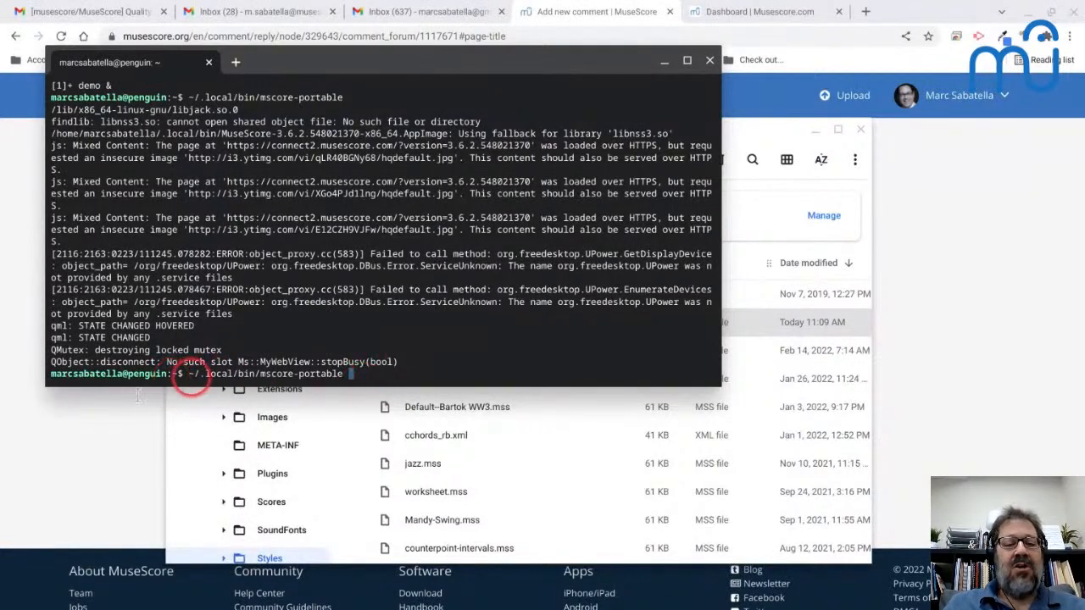
{"action": "type", "text": "-D"}
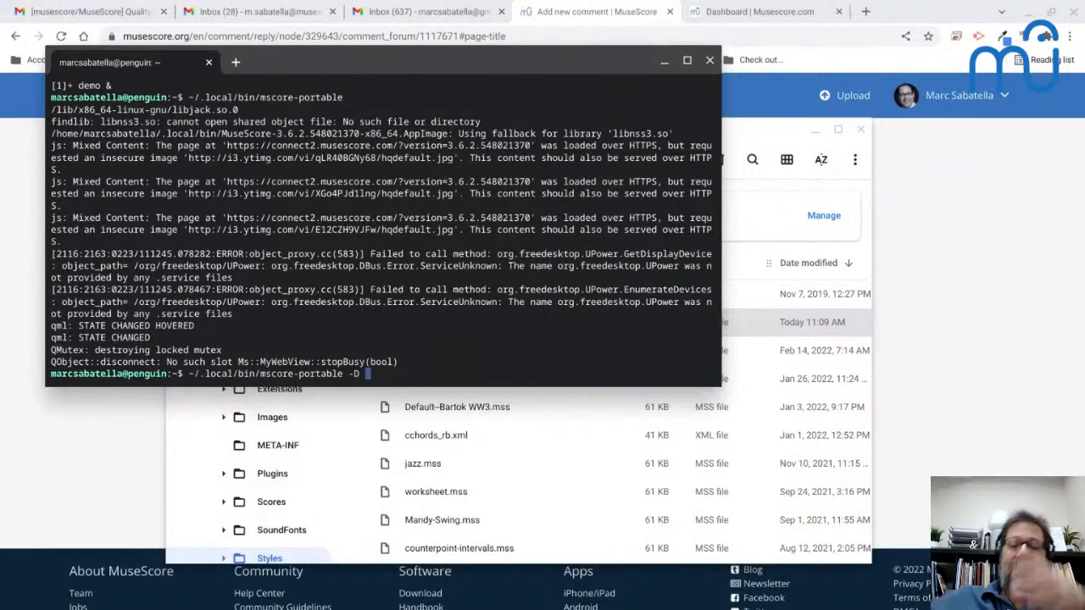
{"action": "type", "text": "158"}
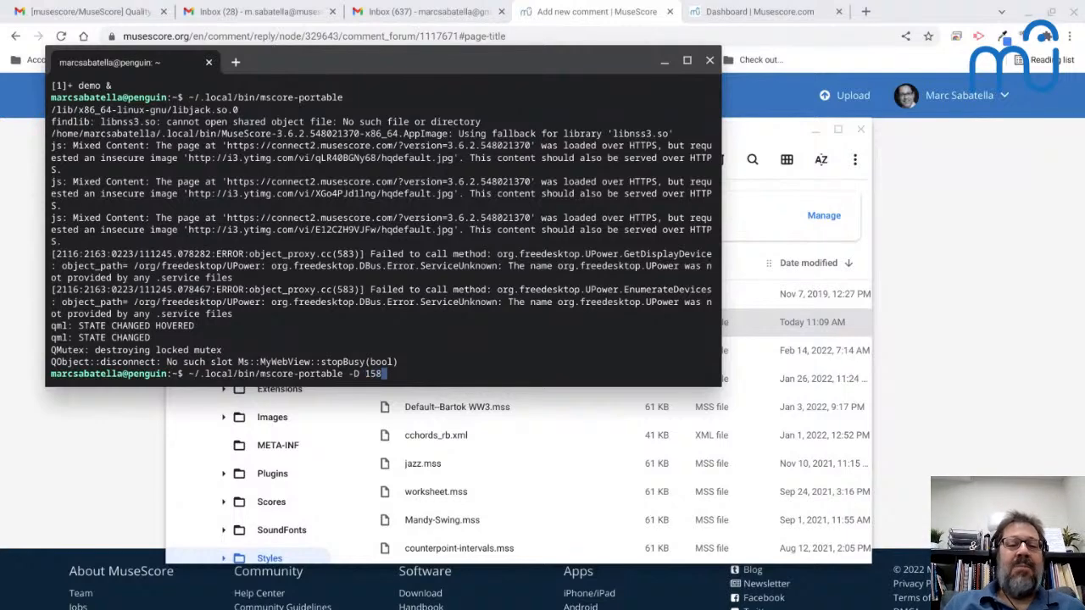
{"action": "key", "text": "Return"}
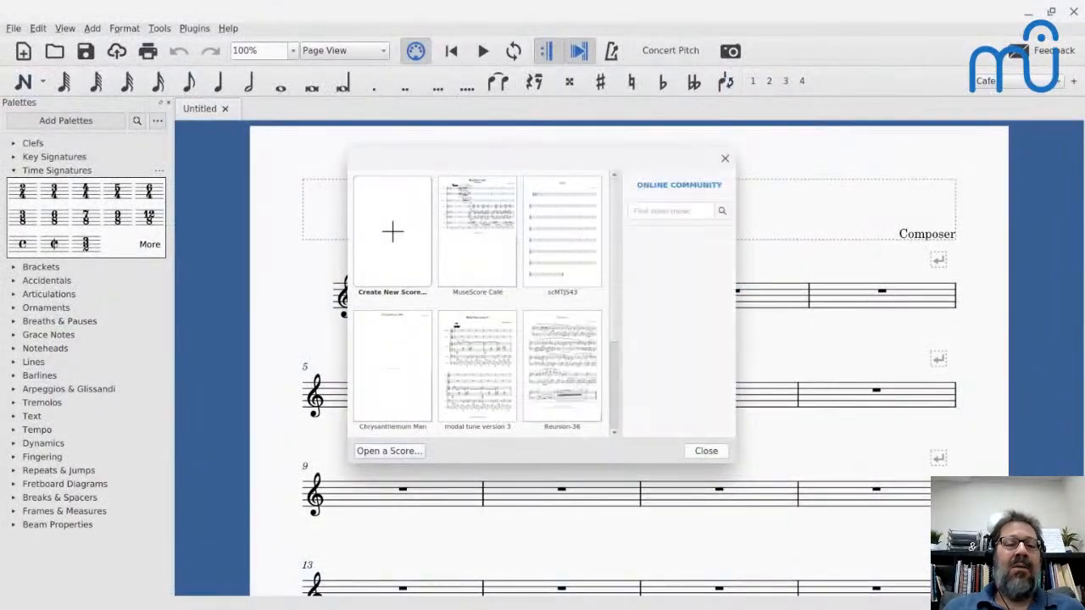
{"action": "left_click", "coordinate": [725, 159]}
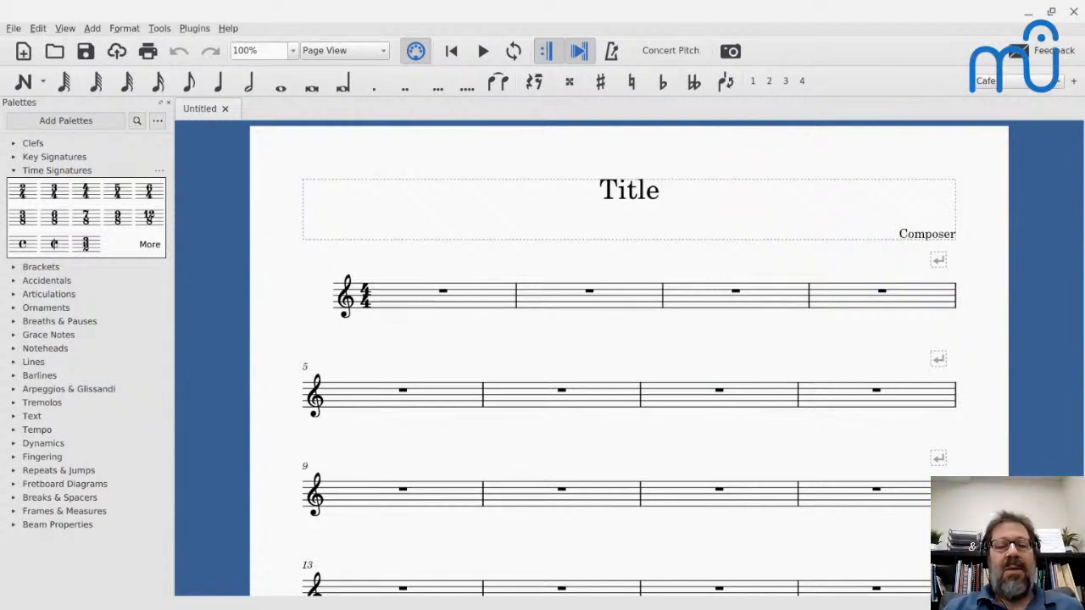
{"action": "left_click", "coordinate": [619, 132]}
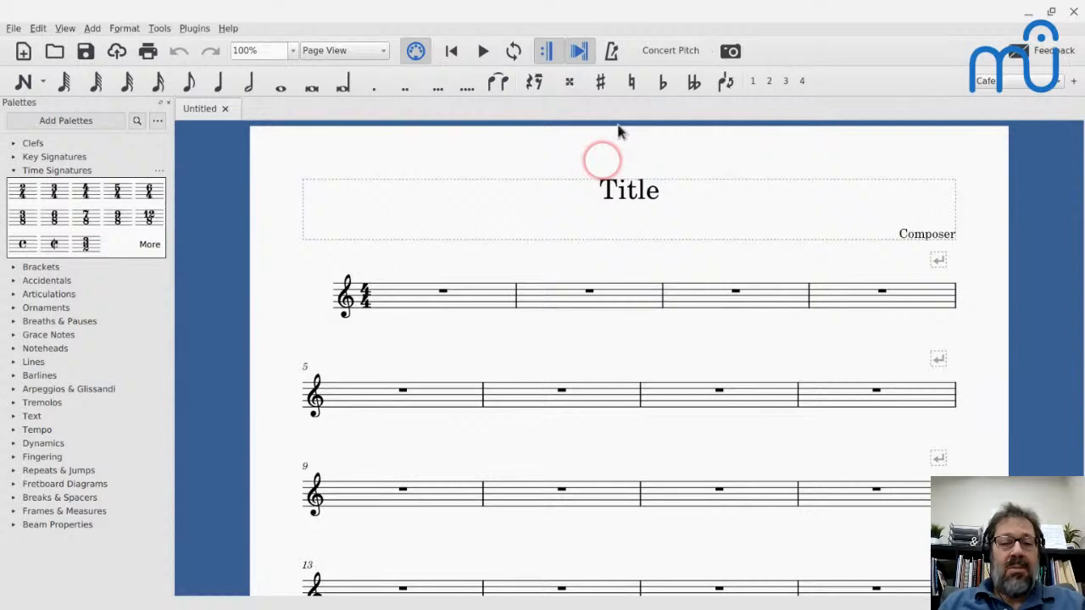
- Review the keyboard shortcut list in the preferences and close the preferences without changes
{"action": "mouse_move", "coordinate": [639, 607]}
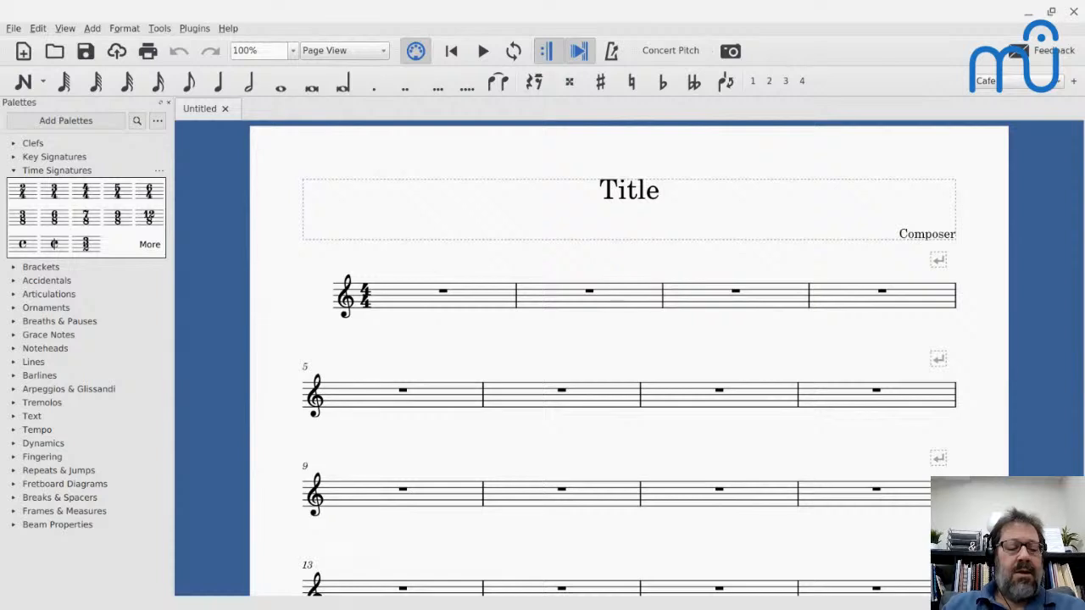
{"action": "key", "text": "Home"}
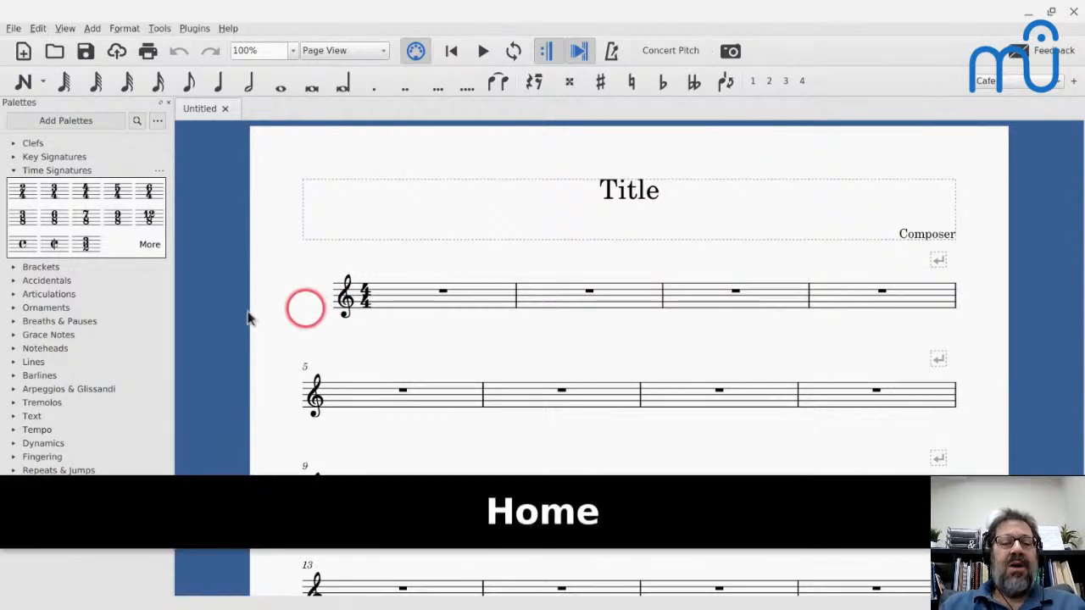
{"action": "key", "text": "Home"}
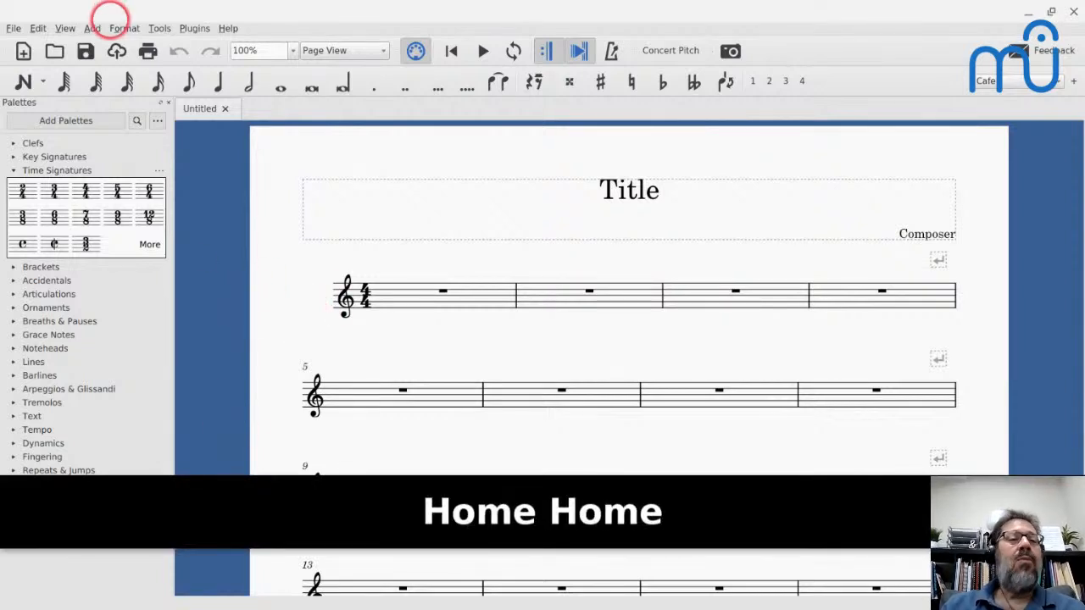
{"action": "left_click", "coordinate": [38, 28]}
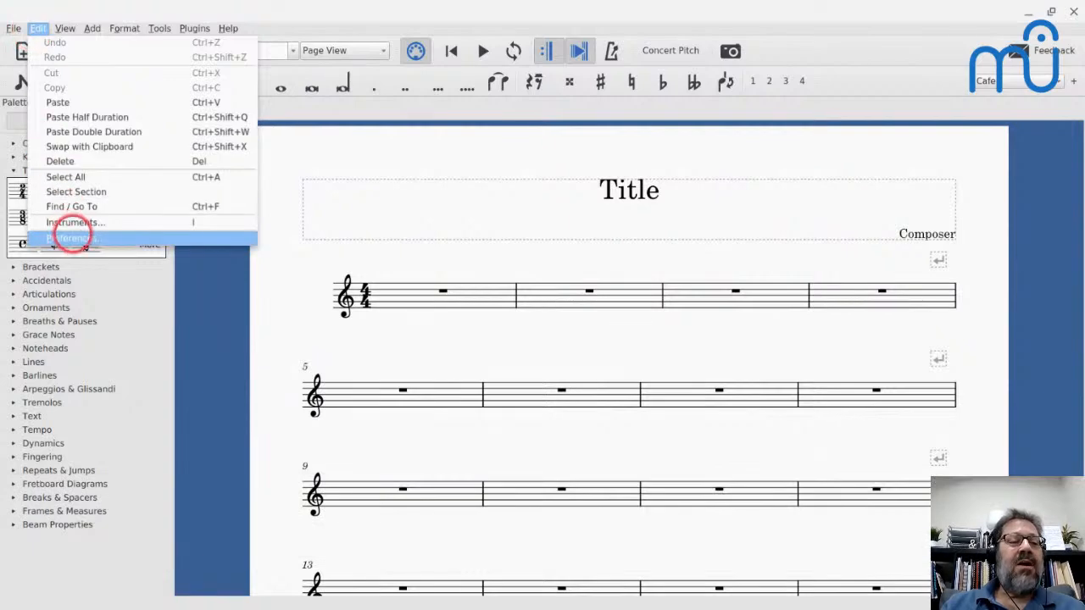
{"action": "left_click", "coordinate": [75, 238]}
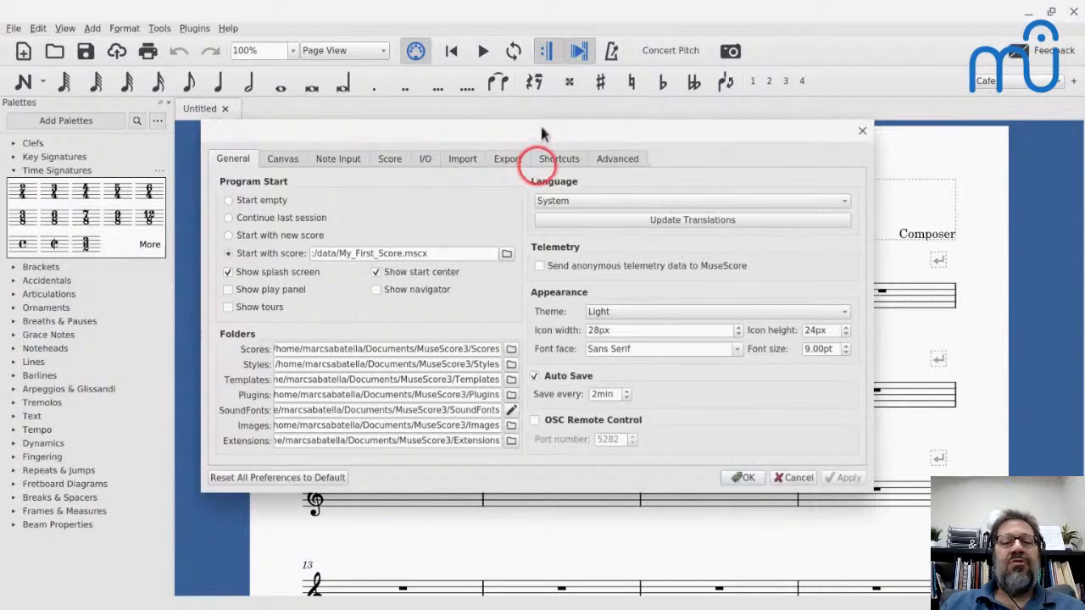
{"action": "left_click", "coordinate": [557, 159]}
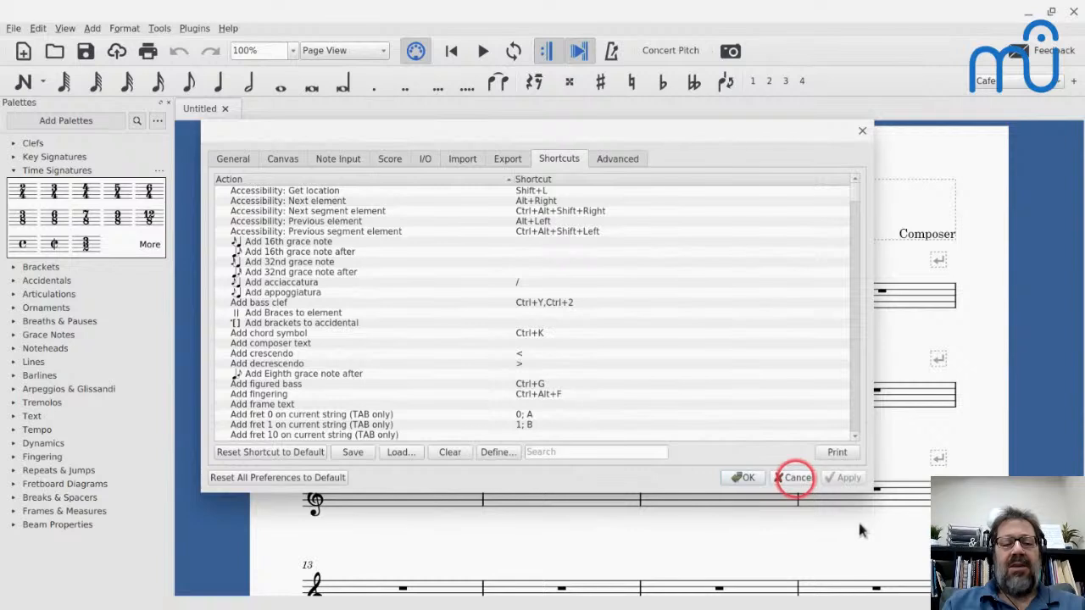
{"action": "key", "text": "Escape"}
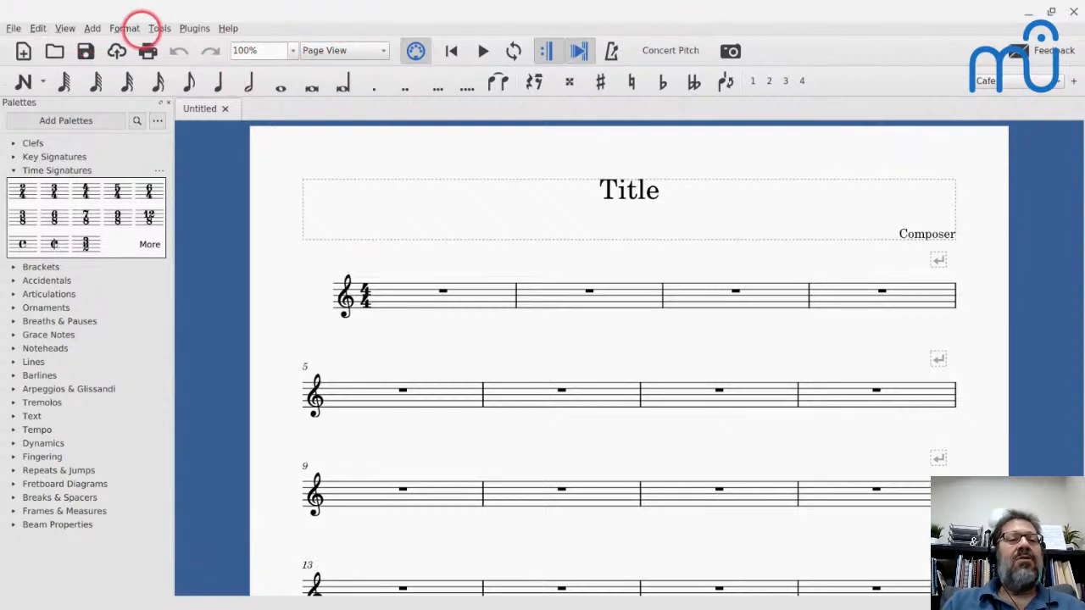
- Open toolbar customization for the Cafe workspace and examine the File Operations, Playback Controls and Note Input toolbar actions
{"action": "left_click", "coordinate": [65, 28]}
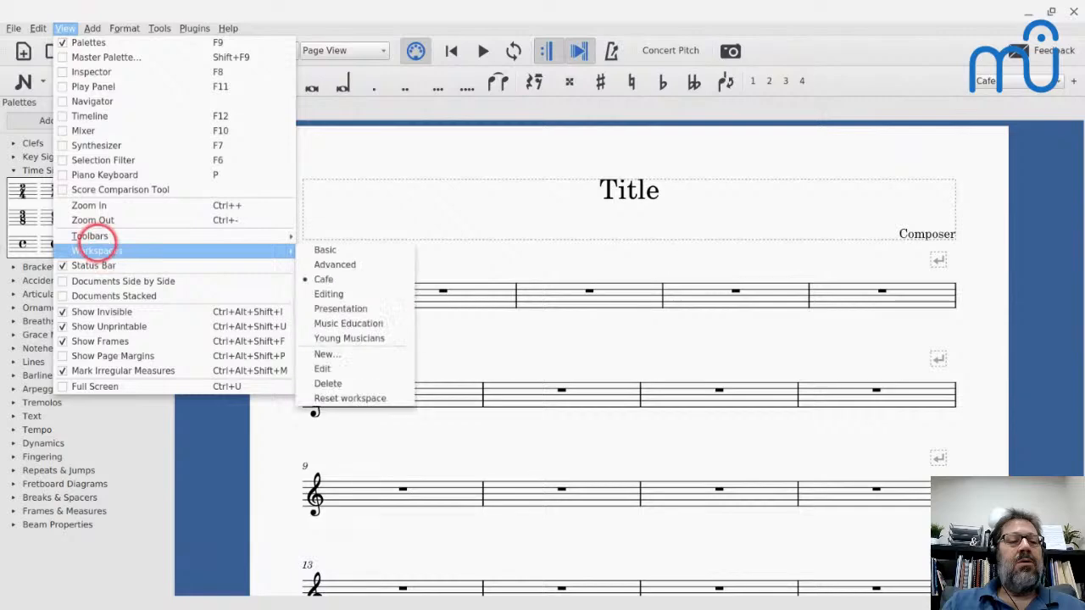
{"action": "mouse_move", "coordinate": [90, 237]}
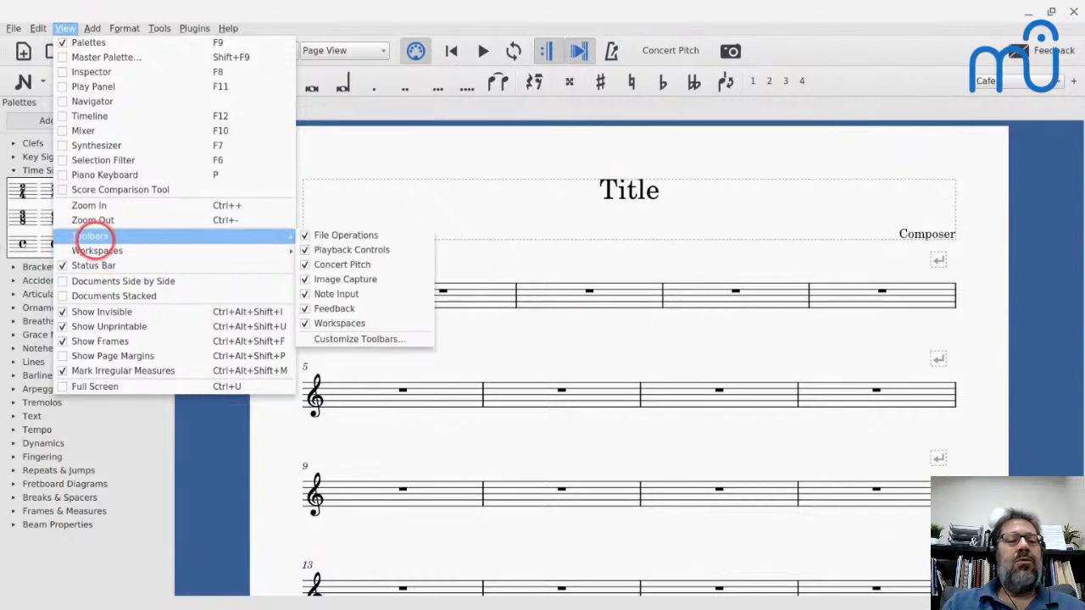
{"action": "left_click", "coordinate": [322, 359]}
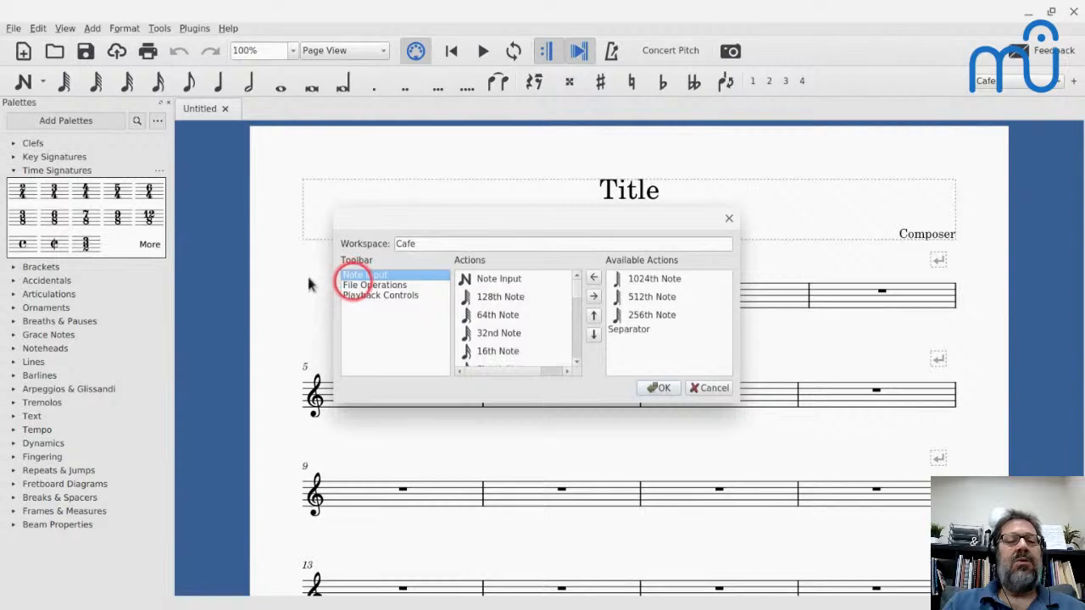
{"action": "left_click", "coordinate": [356, 286]}
{"action": "left_click", "coordinate": [356, 296]}
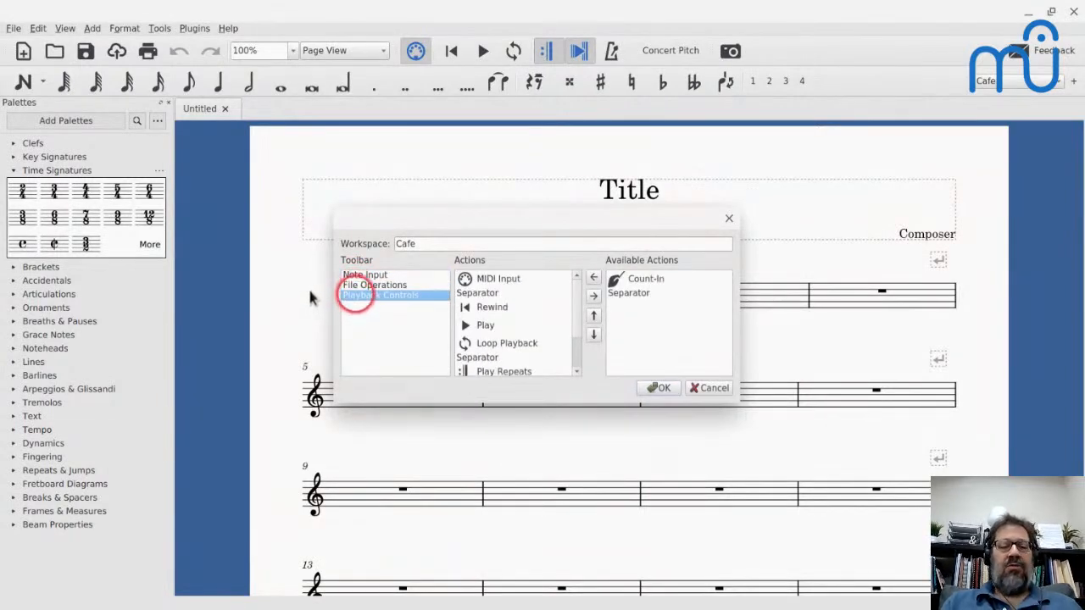
{"action": "left_click", "coordinate": [355, 286]}
{"action": "left_click", "coordinate": [360, 275]}
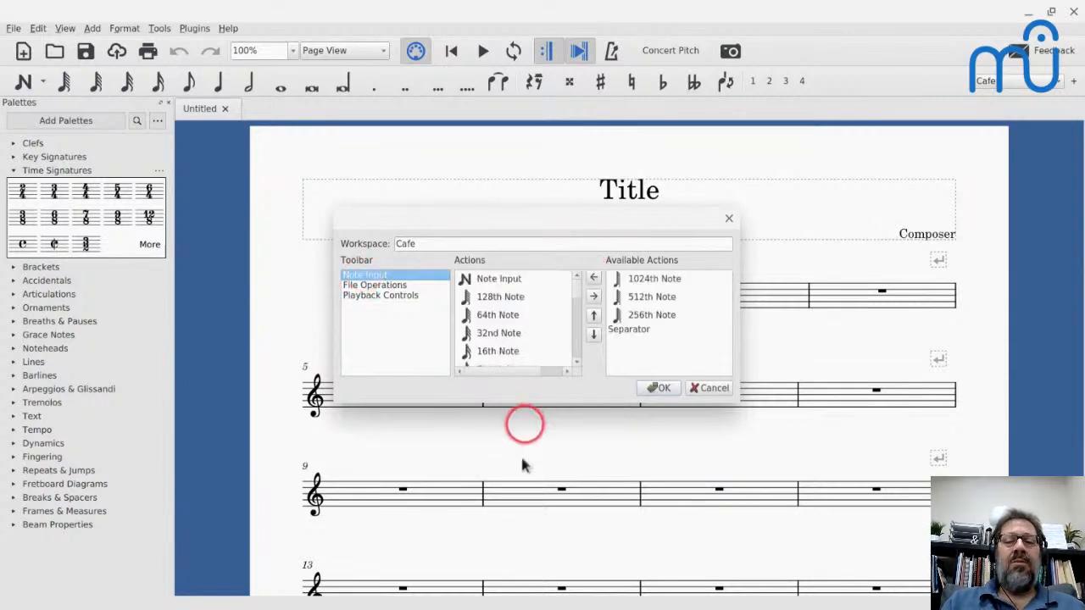
- Enlarge the customization dialog and add the 256th Note action to the Note Input toolbar
{"action": "left_click_drag", "start_coordinate": [514, 405], "coordinate": [519, 563]}
{"action": "scroll", "coordinate": [516, 416], "scroll_direction": "down", "scroll_amount": 4}
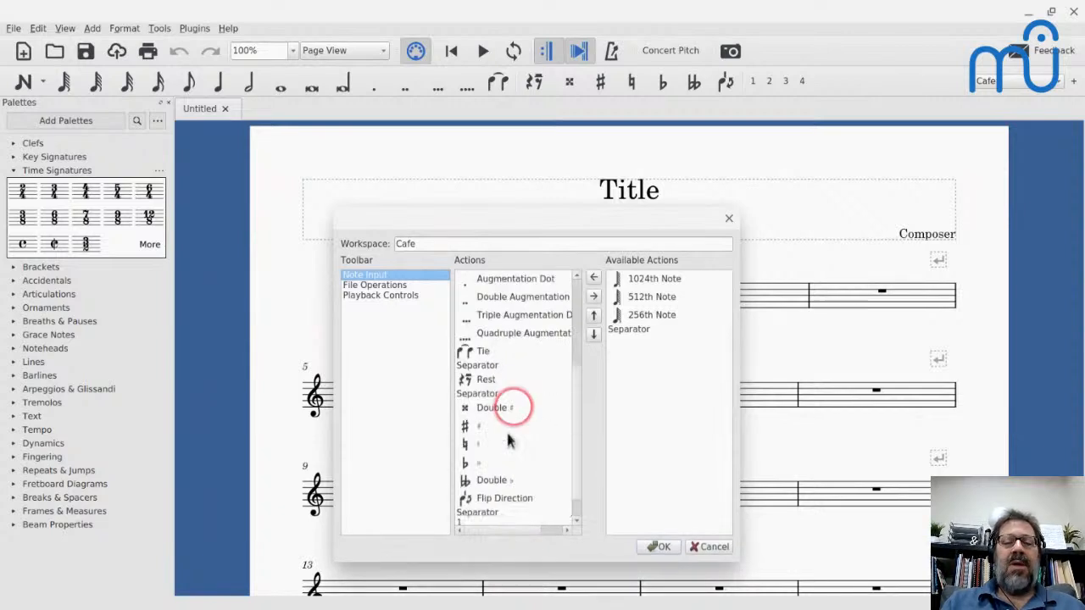
{"action": "scroll", "coordinate": [483, 279], "scroll_direction": "up", "scroll_amount": 5}
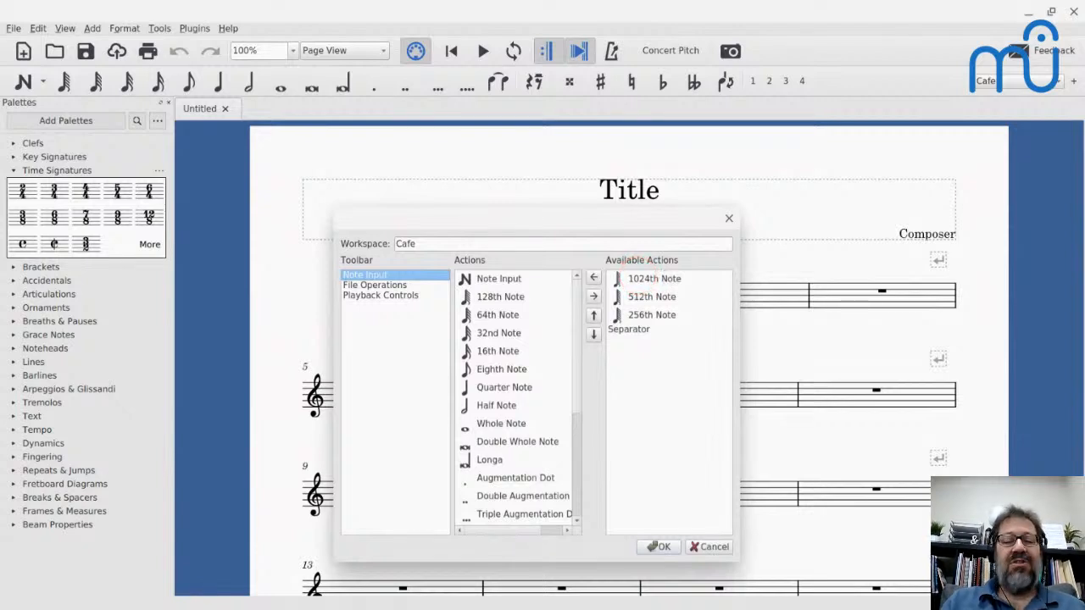
{"action": "left_click", "coordinate": [645, 320]}
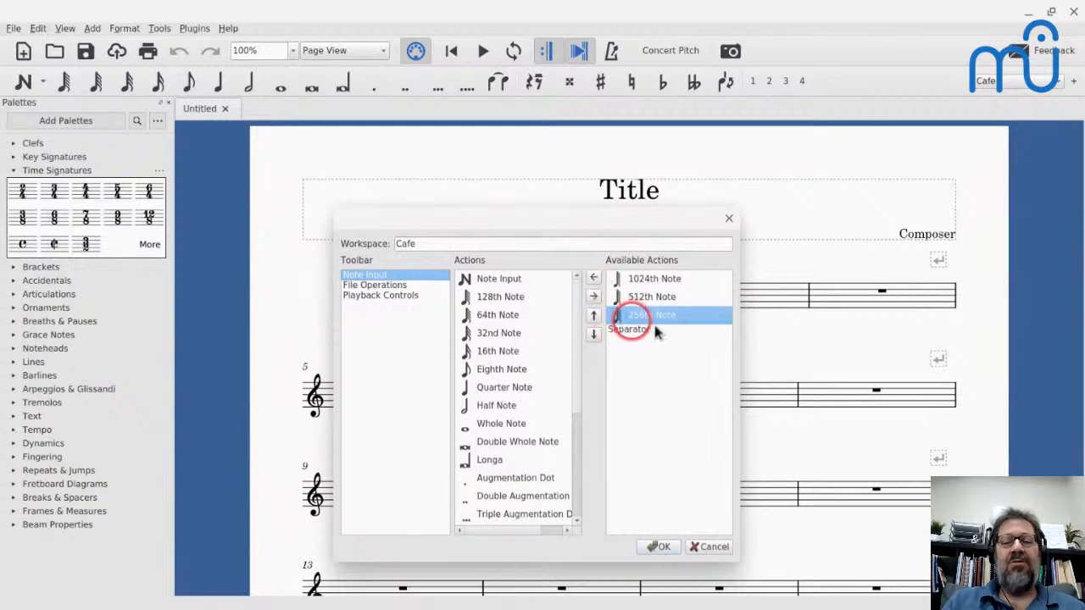
{"action": "left_click", "coordinate": [599, 276]}
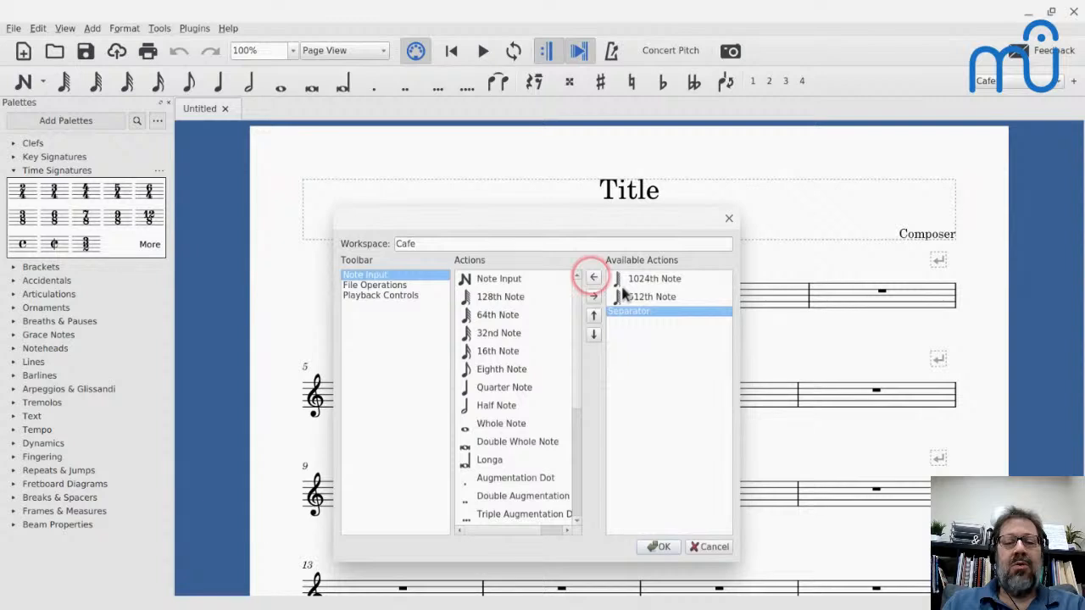
- Find the 256th Note action at the end of the Note Input toolbar's actions and remove it again
{"action": "scroll", "coordinate": [475, 394], "scroll_direction": "down", "scroll_amount": 5}
{"action": "scroll", "coordinate": [488, 424], "scroll_direction": "right", "scroll_amount": 1}
{"action": "scroll", "coordinate": [490, 446], "scroll_direction": "left", "scroll_amount": 1}
{"action": "scroll", "coordinate": [487, 437], "scroll_direction": "up", "scroll_amount": 3}
{"action": "scroll", "coordinate": [487, 436], "scroll_direction": "down", "scroll_amount": 3}
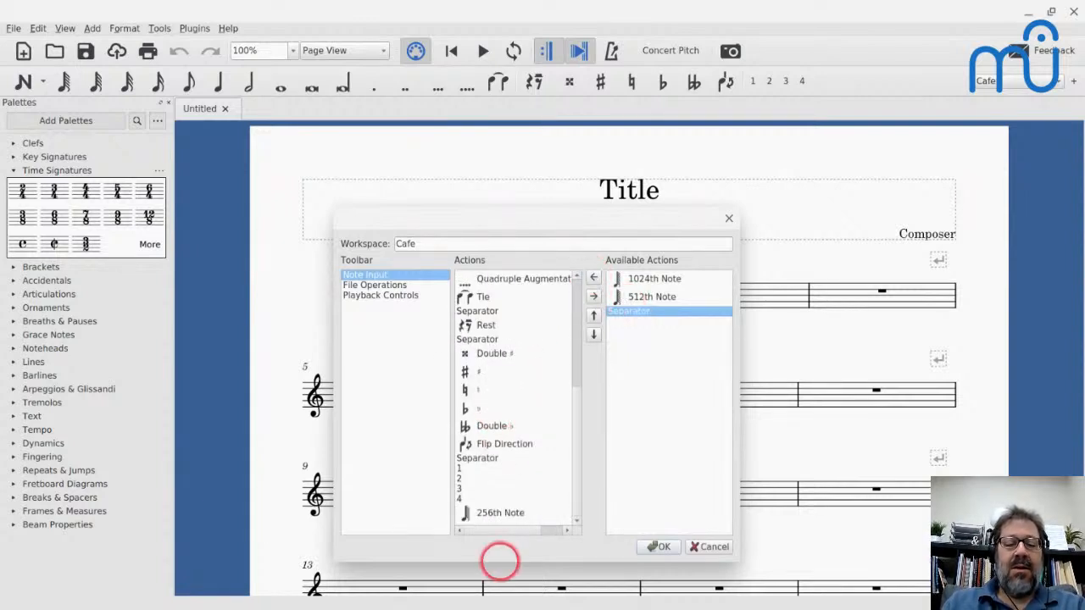
{"action": "left_click", "coordinate": [482, 512]}
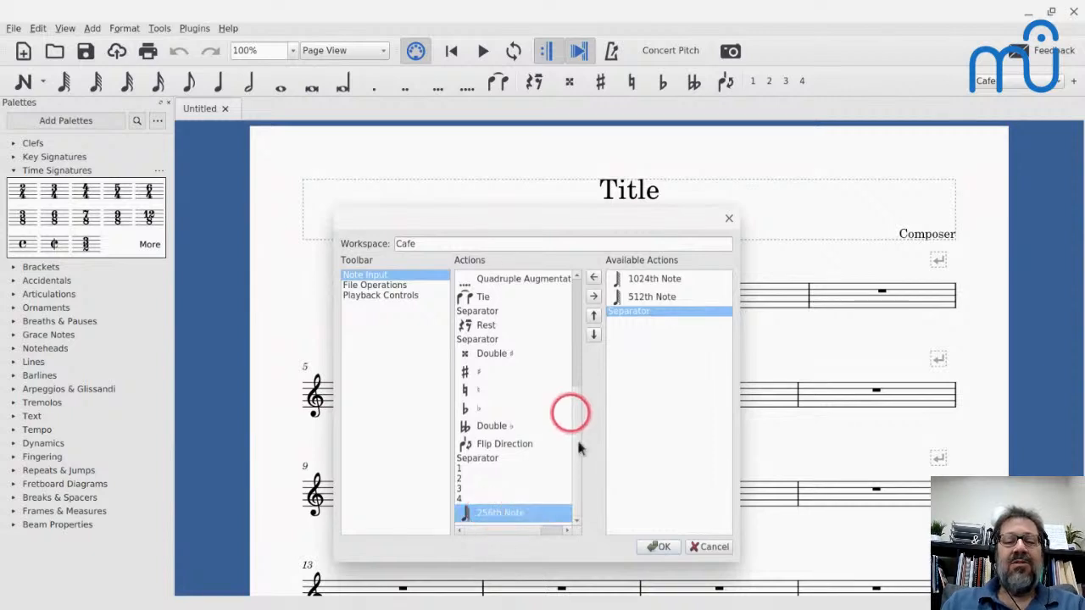
{"action": "left_click", "coordinate": [593, 296]}
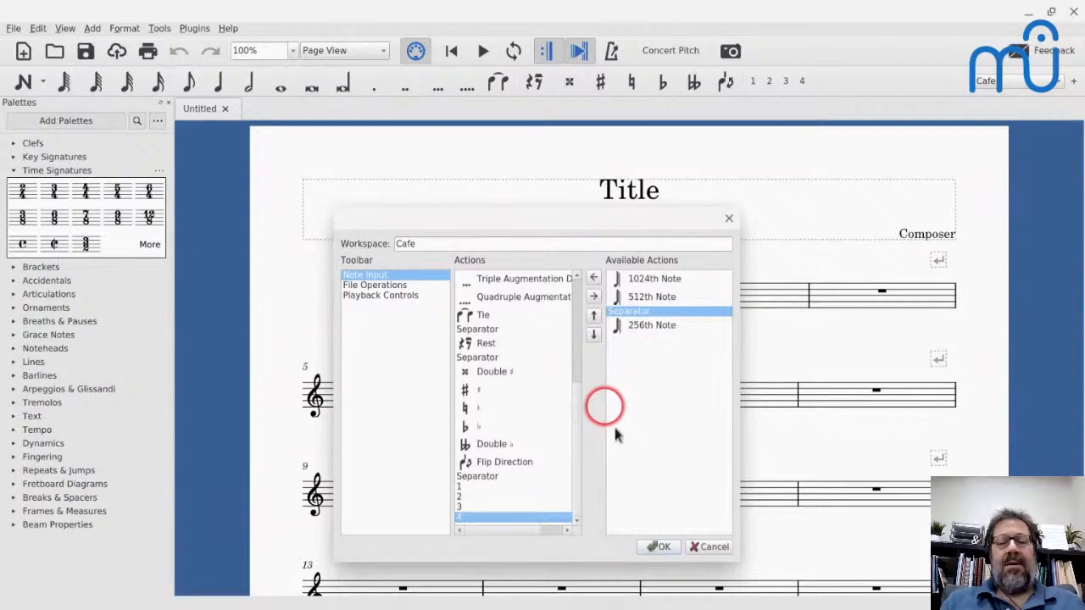
- Insert the 256th Note action at the Note Input action's position and move it directly below Note Input
{"action": "left_click_drag", "start_coordinate": [578, 412], "coordinate": [599, 336]}
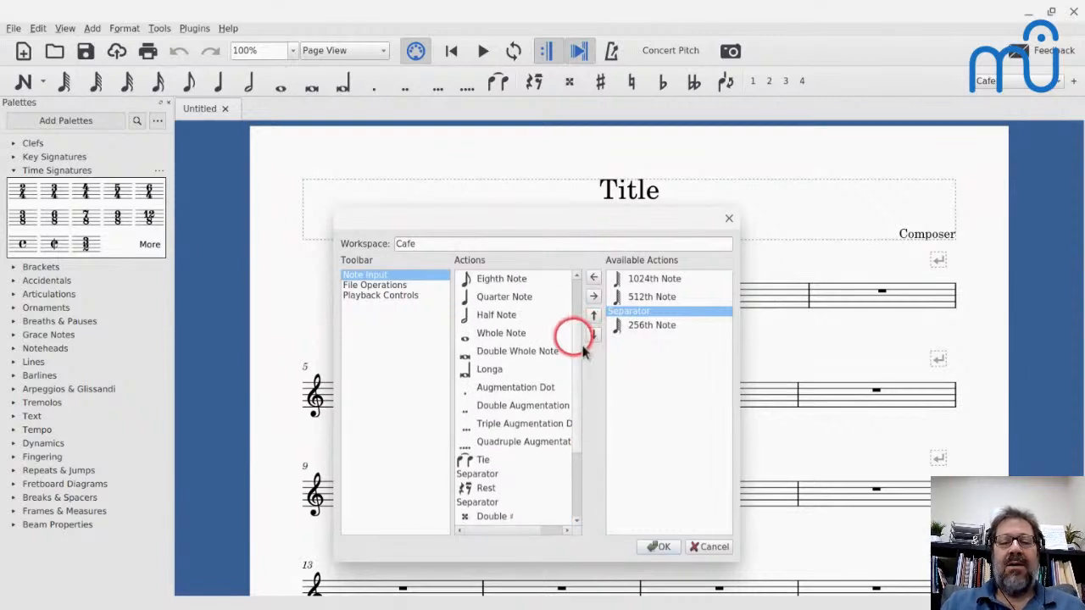
{"action": "left_click", "coordinate": [580, 298]}
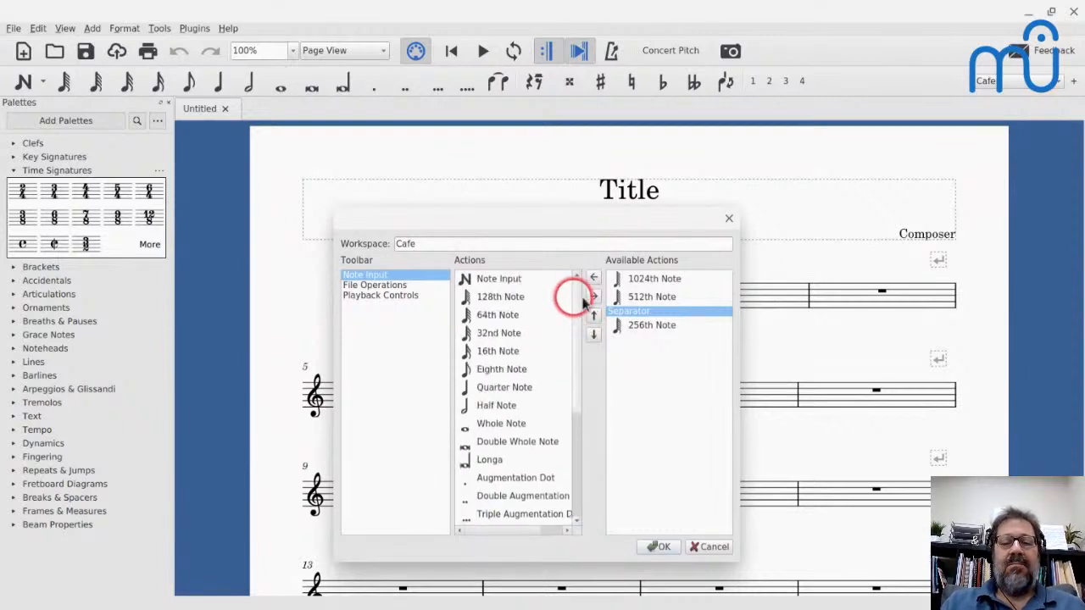
{"action": "left_click", "coordinate": [479, 279]}
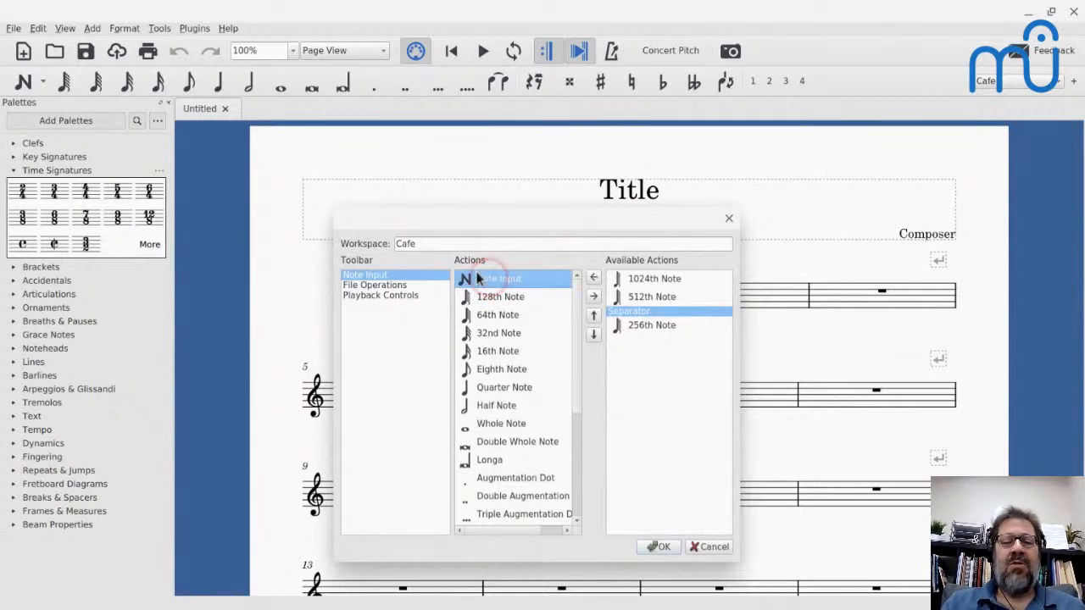
{"action": "left_click", "coordinate": [646, 324]}
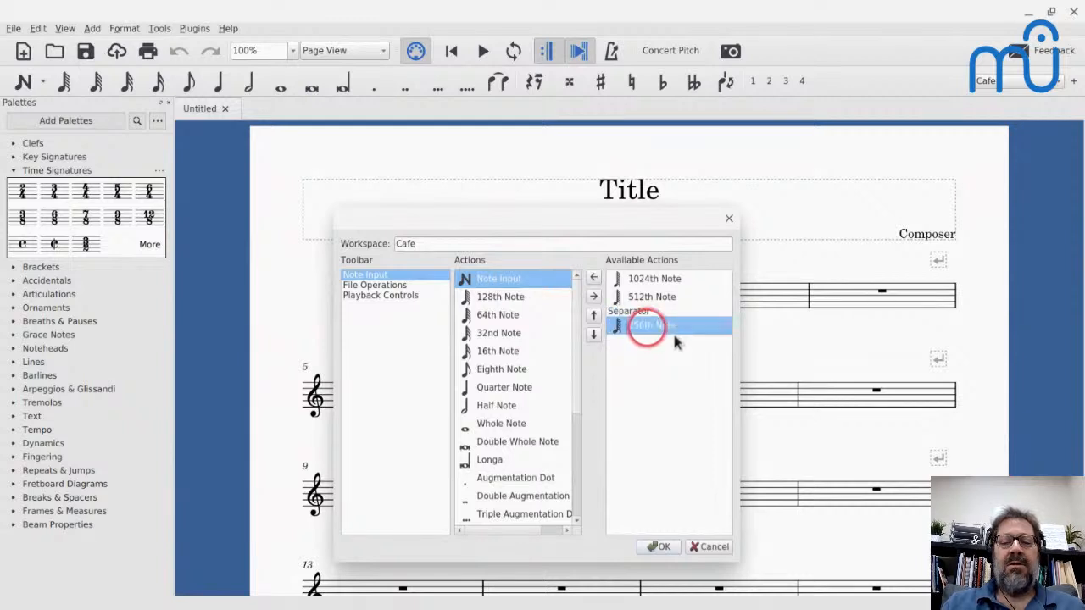
{"action": "left_click", "coordinate": [596, 277]}
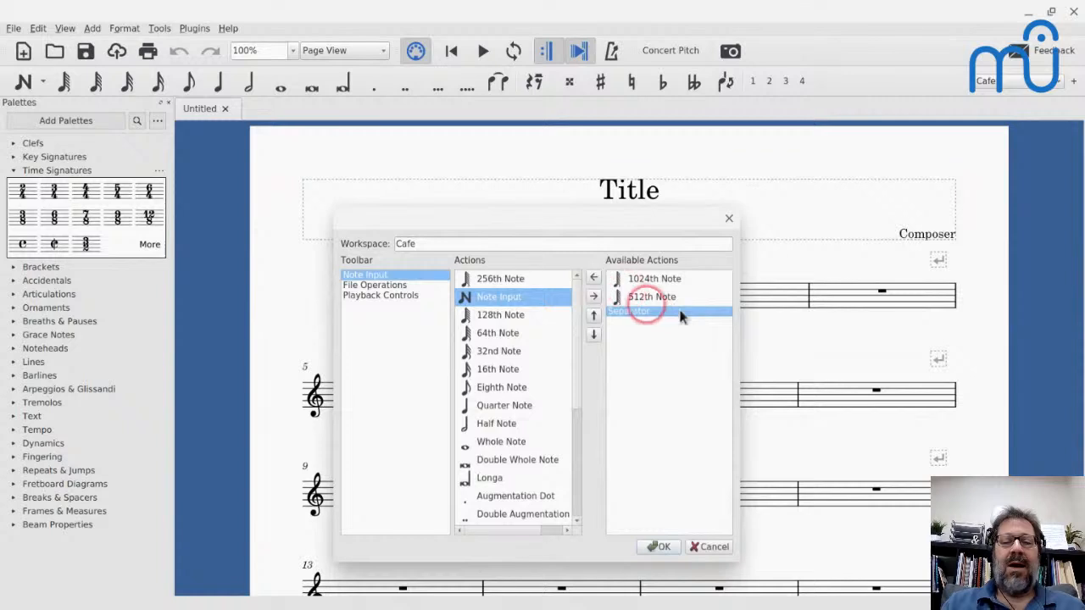
{"action": "left_click", "coordinate": [475, 277]}
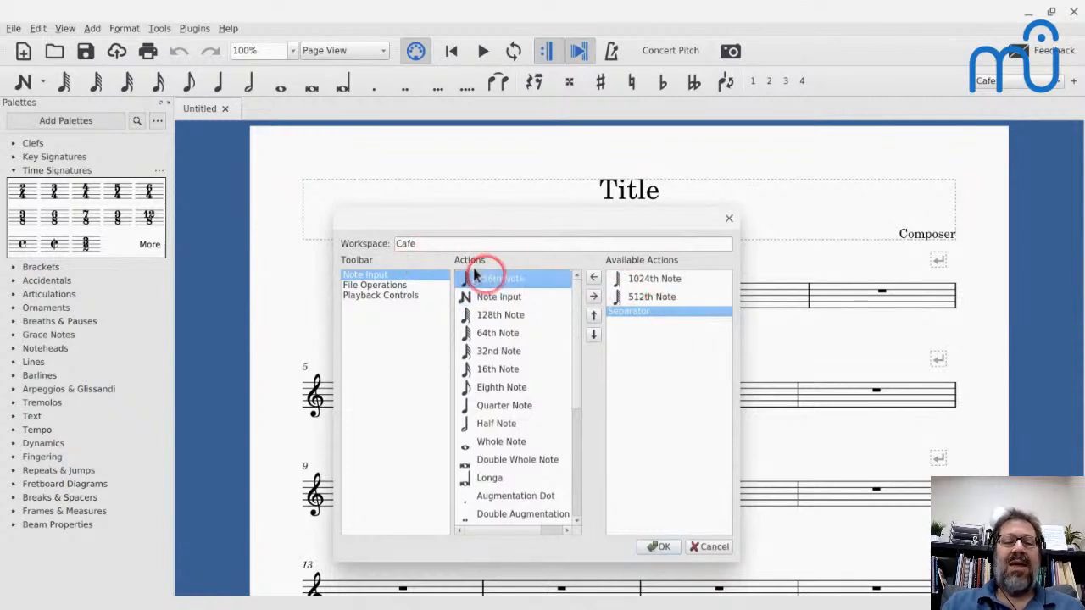
{"action": "left_click", "coordinate": [593, 334]}
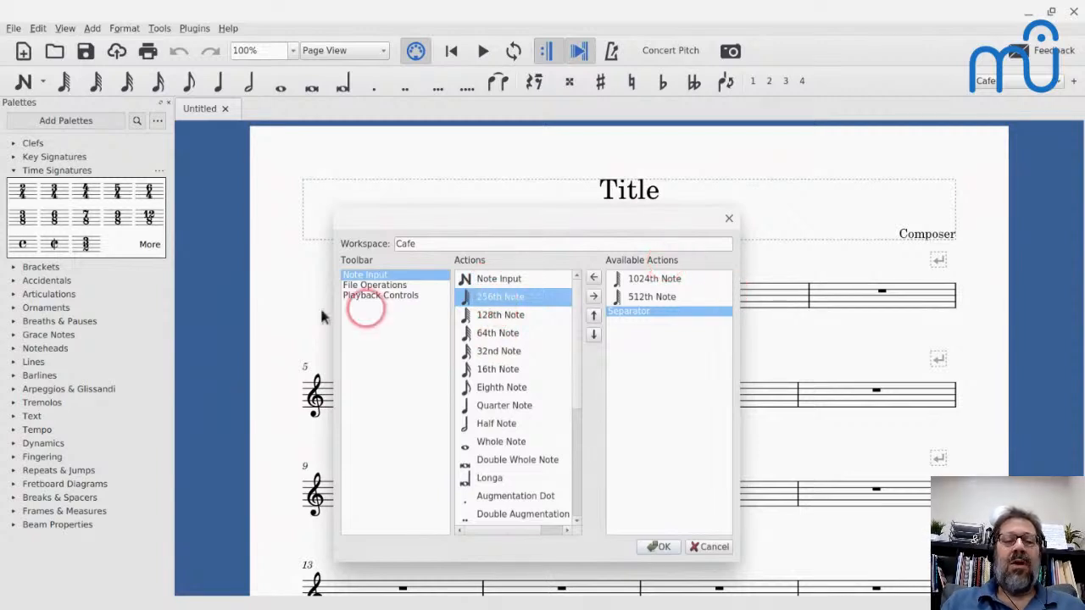
- Remove every note duration action from 256th Note through Longa from the Note Input toolbar
{"action": "left_click", "coordinate": [362, 286]}
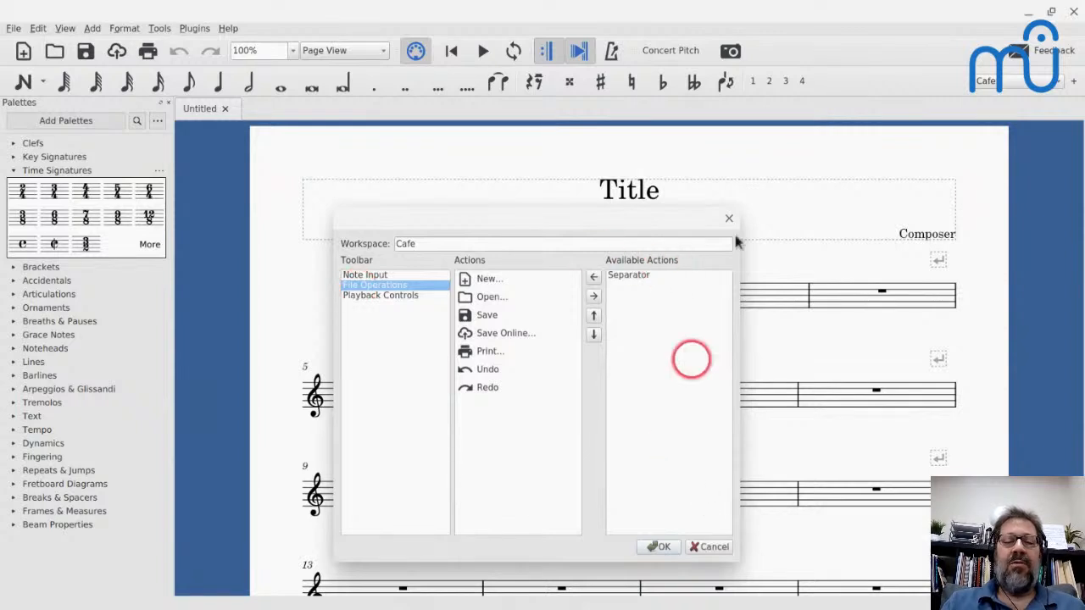
{"action": "left_click", "coordinate": [386, 296]}
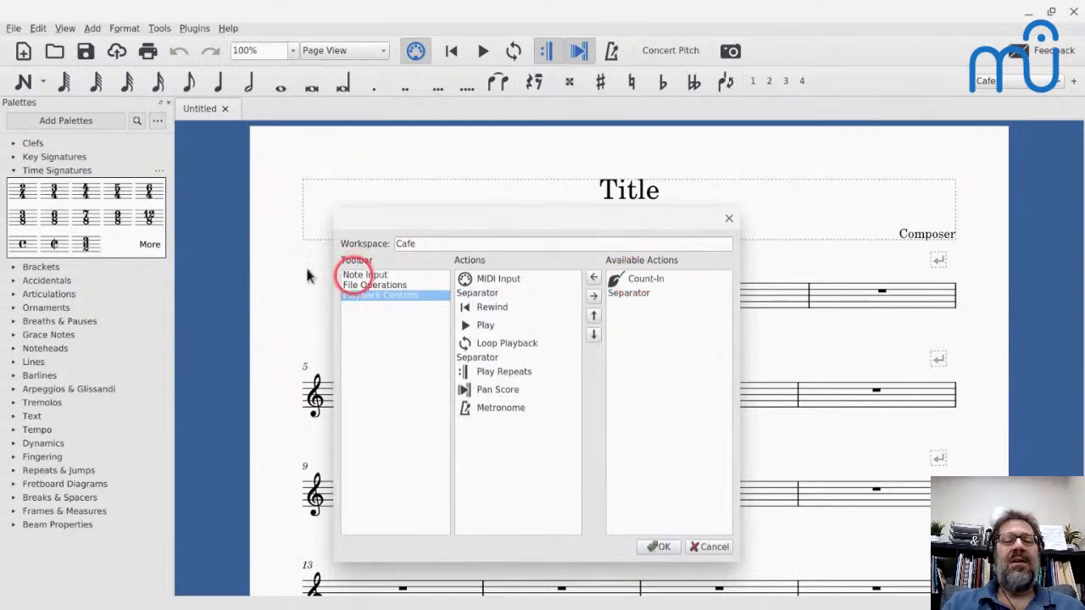
{"action": "left_click", "coordinate": [363, 275]}
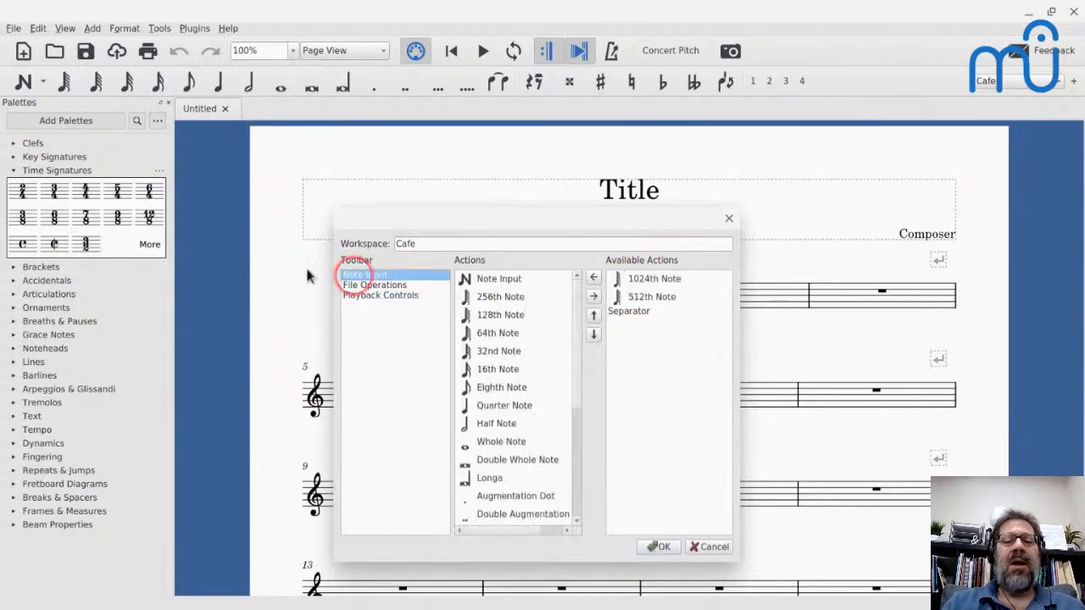
{"action": "left_click", "coordinate": [491, 299]}
{"action": "left_click", "coordinate": [593, 297]}
{"action": "left_click", "coordinate": [593, 297]}
{"action": "left_click", "coordinate": [593, 297]}
{"action": "left_click", "coordinate": [593, 296]}
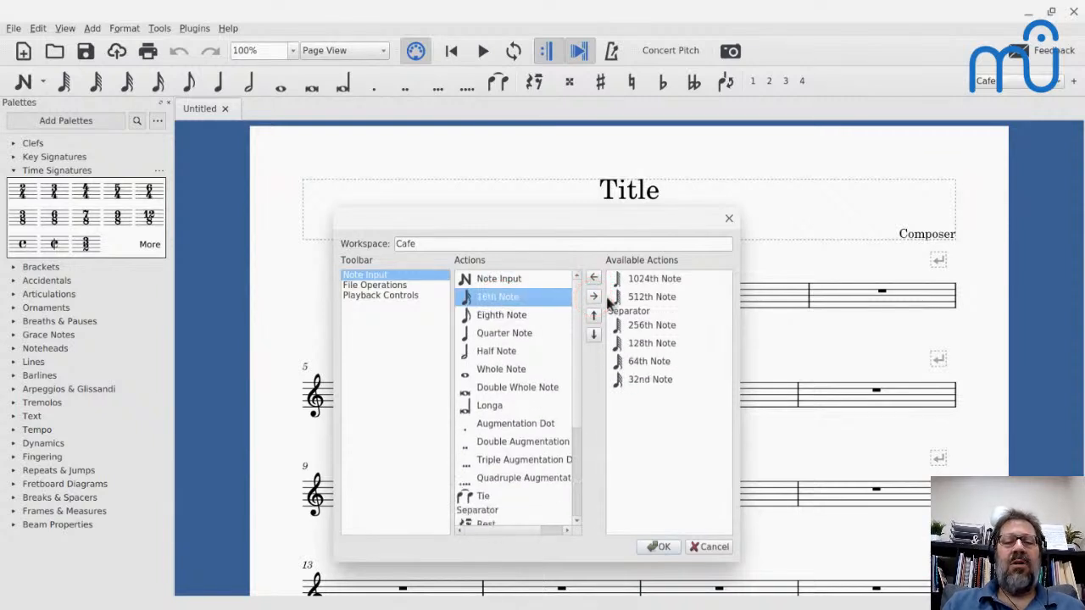
{"action": "left_click", "coordinate": [593, 296]}
{"action": "left_click", "coordinate": [593, 296]}
{"action": "left_click", "coordinate": [593, 296]}
{"action": "left_click", "coordinate": [594, 296]}
{"action": "left_click", "coordinate": [593, 297]}
{"action": "left_click", "coordinate": [594, 297]}
{"action": "left_click", "coordinate": [594, 296]}
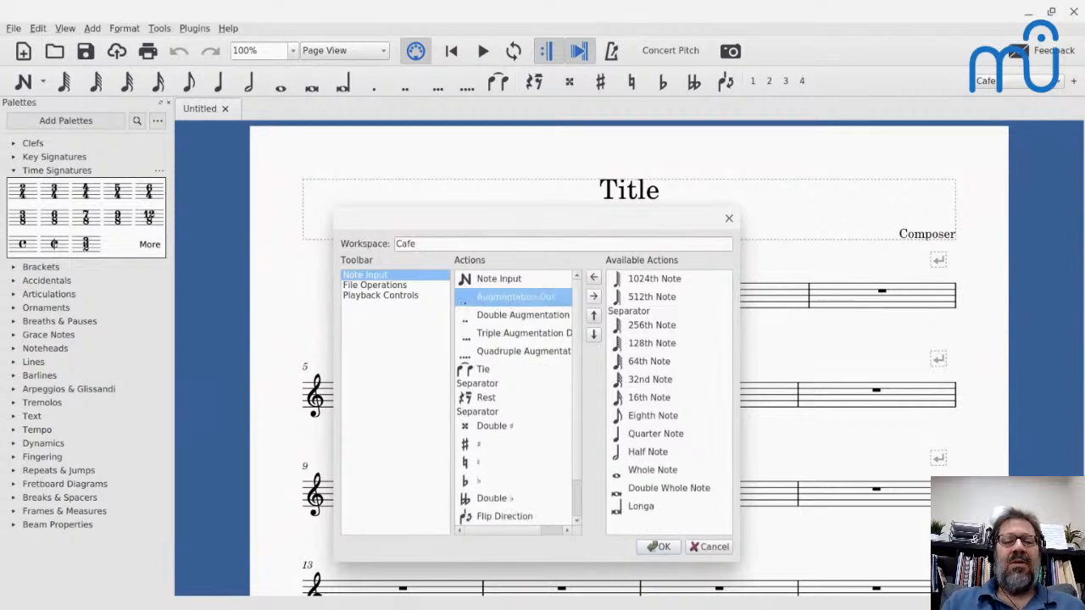
- Remove the four augmentation dot actions, Tie, the separator after it and Rest from the Note Input toolbar
{"action": "left_click", "coordinate": [594, 296]}
{"action": "left_click", "coordinate": [593, 296]}
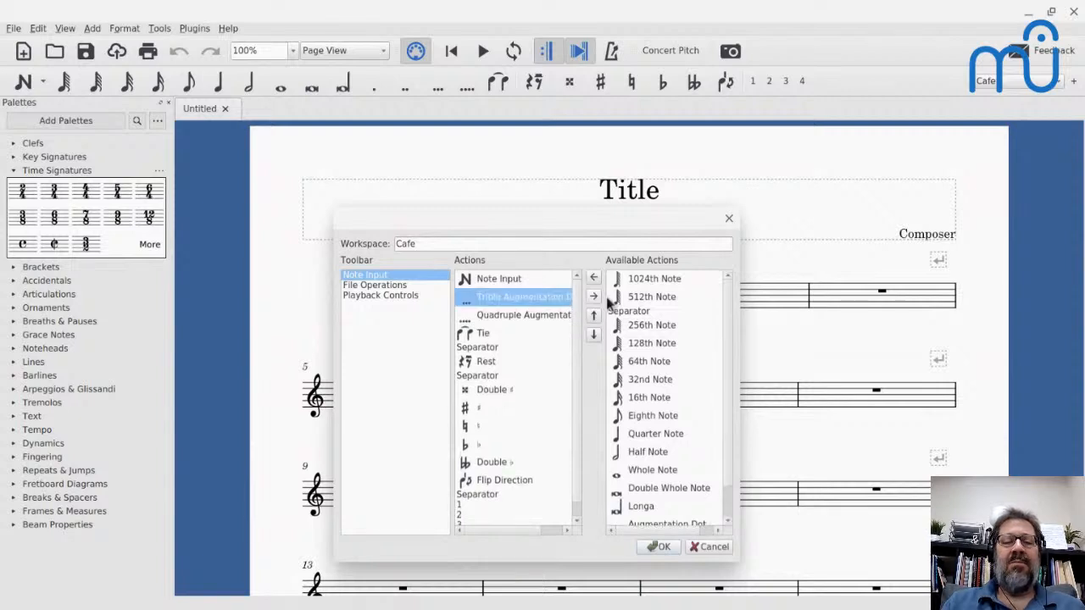
{"action": "left_click", "coordinate": [593, 297]}
{"action": "left_click", "coordinate": [593, 296]}
{"action": "left_click", "coordinate": [607, 298]}
{"action": "left_click", "coordinate": [607, 299]}
{"action": "left_click", "coordinate": [607, 301]}
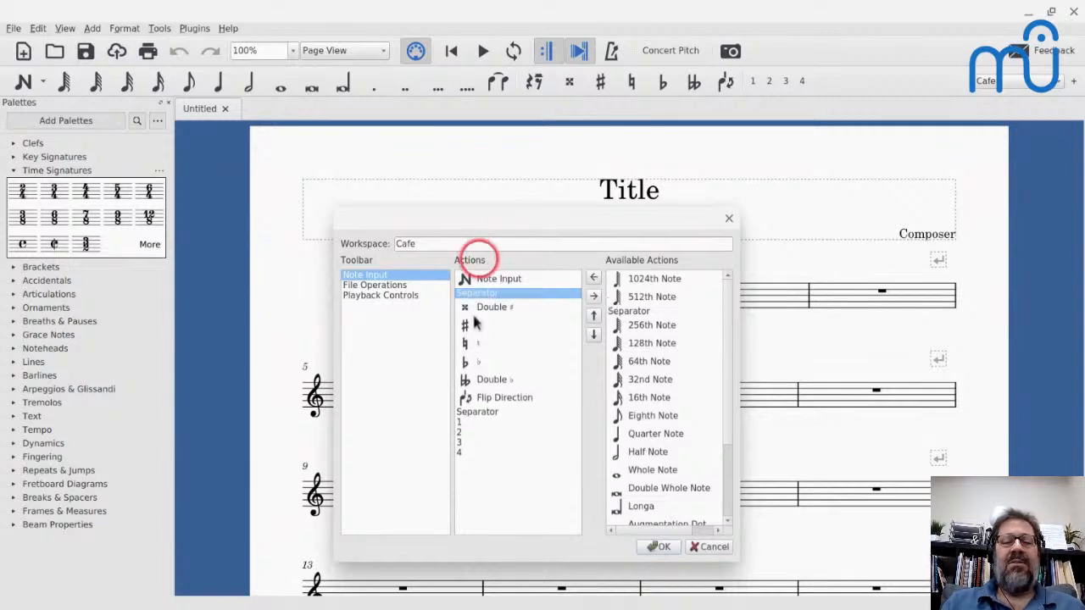
- Remove Flip Direction from the Note Input toolbar and apply the toolbar customization
{"action": "left_click", "coordinate": [498, 396]}
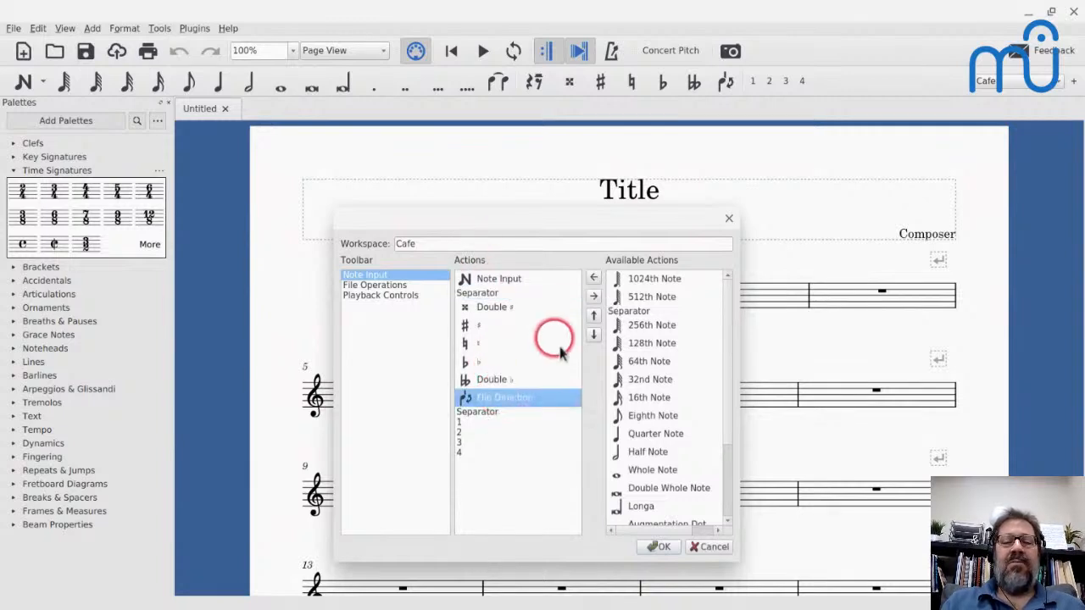
{"action": "left_click", "coordinate": [614, 292]}
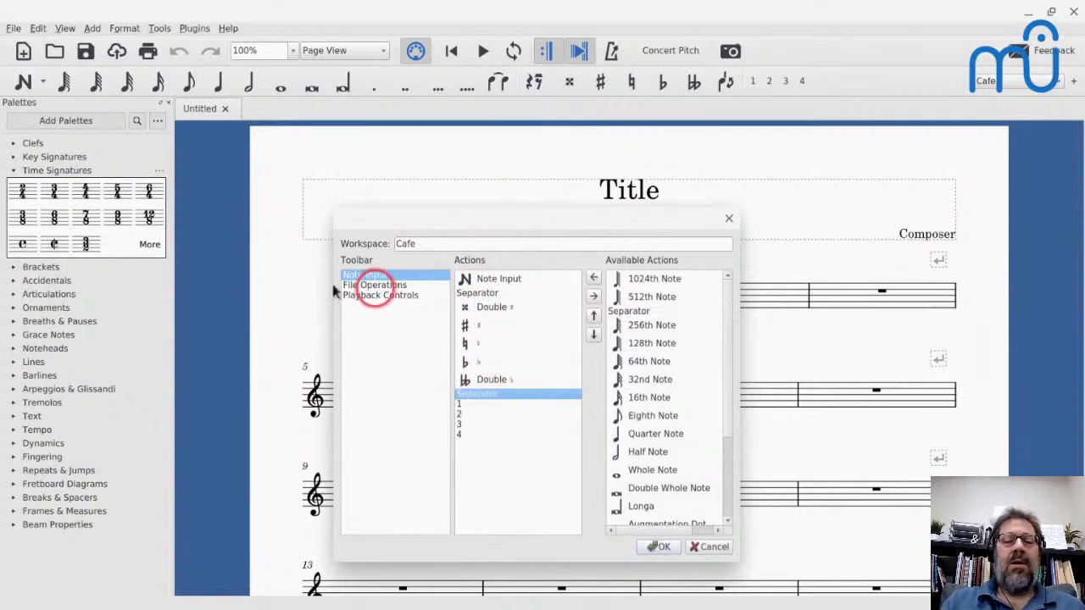
{"action": "left_click", "coordinate": [373, 285]}
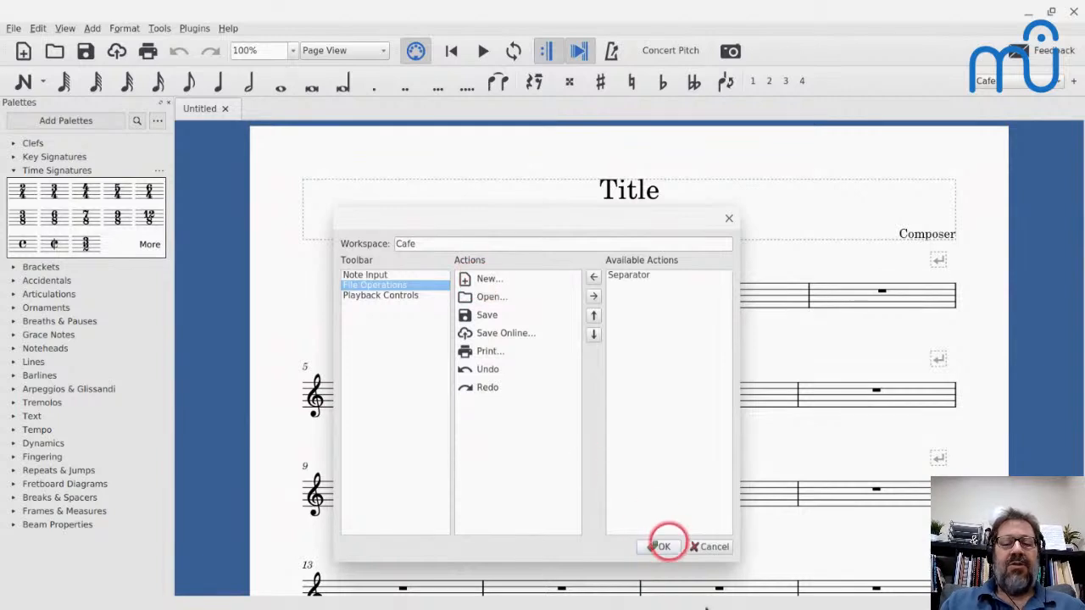
{"action": "left_click", "coordinate": [663, 547]}
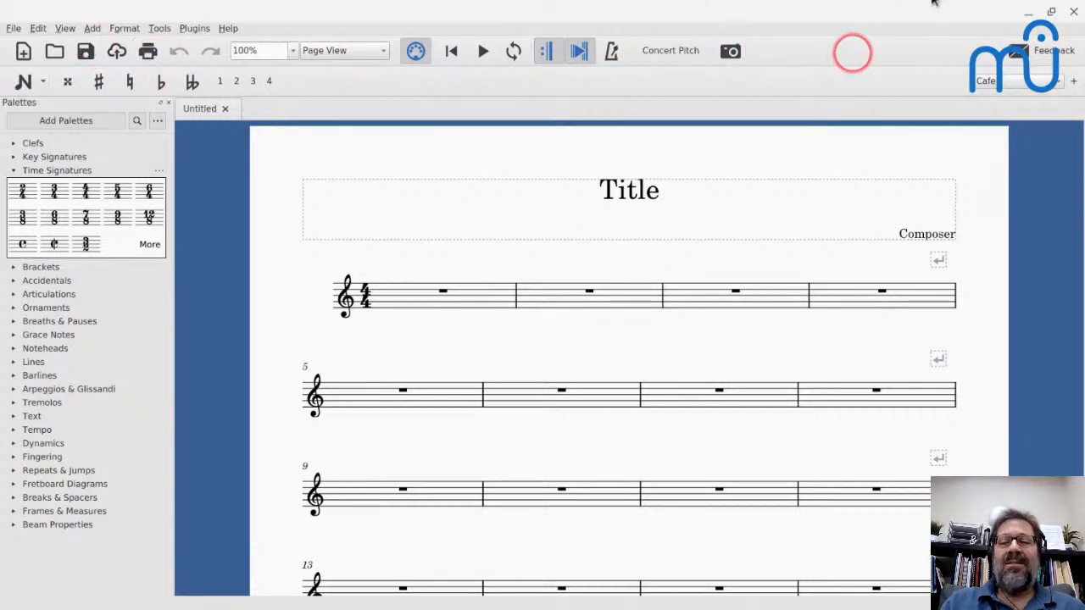
- Hide the File Operations toolbar and show it again
{"action": "right_click", "coordinate": [852, 52]}
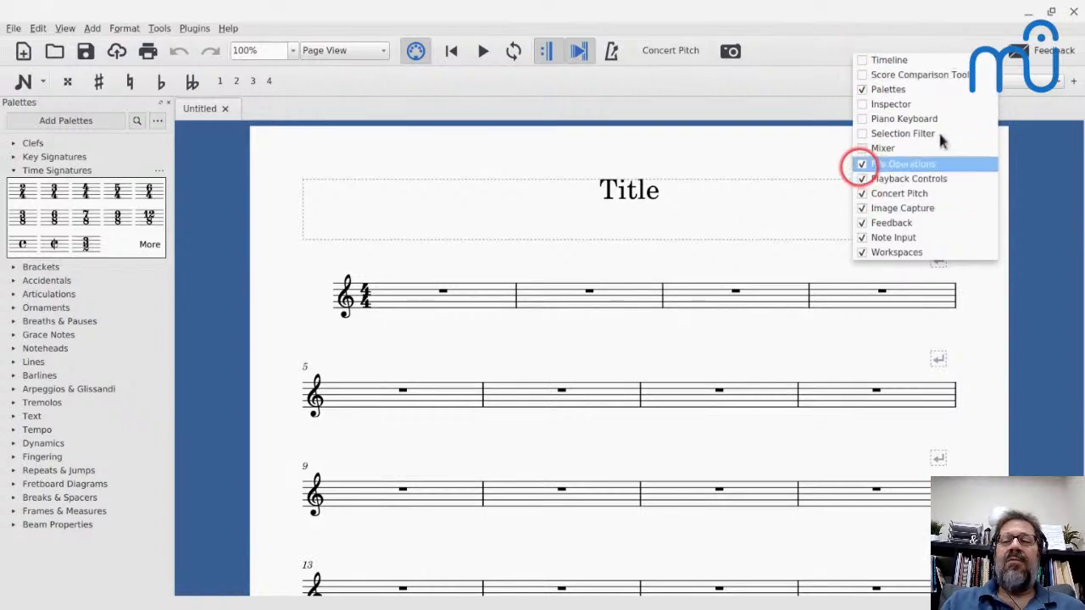
{"action": "left_click", "coordinate": [860, 164]}
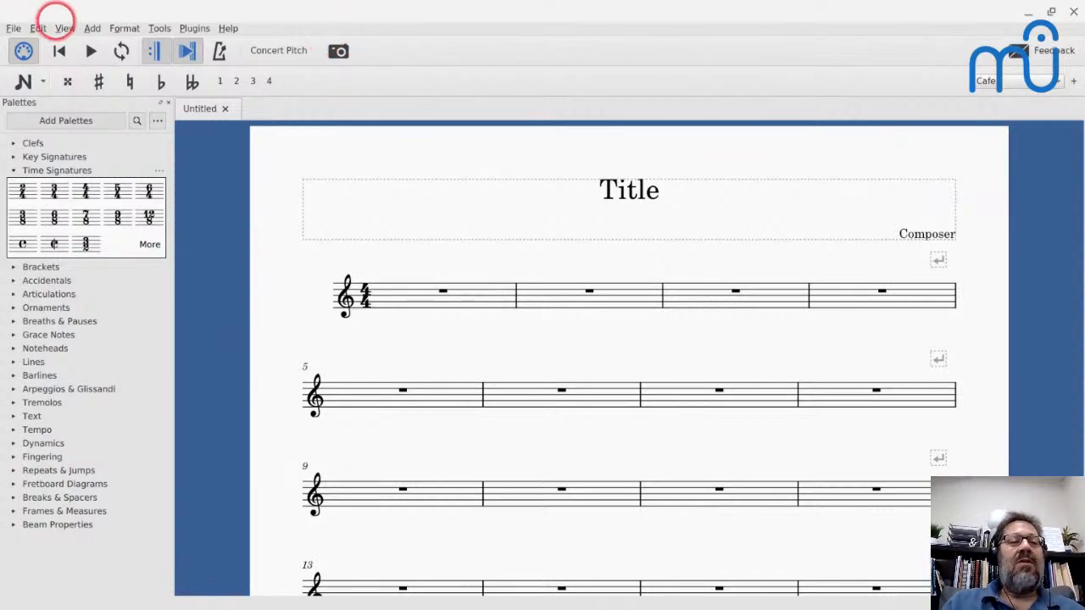
{"action": "left_click", "coordinate": [65, 28]}
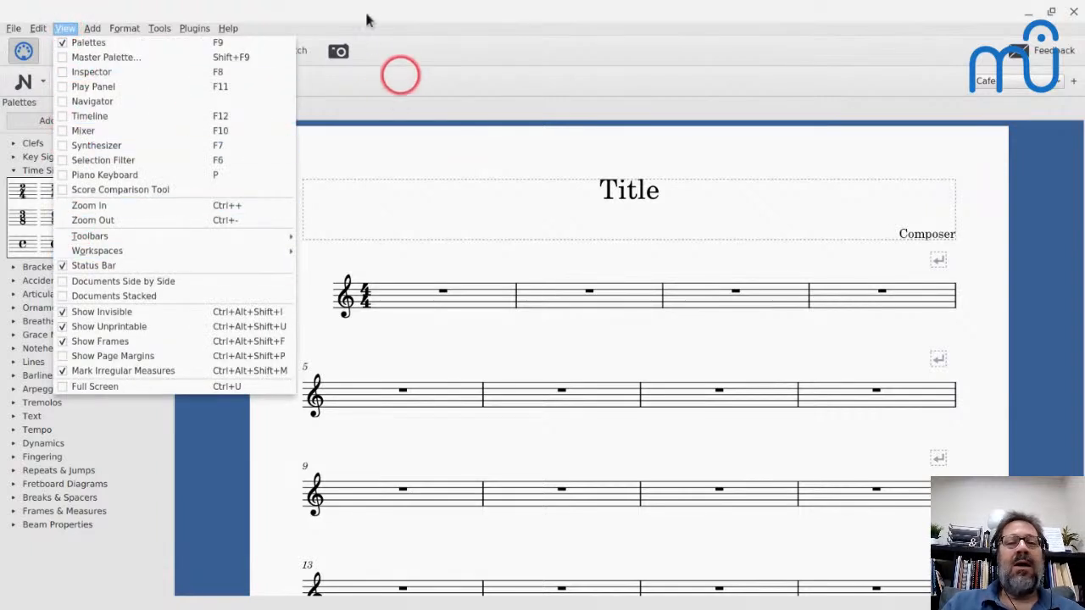
{"action": "left_click", "coordinate": [394, 47]}
{"action": "right_click", "coordinate": [400, 48]}
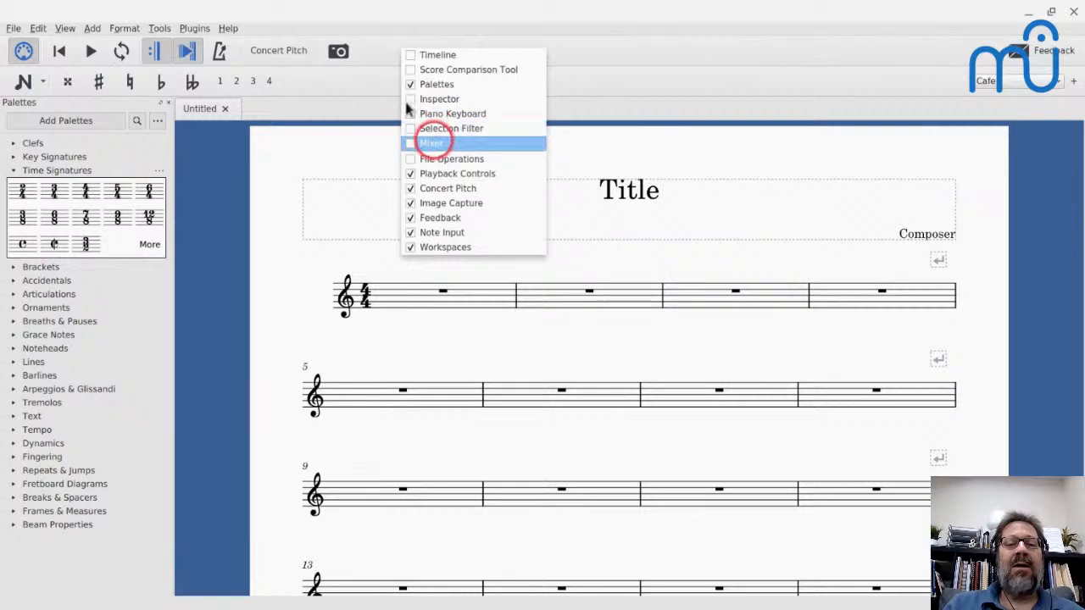
{"action": "left_click", "coordinate": [412, 159]}
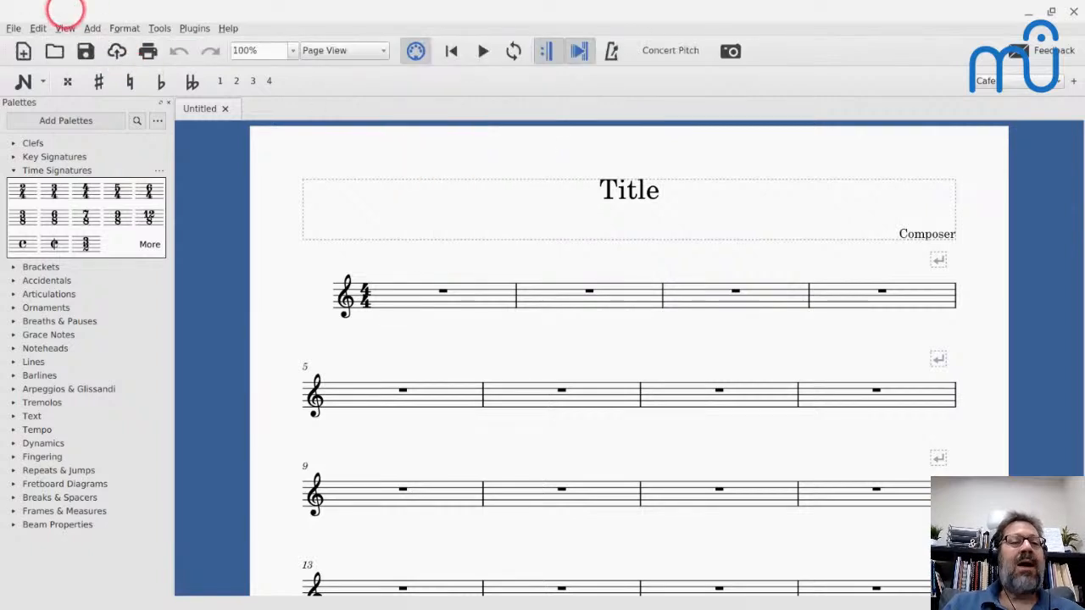
- Reopen toolbar customization and remove all File Operations actions: New, Open, Save, Save Online, Print, Undo and Redo
{"action": "left_click", "coordinate": [66, 28]}
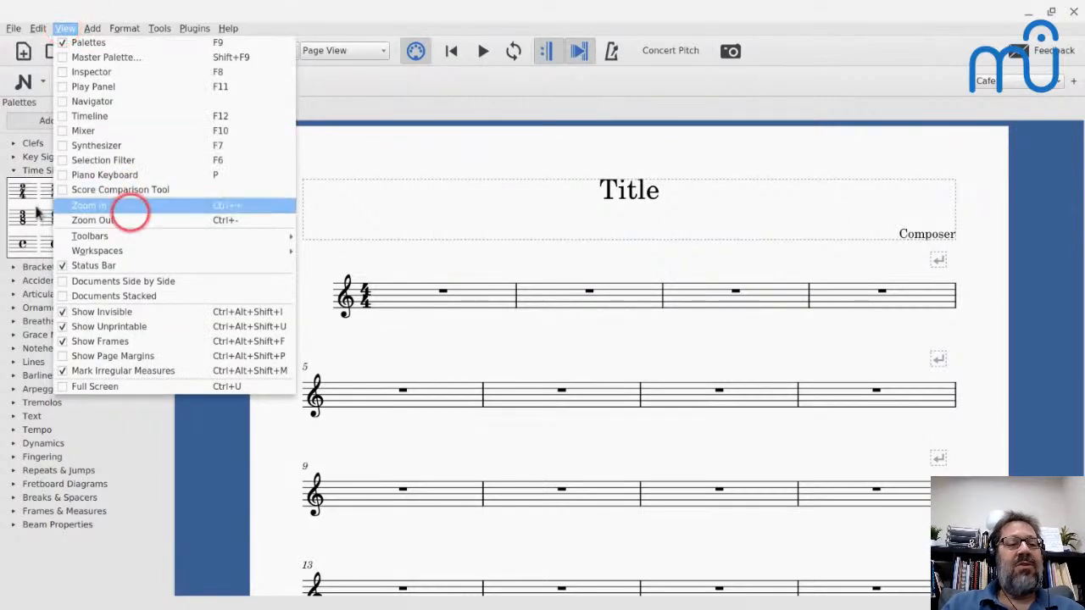
{"action": "mouse_move", "coordinate": [138, 236]}
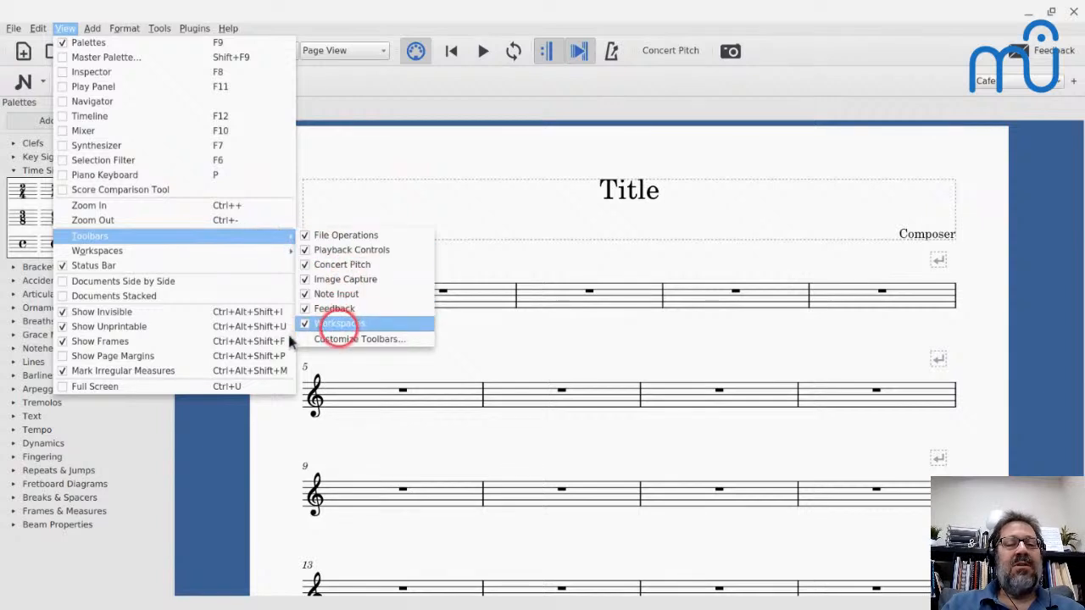
{"action": "left_click", "coordinate": [339, 339]}
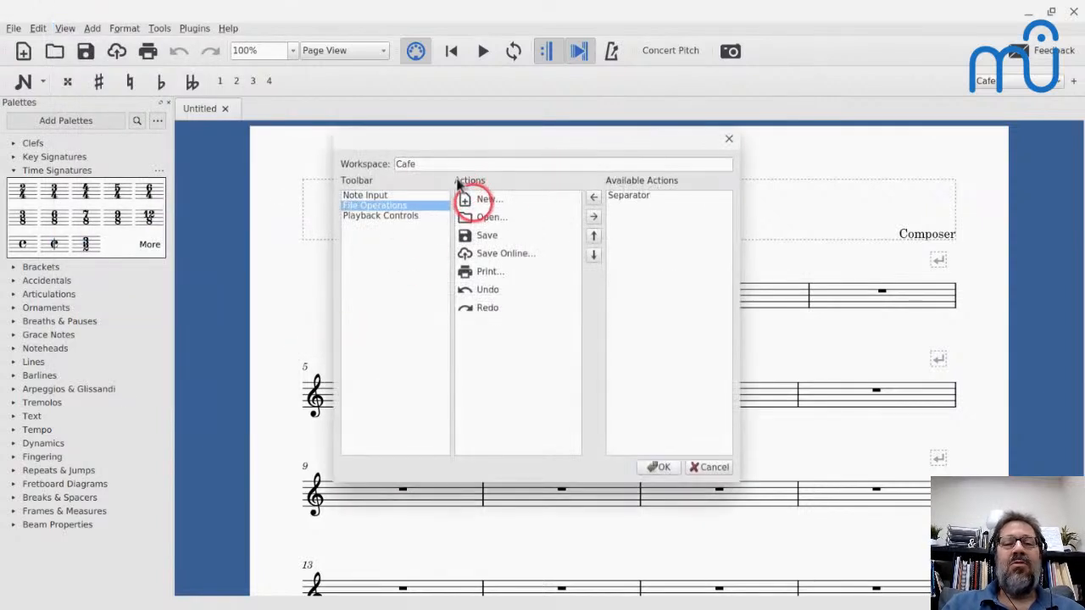
{"action": "left_click", "coordinate": [473, 198]}
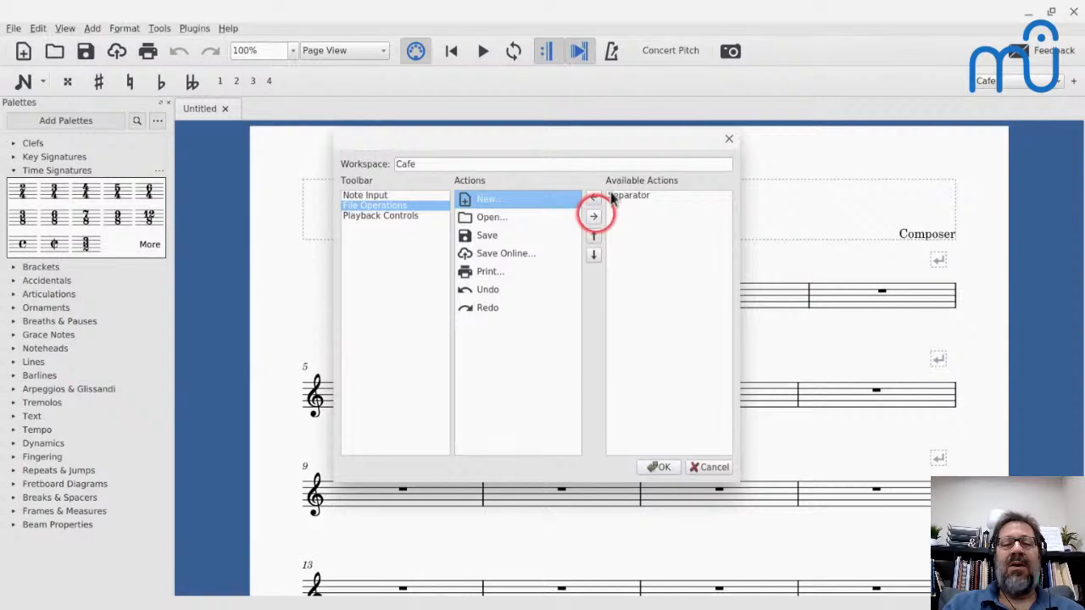
{"action": "left_click", "coordinate": [594, 216]}
{"action": "left_click", "coordinate": [593, 216]}
{"action": "left_click", "coordinate": [593, 216]}
{"action": "left_click", "coordinate": [593, 216]}
{"action": "left_click", "coordinate": [593, 216]}
{"action": "left_click", "coordinate": [593, 216]}
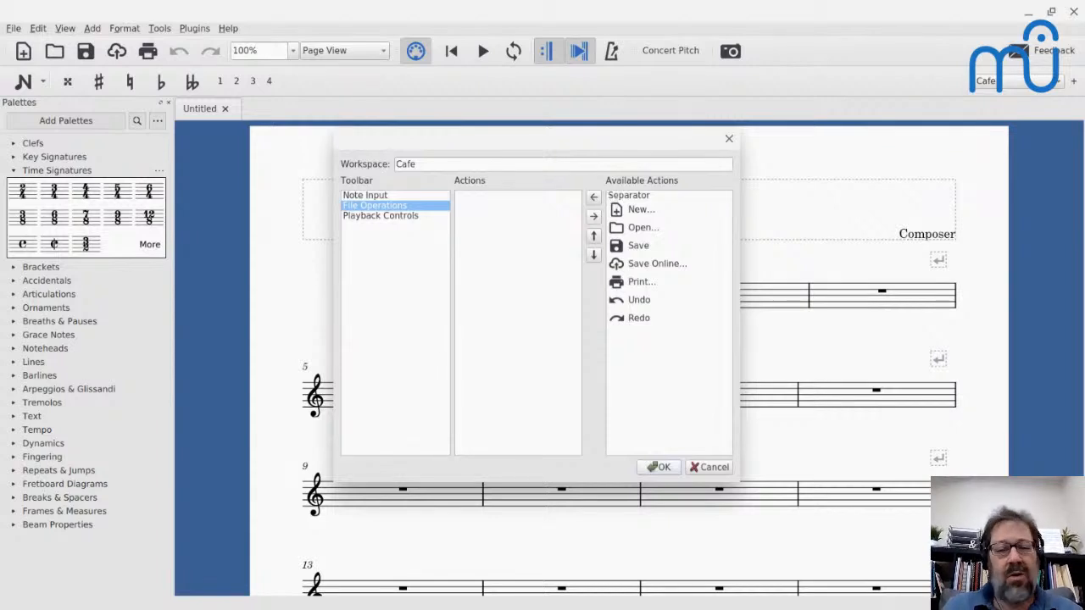
- Add Save Online back to the File Operations toolbar and apply the toolbar customization
{"action": "left_click", "coordinate": [680, 261]}
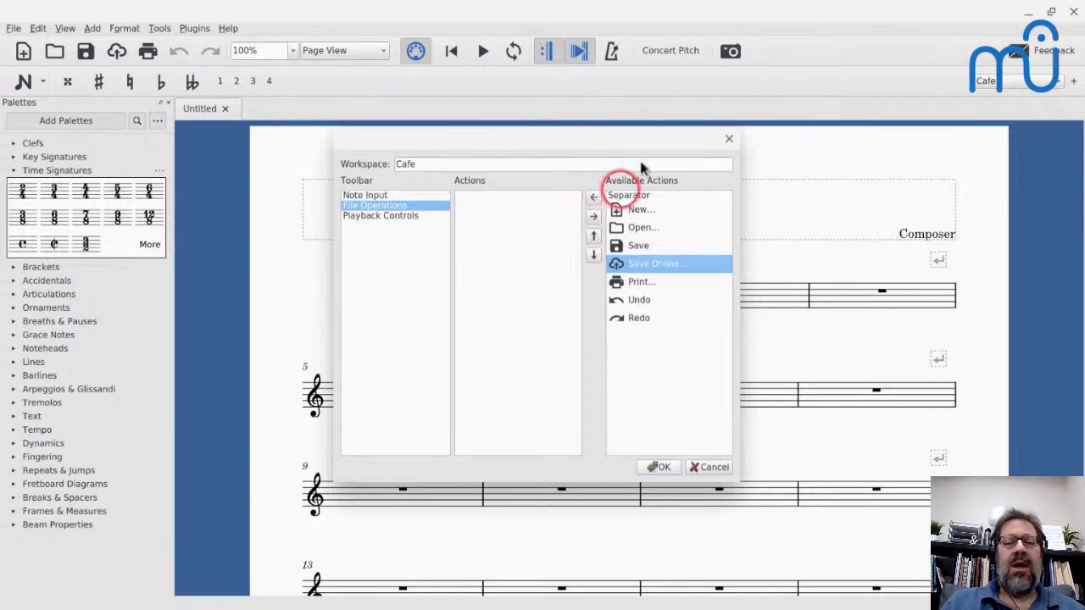
{"action": "left_click", "coordinate": [593, 197]}
{"action": "left_click", "coordinate": [658, 467]}
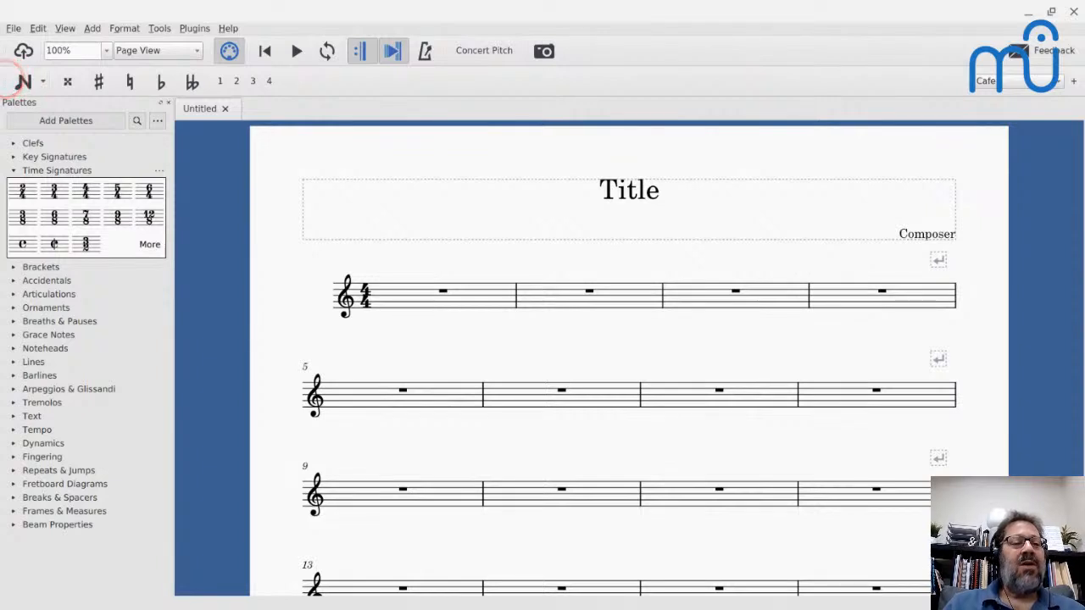
- Move the Note Input toolbar up into the main toolbar row, ahead of the File Operations toolbar
{"action": "left_click", "coordinate": [22, 79]}
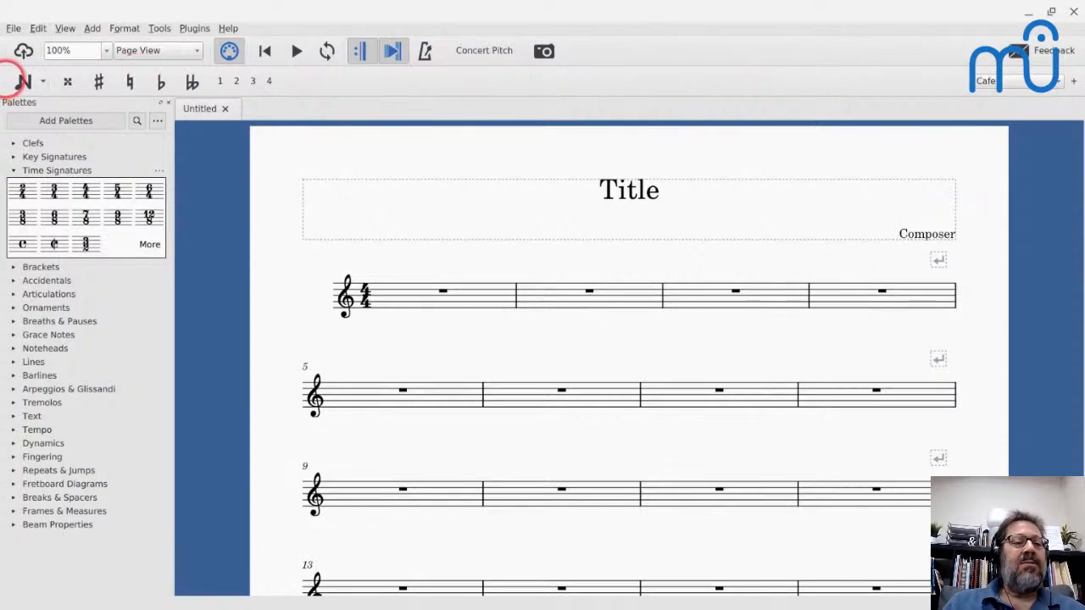
{"action": "left_click_drag", "start_coordinate": [10, 80], "coordinate": [21, 46]}
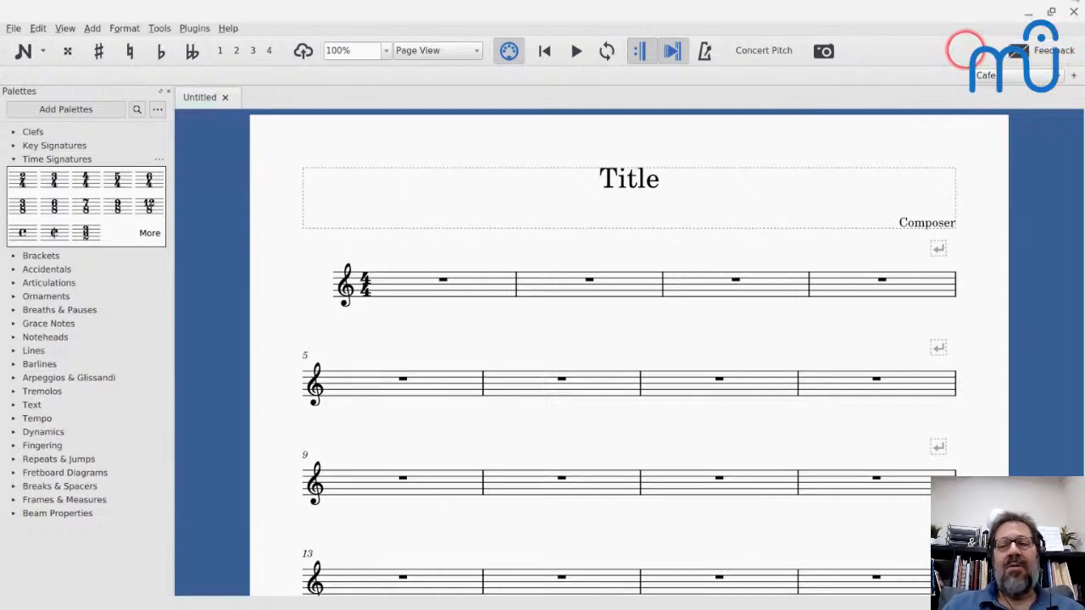
- Hide the Feedback toolbar and move the Workspaces toolbar up to the end of the main toolbar row
{"action": "right_click", "coordinate": [966, 49]}
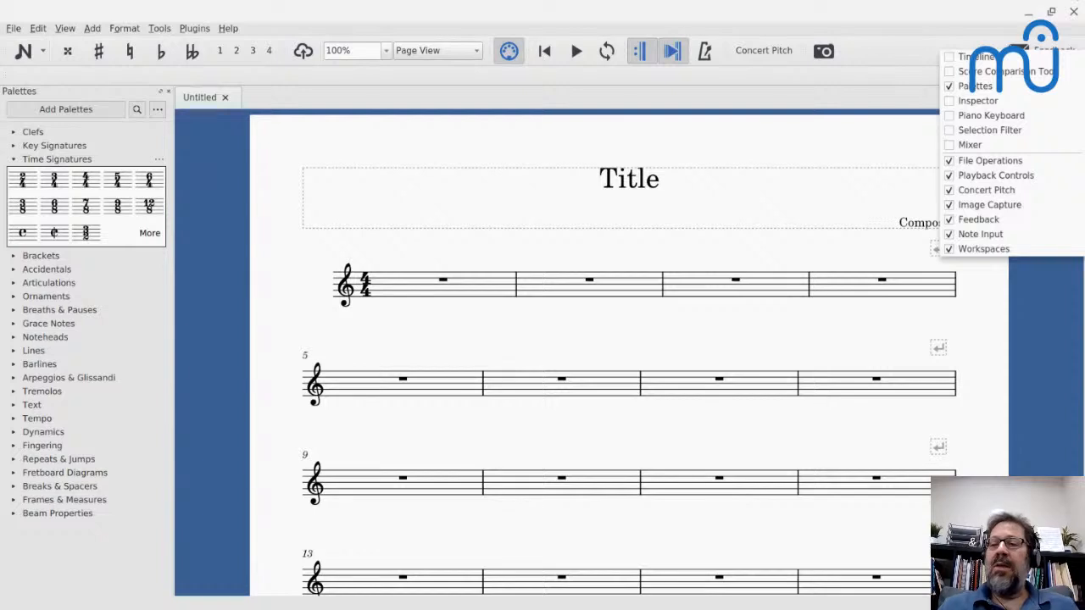
{"action": "left_click", "coordinate": [942, 85]}
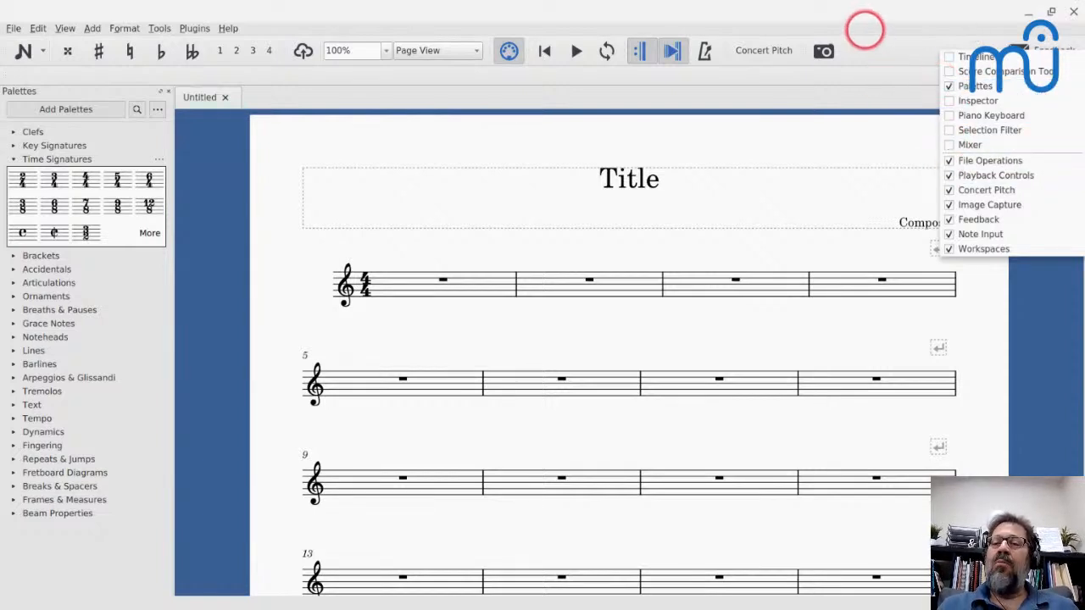
{"action": "left_click", "coordinate": [874, 42]}
{"action": "right_click", "coordinate": [875, 44]}
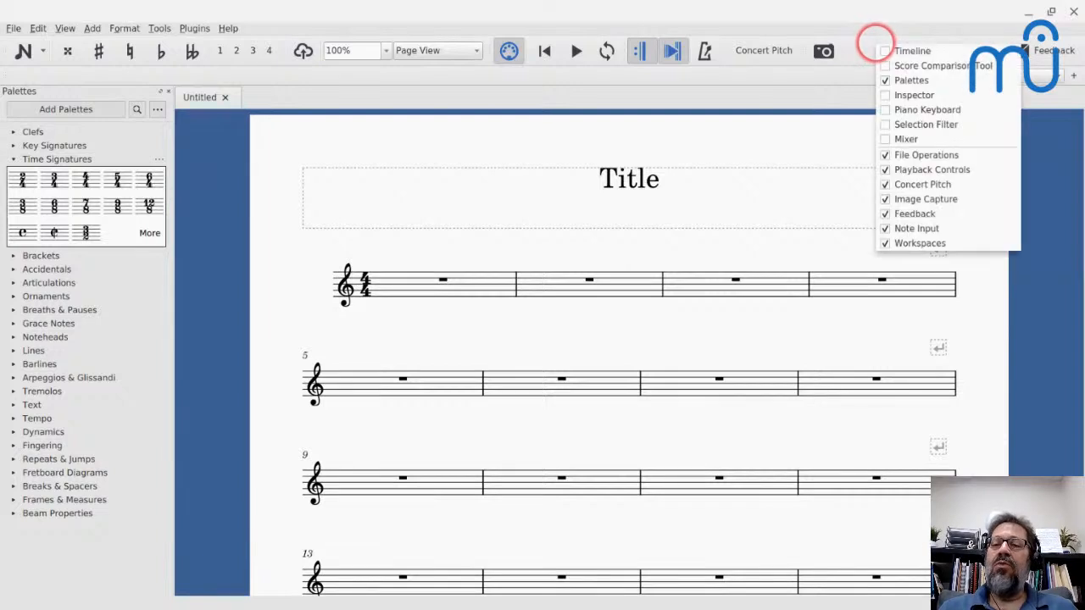
{"action": "left_click", "coordinate": [968, 210]}
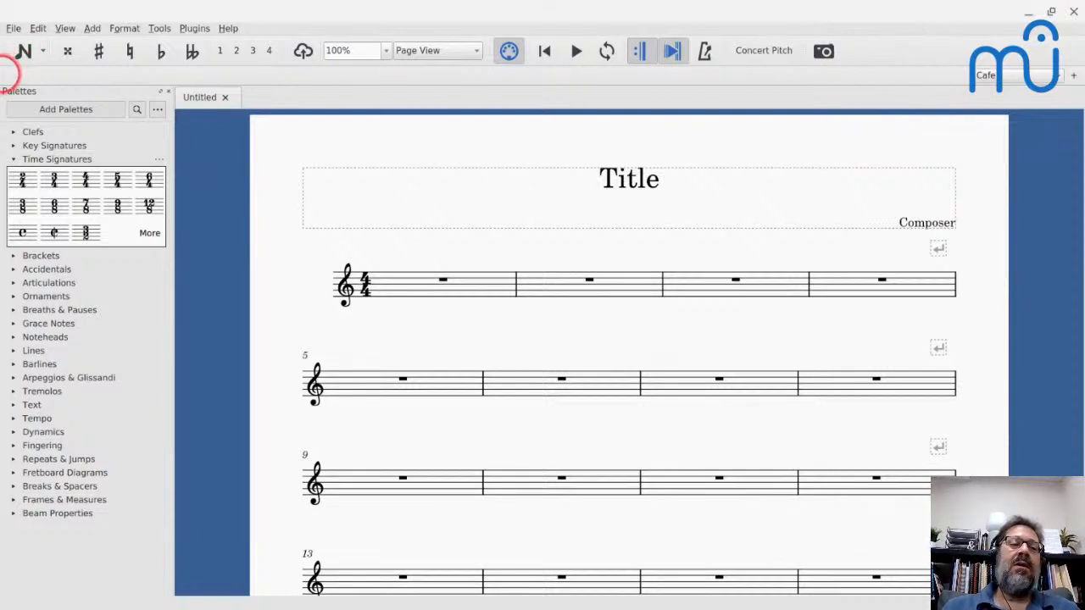
{"action": "left_click_drag", "start_coordinate": [11, 74], "coordinate": [981, 43]}
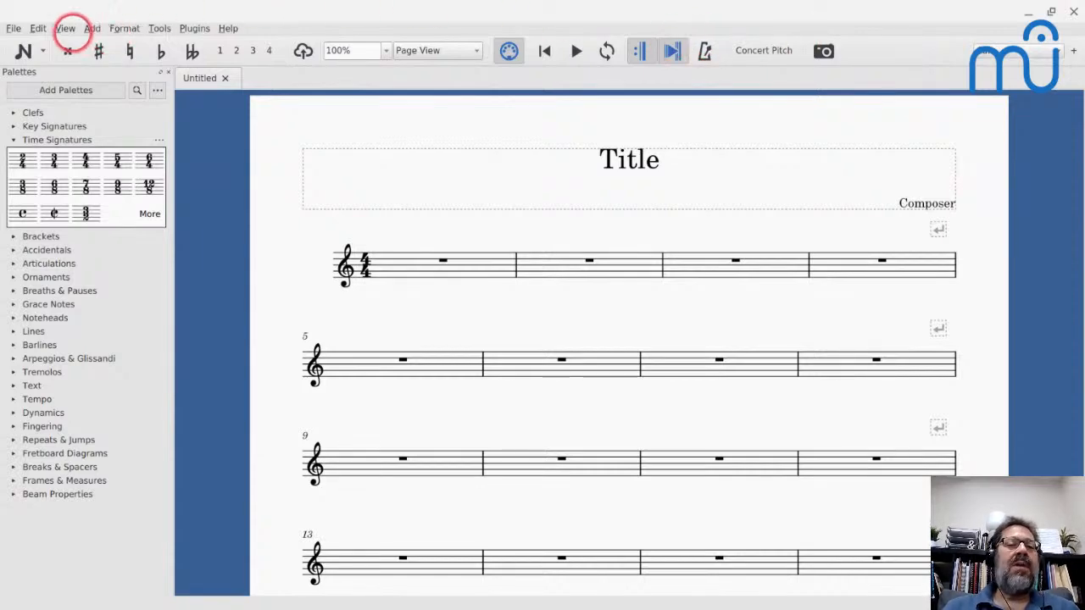
- Reopen toolbar customization, add Count-In to the Playback Controls toolbar and apply the change
{"action": "left_click", "coordinate": [65, 28]}
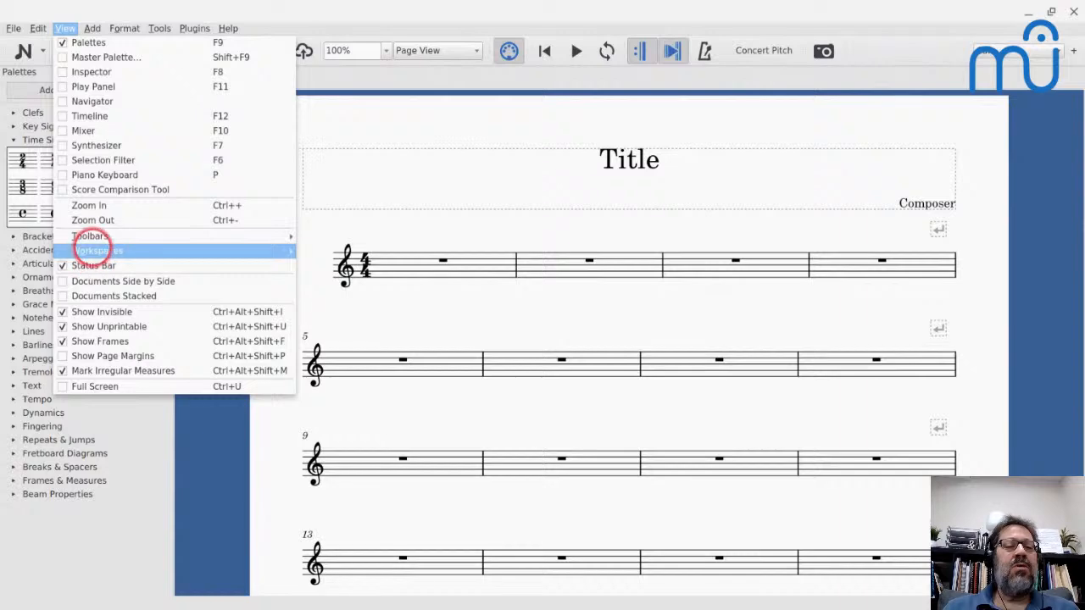
{"action": "mouse_move", "coordinate": [89, 235]}
{"action": "left_click", "coordinate": [334, 338]}
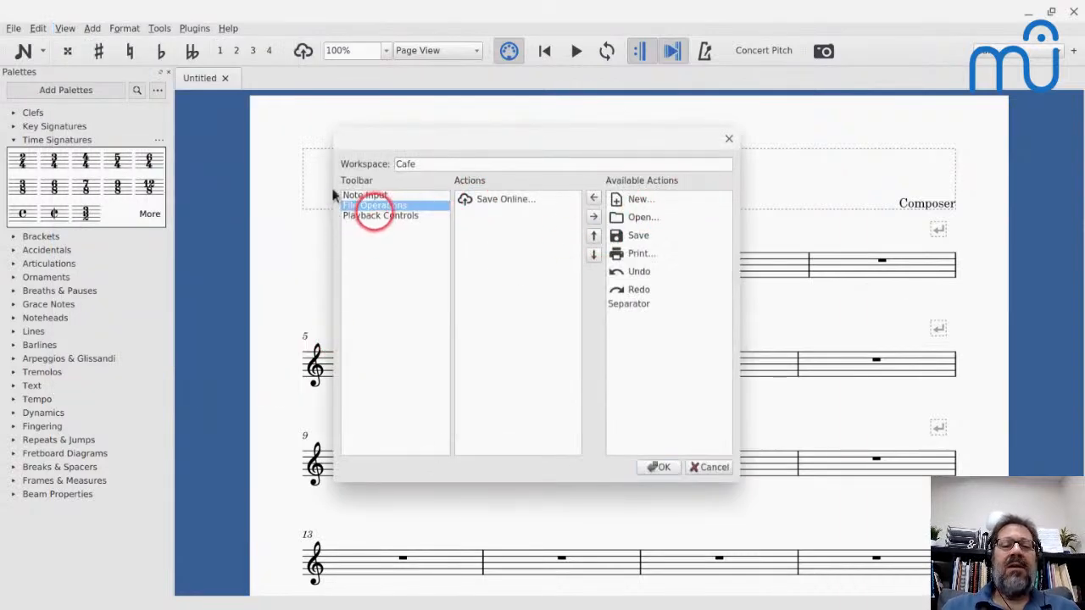
{"action": "left_click", "coordinate": [371, 214]}
{"action": "left_click", "coordinate": [638, 199]}
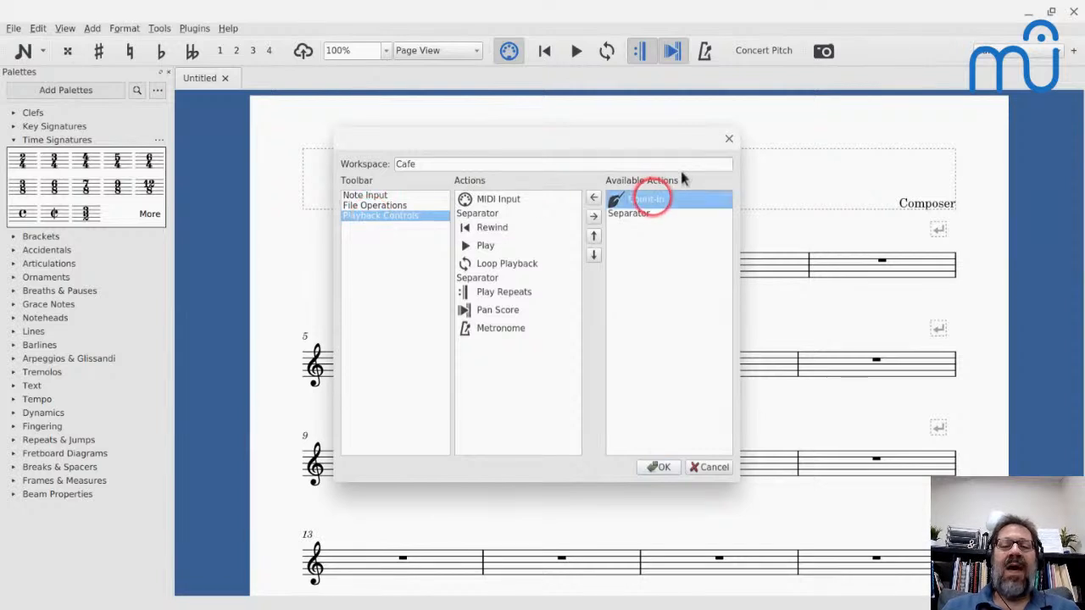
{"action": "left_click", "coordinate": [593, 217]}
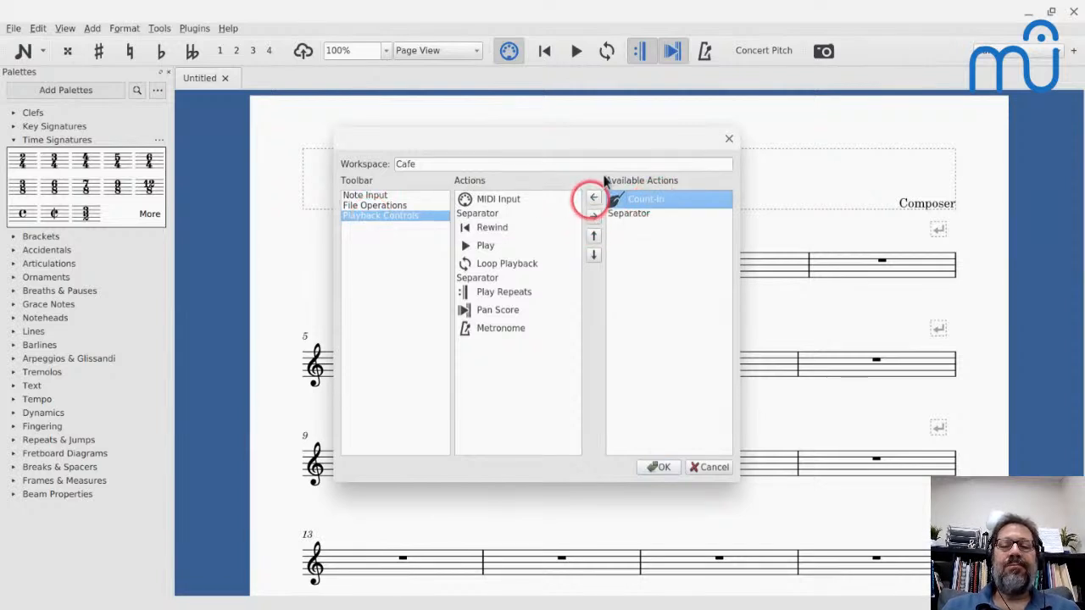
{"action": "left_click", "coordinate": [593, 196]}
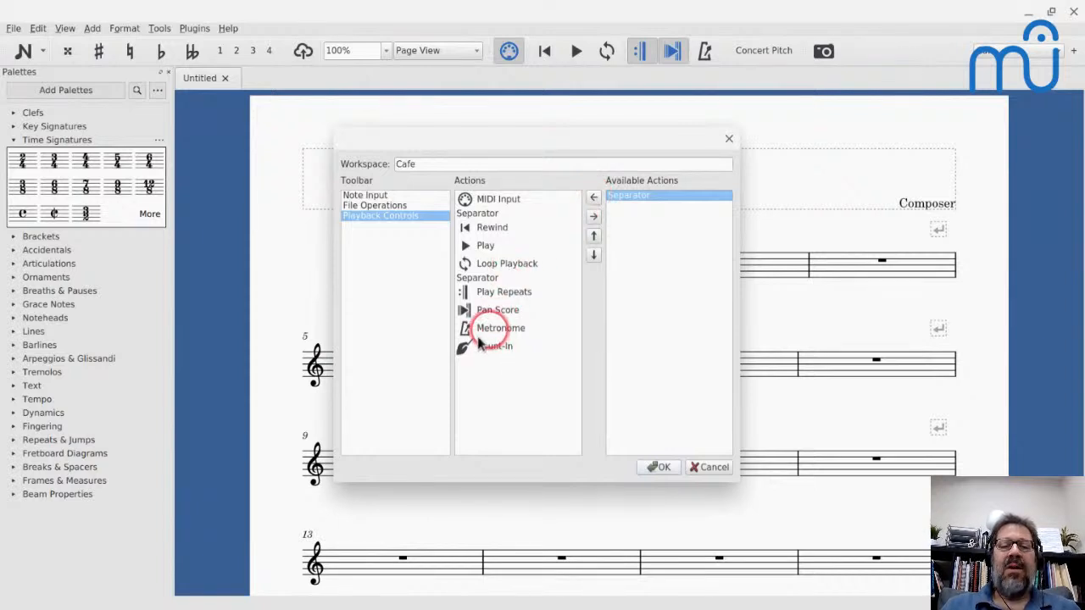
{"action": "left_click", "coordinate": [653, 464]}
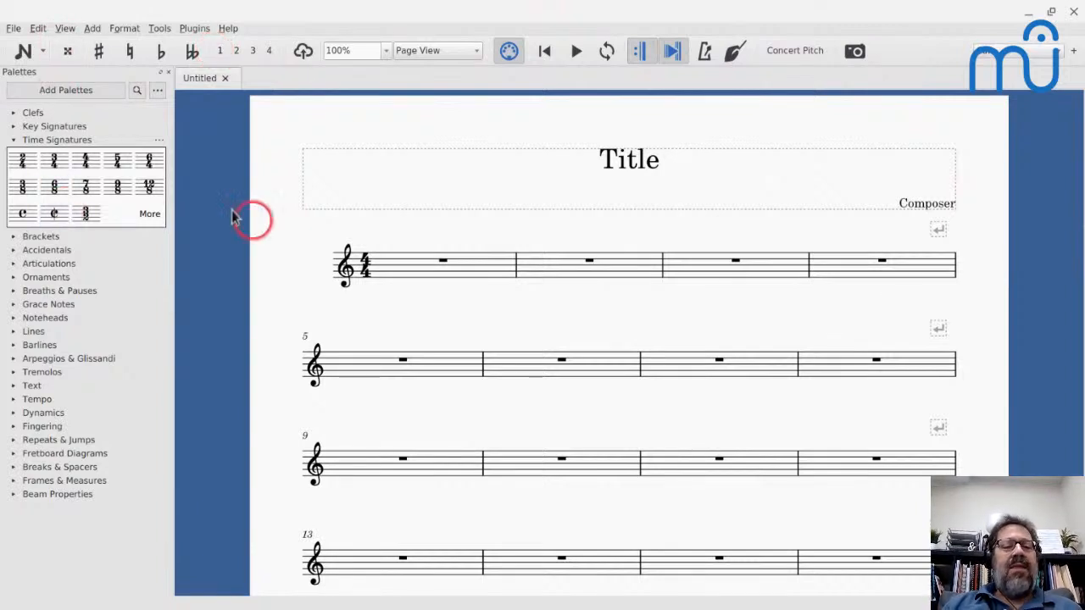
- Collapse the Time Signatures palette, expand Articulations and delete its four soft accent symbols, starting with Soft accent above
{"action": "left_click", "coordinate": [13, 140]}
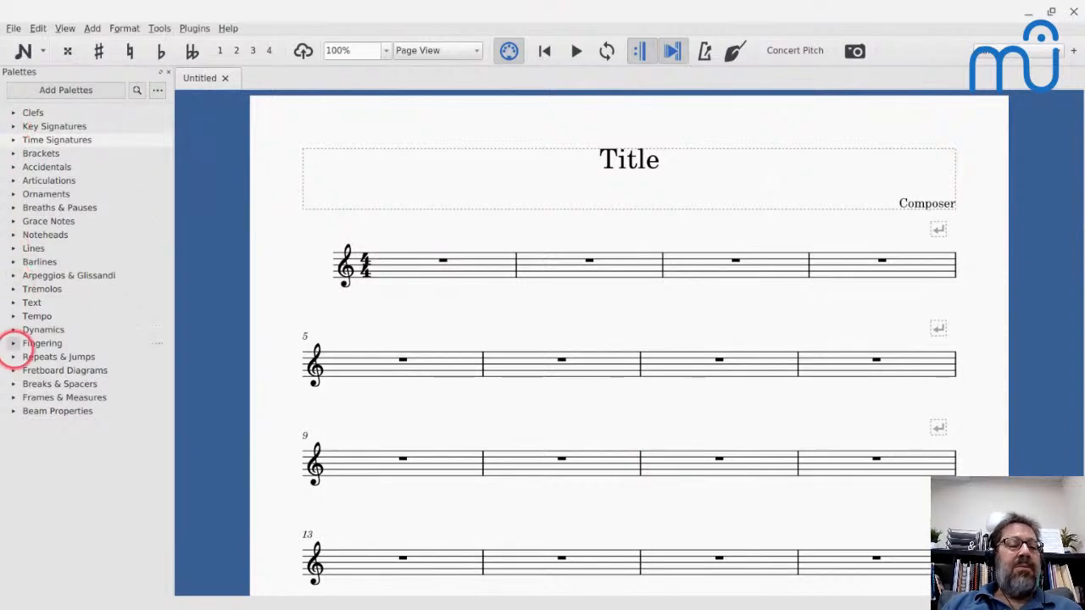
{"action": "left_click", "coordinate": [12, 181]}
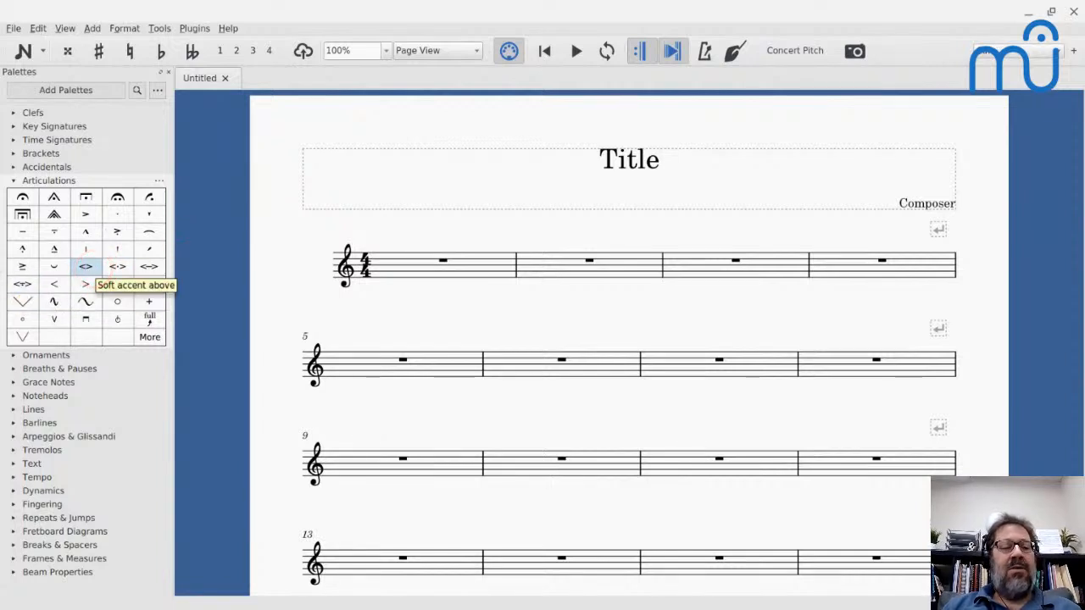
{"action": "left_click", "coordinate": [86, 266]}
{"action": "key", "text": "BackSpace"}
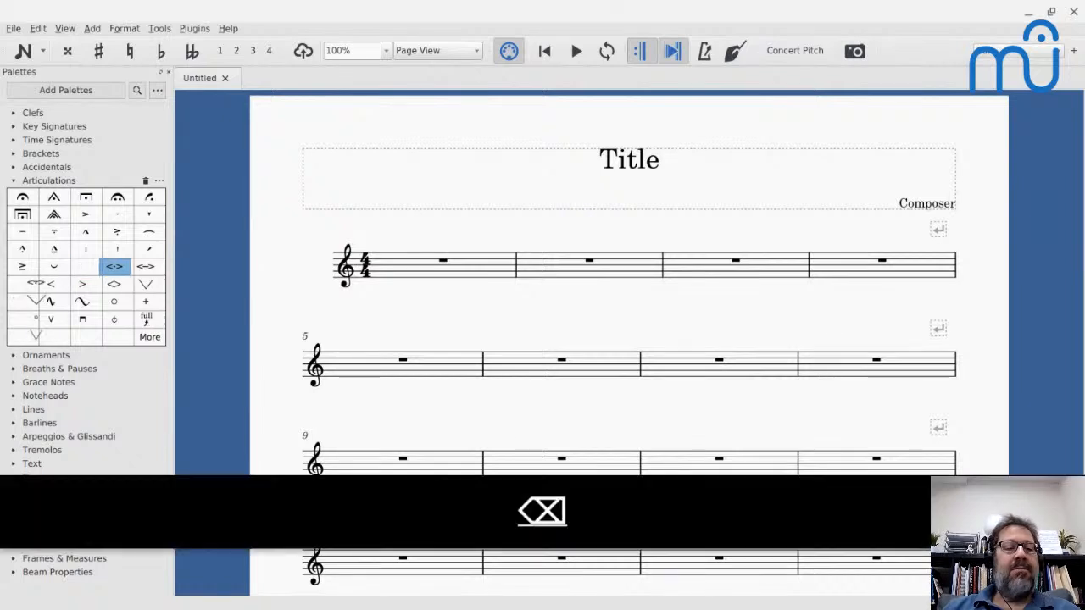
{"action": "key", "text": "BackSpace"}
{"action": "key", "text": "BackSpace"}
{"action": "key", "text": "BackSpace"}
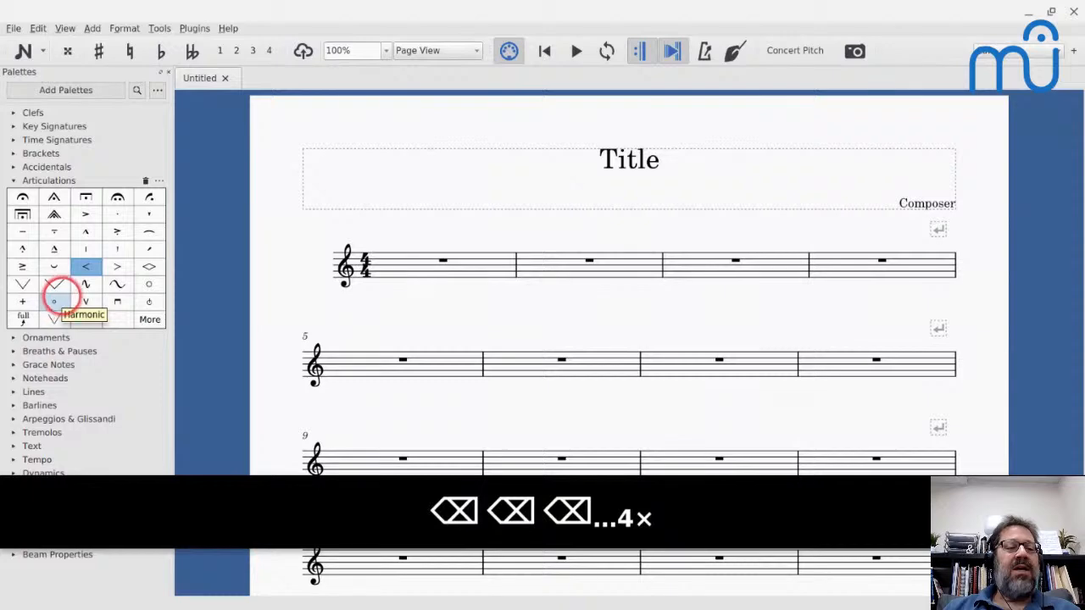
- Delete the consecutive symbols from Fade in through the sawtooth line segments and vibrato signs from the Articulations palette
{"action": "left_click", "coordinate": [85, 268]}
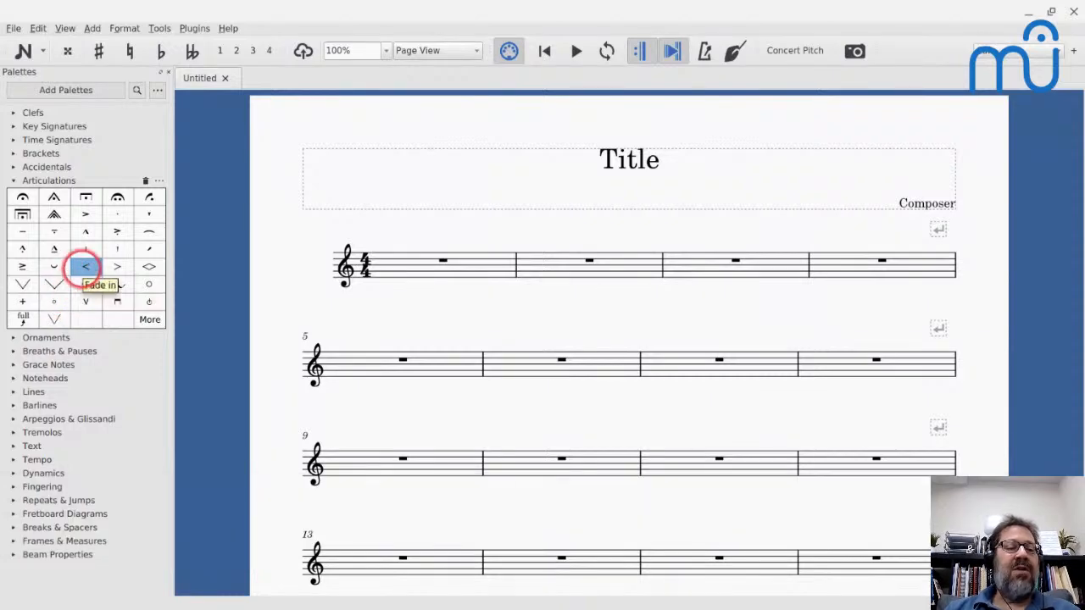
{"action": "key", "text": "BackSpace"}
{"action": "key", "text": "BackSpace"}
{"action": "key", "text": "BackSpace"}
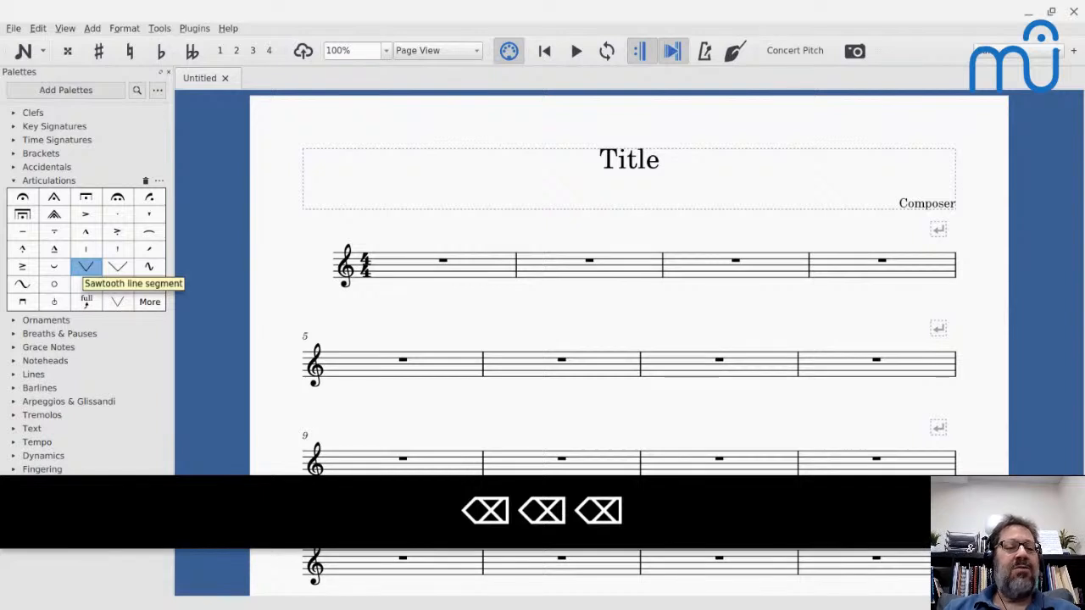
{"action": "key", "text": "BackSpace"}
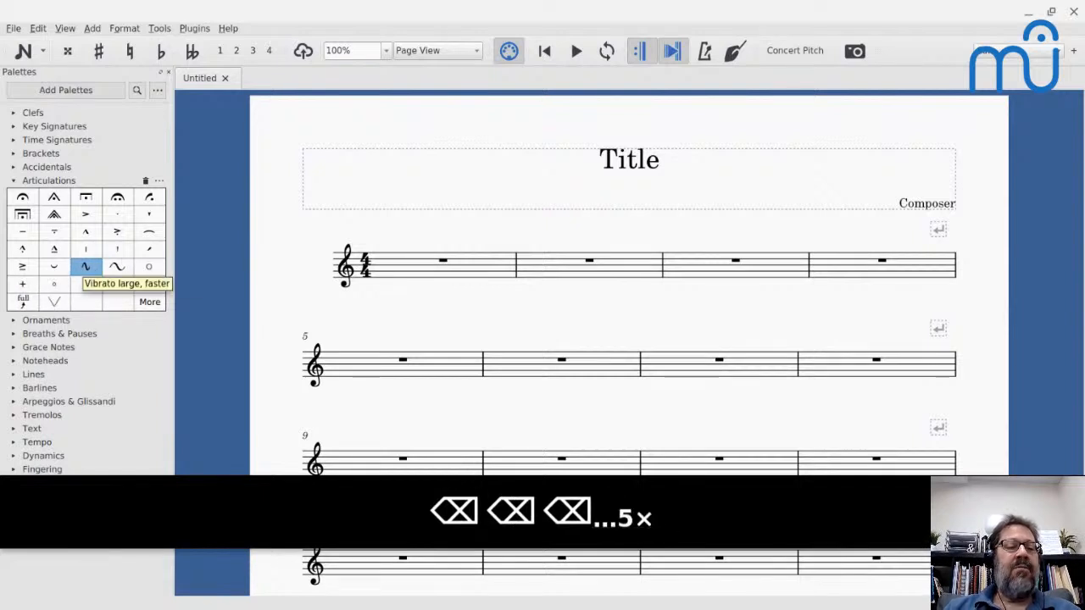
{"action": "key", "text": "BackSpace"}
{"action": "key", "text": "BackSpace"}
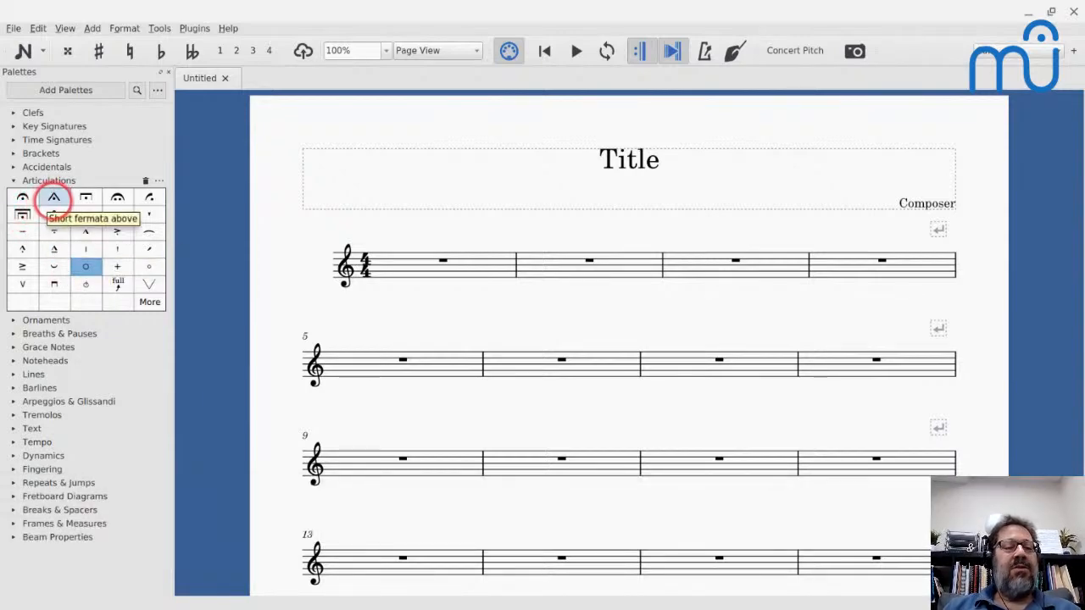
- Delete all fermata variants except the ordinary fermata from the Articulations palette and view the removed symbols among its additional items
{"action": "left_click", "coordinate": [53, 200]}
{"action": "key", "text": "BackSpace"}
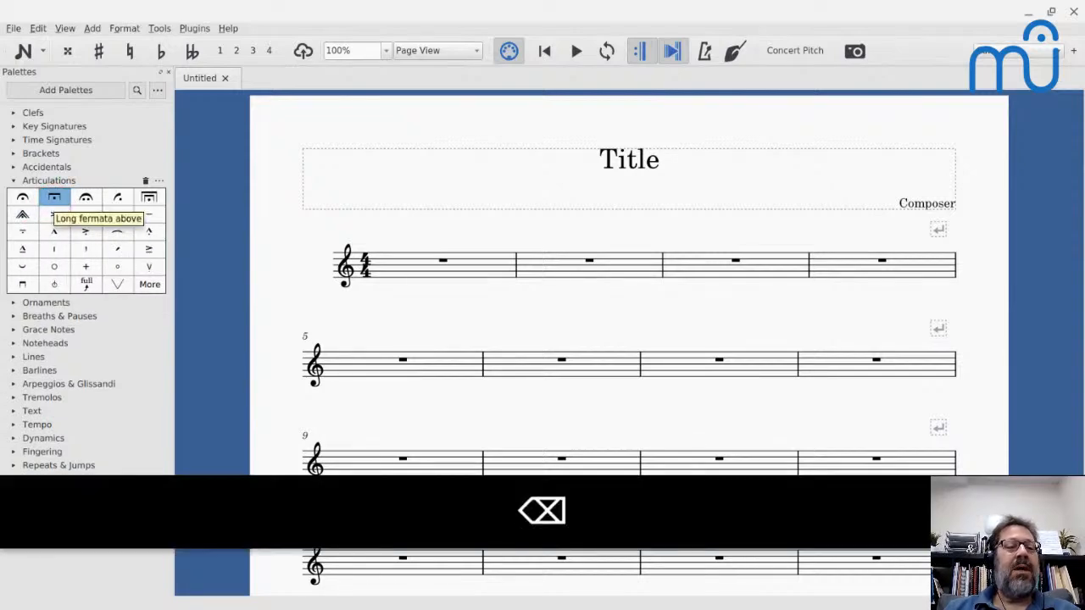
{"action": "key", "text": "BackSpace"}
{"action": "key", "text": "BackSpace"}
{"action": "key", "text": "BackSpace"}
{"action": "key", "text": "BackSpace"}
{"action": "key", "text": "BackSpace"}
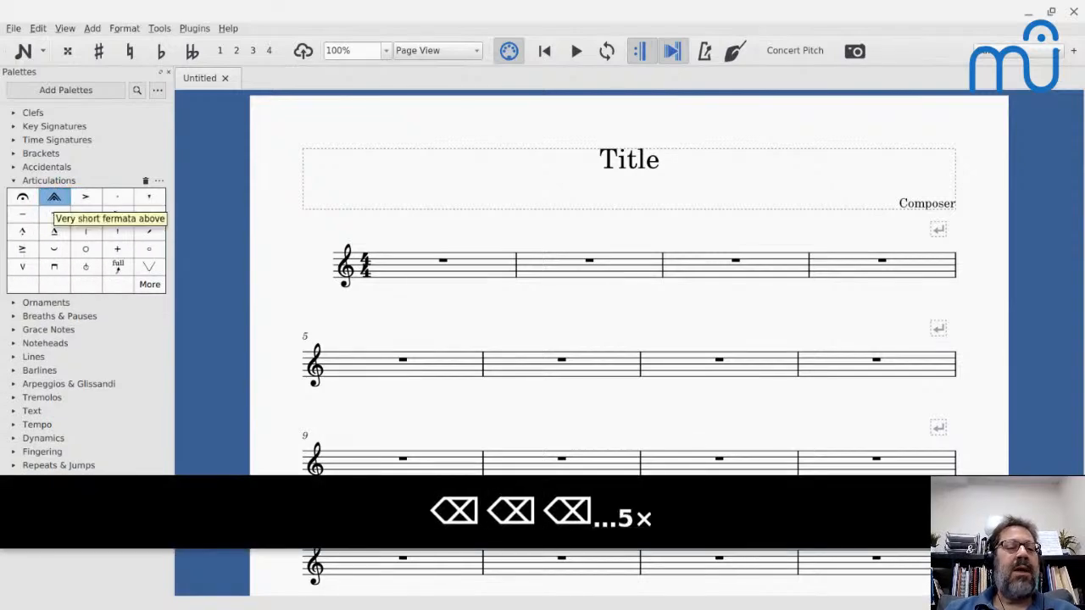
{"action": "key", "text": "BackSpace"}
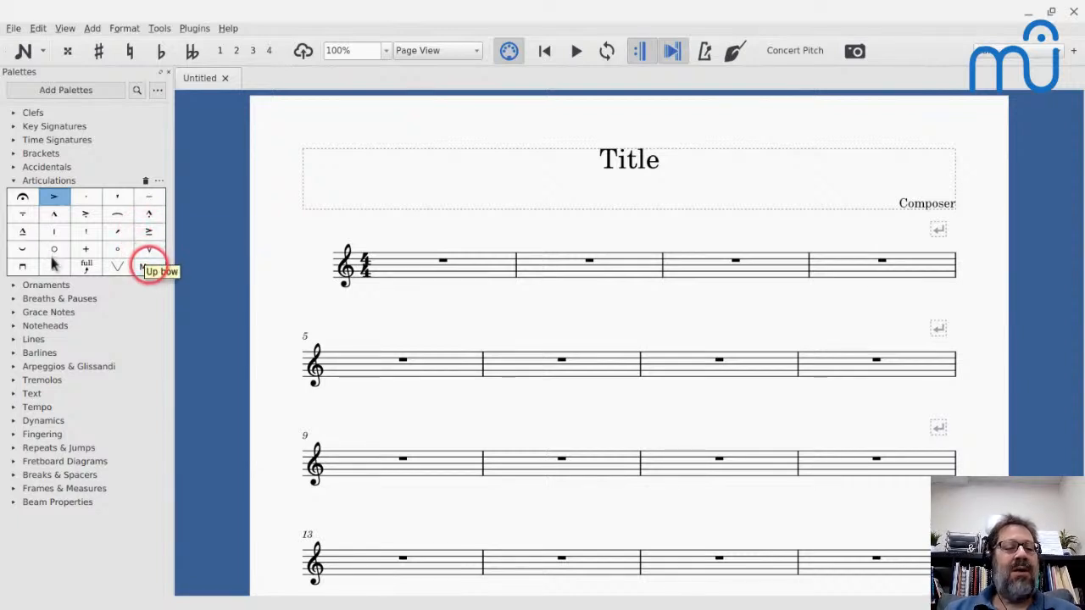
{"action": "left_click", "coordinate": [148, 267]}
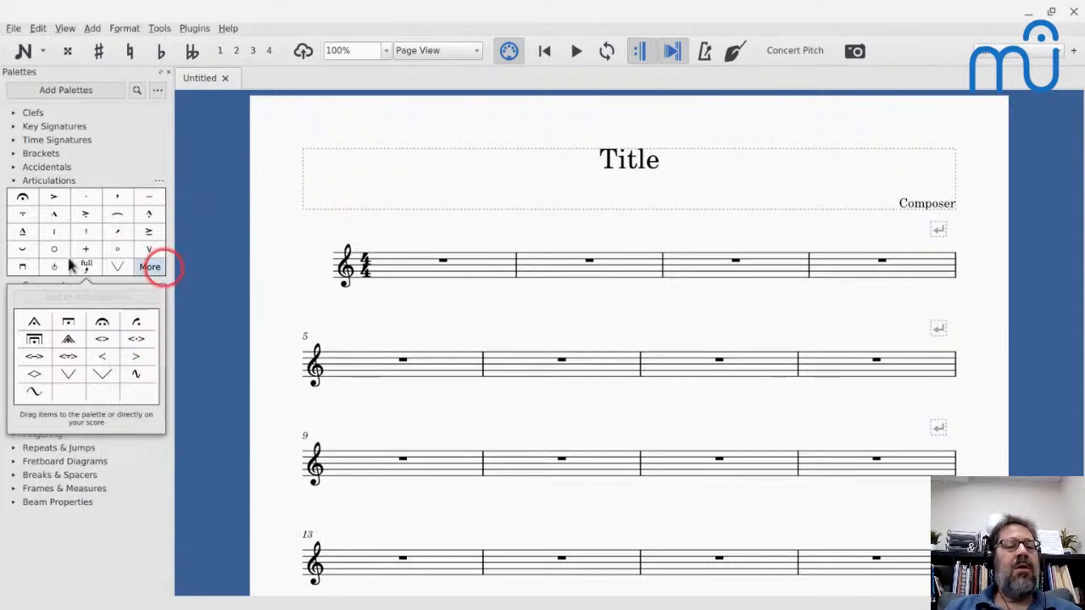
{"action": "left_click", "coordinate": [149, 266]}
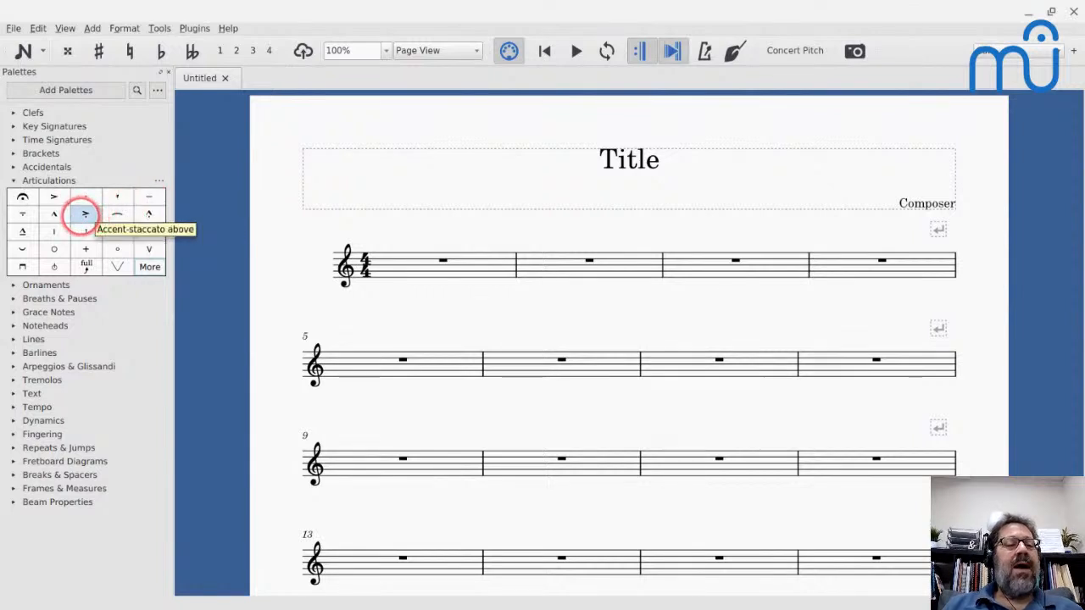
- Rearrange the Articulations palette so the combined accent symbols follow the plain accent and the combined marcato symbols follow the plain marcato
{"action": "left_click", "coordinate": [85, 213]}
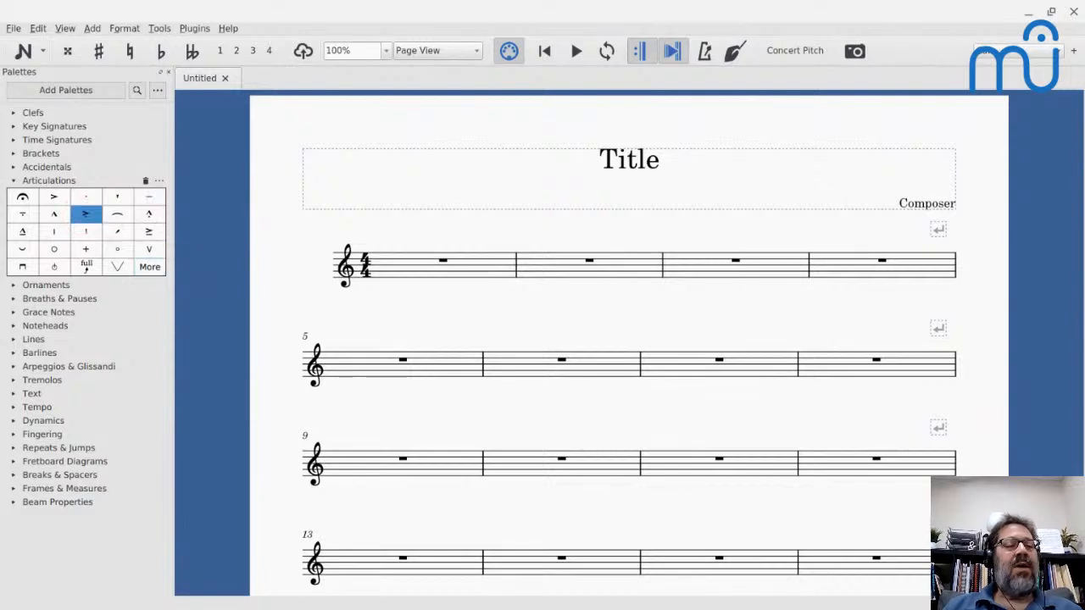
{"action": "left_click_drag", "start_coordinate": [78, 213], "coordinate": [71, 192]}
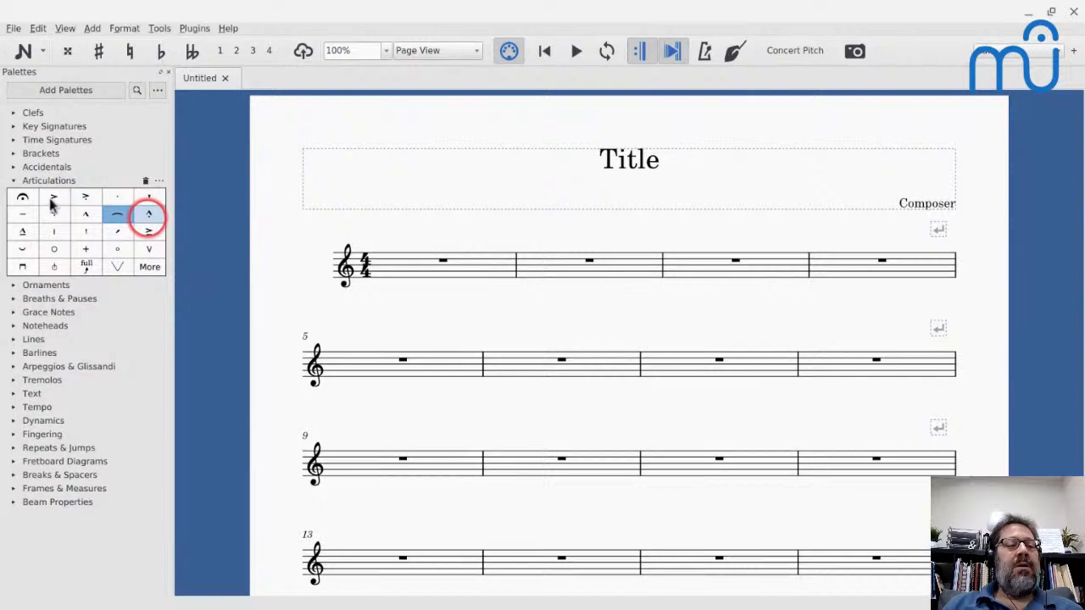
{"action": "left_click", "coordinate": [149, 214]}
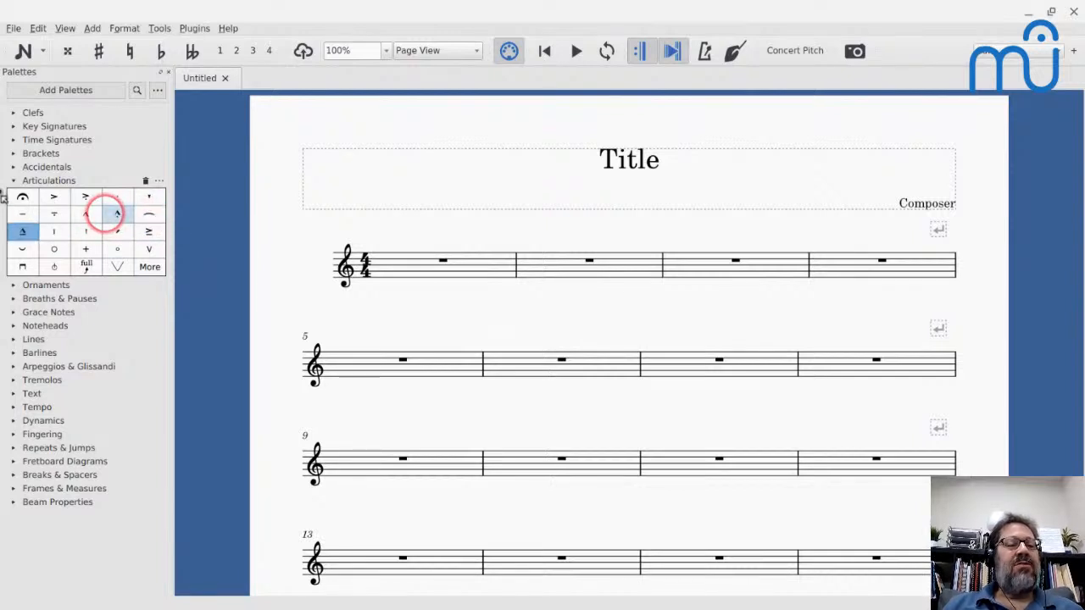
{"action": "left_click_drag", "start_coordinate": [29, 230], "coordinate": [114, 195]}
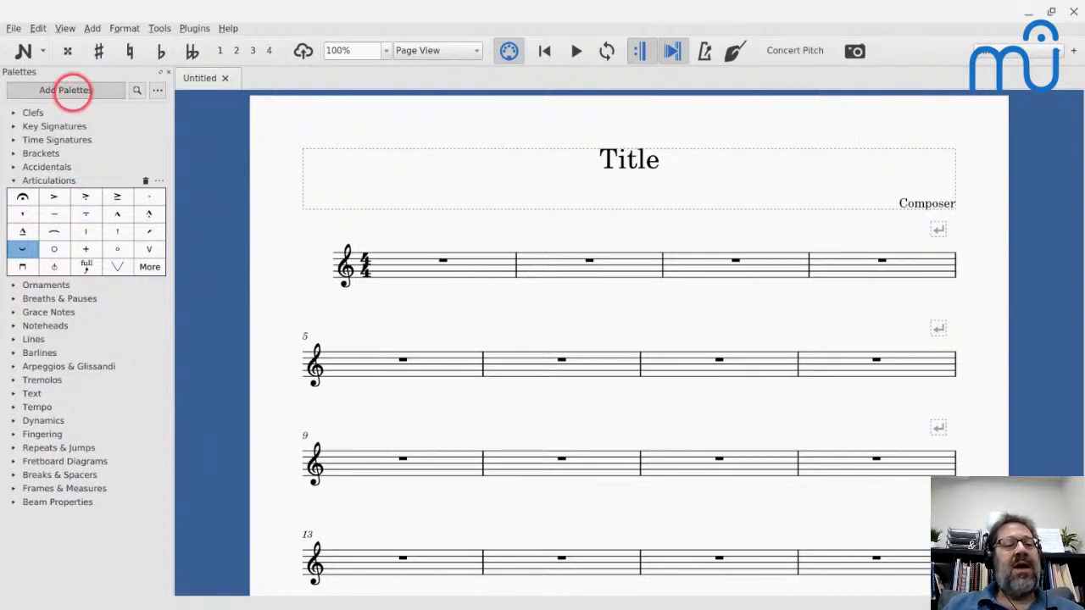
- Create a custom palette named Layout
{"action": "left_click", "coordinate": [72, 92]}
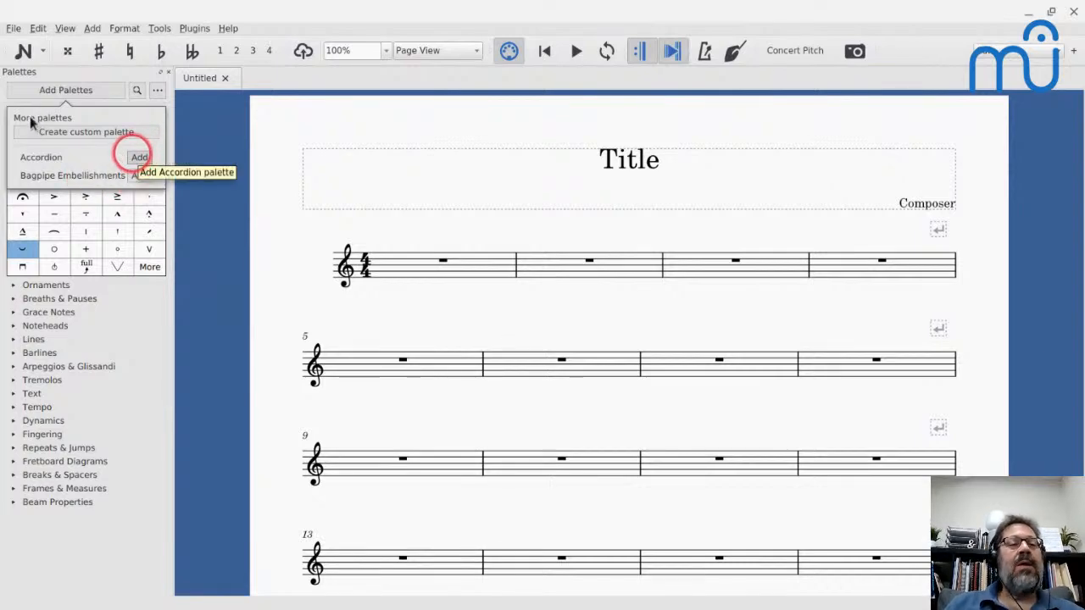
{"action": "left_click", "coordinate": [70, 132]}
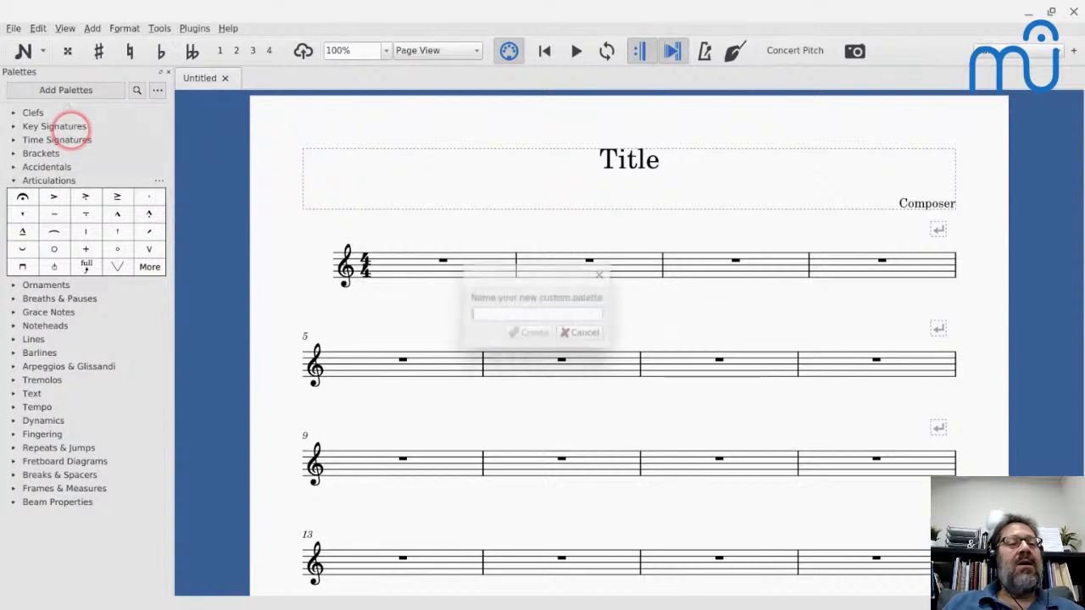
{"action": "type", "text": "Layout"}
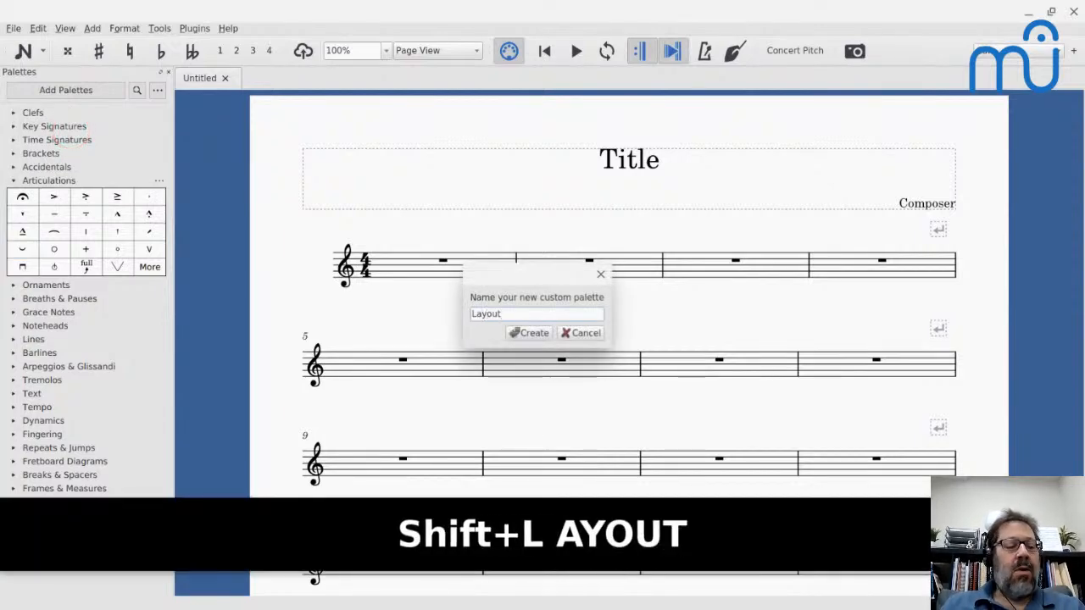
{"action": "key", "text": "Return"}
{"action": "key", "text": "Return"}
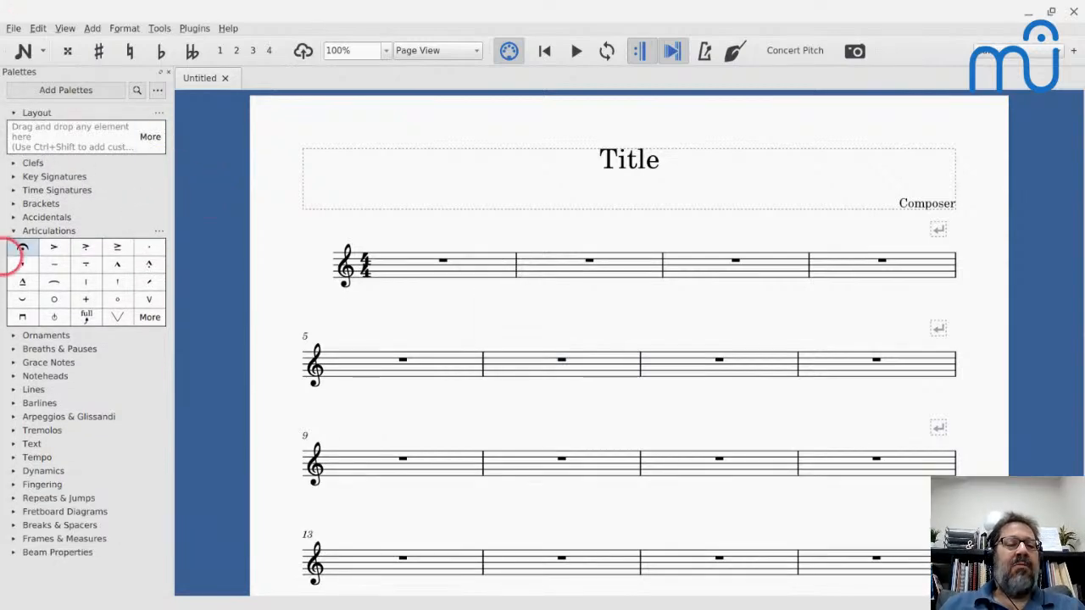
- Collapse Articulations, expand Breaks & Spacers and copy its system, page and section breaks into the Layout palette
{"action": "left_click", "coordinate": [13, 231]}
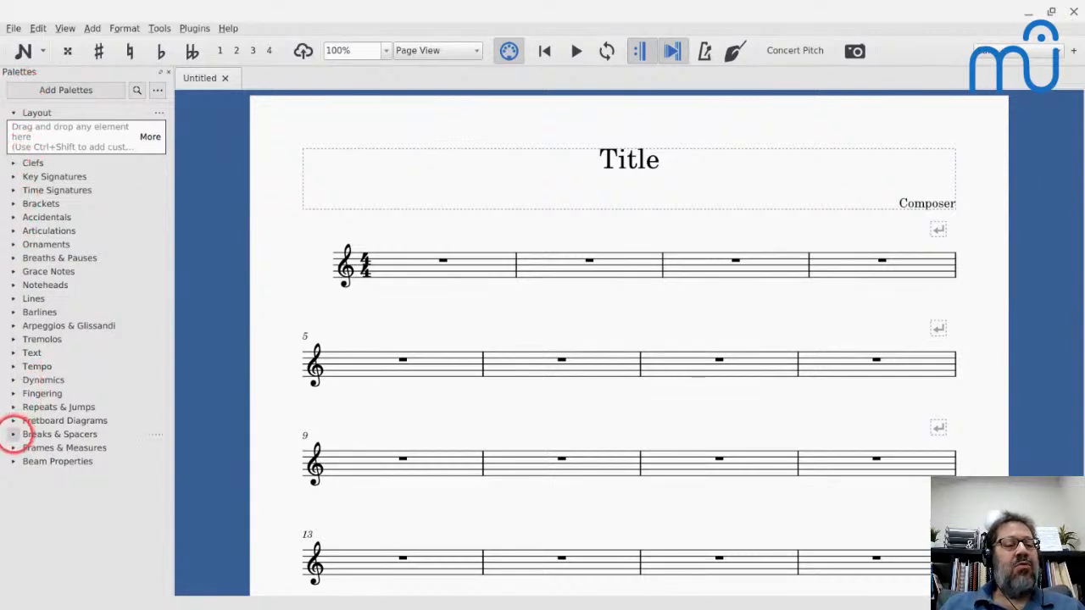
{"action": "left_click", "coordinate": [14, 434]}
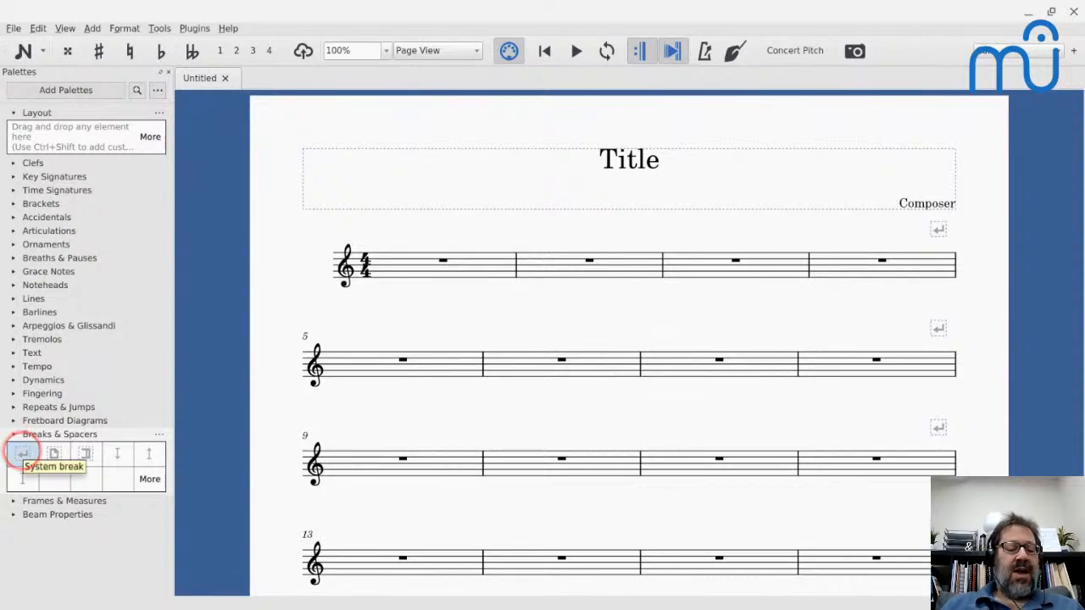
{"action": "left_click", "coordinate": [23, 454]}
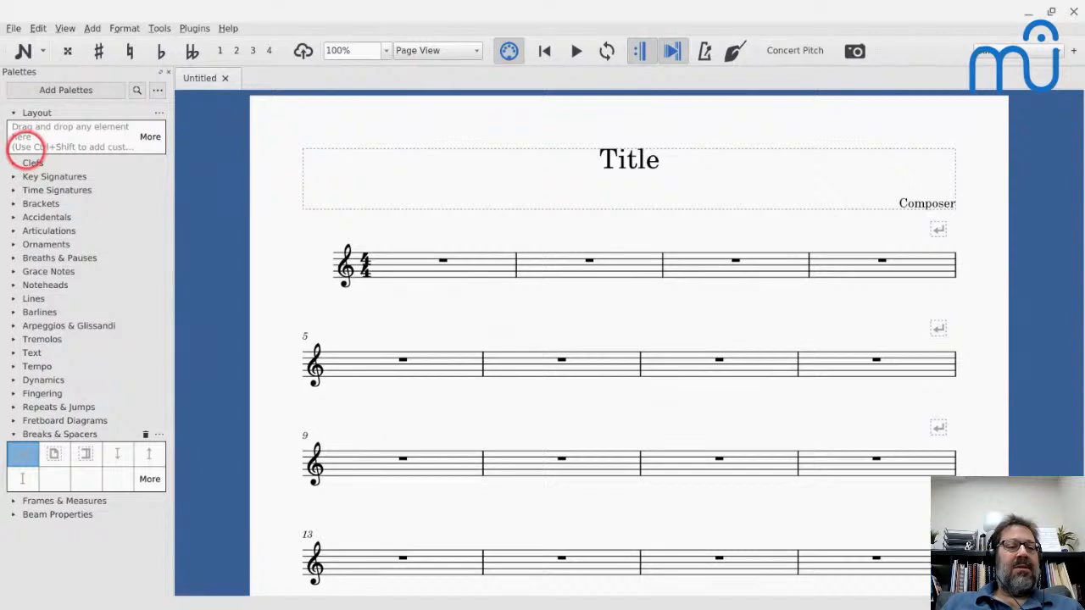
{"action": "left_click_drag", "start_coordinate": [26, 458], "coordinate": [48, 150]}
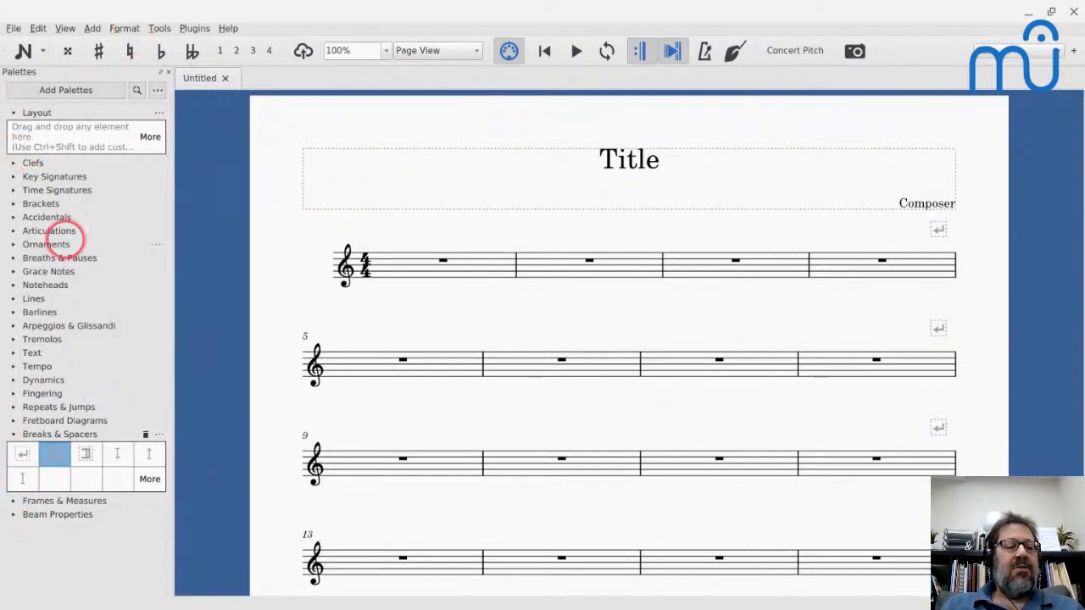
{"action": "left_click", "coordinate": [23, 455]}
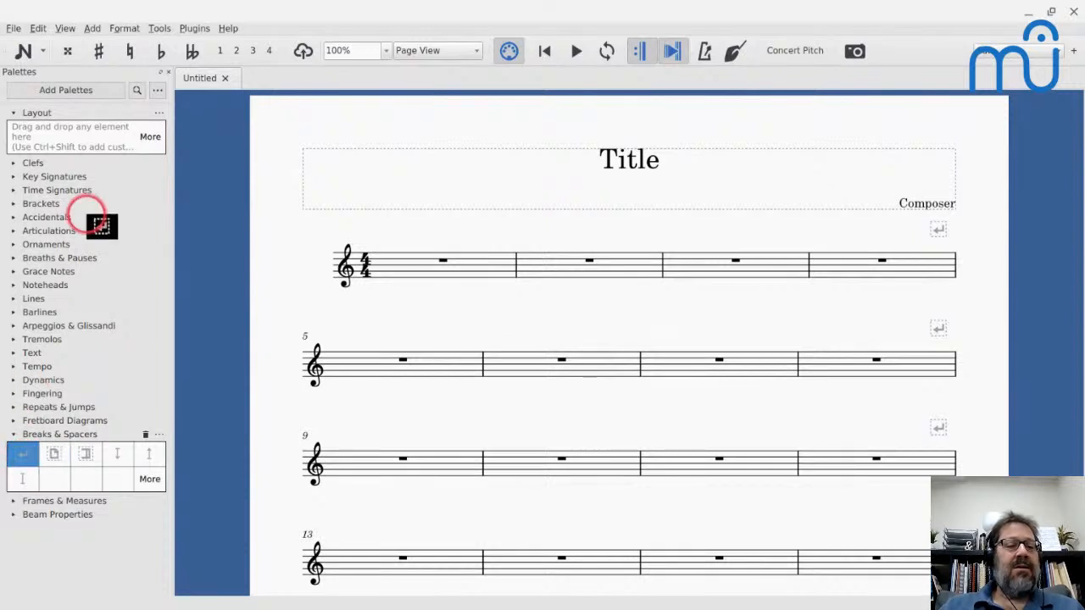
{"action": "left_click_drag", "start_coordinate": [20, 458], "coordinate": [43, 138]}
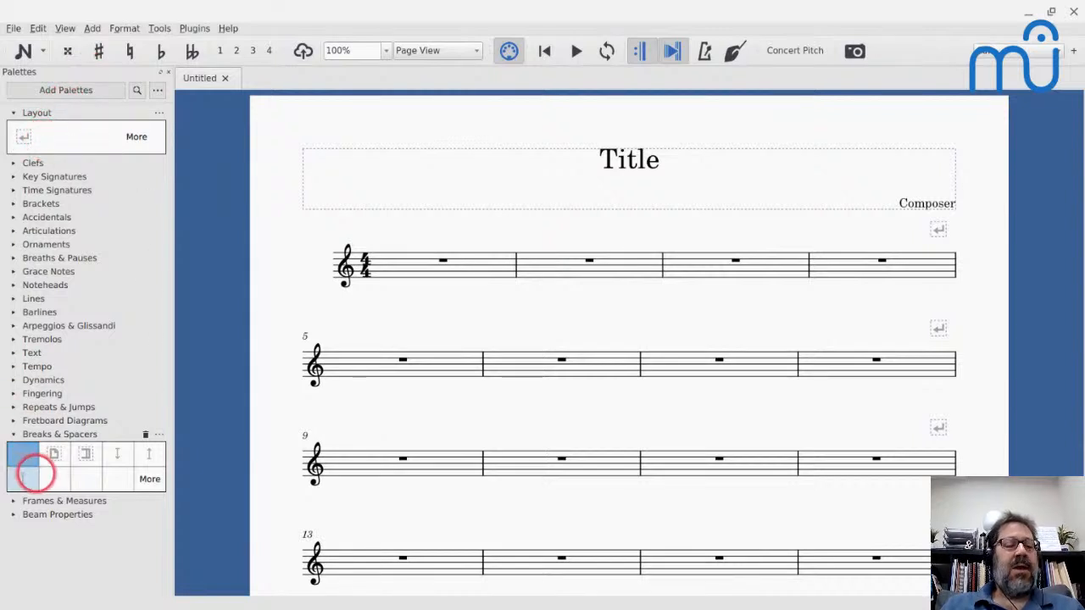
{"action": "left_click_drag", "start_coordinate": [54, 453], "coordinate": [68, 144]}
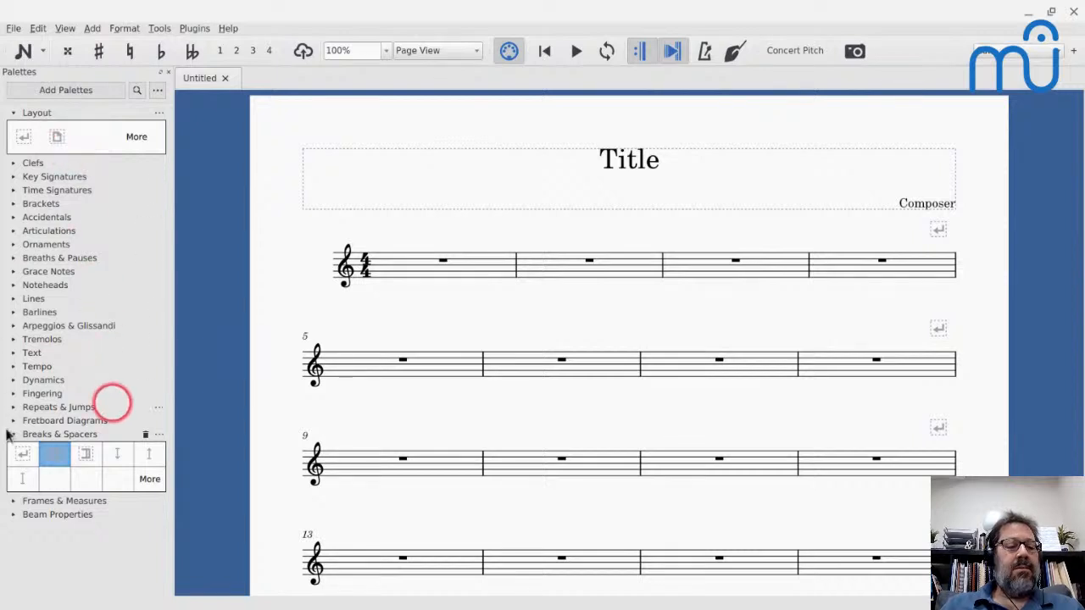
{"action": "left_click_drag", "start_coordinate": [87, 455], "coordinate": [100, 153]}
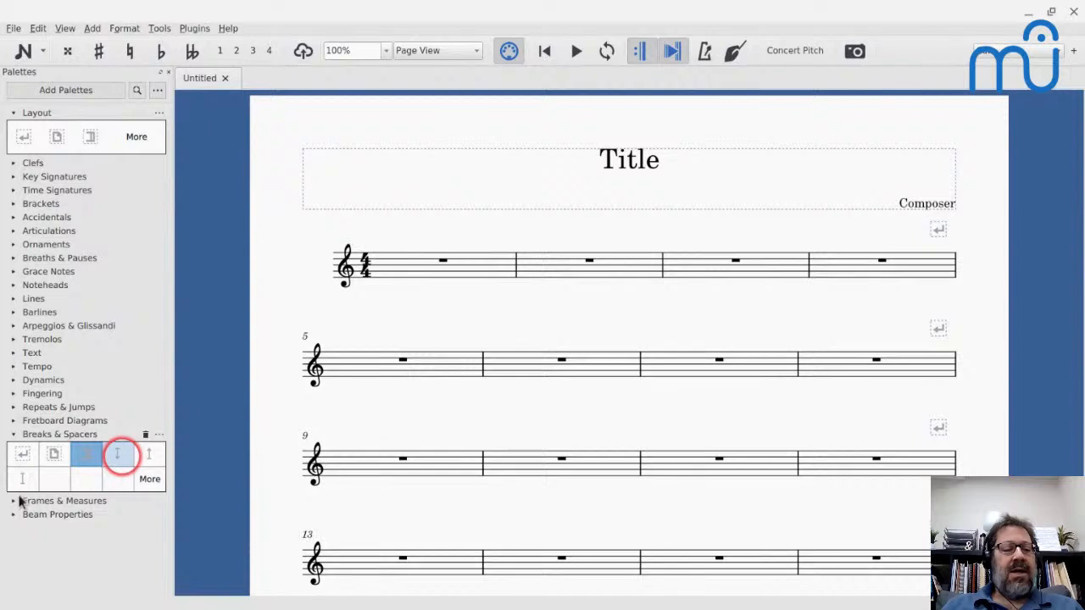
- Copy the three staff spacers, starting with Staff spacer down, from Breaks & Spacers into the Layout palette
{"action": "left_click", "coordinate": [122, 456]}
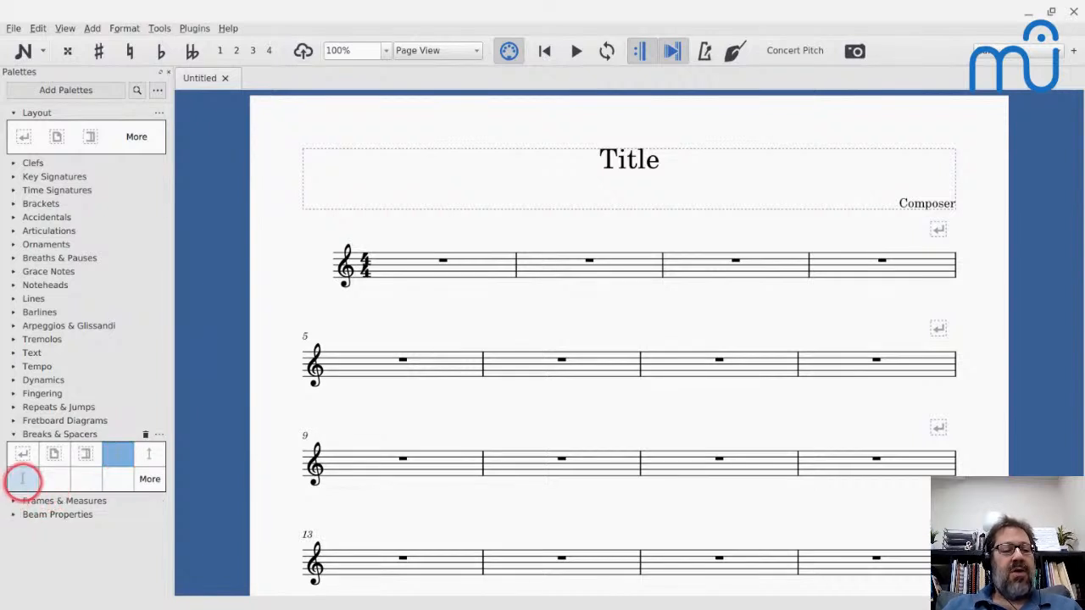
{"action": "left_click", "coordinate": [23, 480]}
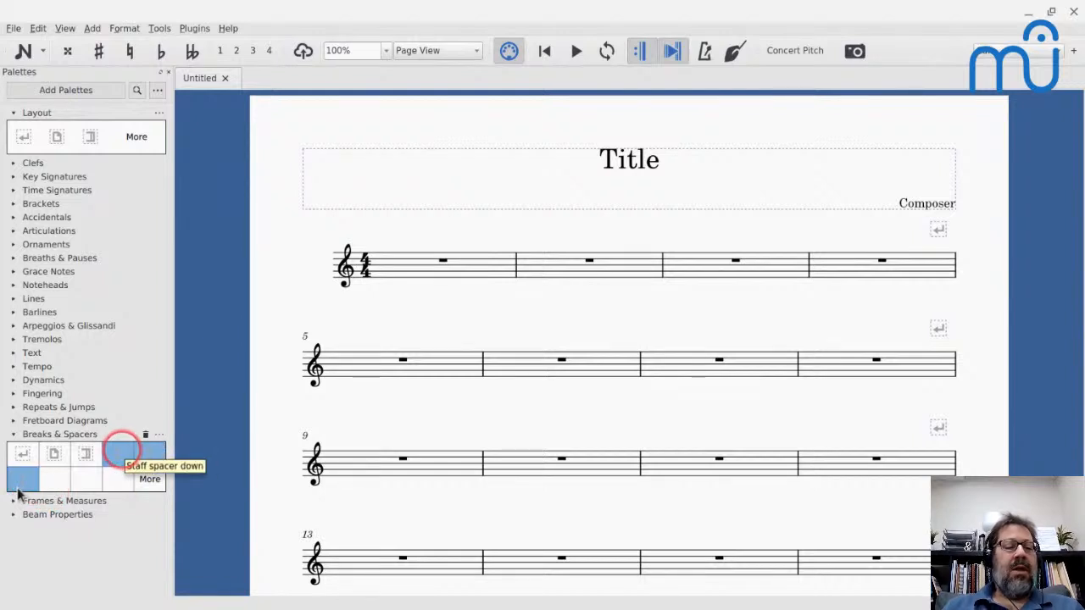
{"action": "left_click_drag", "start_coordinate": [134, 457], "coordinate": [134, 151]}
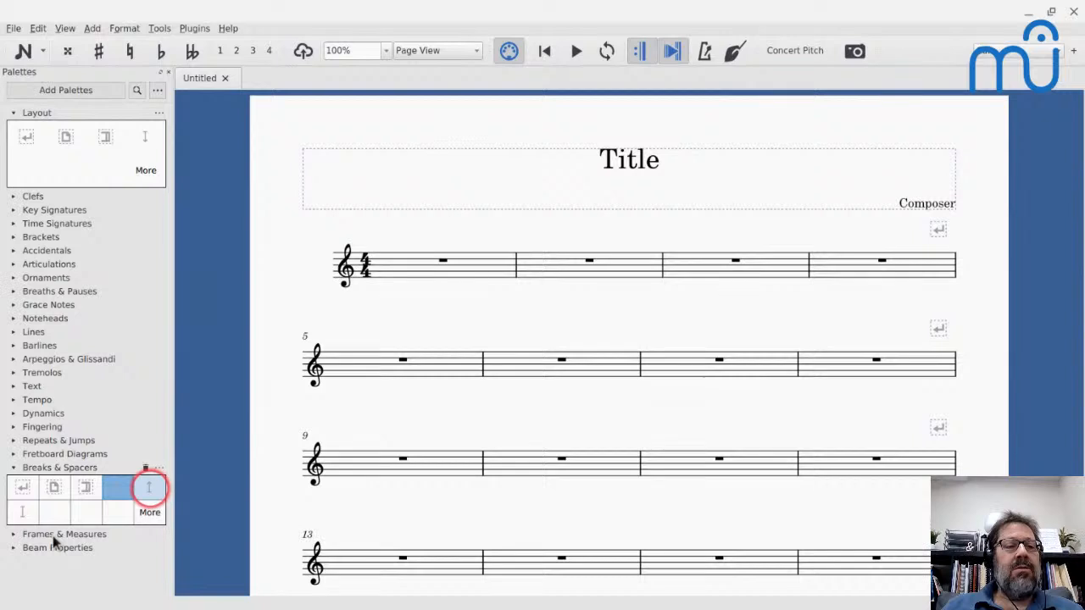
{"action": "left_click", "coordinate": [149, 487]}
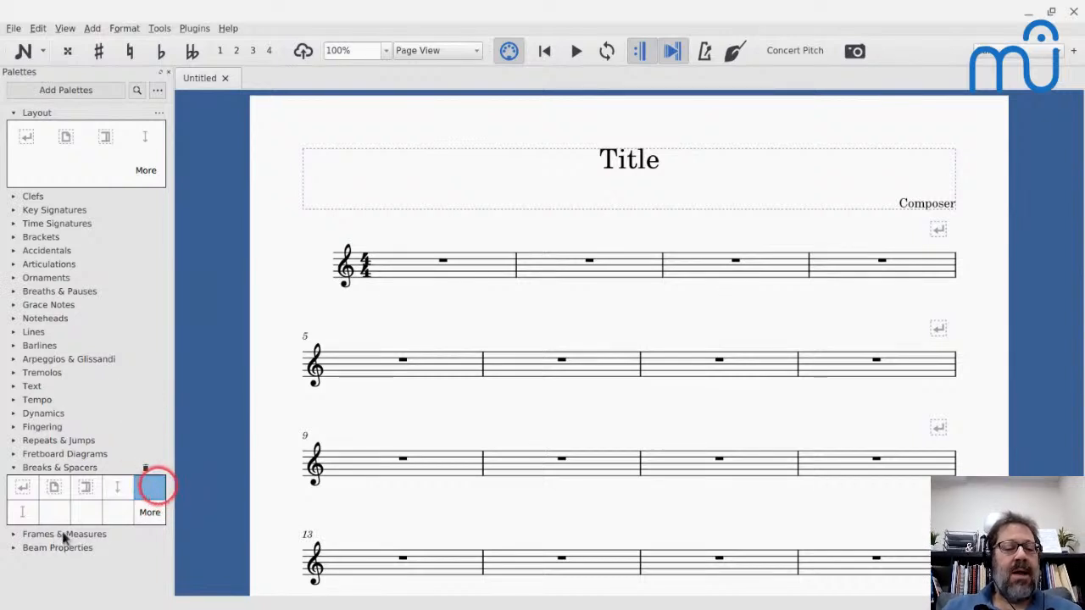
{"action": "left_click_drag", "start_coordinate": [145, 413], "coordinate": [85, 175]}
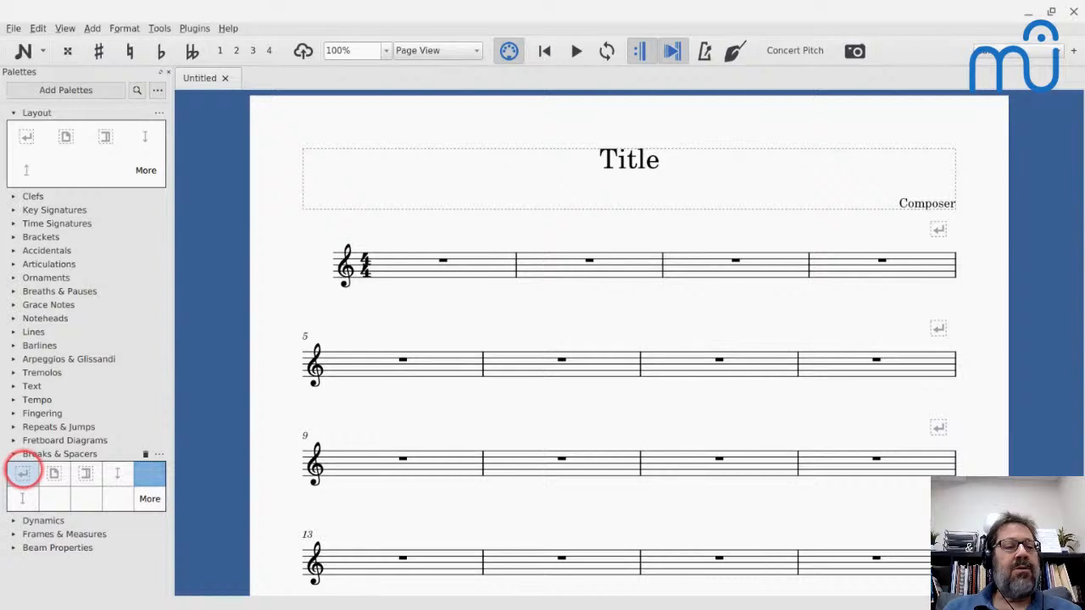
{"action": "left_click_drag", "start_coordinate": [24, 499], "coordinate": [41, 378]}
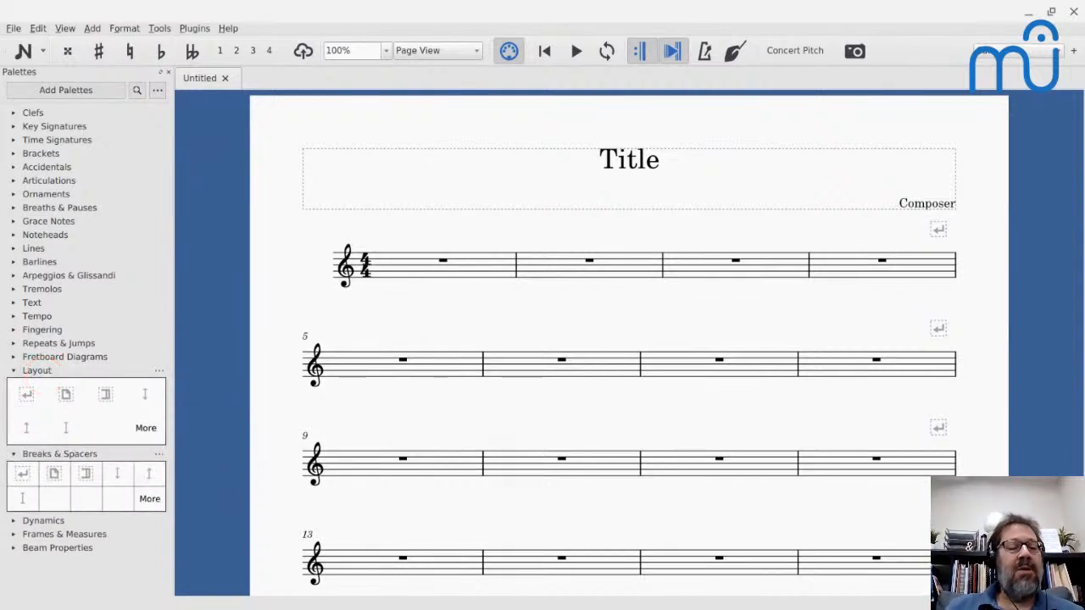
{"action": "left_click", "coordinate": [29, 504]}
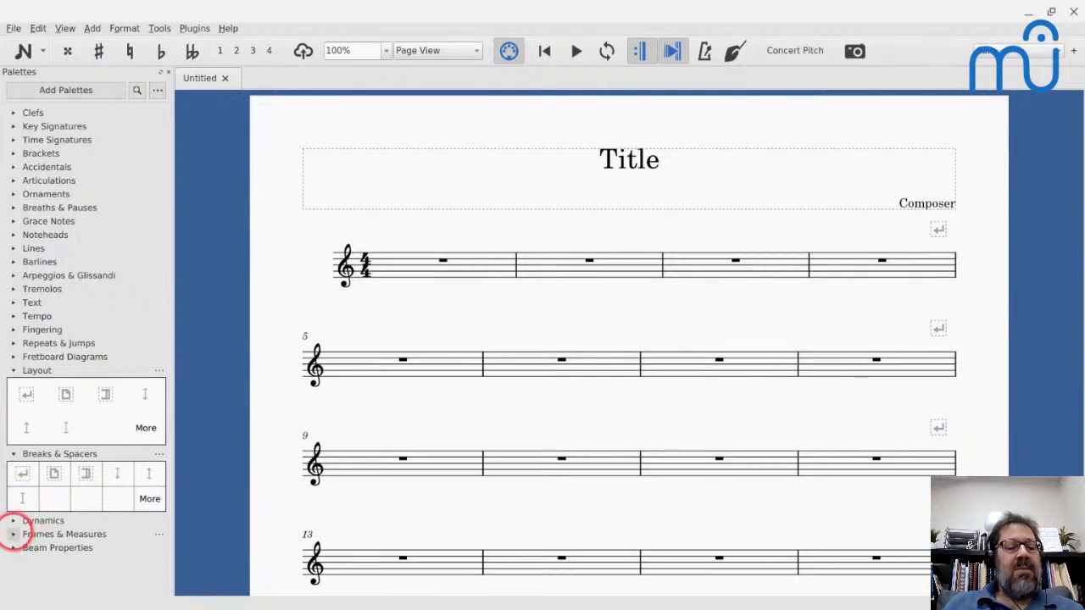
- Copy the vertical, horizontal and text frames from Frames & Measures into the Layout palette, and move Layout to first place among the palettes
{"action": "left_click", "coordinate": [13, 533]}
{"action": "left_click", "coordinate": [16, 556]}
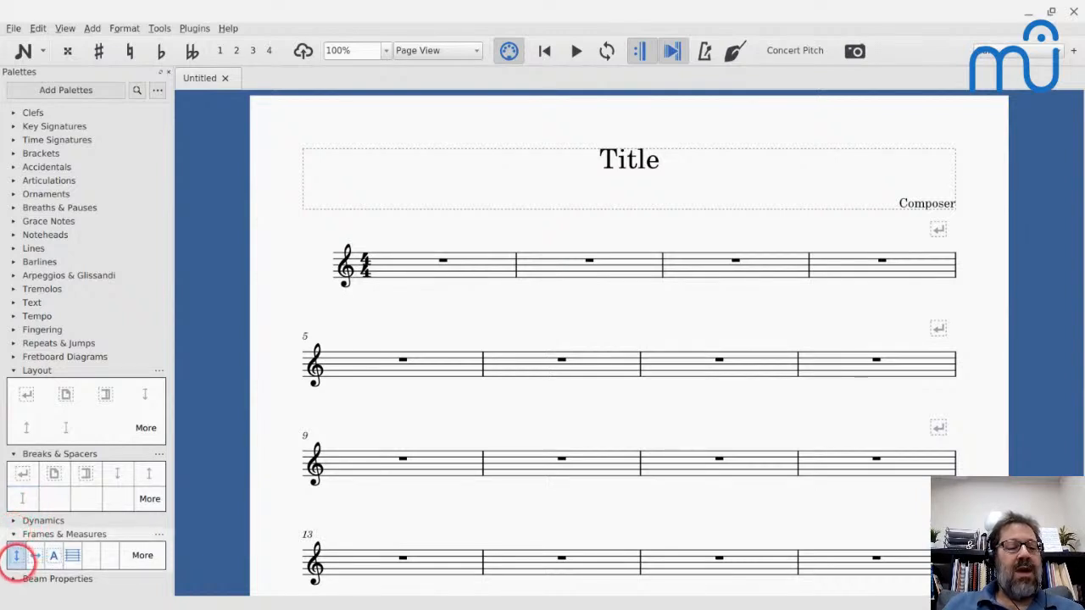
{"action": "left_click_drag", "start_coordinate": [16, 556], "coordinate": [102, 431]}
{"action": "left_click_drag", "start_coordinate": [34, 555], "coordinate": [142, 428]}
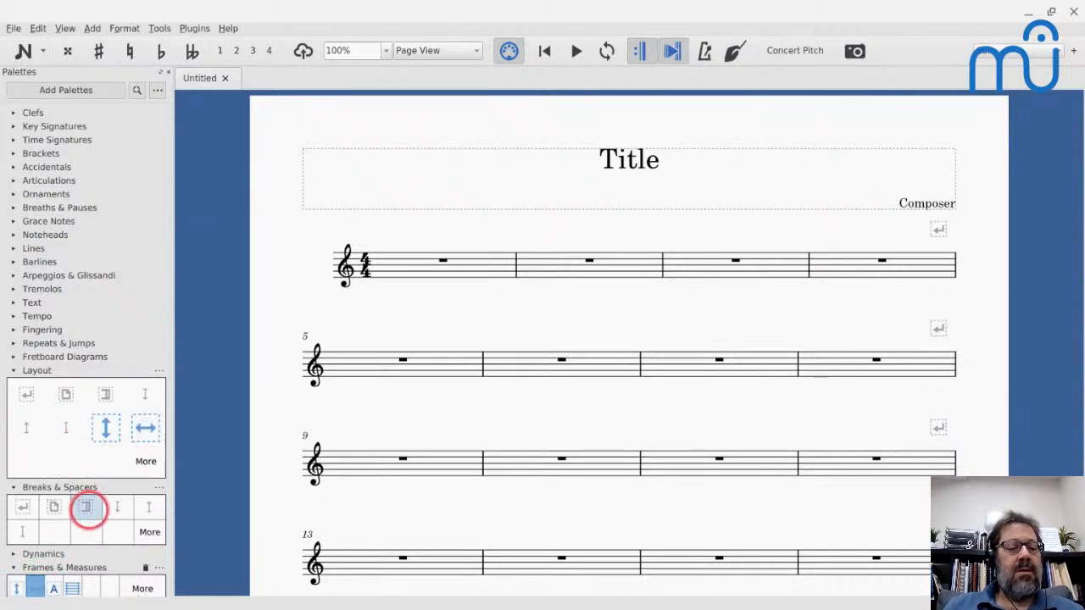
{"action": "left_click_drag", "start_coordinate": [53, 586], "coordinate": [27, 461]}
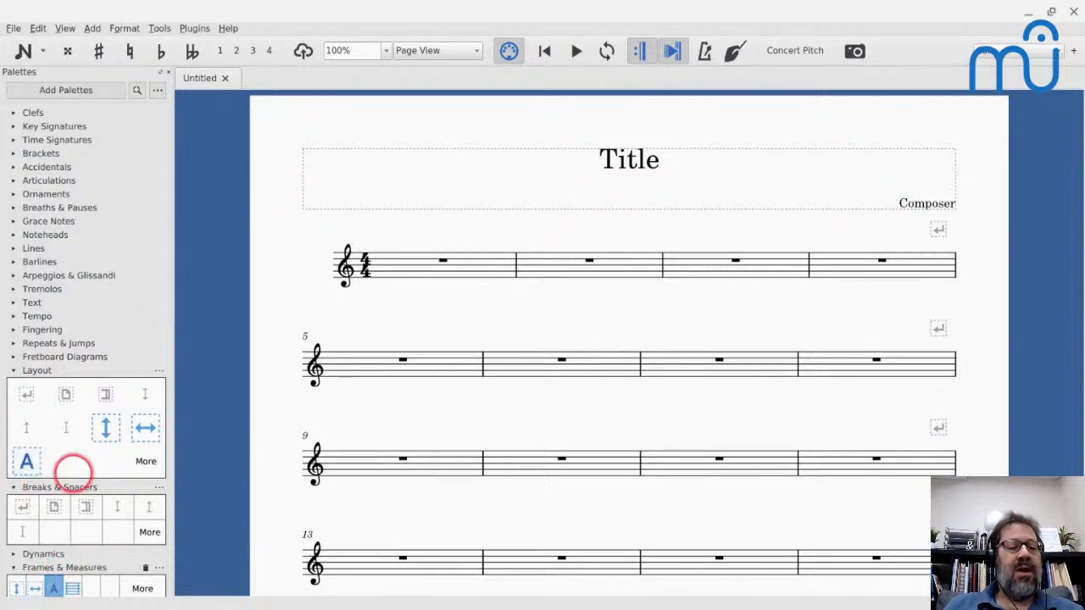
{"action": "left_click_drag", "start_coordinate": [37, 370], "coordinate": [56, 102]}
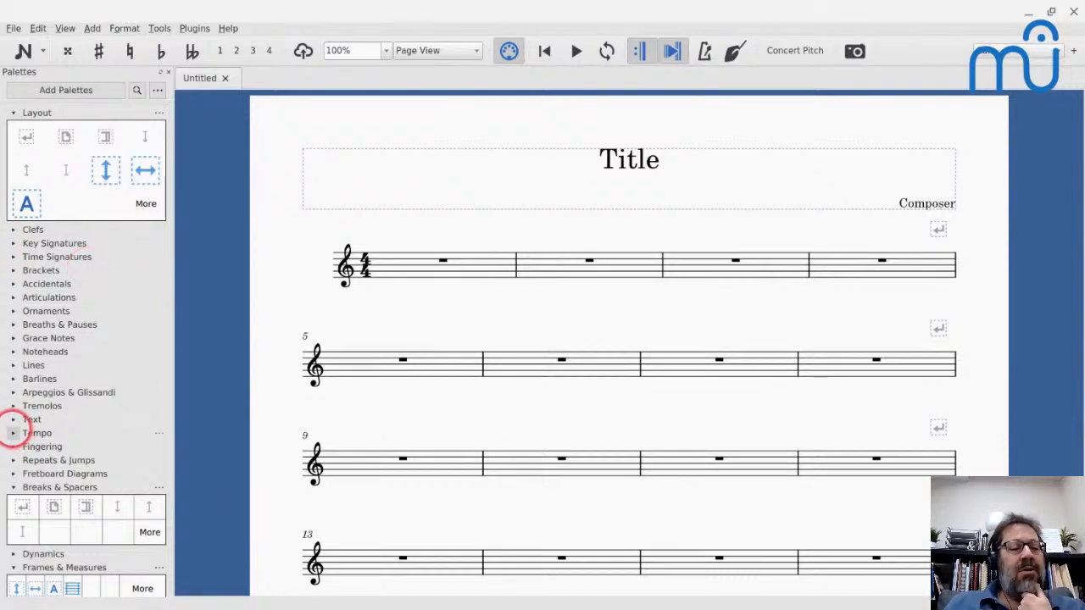
- Expand the Text palette, apply a staff type change to measure 5 and show its properties in the Inspector
{"action": "left_click", "coordinate": [13, 418]}
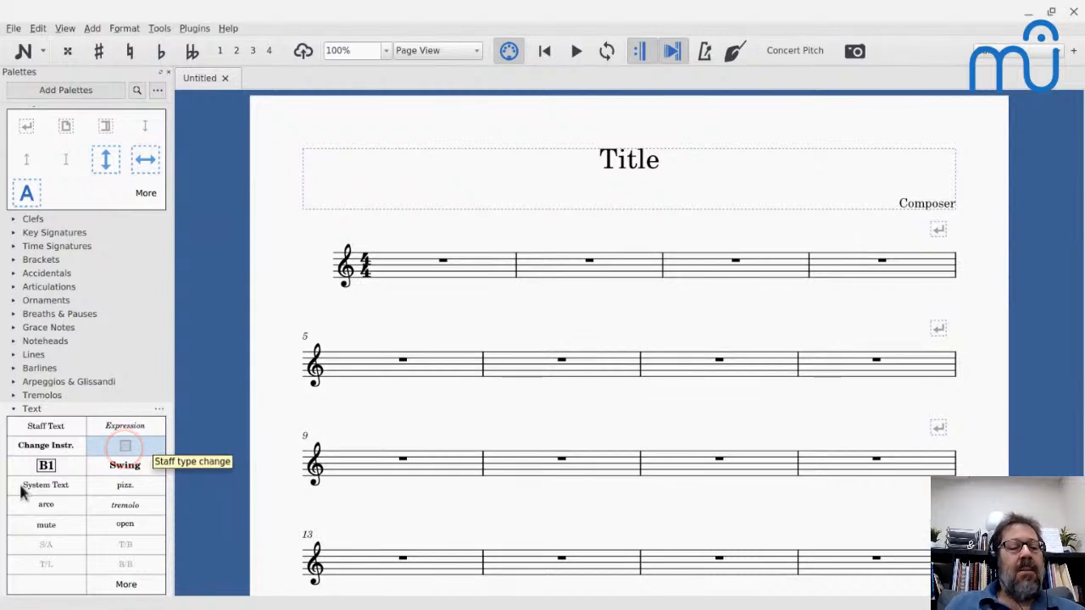
{"action": "left_click_drag", "start_coordinate": [124, 446], "coordinate": [411, 360]}
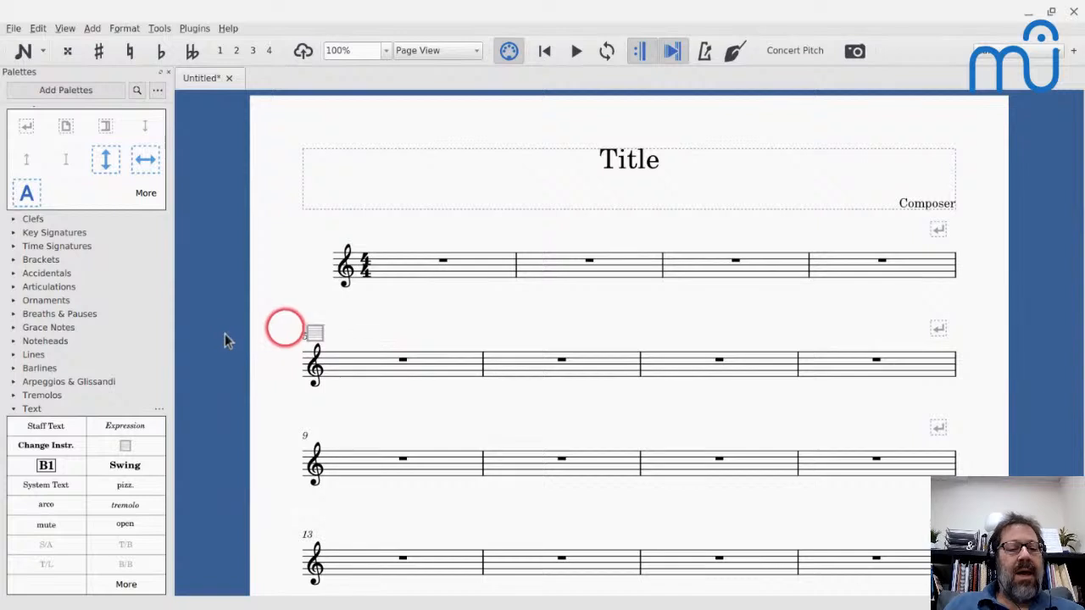
{"action": "left_click", "coordinate": [314, 333]}
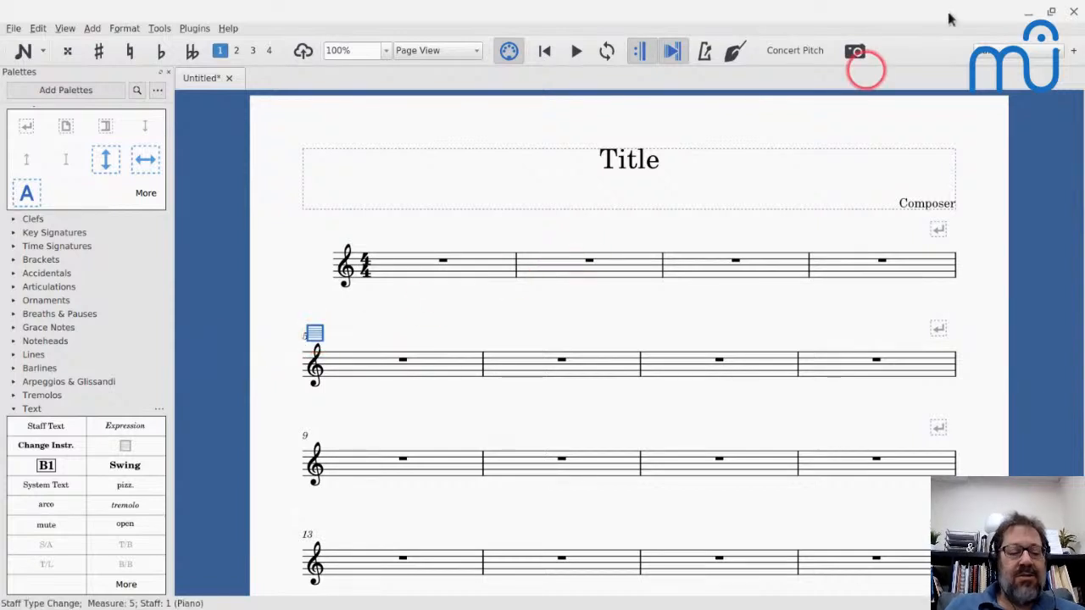
{"action": "key", "text": "F8"}
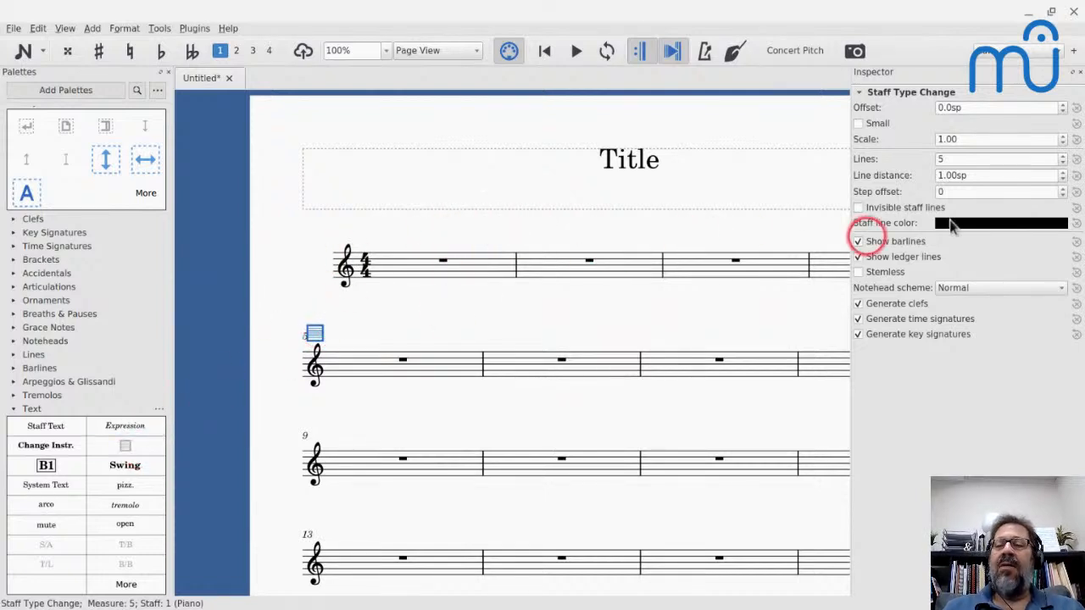
- Set the staff type change at measure 5 to 1 line and copy the Staff type change element from the Text palette into Layout
{"action": "left_click", "coordinate": [984, 159]}
{"action": "key", "text": "Down"}
{"action": "key", "text": "Down"}
{"action": "key", "text": "Down"}
{"action": "key", "text": "Down"}
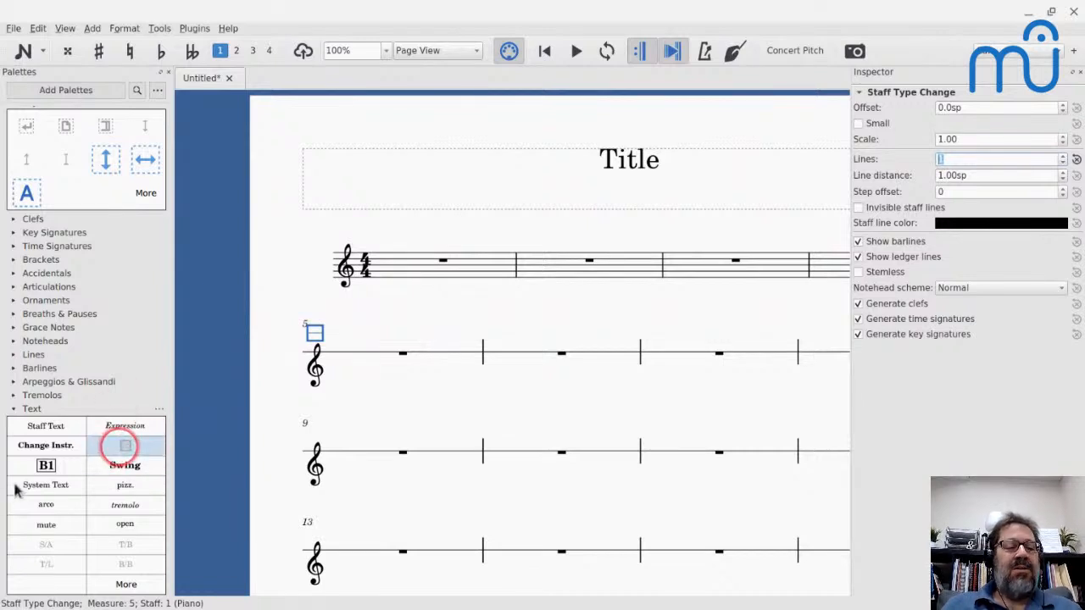
{"action": "left_click_drag", "start_coordinate": [124, 444], "coordinate": [85, 196]}
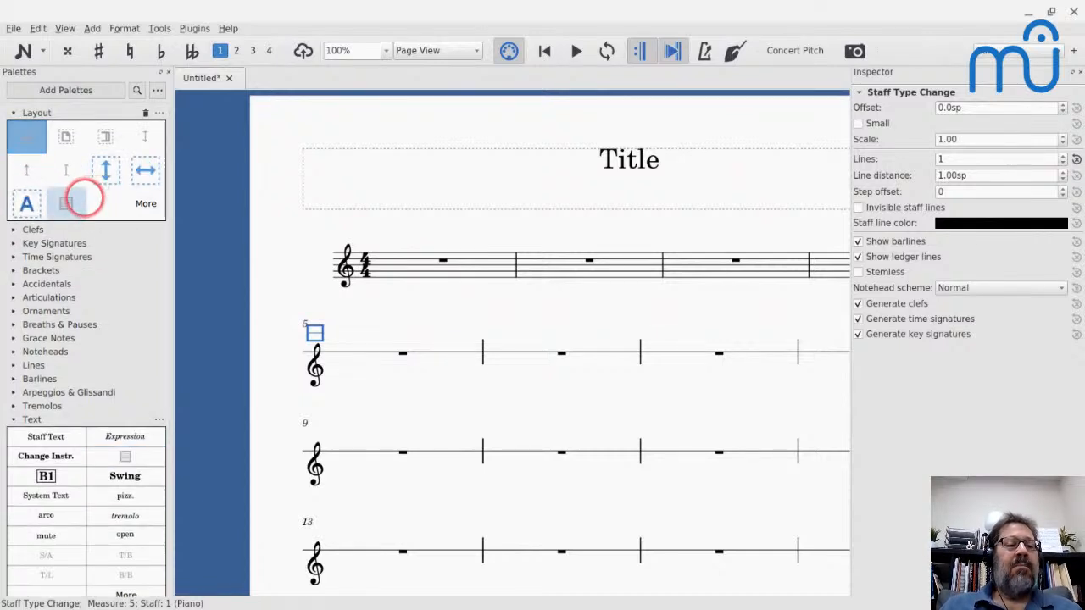
- Add staff text reading "Text" above the rest in measure 1 and leave it selected outside editing mode
{"action": "left_click", "coordinate": [442, 259]}
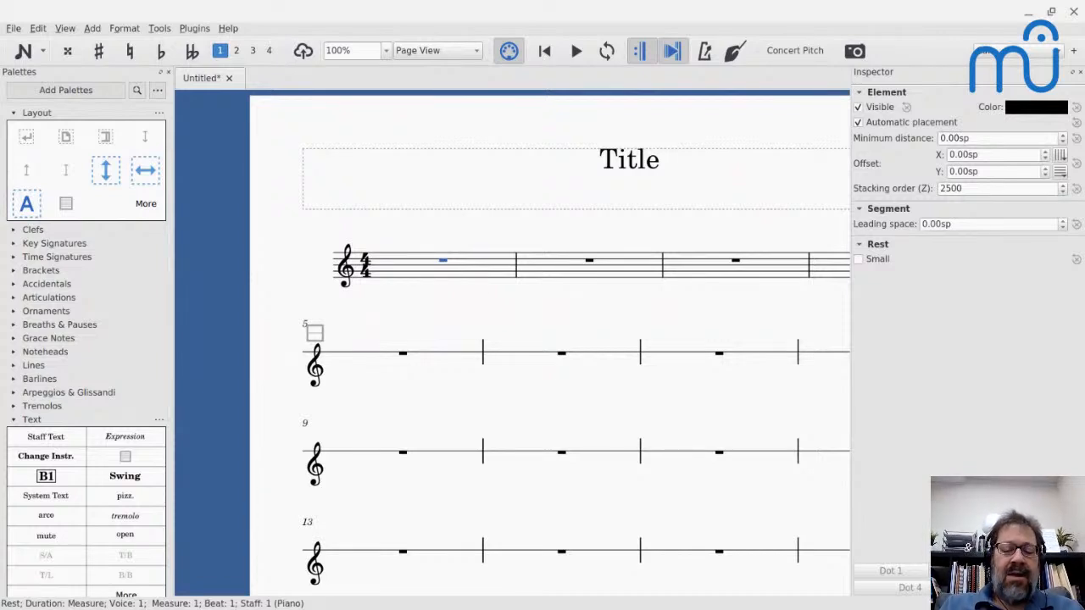
{"action": "key", "text": "ctrl+t"}
{"action": "type", "text": "Text"}
{"action": "key", "text": "Escape"}
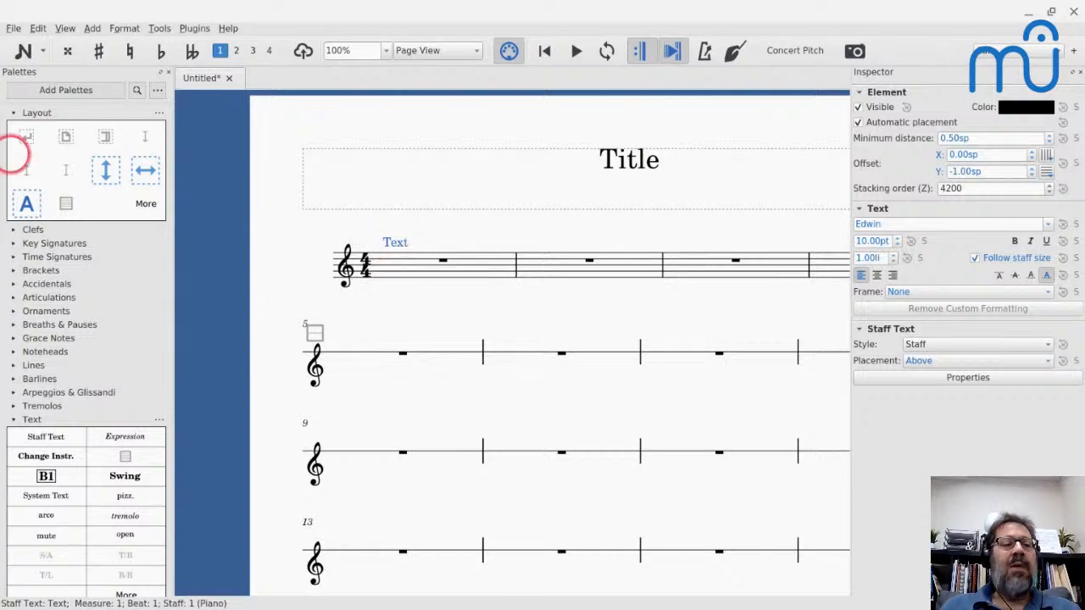
{"action": "double_click", "coordinate": [395, 242]}
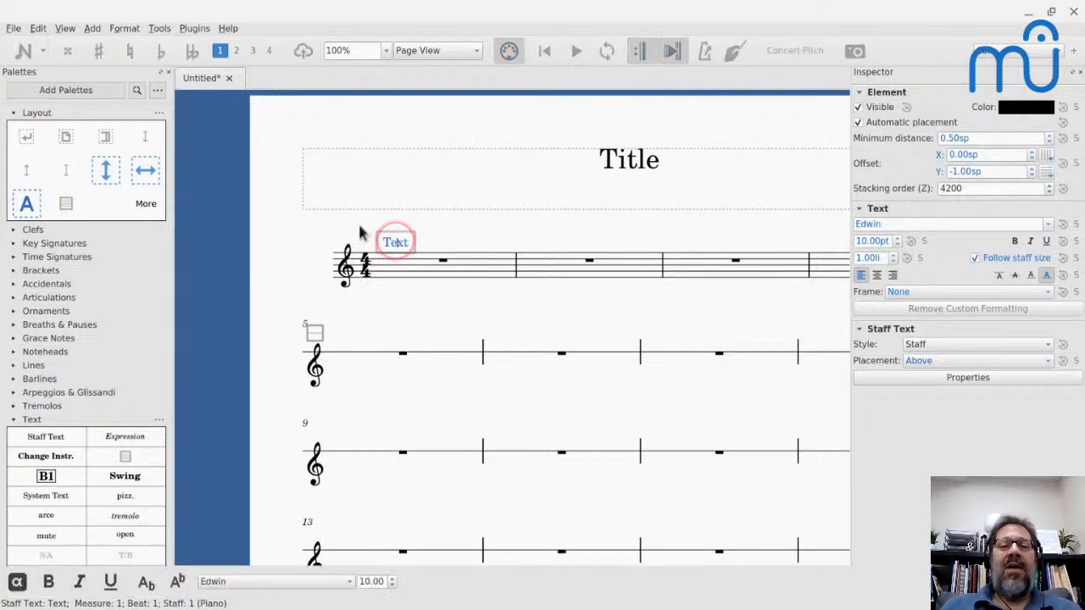
{"action": "key", "text": "Escape"}
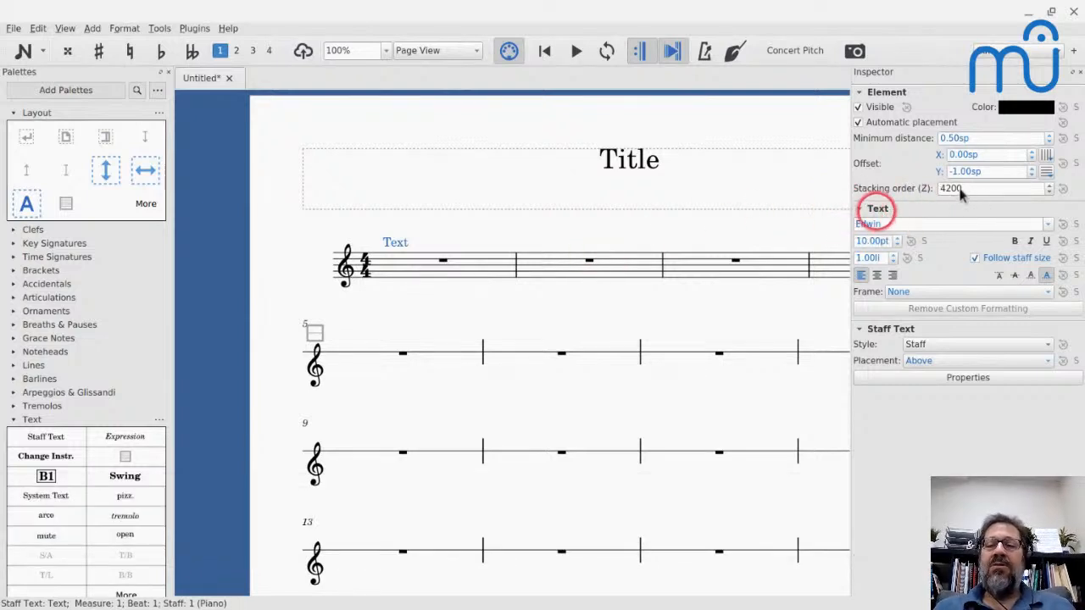
- Give the staff text in measure 1 a Rectangle frame
{"action": "left_click", "coordinate": [992, 293]}
{"action": "left_click", "coordinate": [1000, 309]}
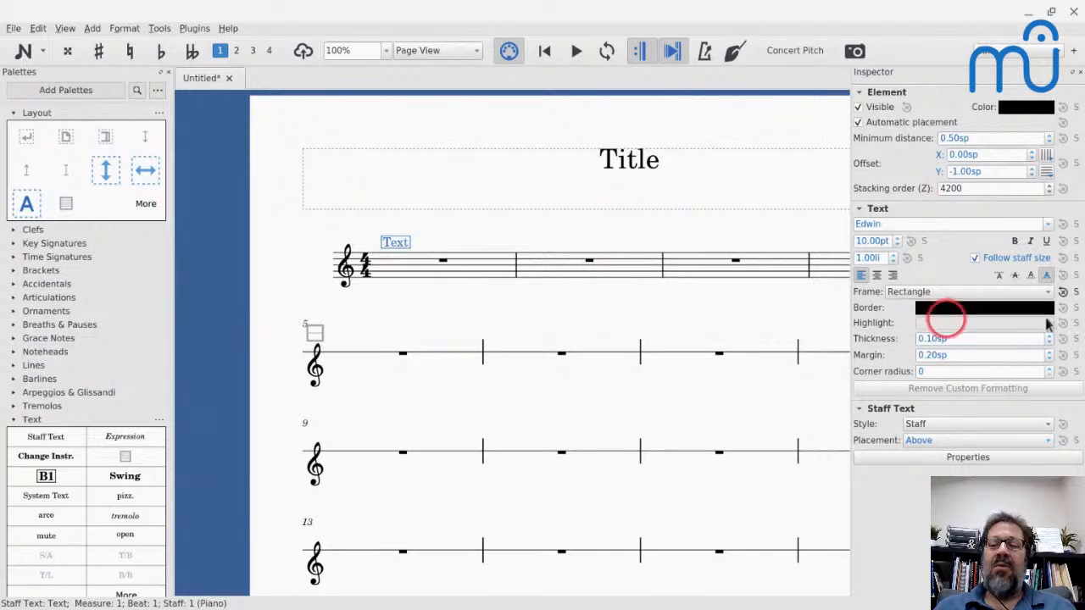
{"action": "scroll", "coordinate": [370, 212], "scroll_direction": "up", "scroll_amount": 8, "text": "ctrl"}
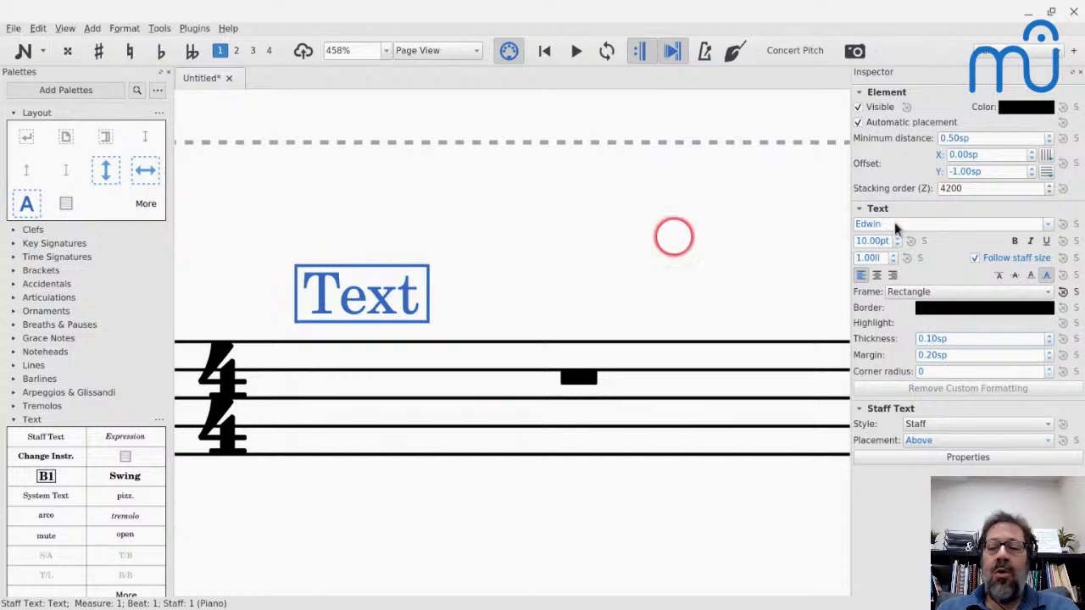
- Set the measure 1 staff text's frame thickness to 0.00sp and its highlight colour to yellow (#ffff00)
{"action": "key", "text": "BackSpace"}
{"action": "type", "text": "0"}
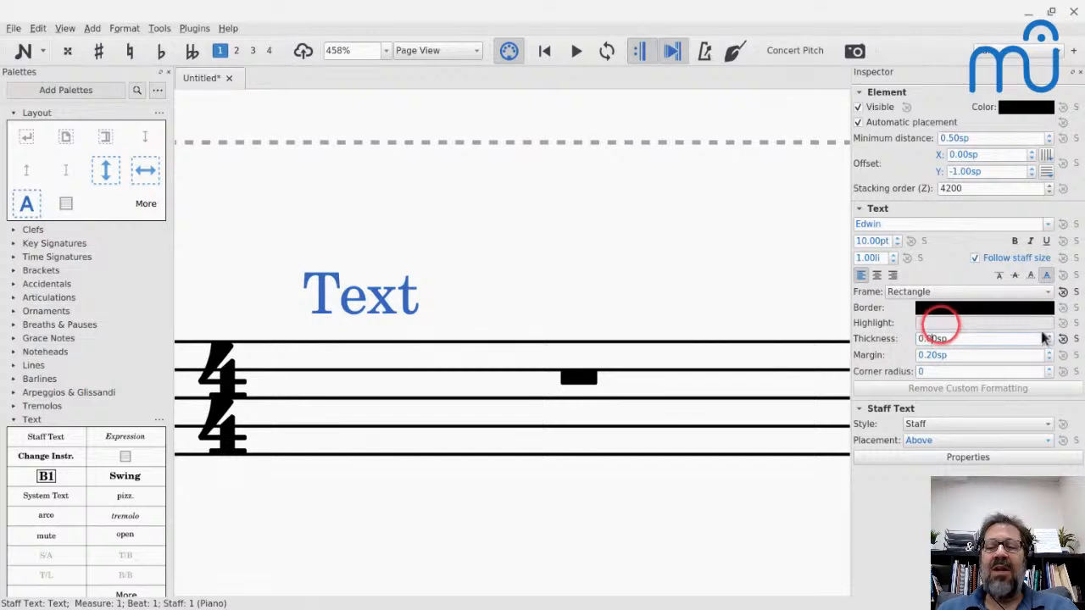
{"action": "left_click", "coordinate": [941, 322]}
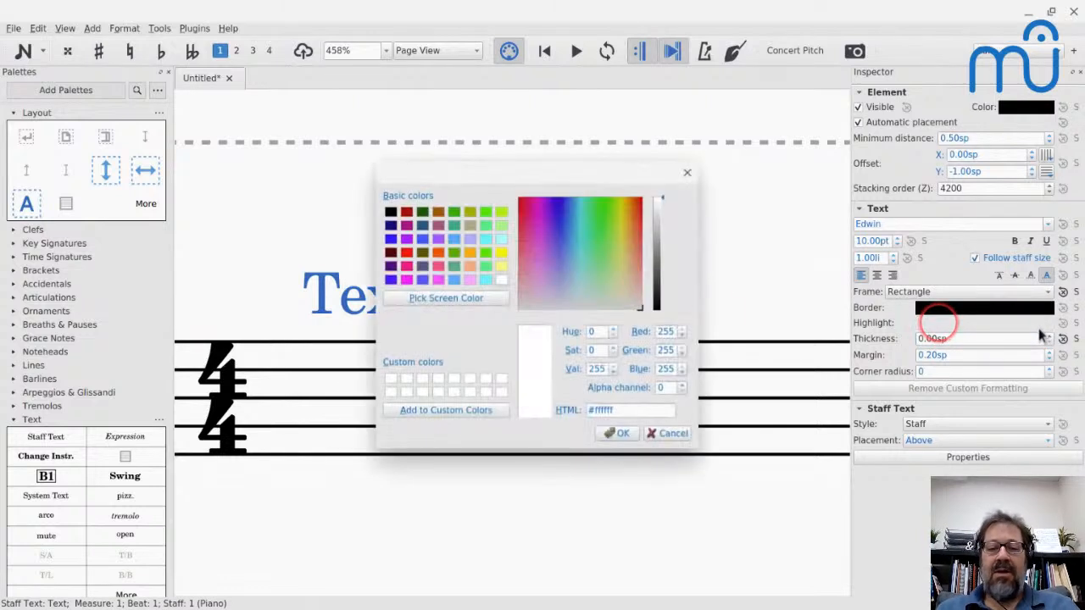
{"action": "left_click", "coordinate": [499, 250]}
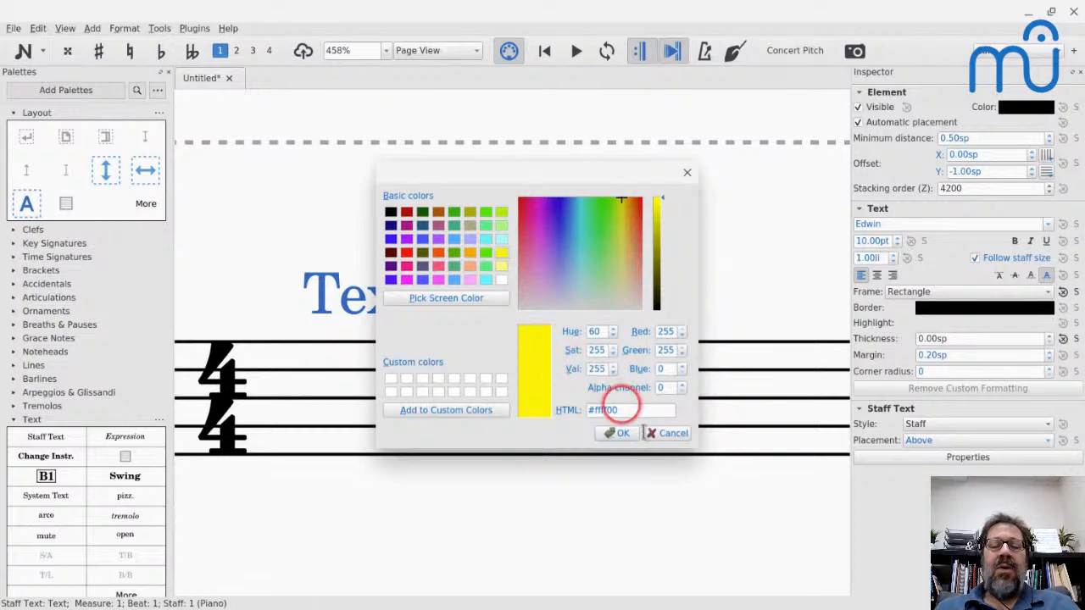
{"action": "left_click", "coordinate": [620, 433]}
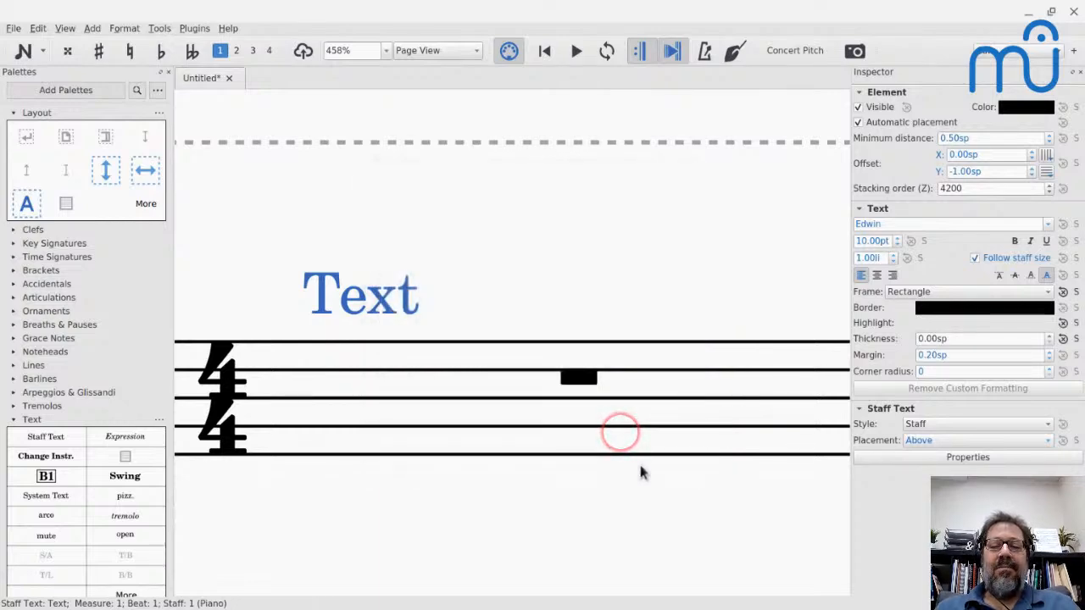
- Make the staff text's yellow highlight semi-transparent by setting its alpha channel to 127
{"action": "left_click", "coordinate": [975, 323]}
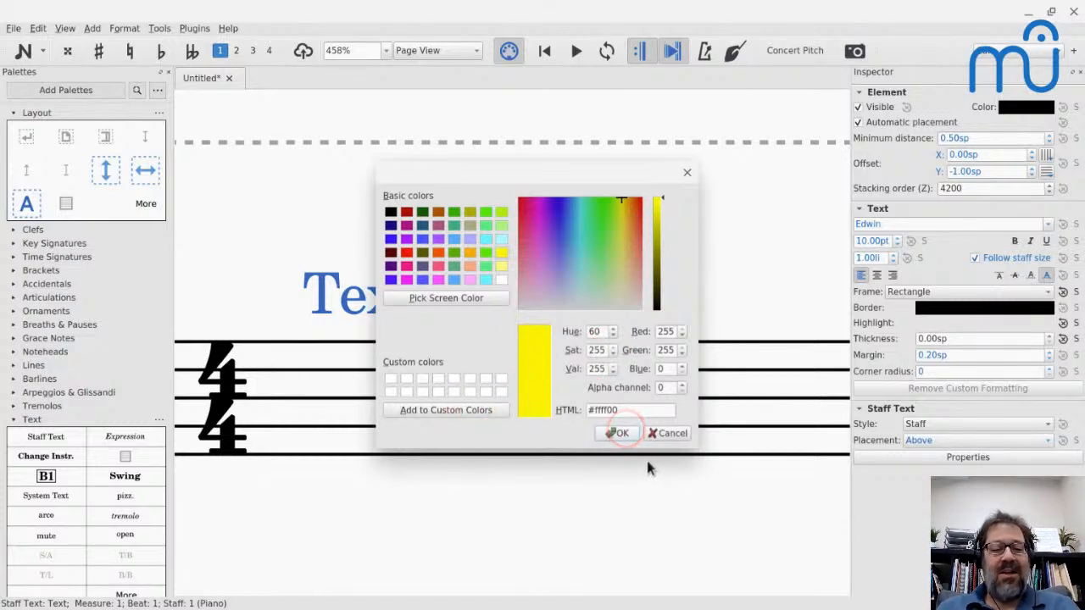
{"action": "left_click", "coordinate": [664, 387]}
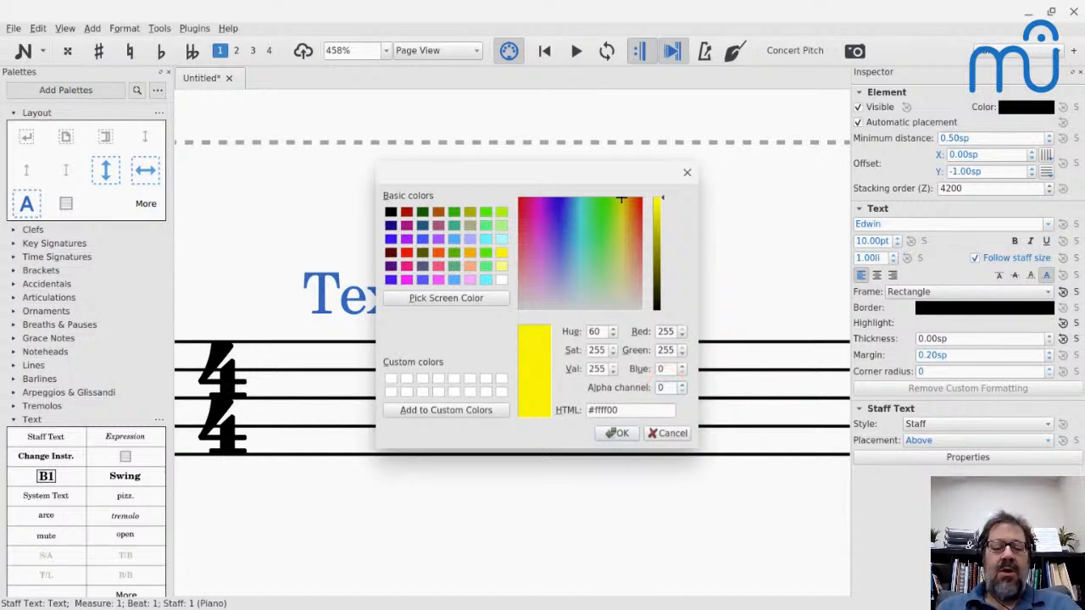
{"action": "key", "text": "Up"}
{"action": "key", "text": "Up"}
{"action": "key", "text": "Up"}
{"action": "key", "text": "Up"}
{"action": "key", "text": "Up"}
{"action": "key", "text": "Up"}
{"action": "key", "text": "Up"}
{"action": "key", "text": "Up"}
{"action": "key", "text": "Up"}
{"action": "key", "text": "Up"}
{"action": "key", "text": "Up"}
{"action": "key", "text": "Up"}
{"action": "key", "text": "Up"}
{"action": "key", "text": "Up"}
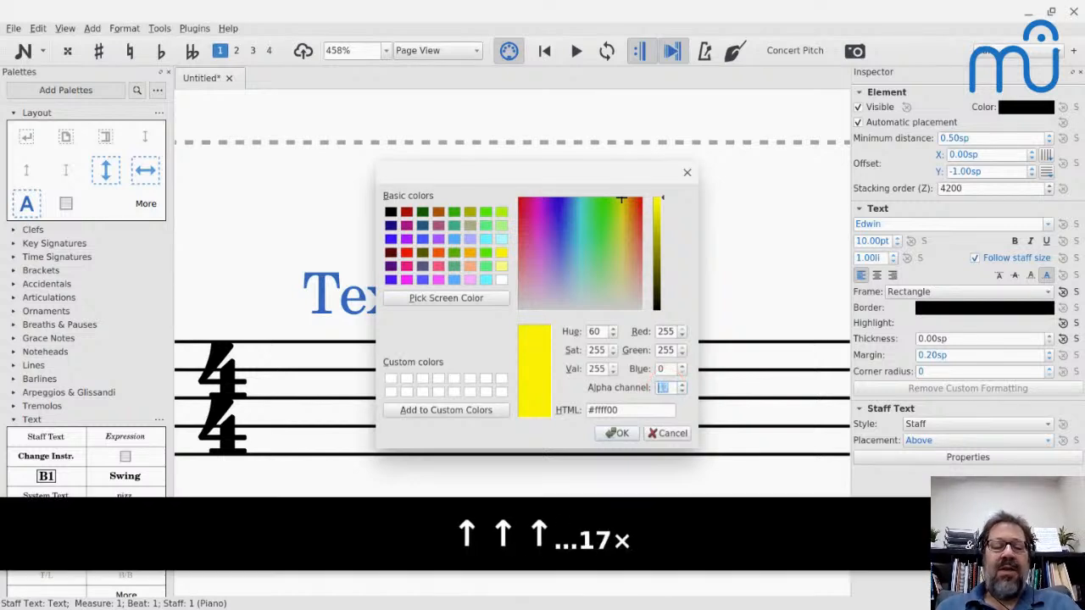
{"action": "type", "text": "255"}
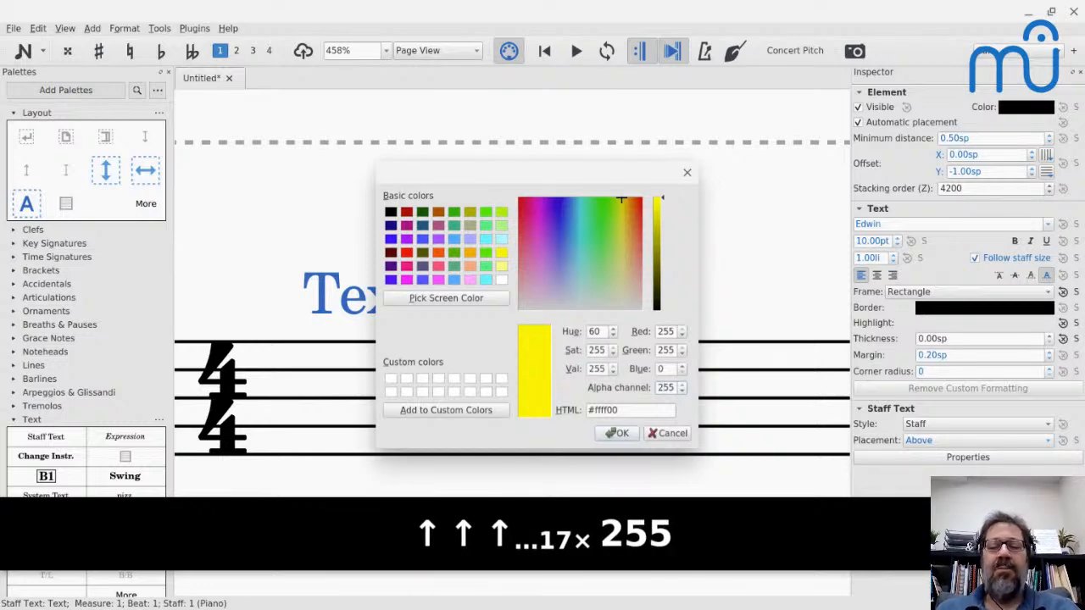
{"action": "key", "text": "BackSpace"}
{"action": "key", "text": "BackSpace"}
{"action": "key", "text": "BackSpace"}
{"action": "key", "text": "BackSpace"}
{"action": "type", "text": "127"}
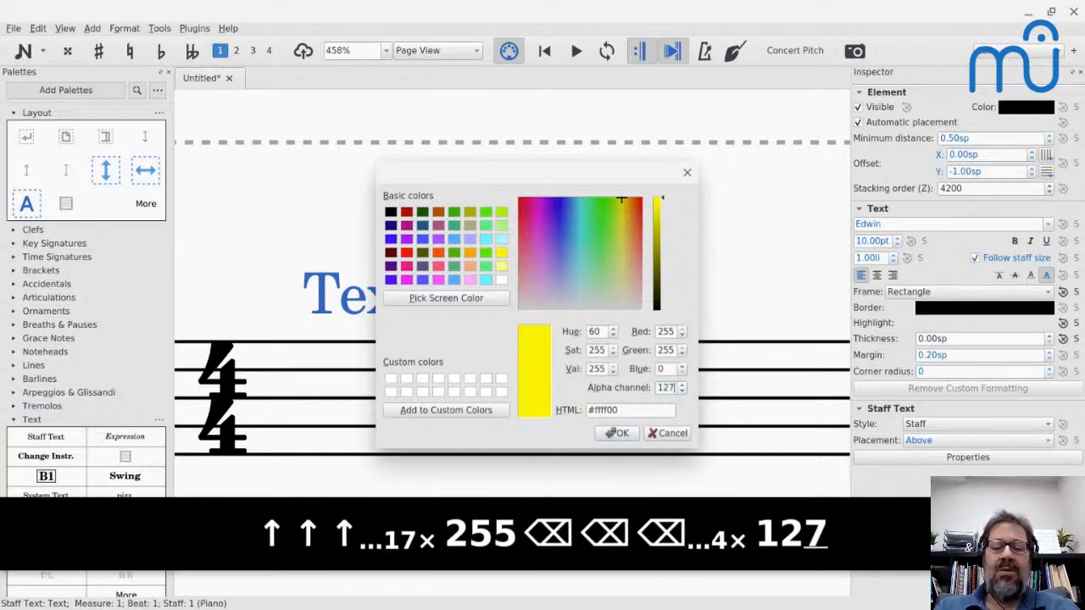
{"action": "left_click", "coordinate": [616, 433]}
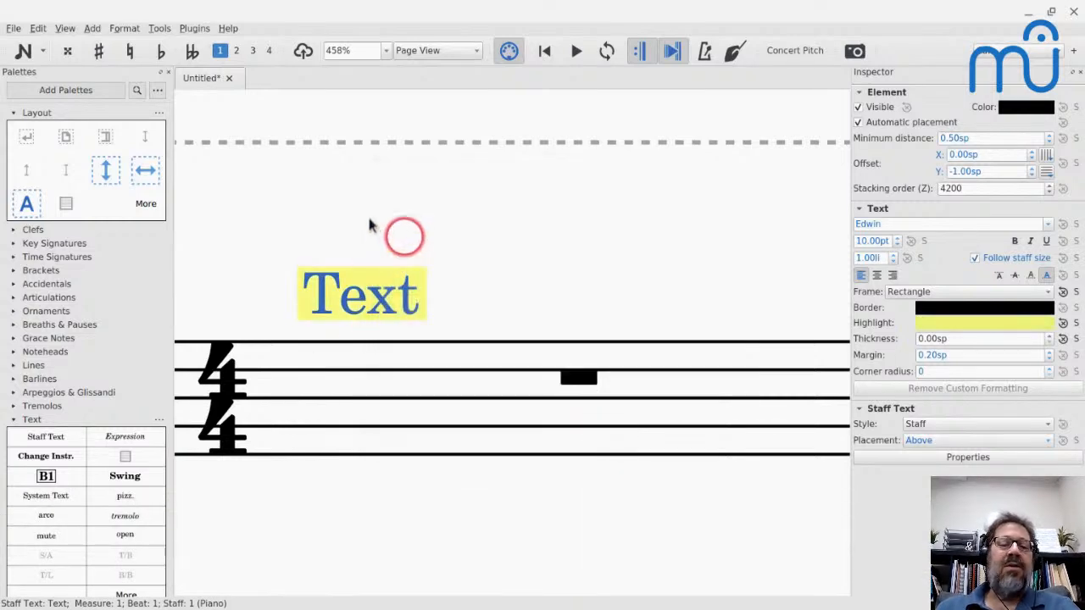
- Reset the staff text in measure 1 to its default position and add the highlighted text to the Layout palette
{"action": "mouse_move", "coordinate": [314, 295]}
{"action": "left_mouse_down"}
{"action": "mouse_move", "coordinate": [188, 393]}
{"action": "mouse_move", "coordinate": [230, 413]}
{"action": "mouse_move", "coordinate": [305, 202]}
{"action": "mouse_move", "coordinate": [298, 269]}
{"action": "left_mouse_up"}
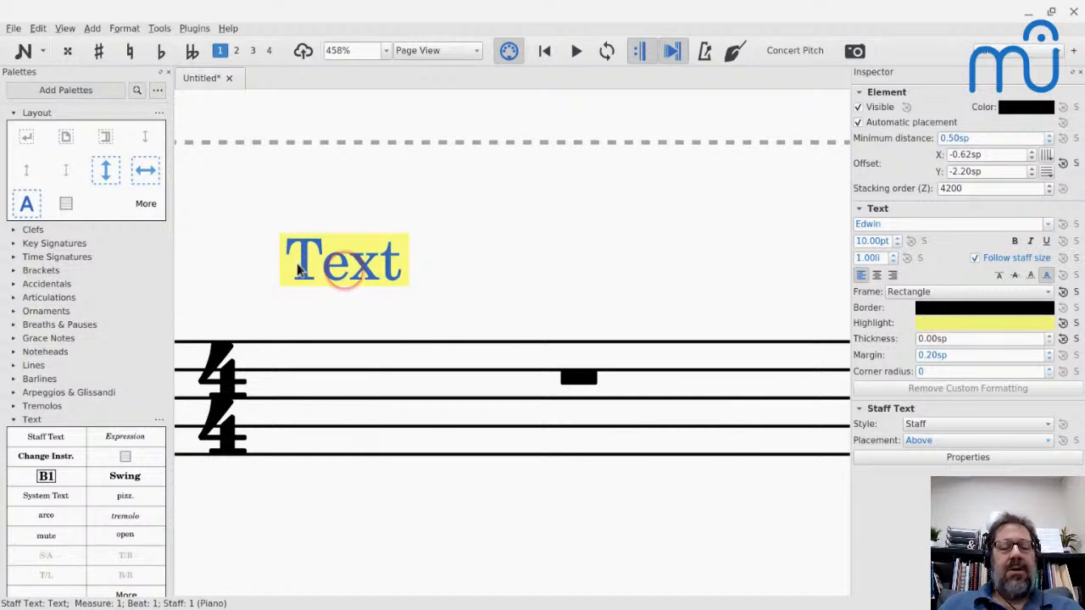
{"action": "key", "text": "ctrl+r"}
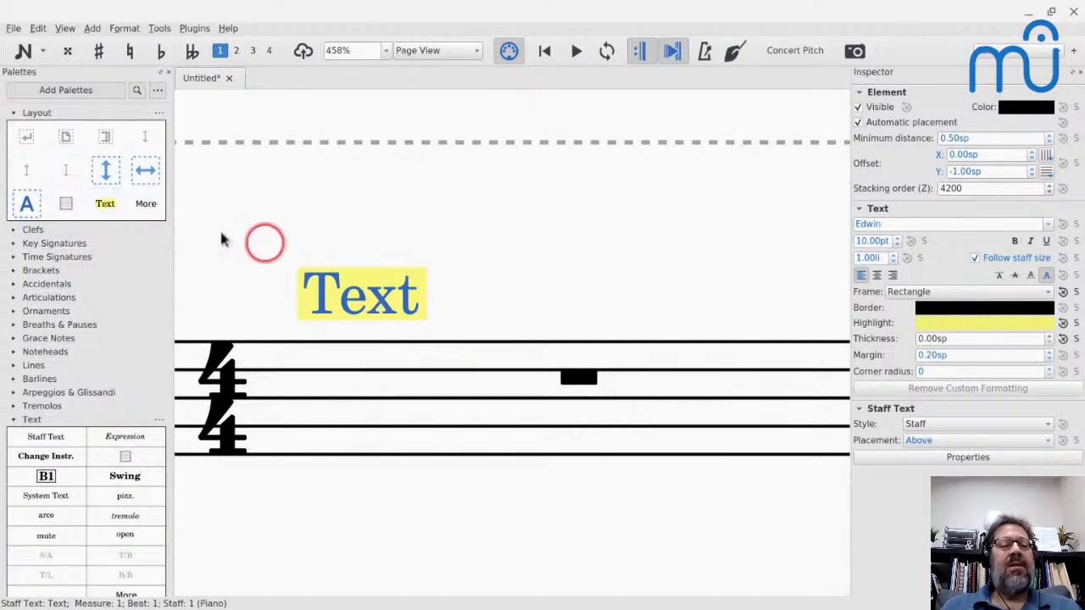
- Apply the highlighted Text element from the Layout palette to the whole-measure rest in measure 2
{"action": "scroll", "coordinate": [591, 363], "scroll_direction": "down", "scroll_amount": 1}
{"action": "scroll", "coordinate": [581, 356], "scroll_direction": "down", "scroll_amount": 2}
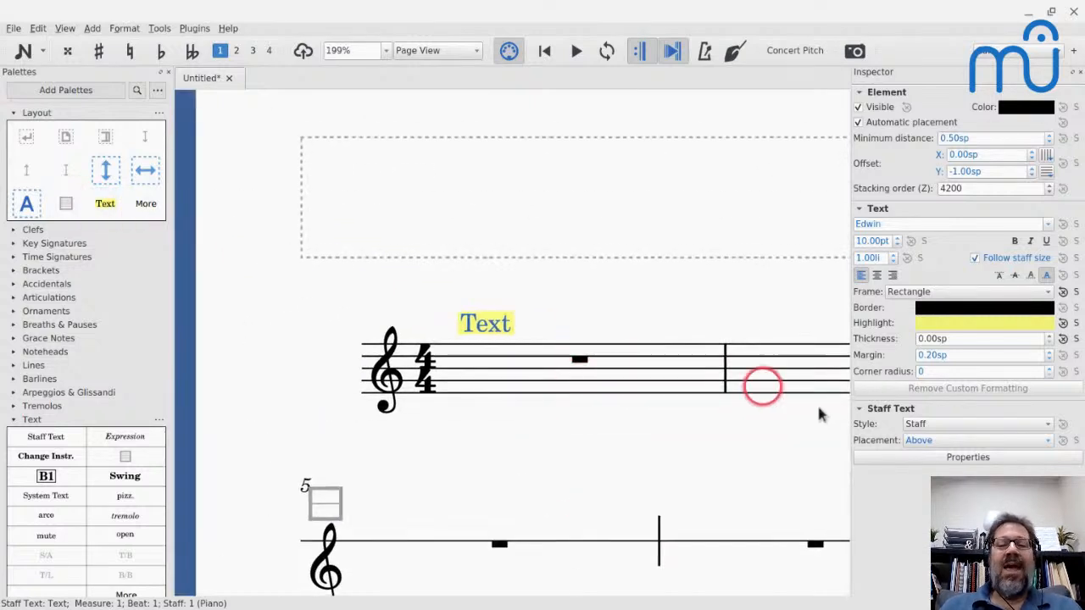
{"action": "scroll", "coordinate": [819, 412], "scroll_direction": "down", "scroll_amount": 1}
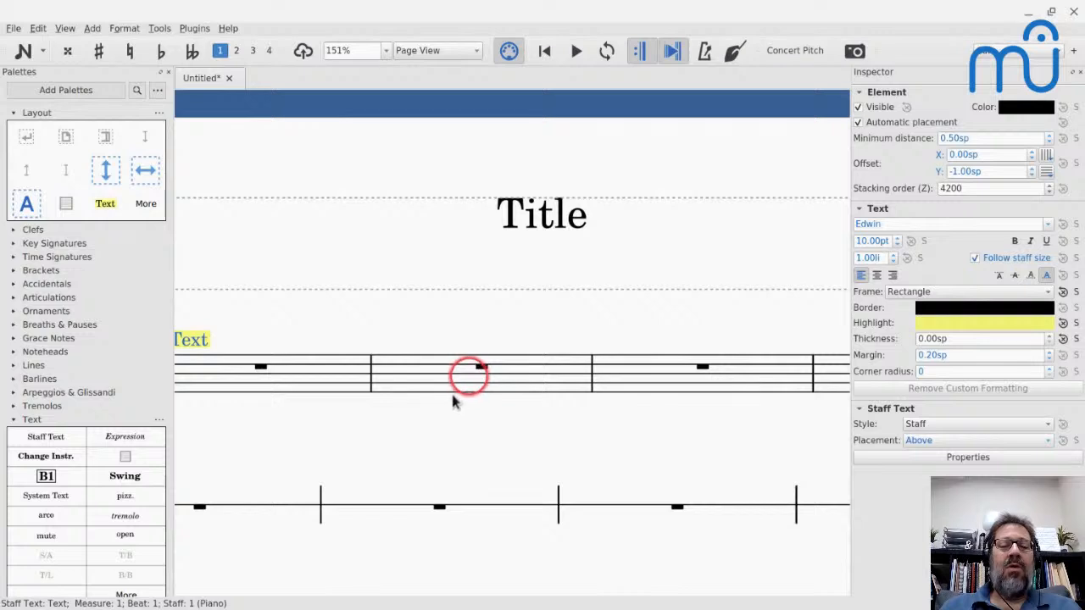
{"action": "left_click", "coordinate": [480, 367]}
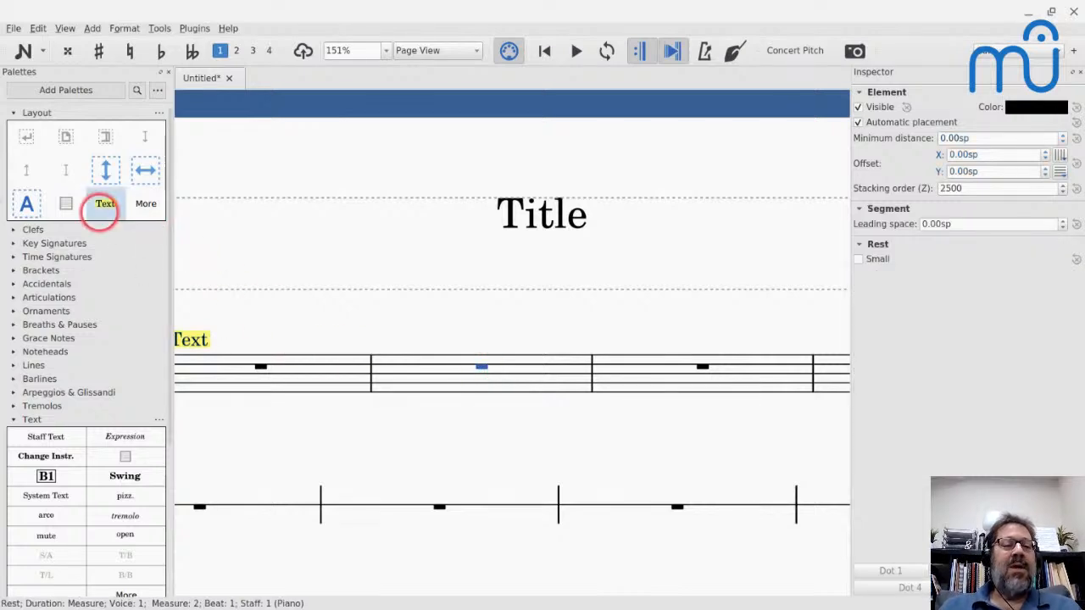
{"action": "left_click", "coordinate": [104, 207]}
- Replace the wording of the highlighted text in measure 2 with "What I really want" and leave text editing
{"action": "double_click", "coordinate": [404, 340]}
{"action": "key", "text": "ctrl+a"}
{"action": "type", "text": "What I really want"}
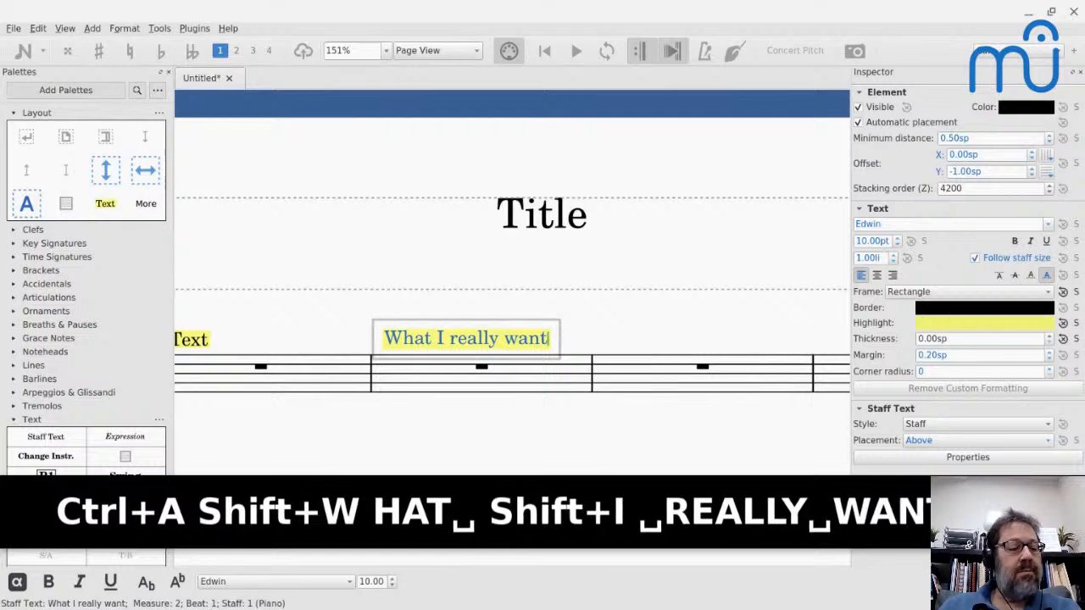
{"action": "key", "text": "Escape"}
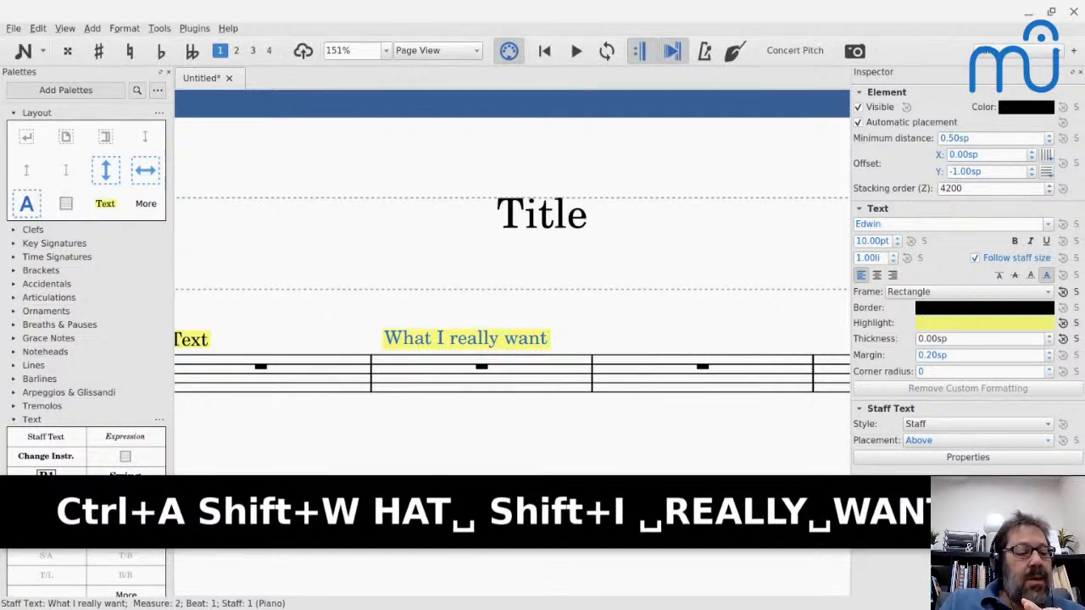
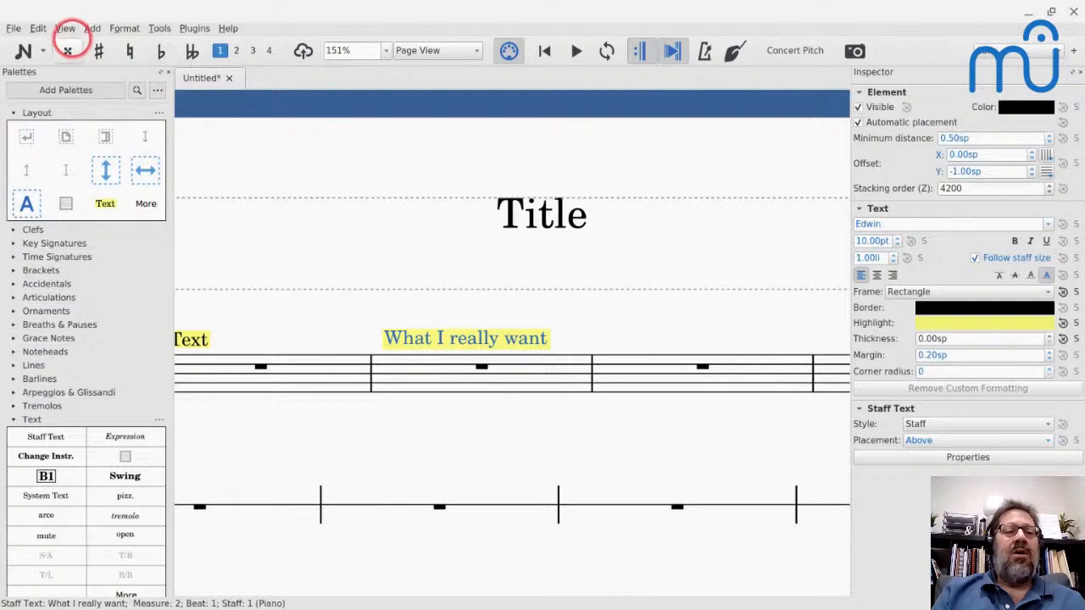
- Hide the Inspector in the current workspace and switch to the Editing workspace
{"action": "left_click", "coordinate": [65, 28]}
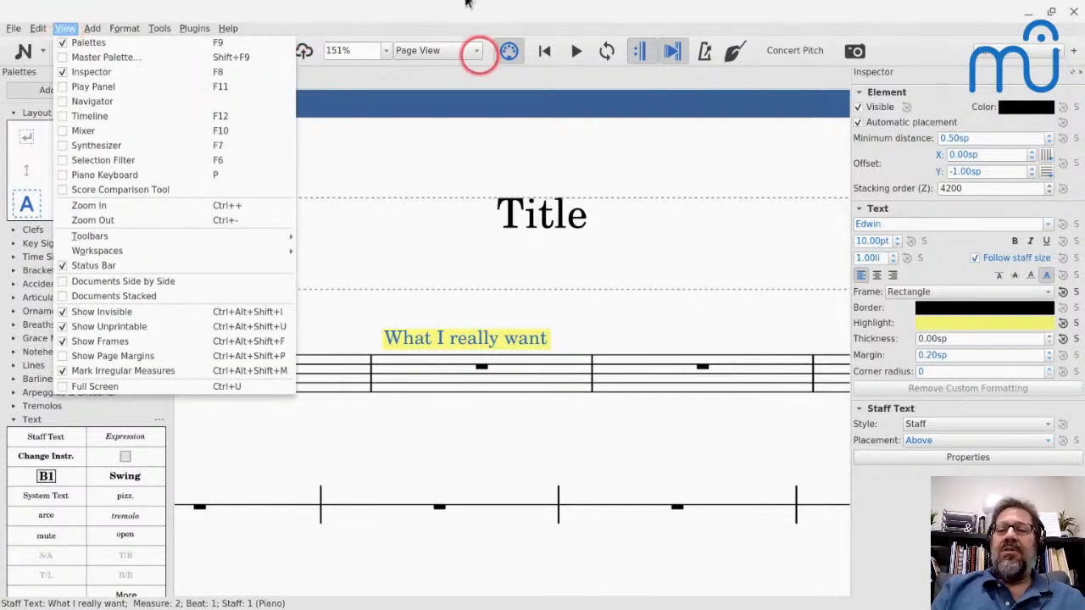
{"action": "left_click", "coordinate": [1080, 72]}
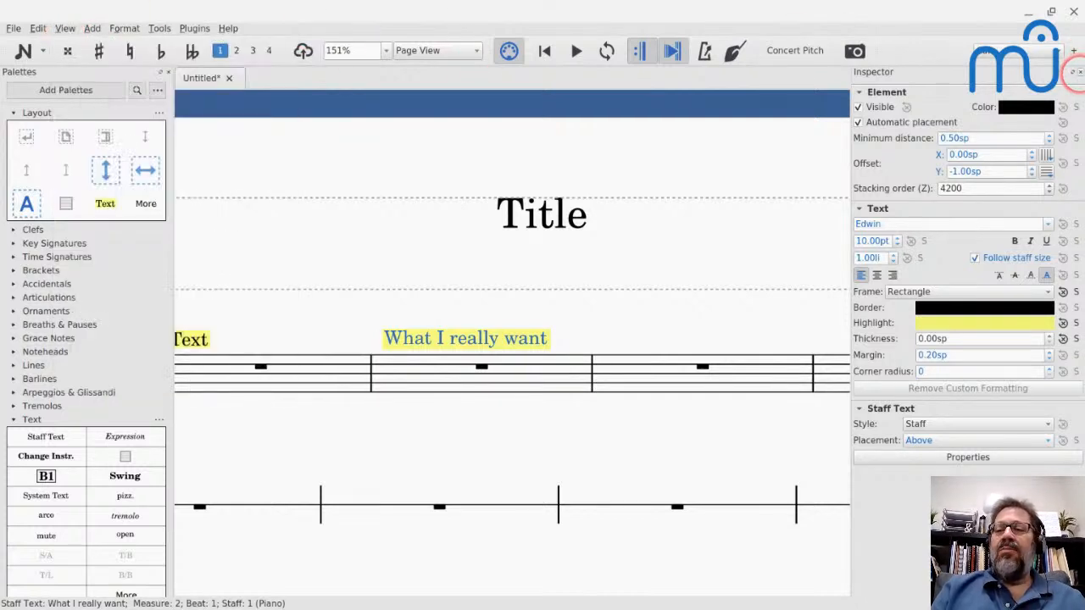
{"action": "left_click", "coordinate": [1079, 72]}
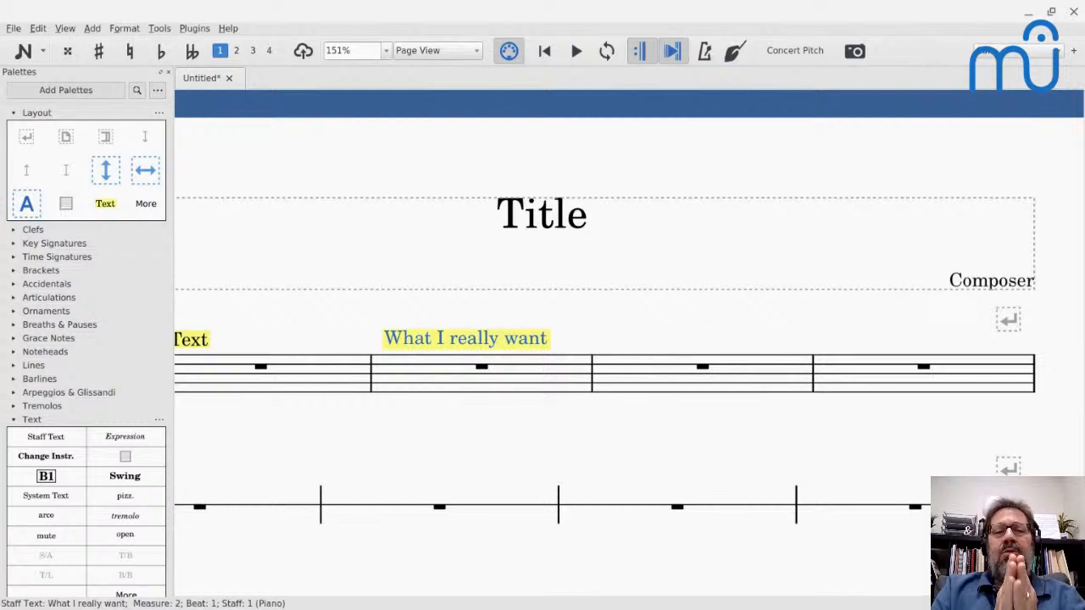
{"action": "left_click", "coordinate": [983, 53]}
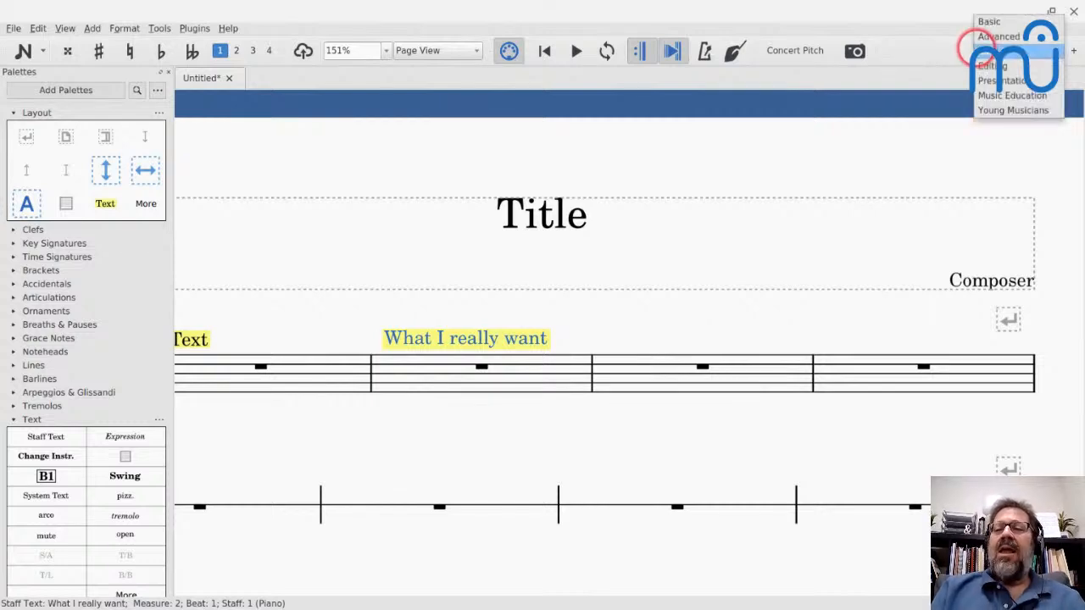
{"action": "left_click", "coordinate": [986, 65]}
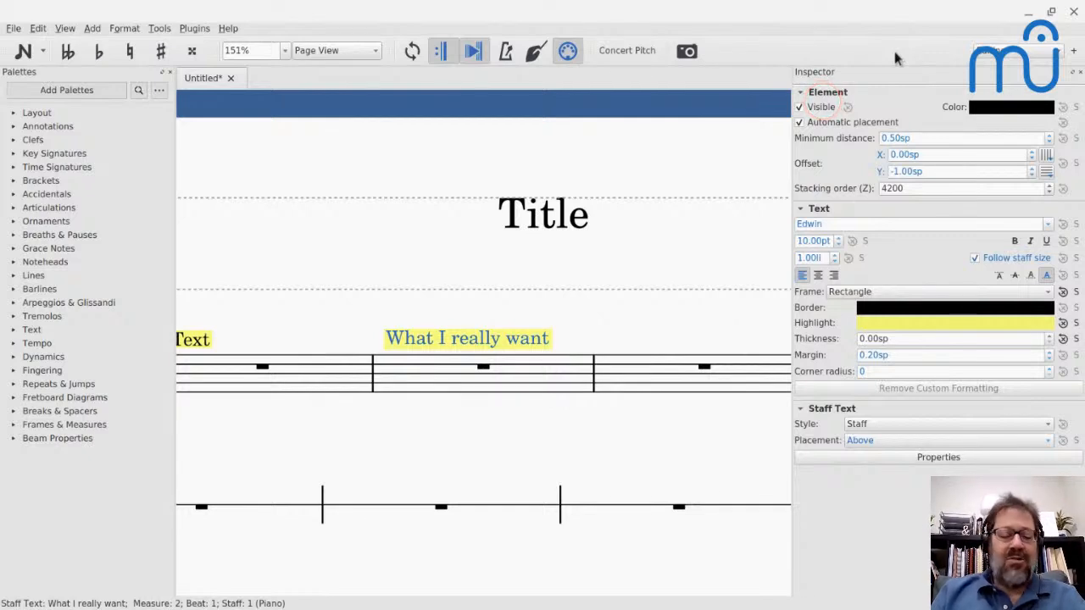
- Toggle the Inspector off and back on in the Editing workspace, and clear the selection in the score
{"action": "key", "text": "F8"}
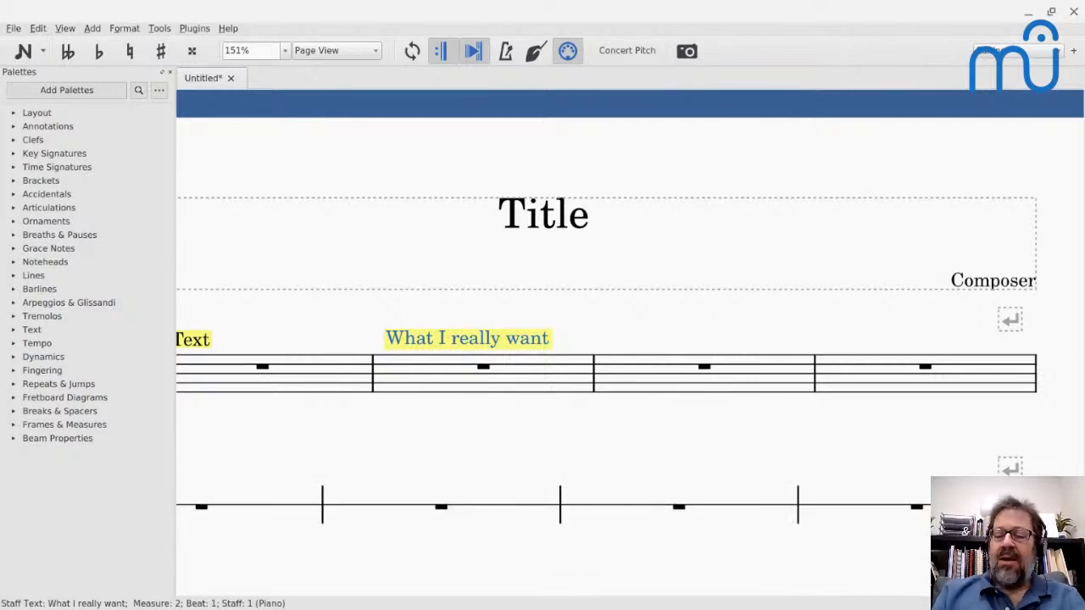
{"action": "key", "text": "F8"}
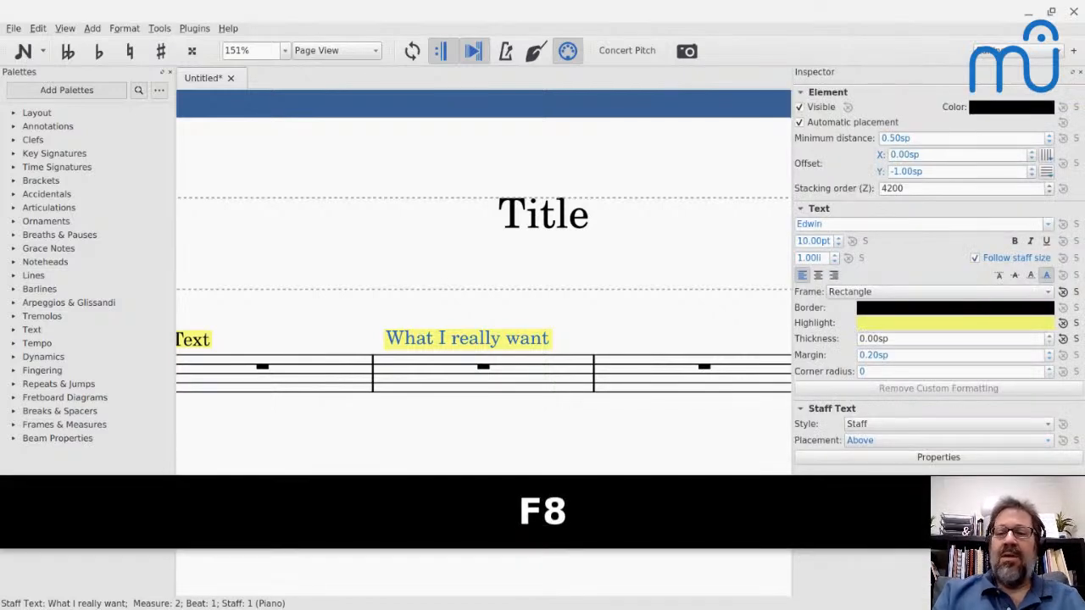
{"action": "left_click", "coordinate": [591, 127]}
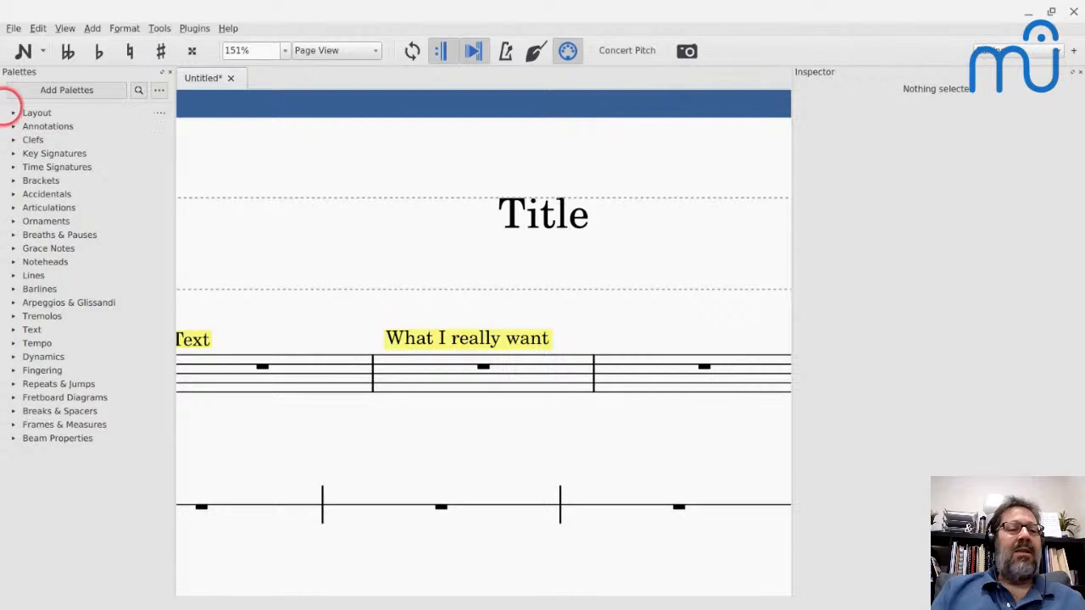
- Expand the Layout, Annotations and Clefs palettes and examine the custom elements they contain
{"action": "left_click", "coordinate": [12, 112]}
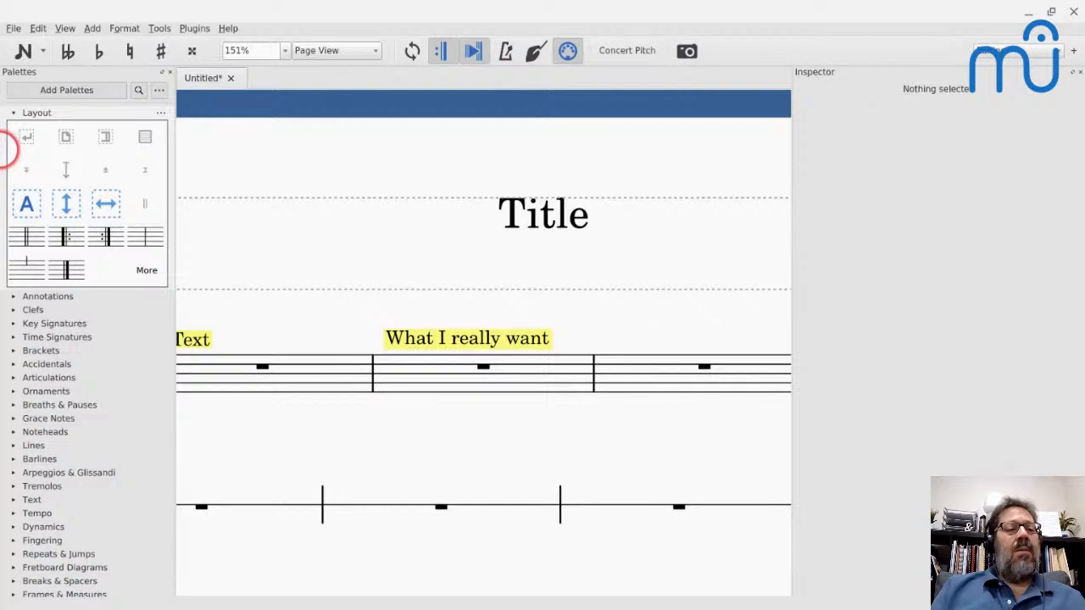
{"action": "left_click", "coordinate": [13, 309]}
{"action": "left_click", "coordinate": [14, 295]}
{"action": "scroll", "coordinate": [51, 339], "scroll_direction": "down", "scroll_amount": 6}
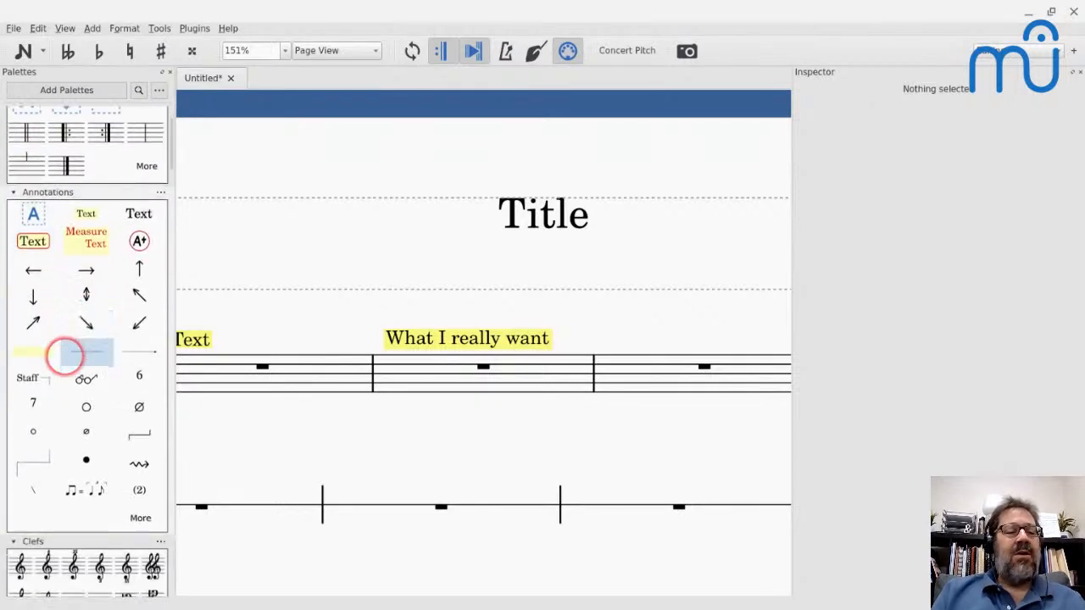
{"action": "scroll", "coordinate": [25, 157], "scroll_direction": "up", "scroll_amount": 8}
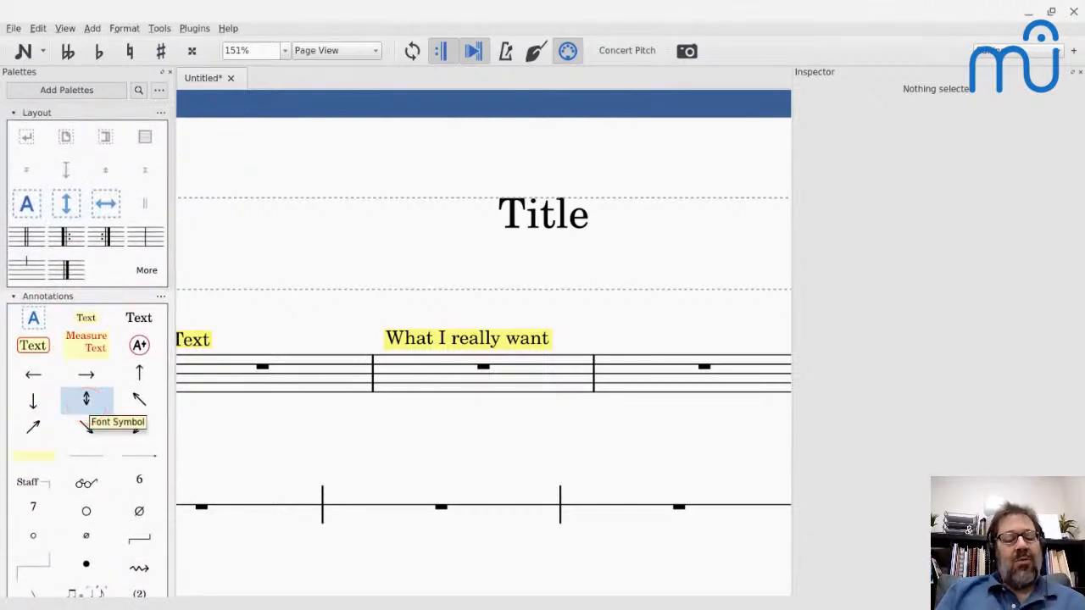
{"action": "left_click", "coordinate": [85, 317]}
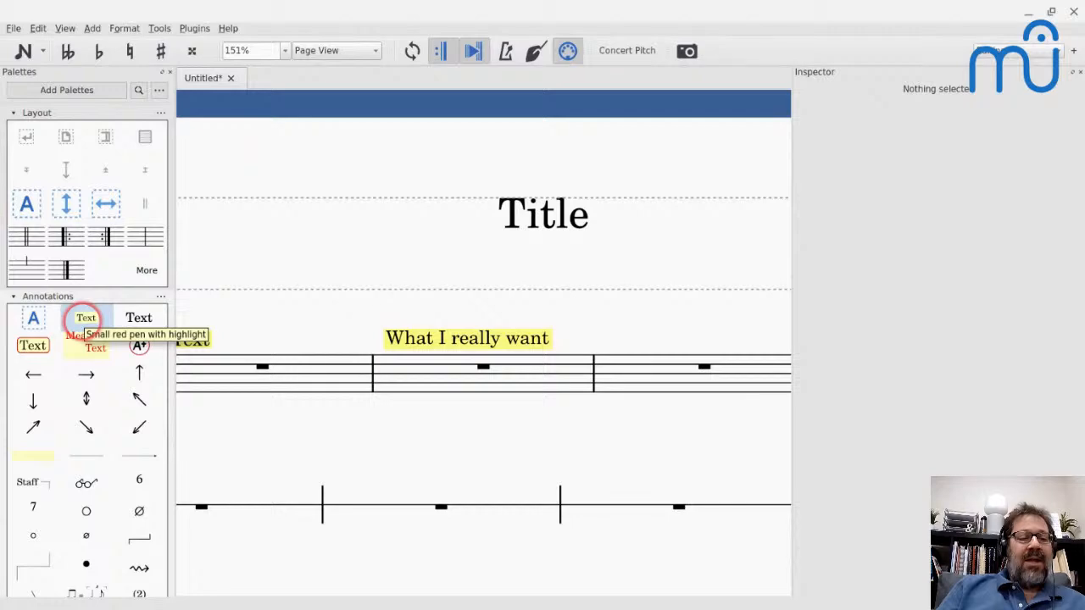
{"action": "left_click", "coordinate": [85, 381]}
{"action": "scroll", "coordinate": [85, 381], "scroll_direction": "down", "scroll_amount": 10}
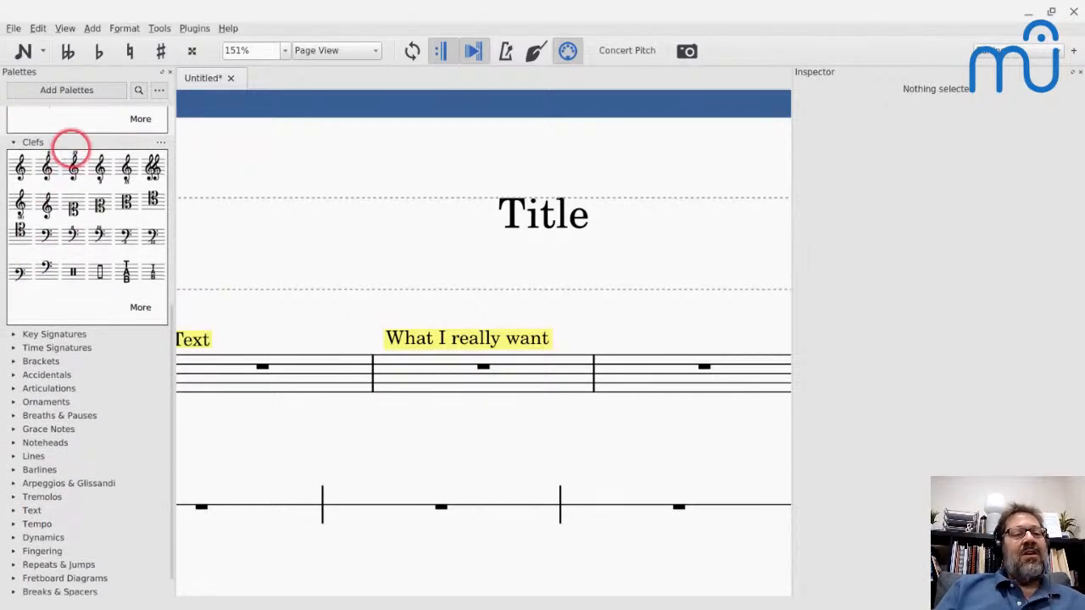
{"action": "scroll", "coordinate": [71, 148], "scroll_direction": "up", "scroll_amount": 8}
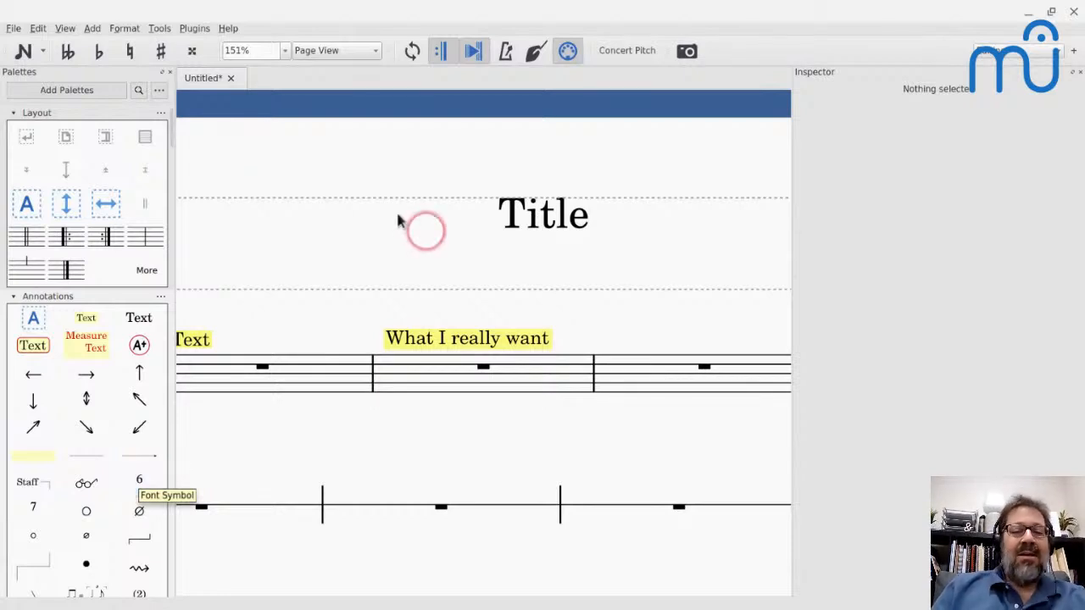
- Edit the score's title text and append the superscript 6 symbol after "Title"
{"action": "double_click", "coordinate": [533, 216]}
{"action": "key", "text": "Right"}
{"action": "key", "text": "Right"}
{"action": "key", "text": "Right"}
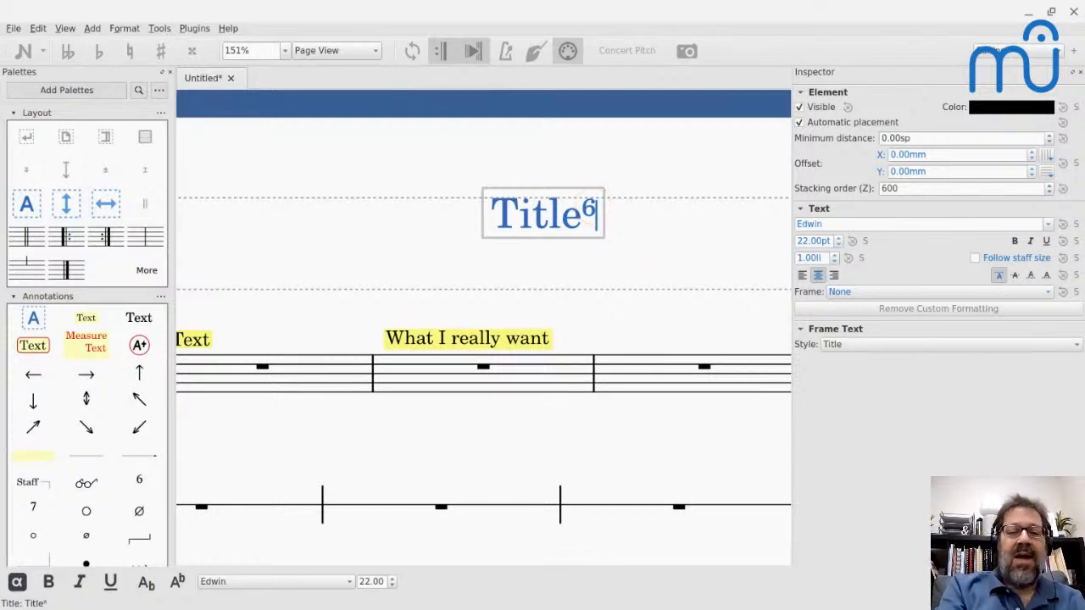
- Browse the special characters available for the title text, covering Common, Musical (Barlines, Athenian Sagittal) and Unicode symbols, and close the dialog
{"action": "key", "text": "F2"}
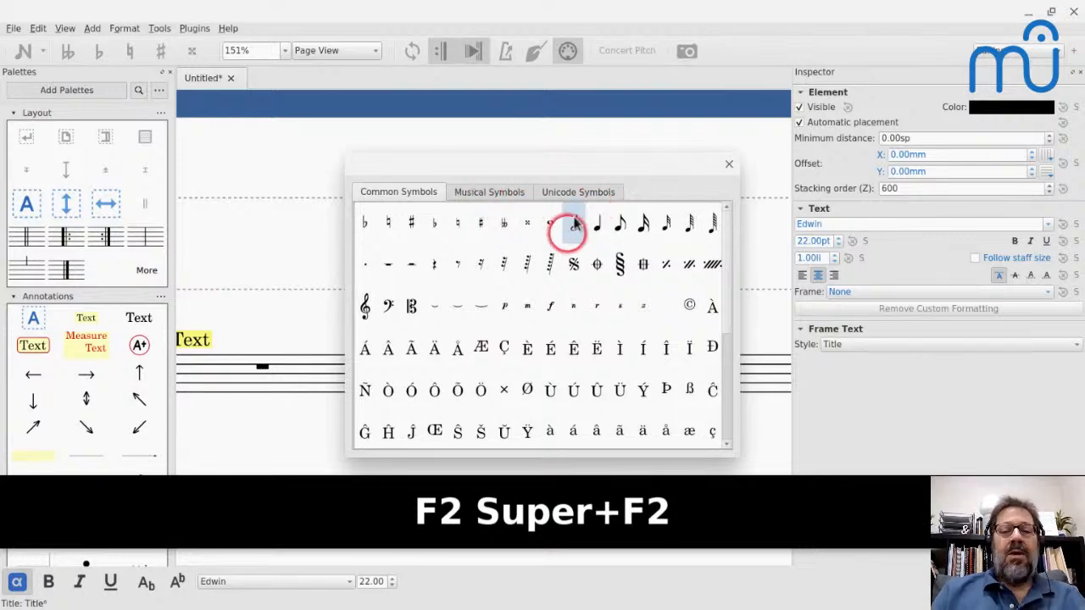
{"action": "scroll", "coordinate": [537, 285], "scroll_direction": "down", "scroll_amount": 4}
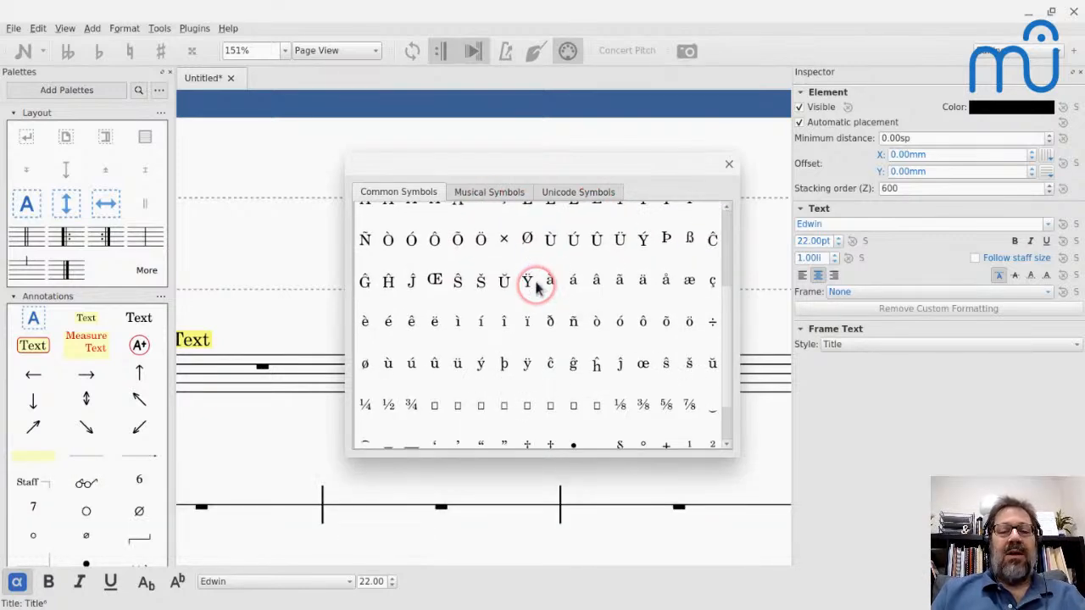
{"action": "scroll", "coordinate": [537, 289], "scroll_direction": "up", "scroll_amount": 4}
{"action": "left_click", "coordinate": [468, 191]}
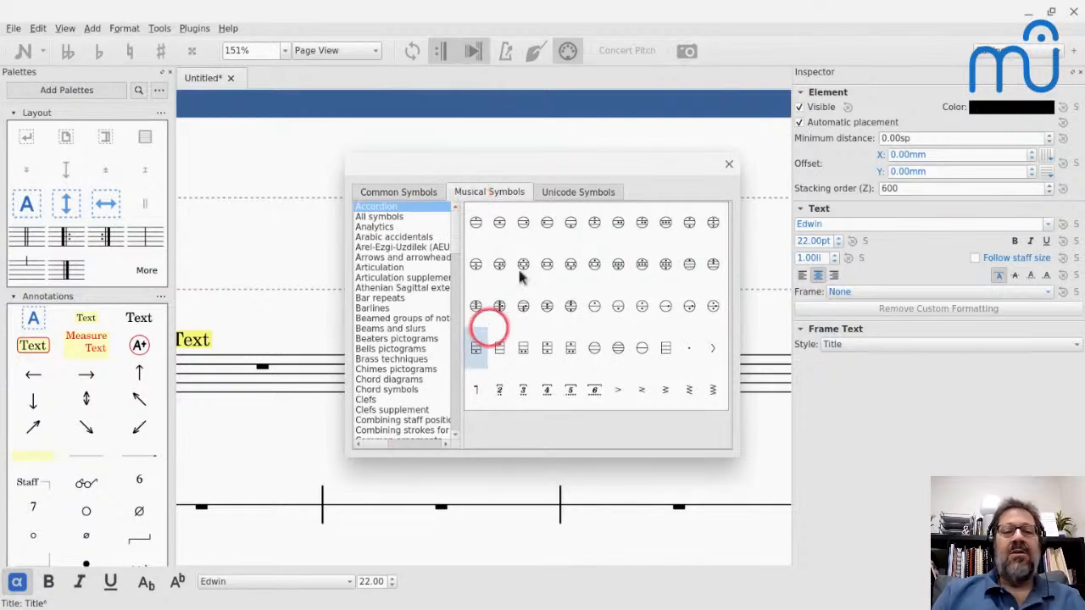
{"action": "left_click", "coordinate": [583, 188]}
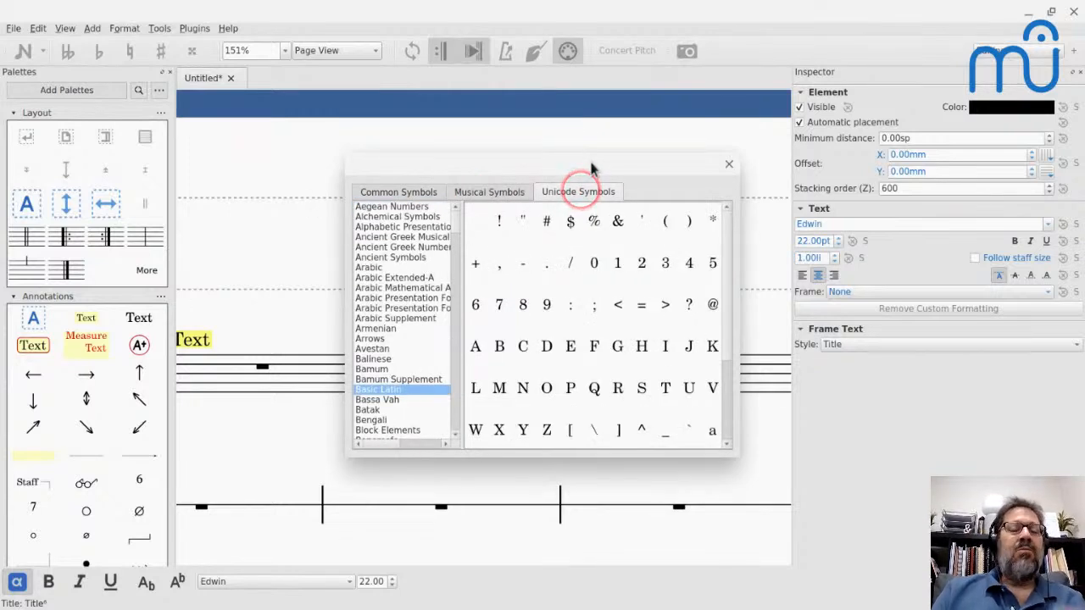
{"action": "left_click", "coordinate": [490, 189]}
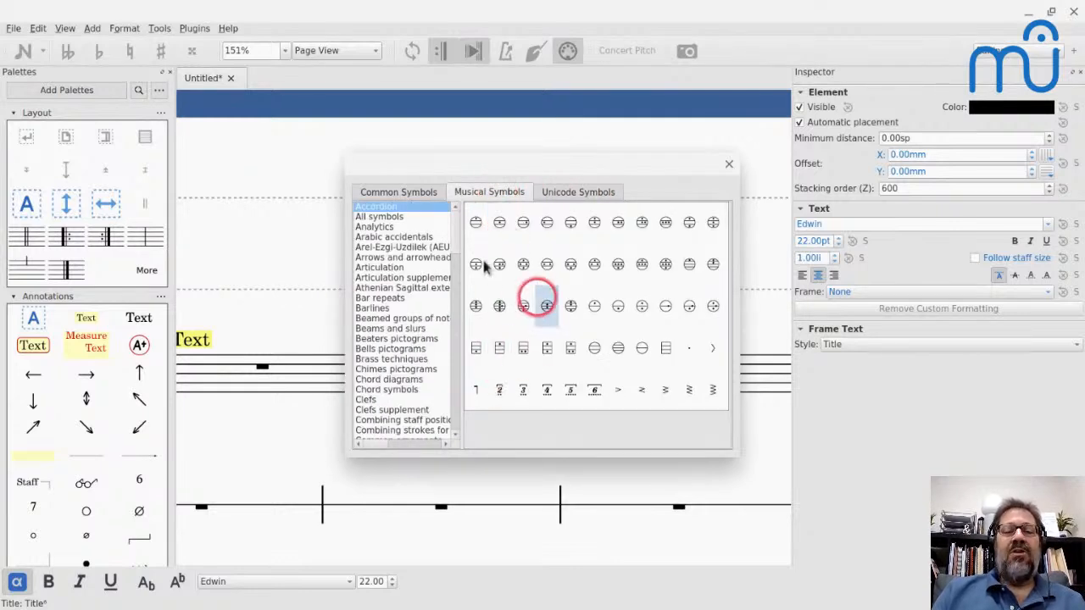
{"action": "left_click", "coordinate": [363, 307]}
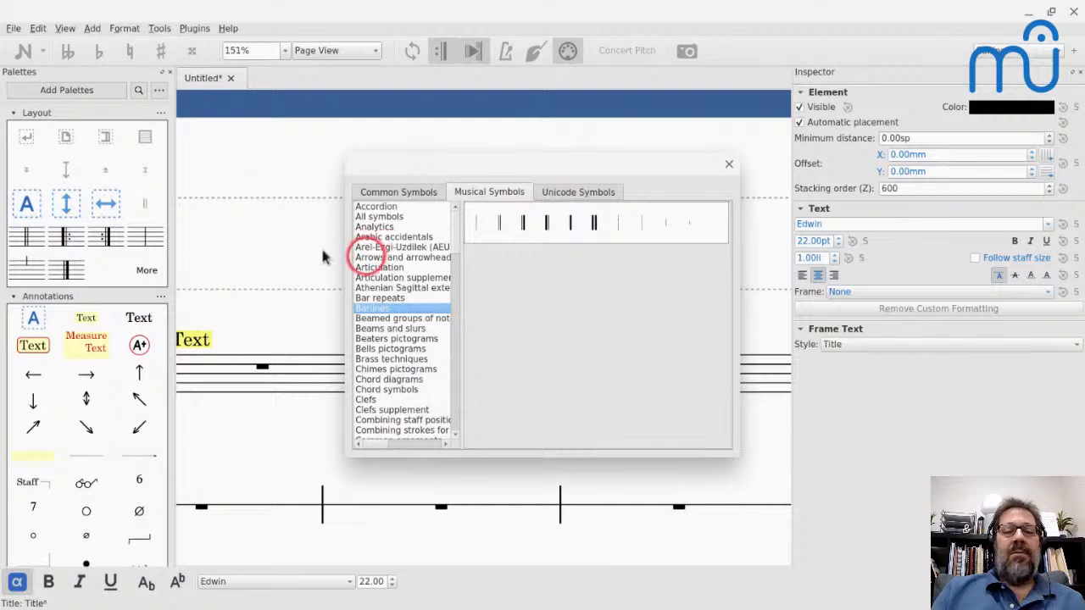
{"action": "left_click", "coordinate": [377, 287]}
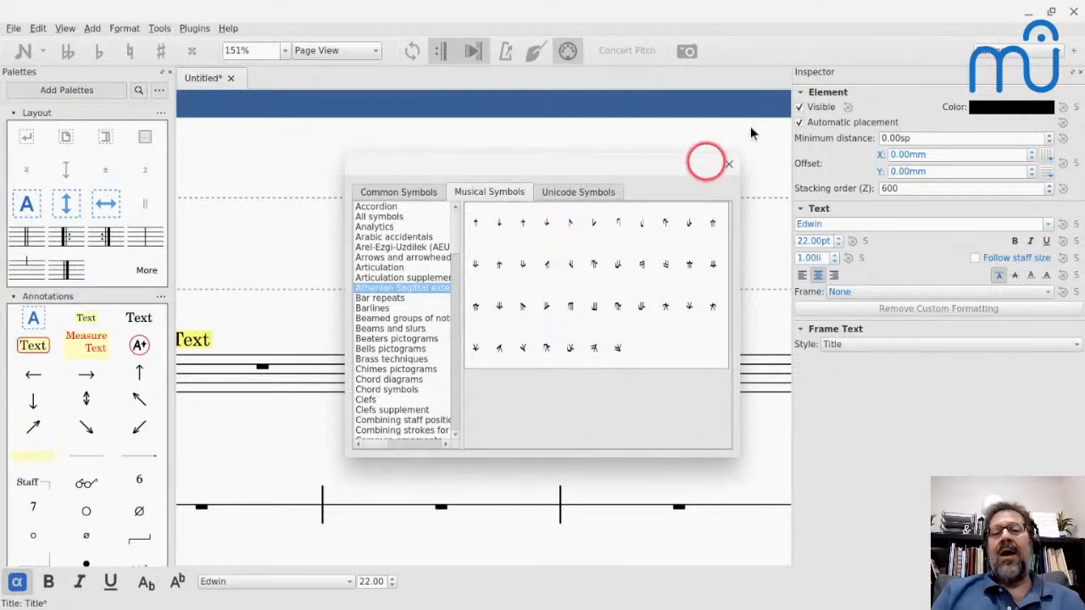
{"action": "left_click", "coordinate": [727, 163]}
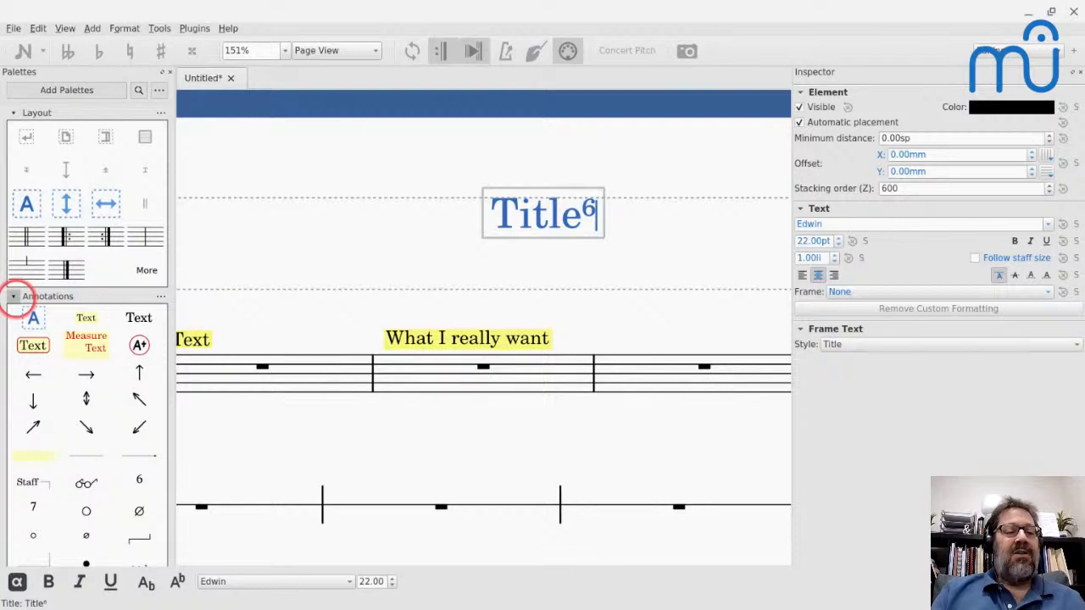
- Collapse the Annotations palette and leave text editing of the title
{"action": "left_click", "coordinate": [12, 296]}
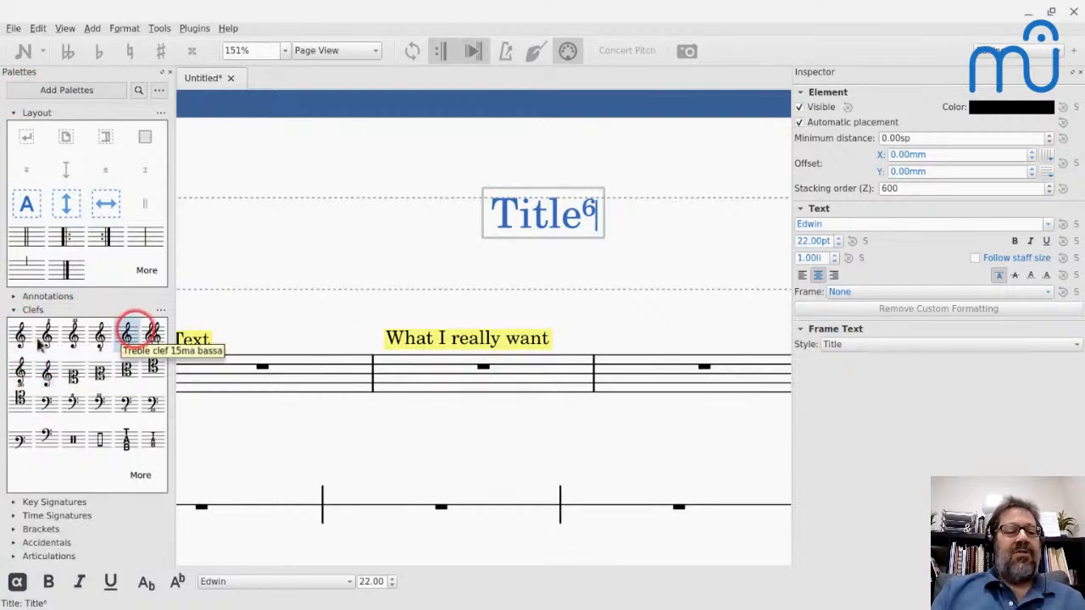
{"action": "left_click", "coordinate": [56, 170]}
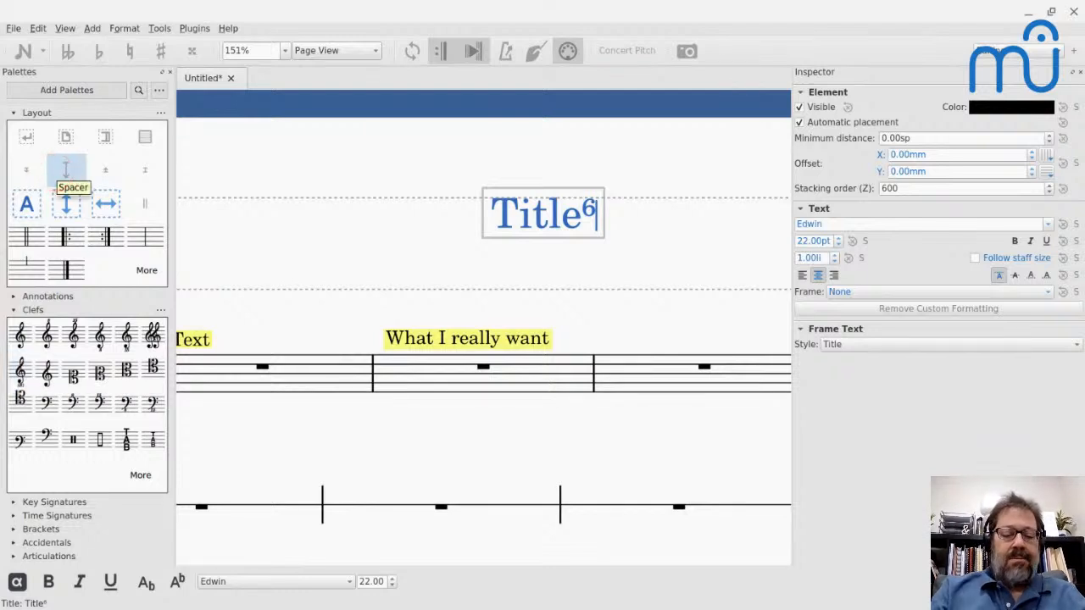
{"action": "key", "text": "F4"}
{"action": "key", "text": "Escape"}
{"action": "key", "text": "Escape"}
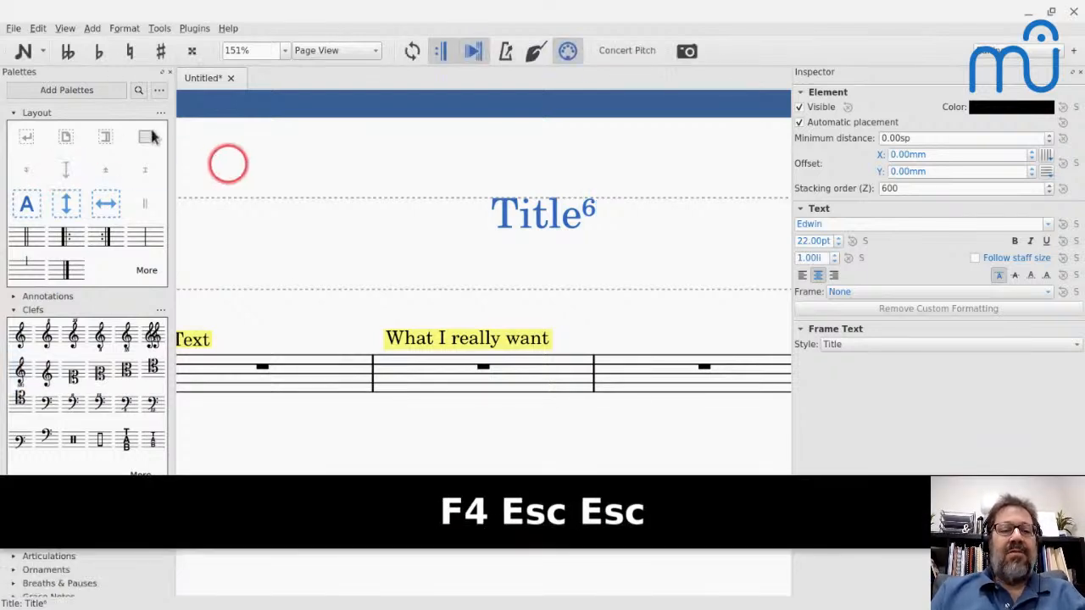
- Open the MuseScore Café score from the Start Center
{"action": "key", "text": "F4"}
{"action": "key", "text": "super+F4"}
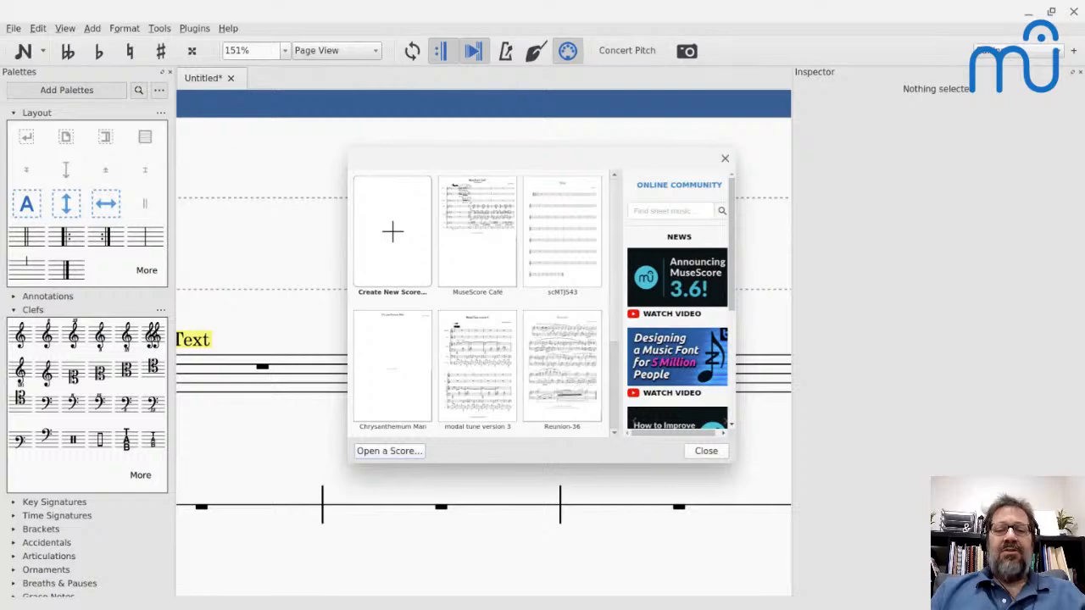
{"action": "left_click", "coordinate": [463, 222]}
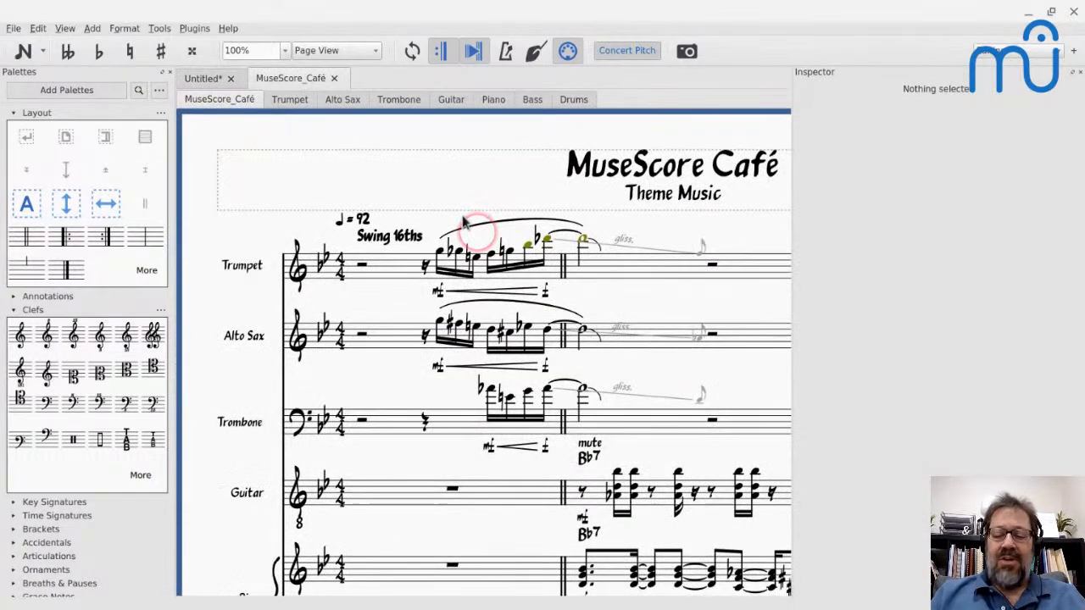
- Show the Play Panel, select the first measure of the Trumpet staff and play the score from there
{"action": "key", "text": "ctrl+F10"}
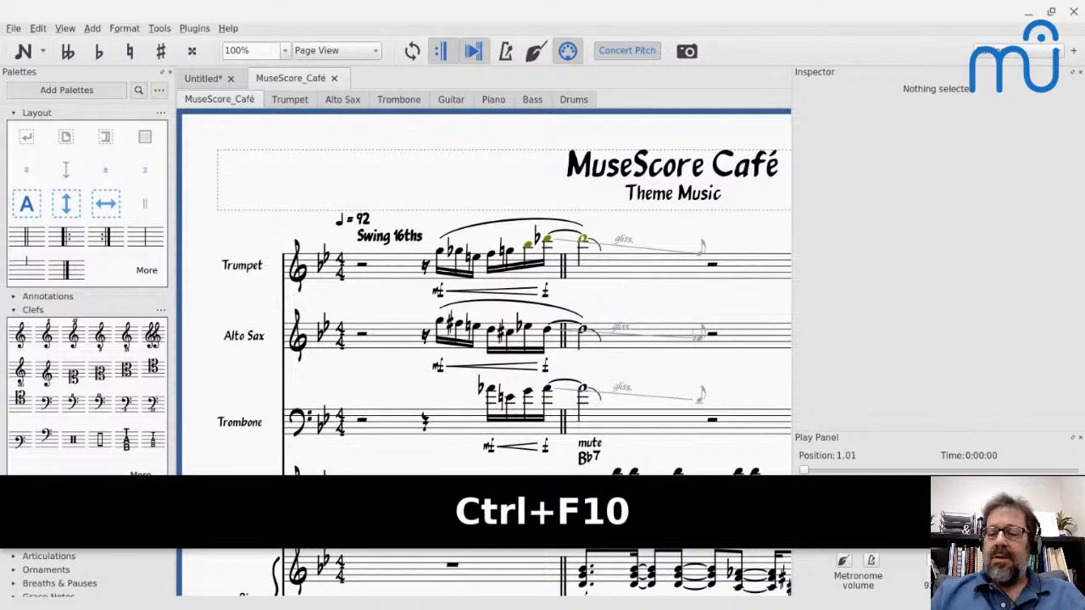
{"action": "key", "text": "shift+Left"}
{"action": "key", "text": "shift+Left"}
{"action": "key", "text": "shift+Left"}
{"action": "key", "text": "shift+Left"}
{"action": "key", "text": "shift+Left"}
{"action": "key", "text": "Down"}
{"action": "key", "text": "Down"}
{"action": "key", "text": "Down"}
{"action": "key", "text": "Down"}
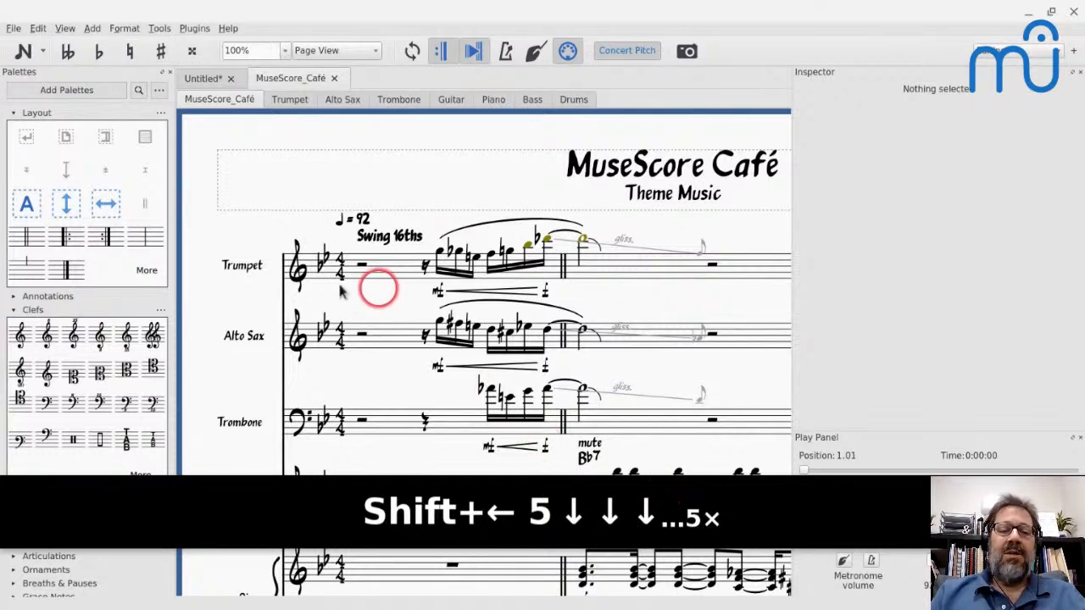
{"action": "left_click", "coordinate": [375, 267]}
{"action": "key", "text": "space"}
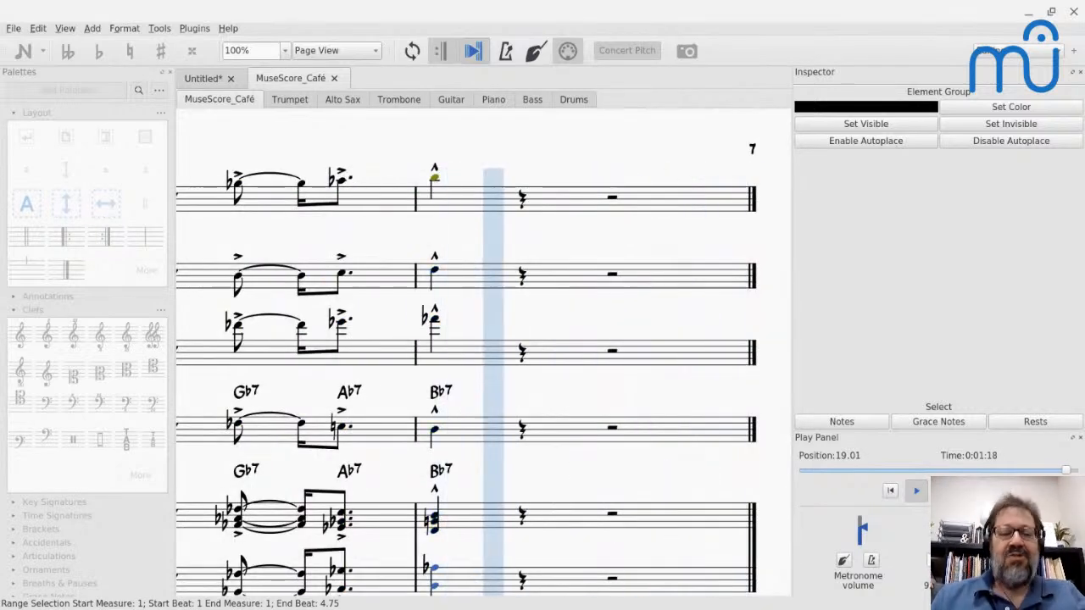
- Switch to the Lightstream streaming window
{"action": "key", "text": "alt+Tab"}
{"action": "key", "text": "alt+Tab"}
{"action": "key", "text": "alt+Tab"}
{"action": "key", "text": "alt+Tab"}
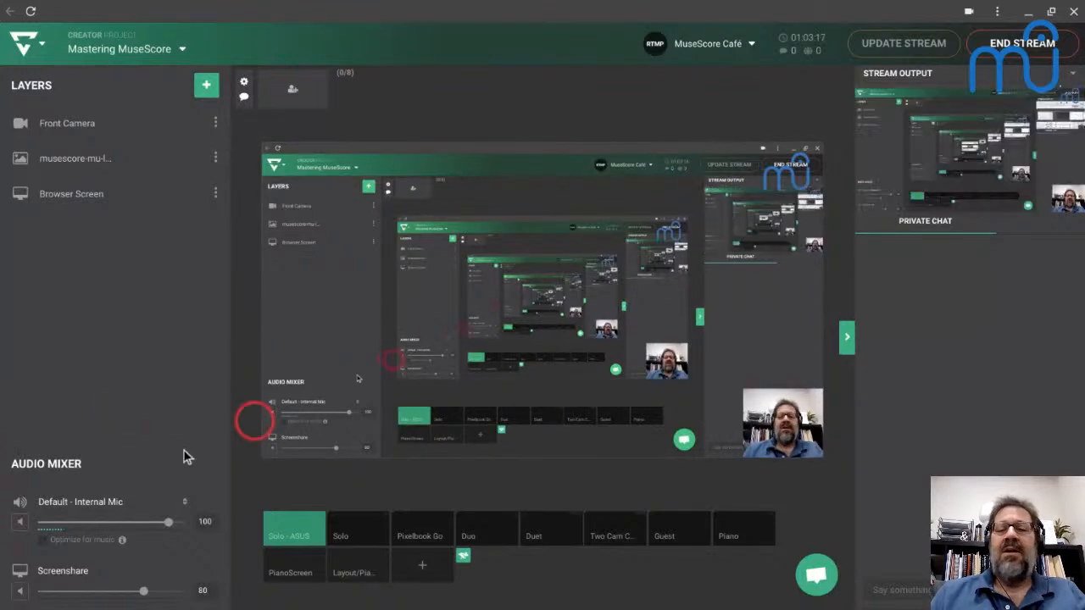
- Switch to the browser window with the MuseScore "Add new comment" page and head back to Lightstream
{"action": "key", "text": "alt+Tab"}
{"action": "key", "text": "alt+Tab"}
{"action": "key", "text": "alt+Tab"}
{"action": "key", "text": "alt+Tab"}
{"action": "key", "text": "alt+Tab"}
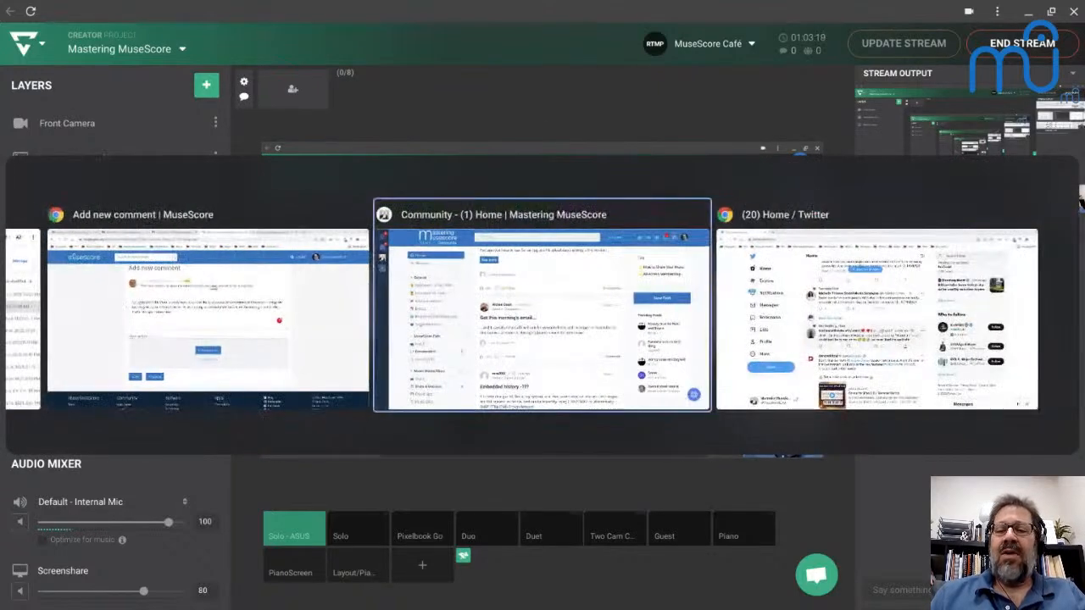
{"action": "key", "text": "alt+shift+Tab"}
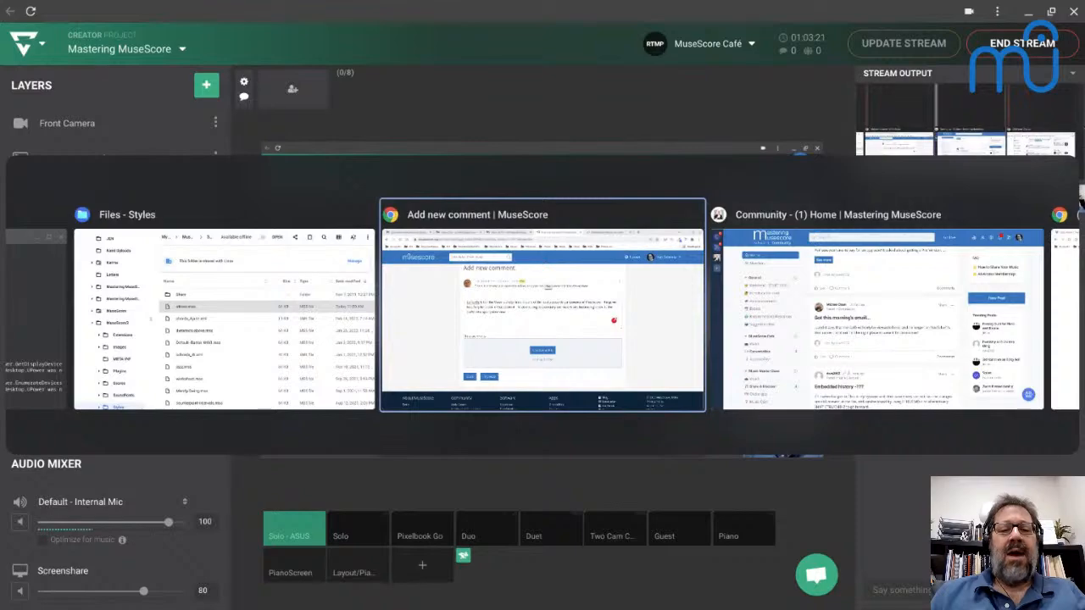
{"action": "left_click", "coordinate": [491, 231]}
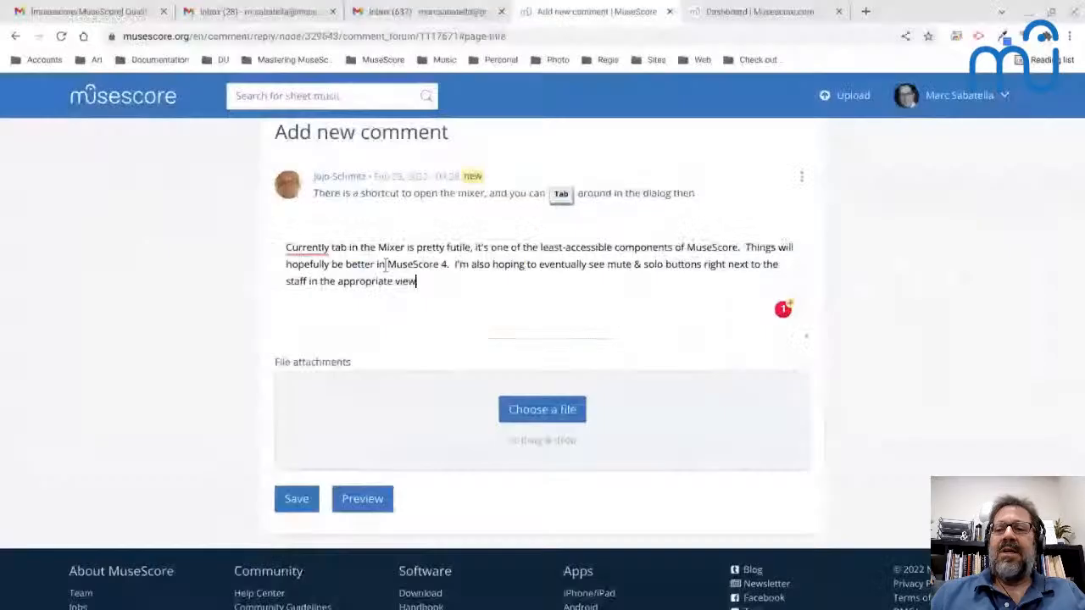
{"action": "key", "text": "alt+Tab"}
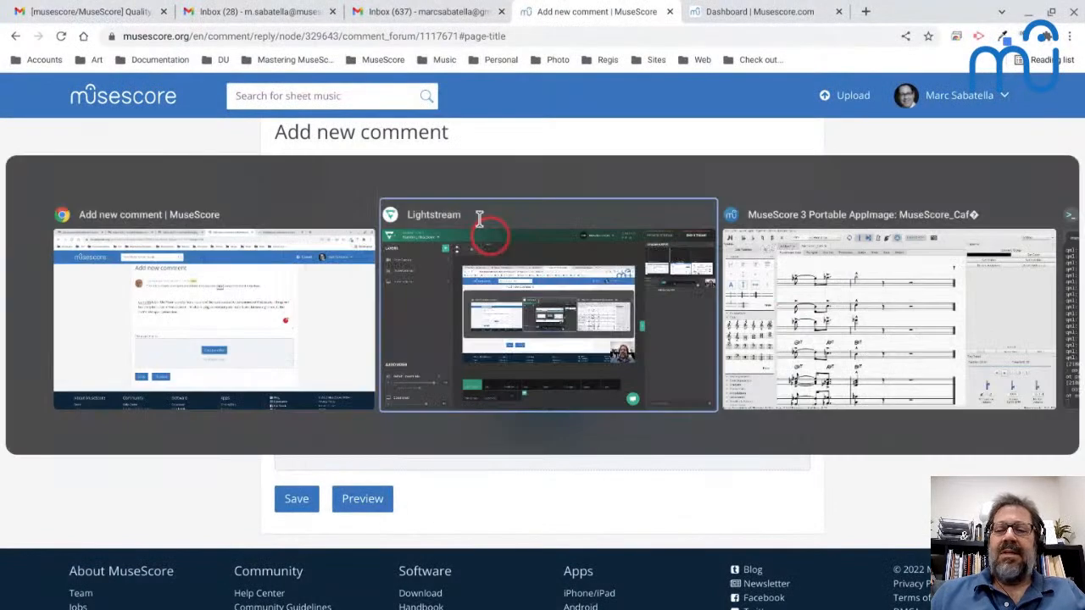